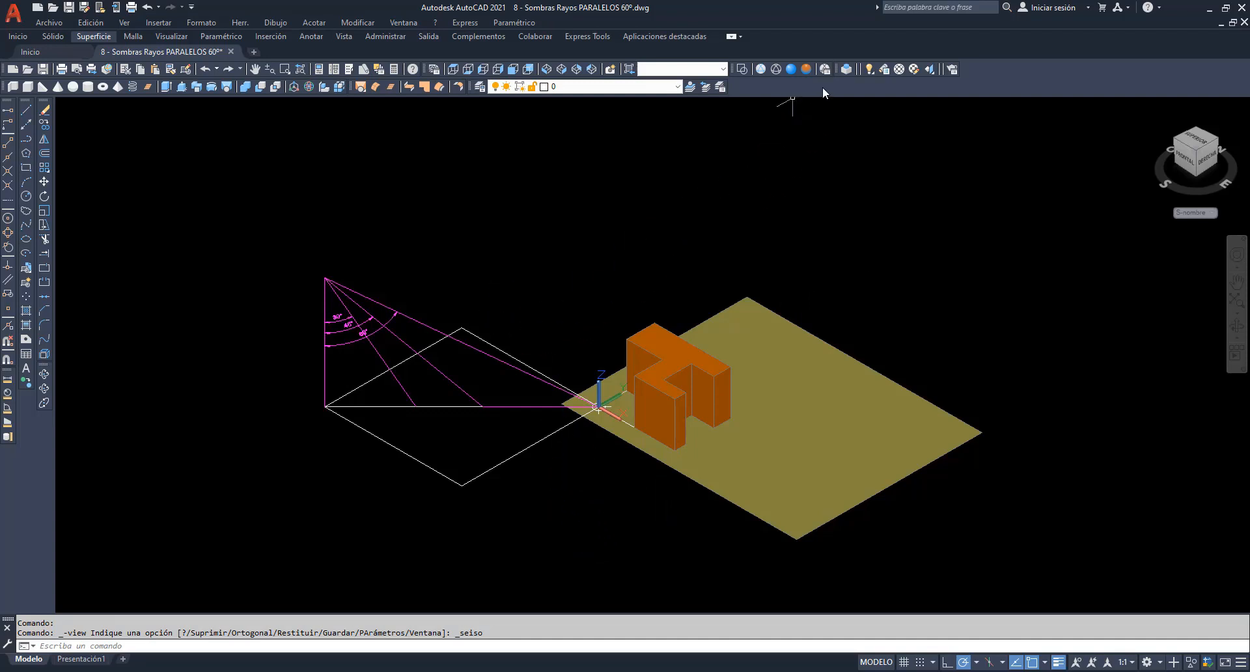
# Create a distant light coming from the apex of the magenta rays and aimed at the UCS origin, keeping its default settings.
pyautogui.click(872, 72)
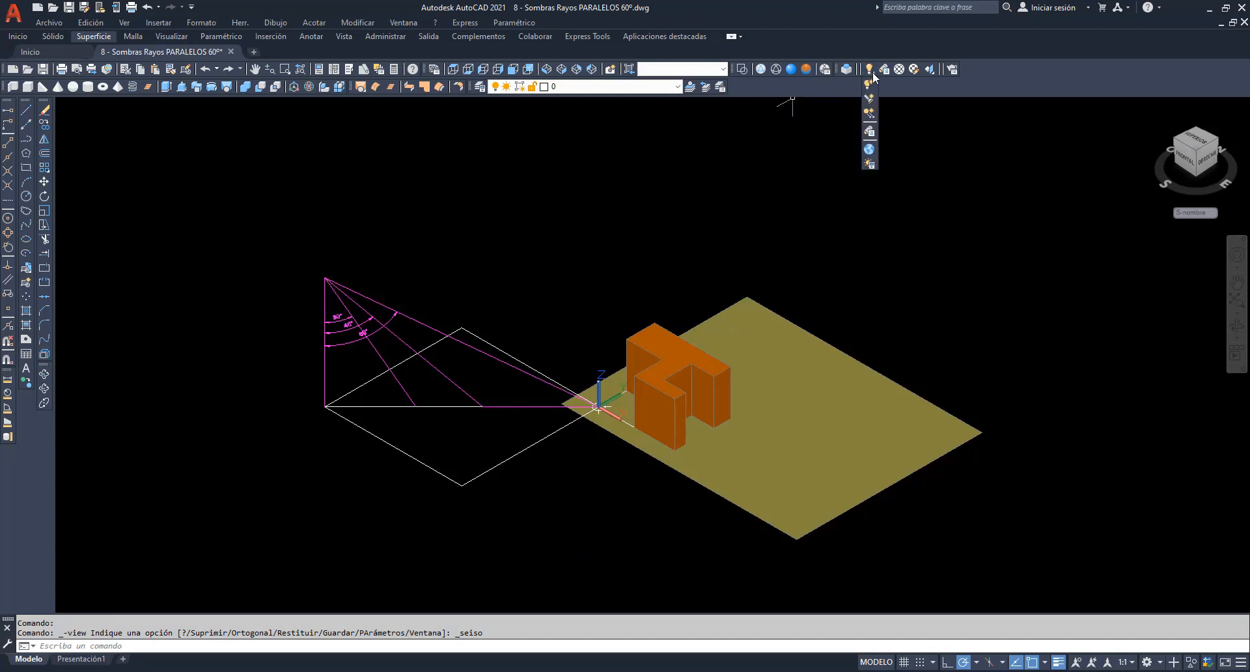
pyautogui.click(870, 113)
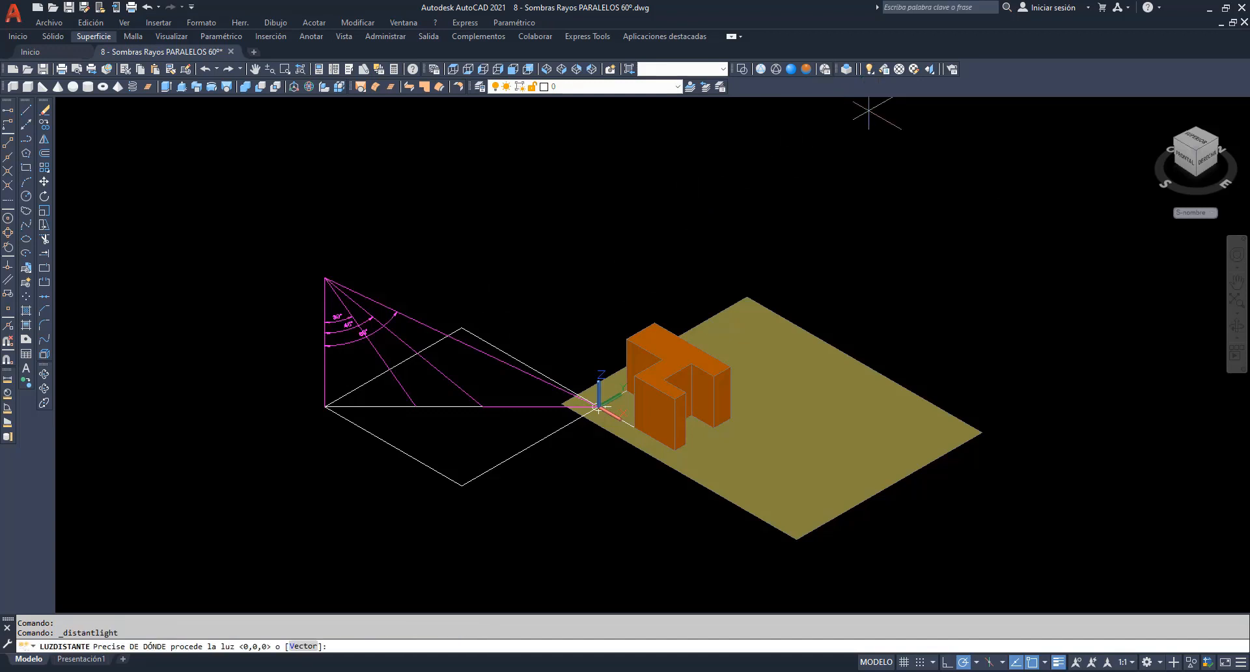
pyautogui.click(324, 277)
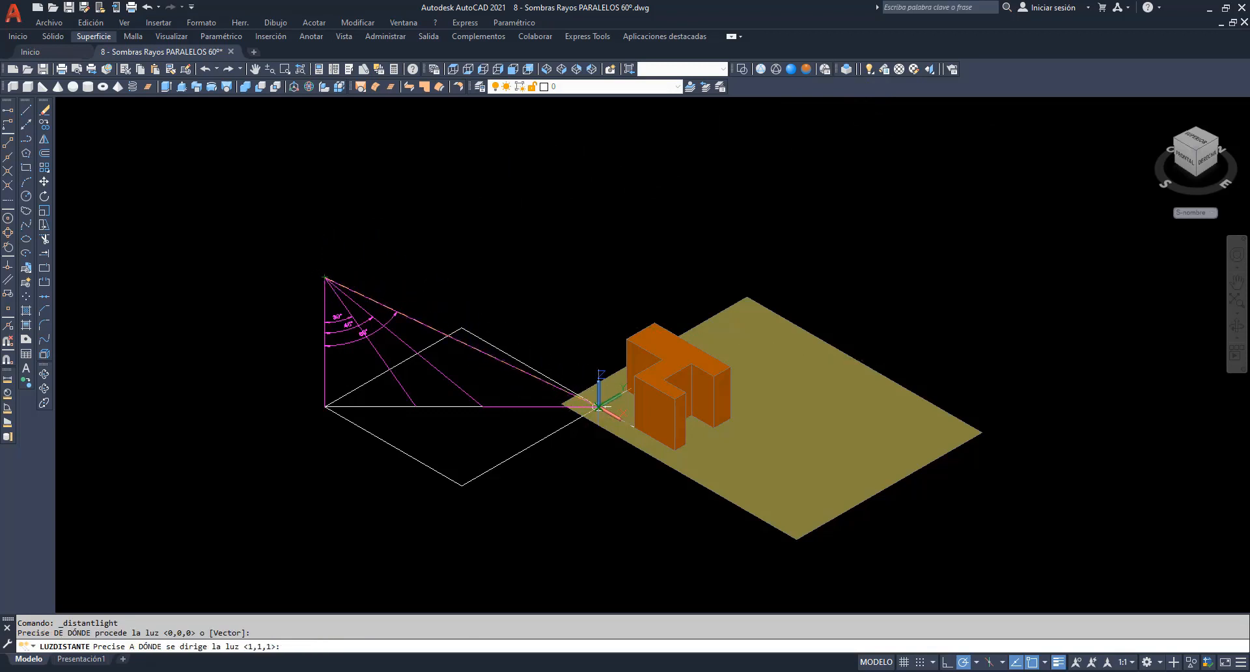
pyautogui.click(598, 407)
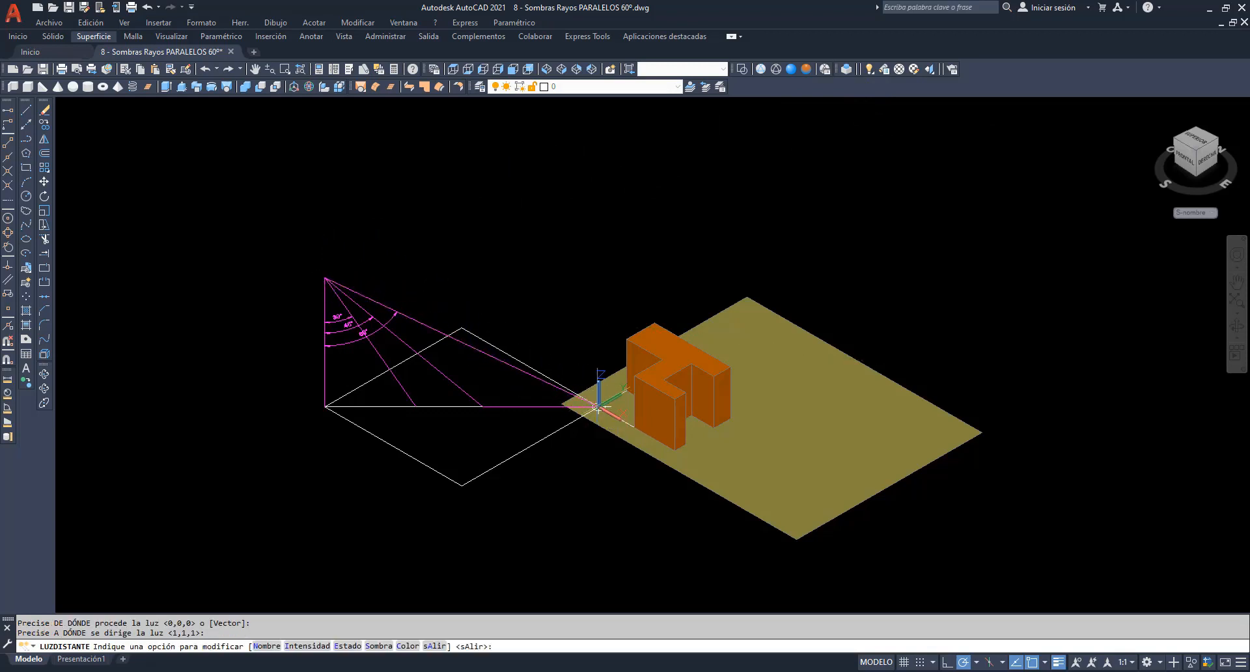
pyautogui.press('Return')
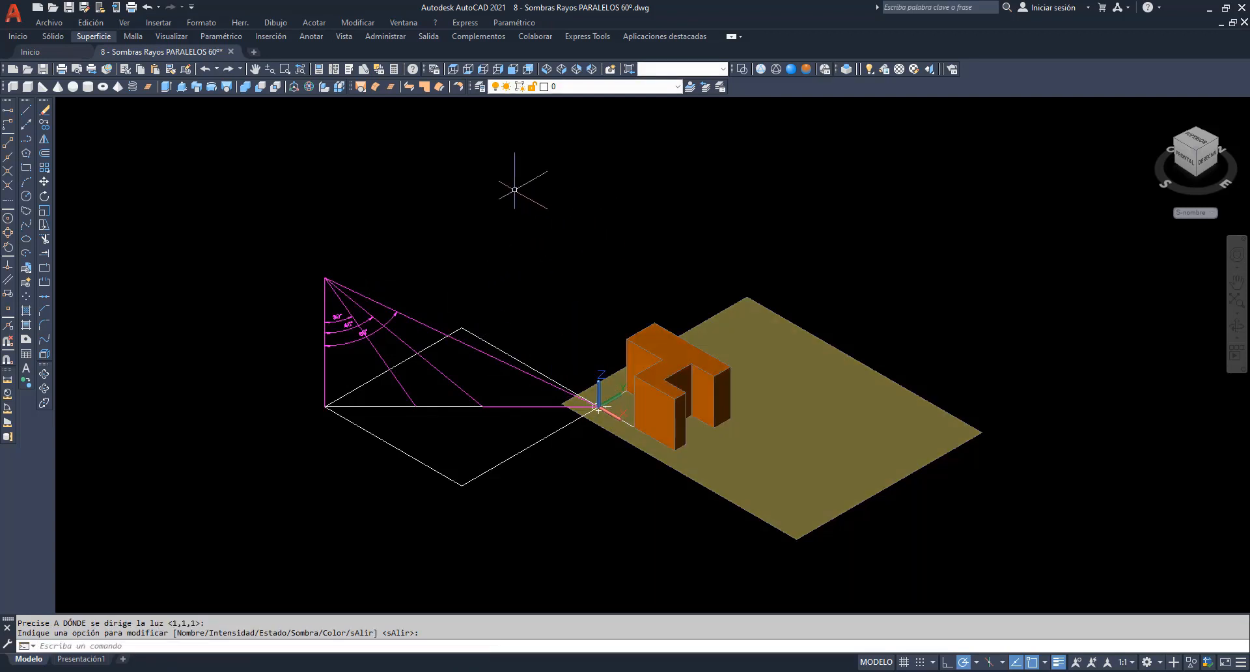
# Frame the prism and the ground plane closely and render the scene to show the cast shadow.
pyautogui.click(255, 69)
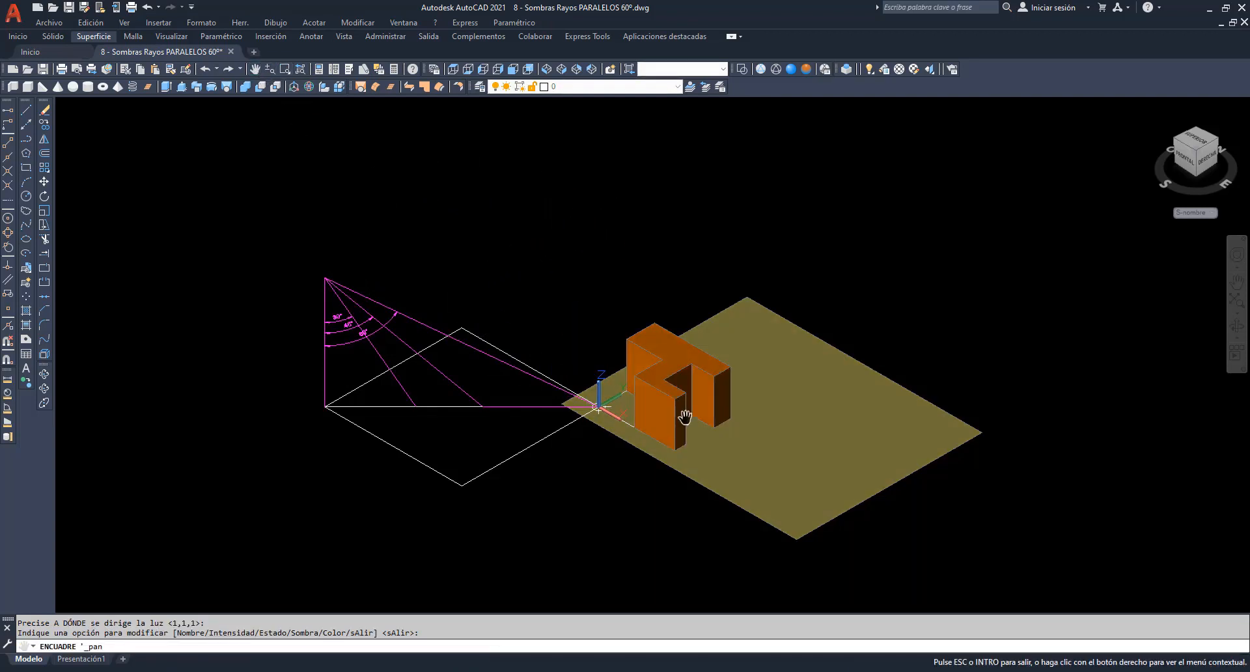
pyautogui.moveTo(681, 418); pyautogui.dragTo(380, 382)
pyautogui.scroll(5, 376, 382)
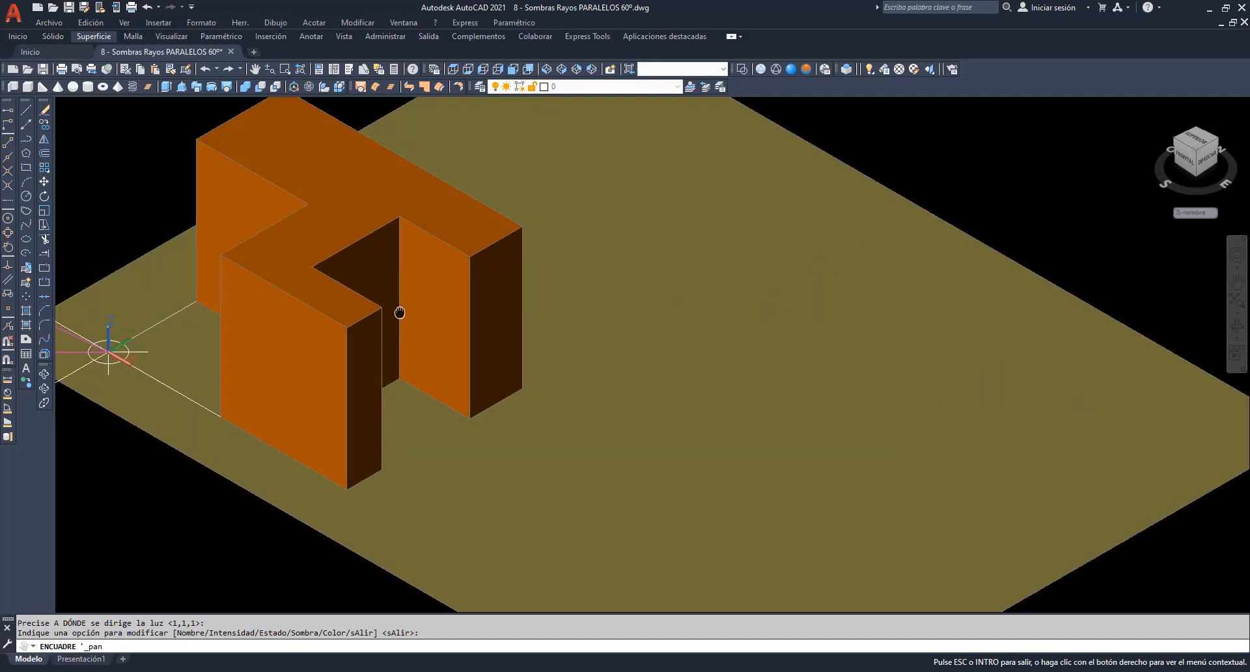
pyautogui.moveTo(400, 313); pyautogui.dragTo(93, 215)
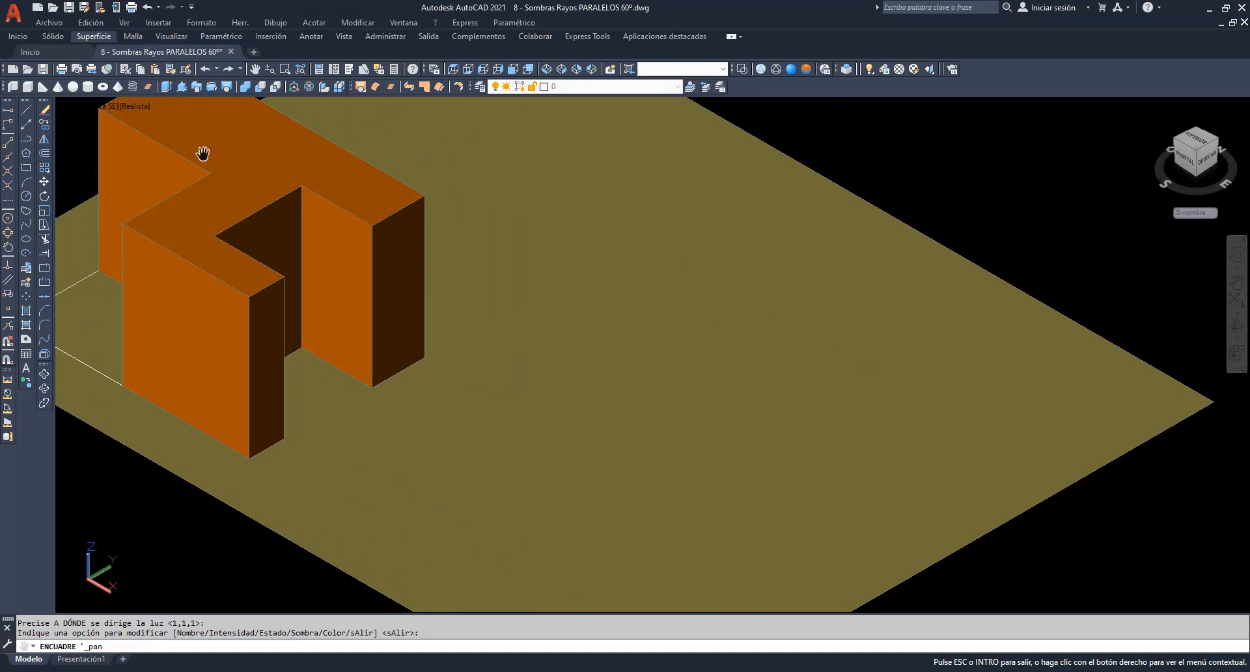
pyautogui.rightClick(366, 150)
pyautogui.click(403, 163)
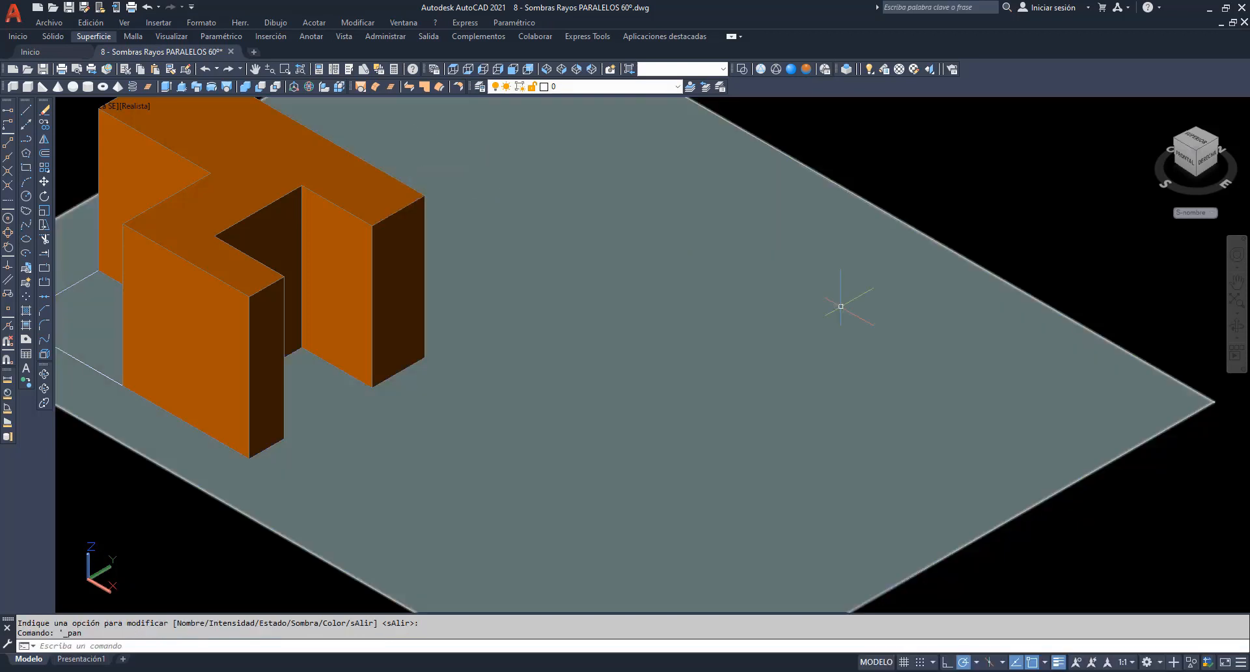
pyautogui.press('Escape')
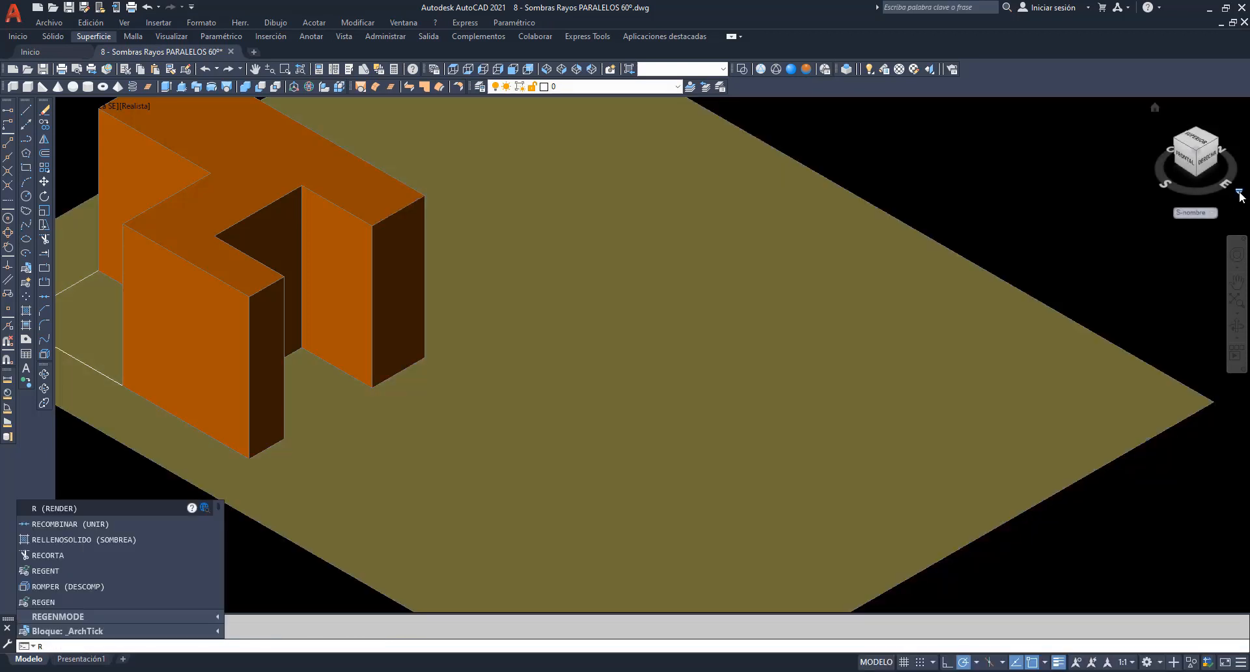
pyautogui.press('Return')
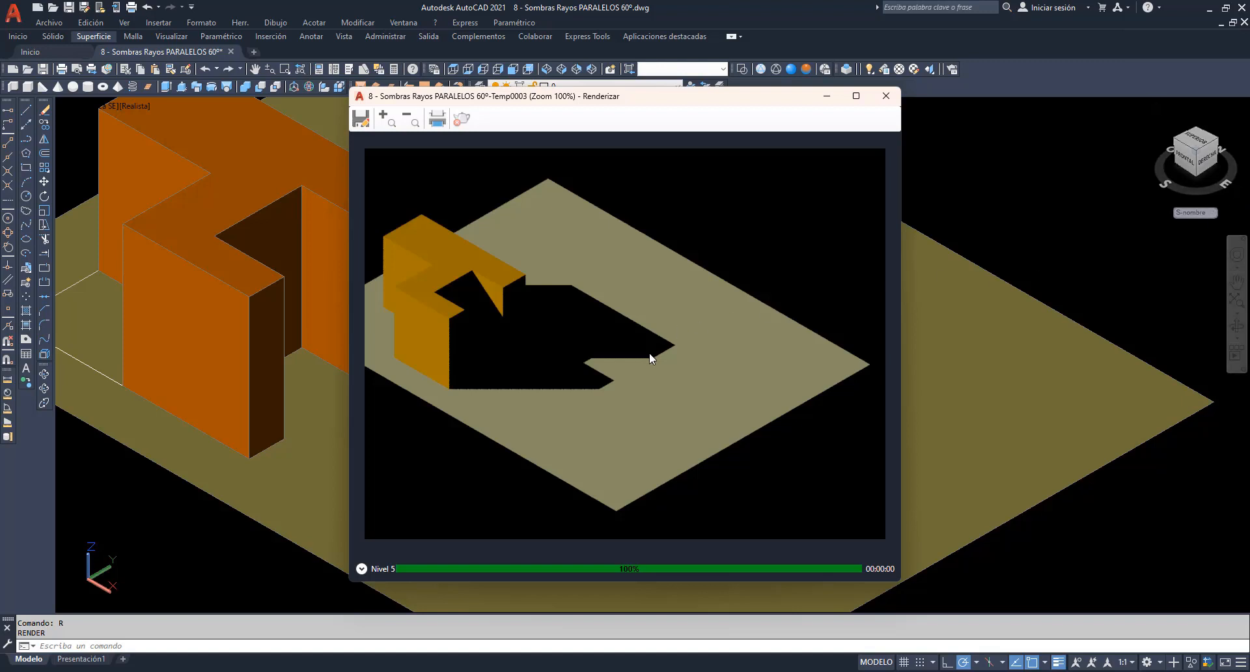
# Save the render as the PNG file "8 - Sombras Rayos paralelos 60º" with 32-bit colour and 150 dots per inch.
pyautogui.click(366, 125)
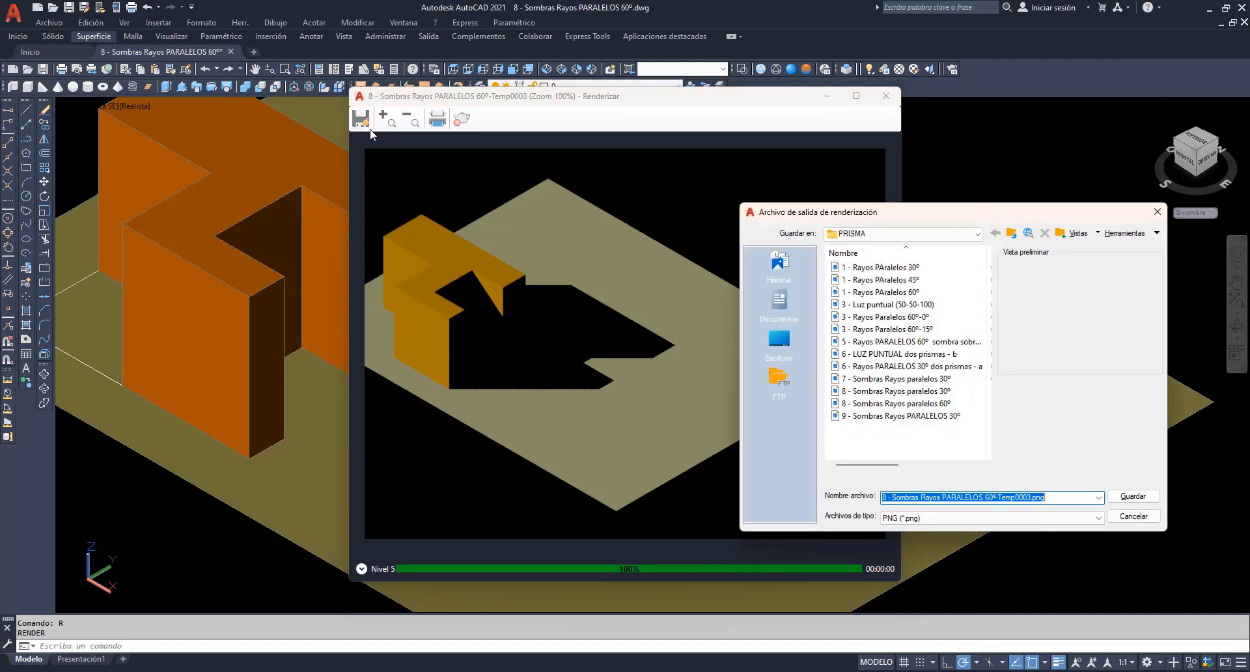
pyautogui.click(911, 403)
pyautogui.click(1133, 496)
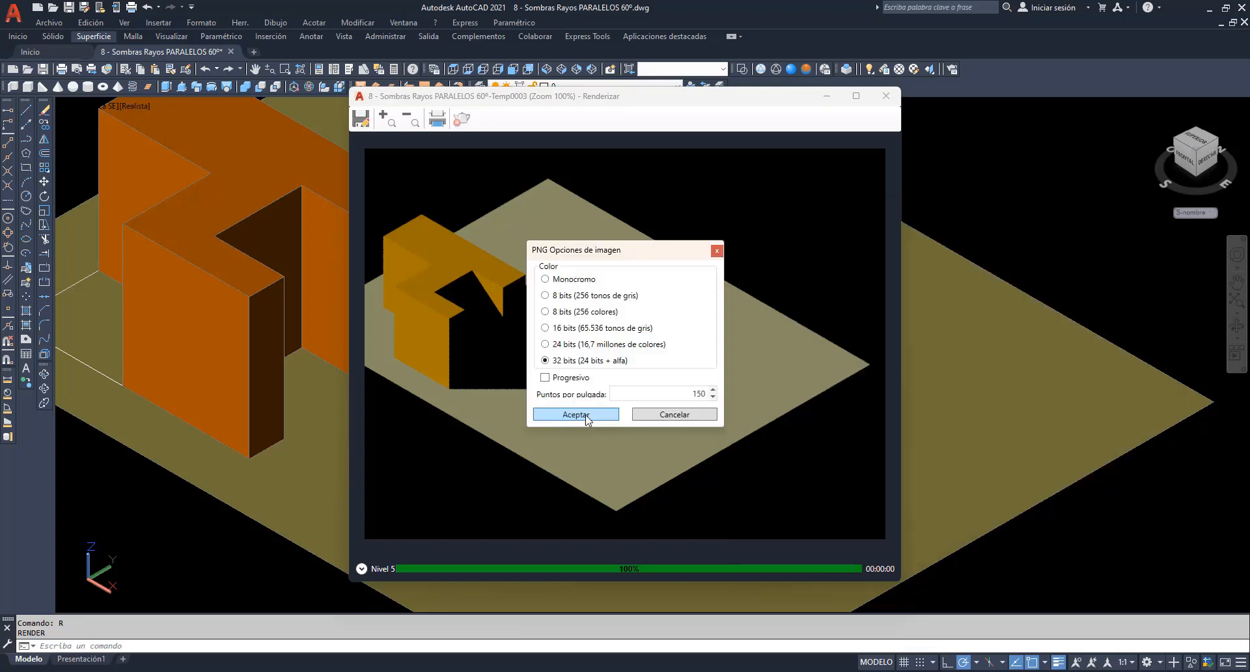
pyautogui.click(589, 419)
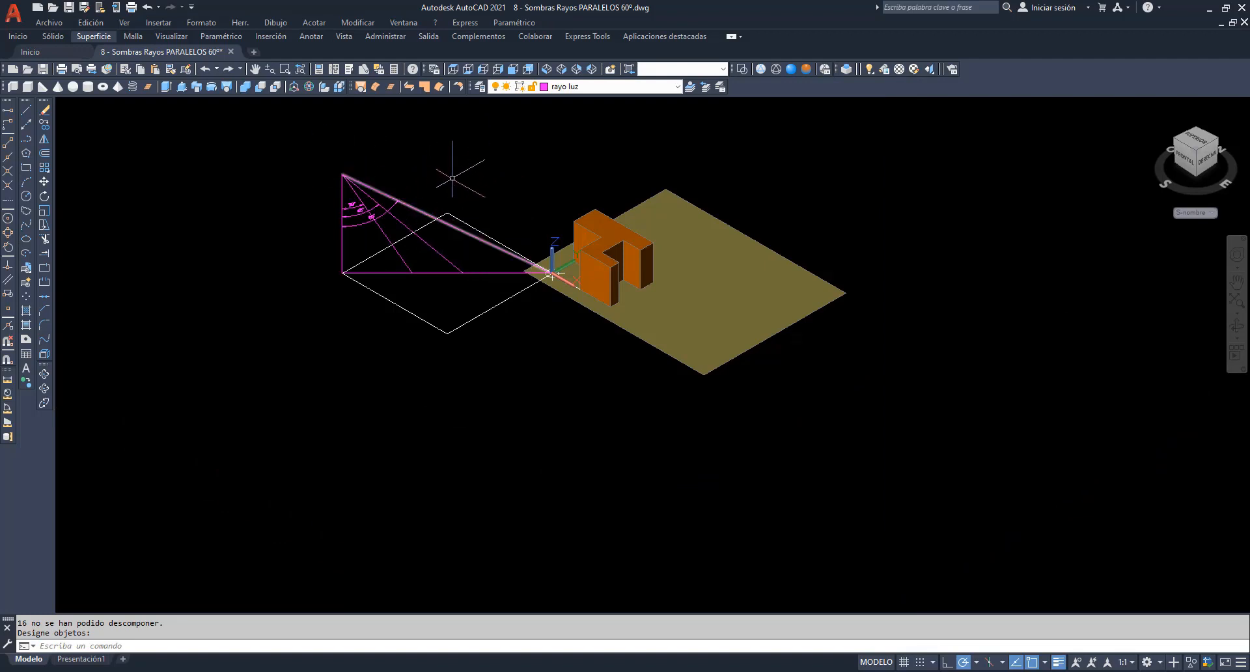
# Erase the two inner light rays and their angle dimensions, leaving only the outermost 60º ray.
pyautogui.click(399, 231)
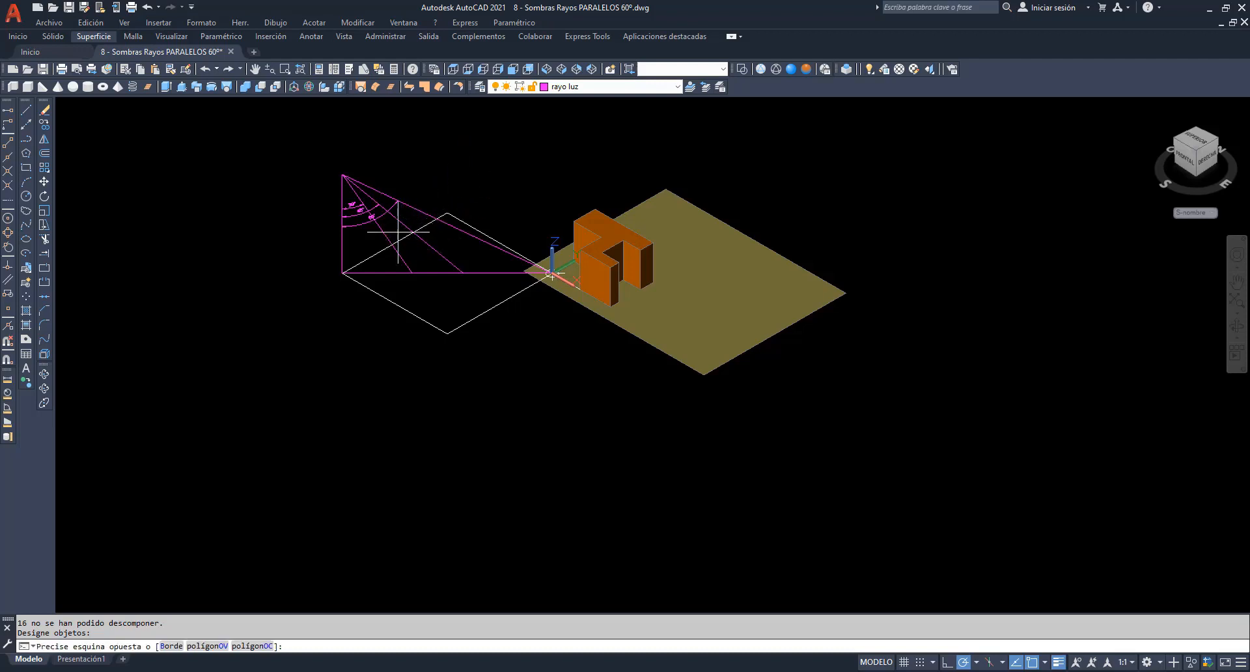
pyautogui.click(389, 219)
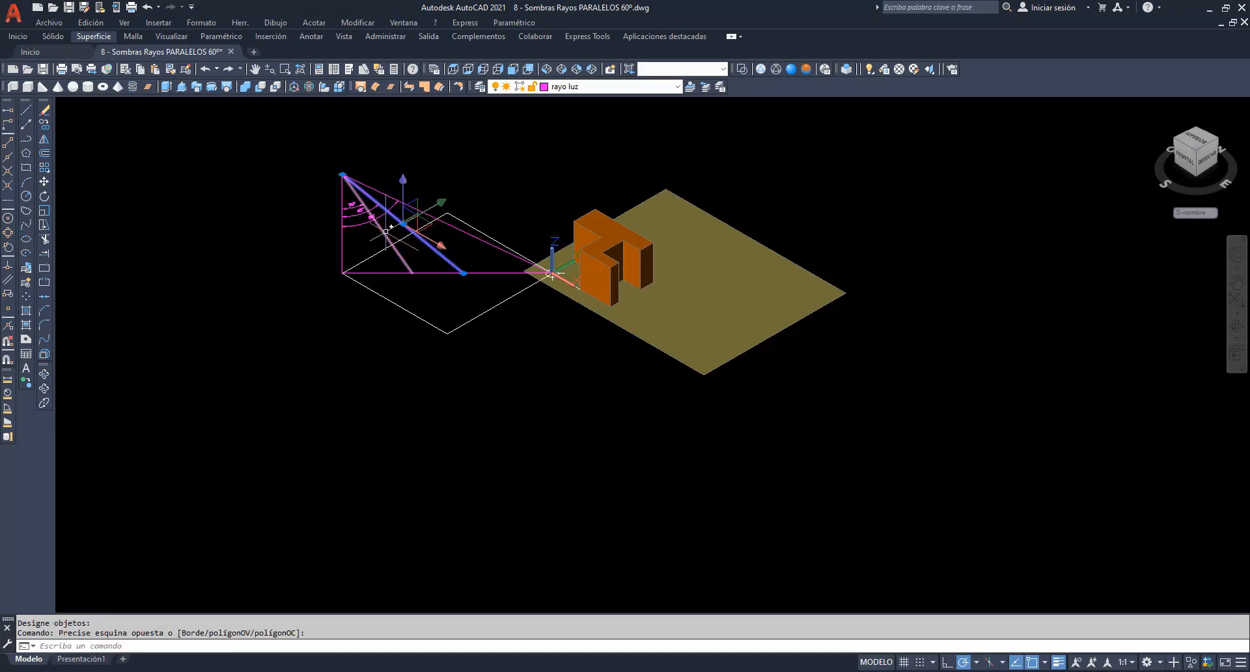
pyautogui.click(366, 244)
pyautogui.press('Delete')
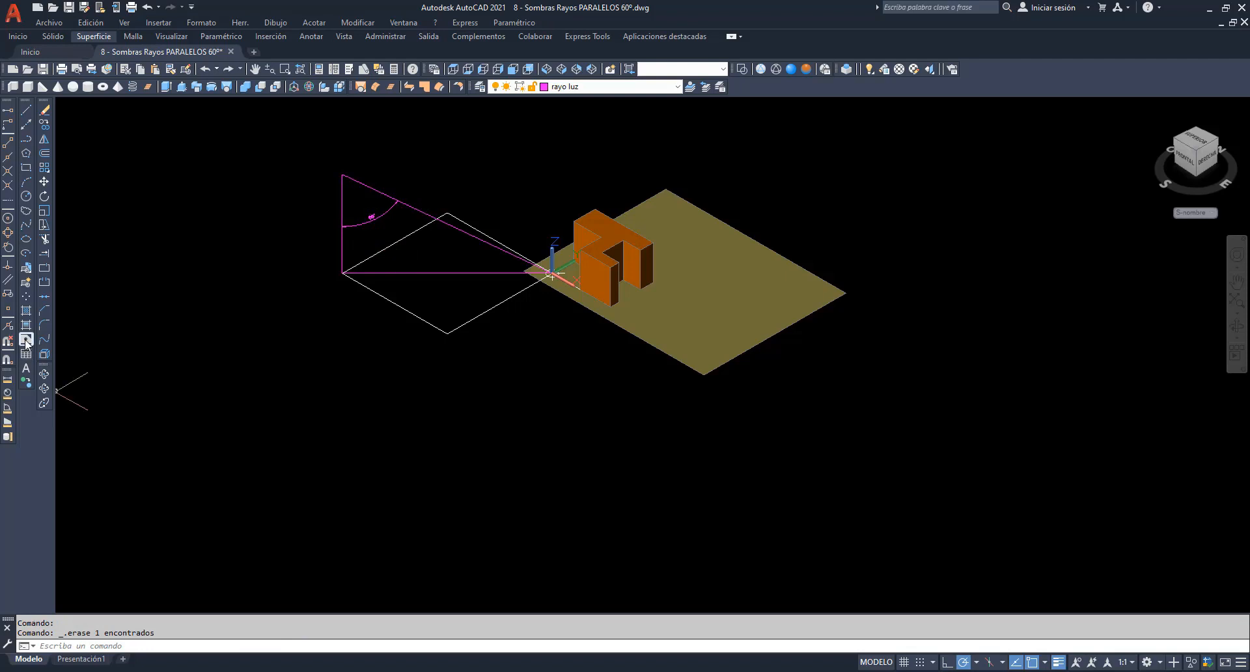
# Create a region from the three magenta sides of the 60º light-ray triangle.
pyautogui.click(27, 339)
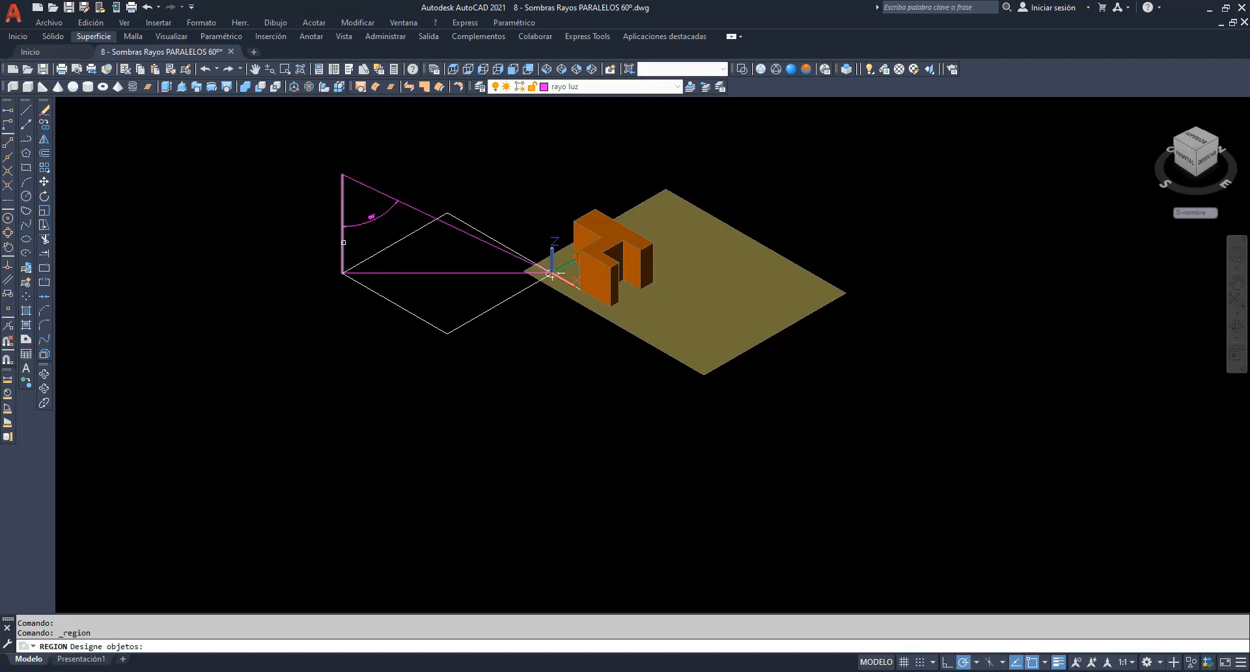
pyautogui.click(342, 245)
pyautogui.click(417, 210)
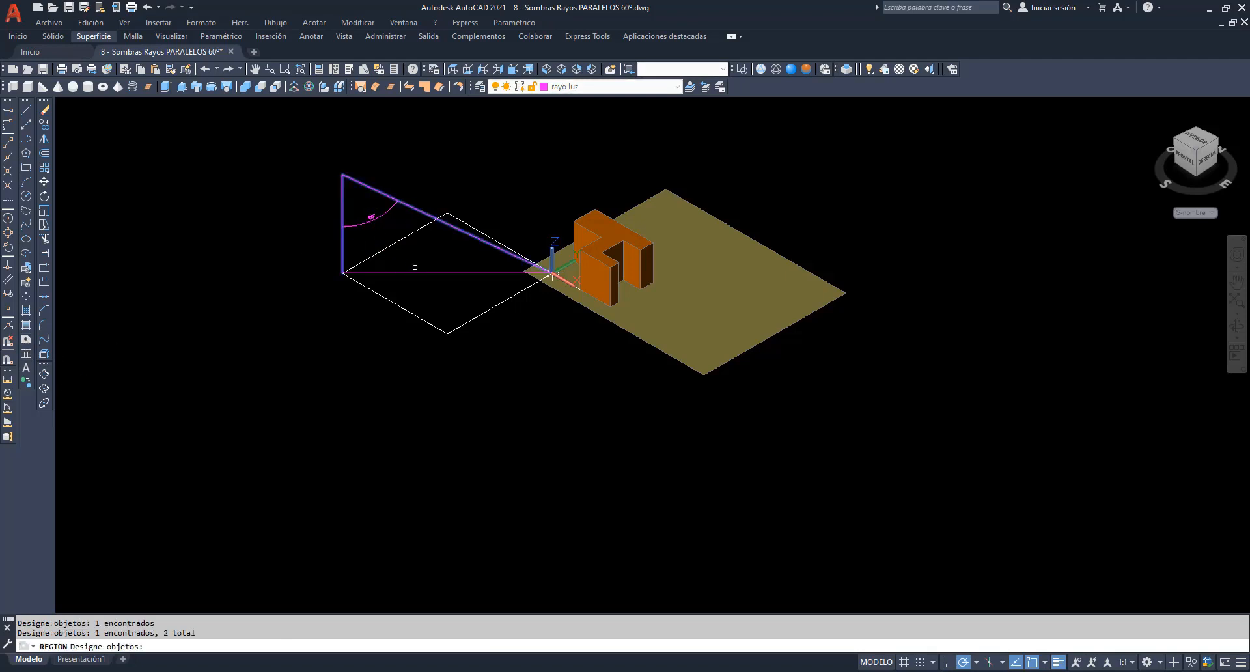
pyautogui.click(413, 272)
pyautogui.press('Return')
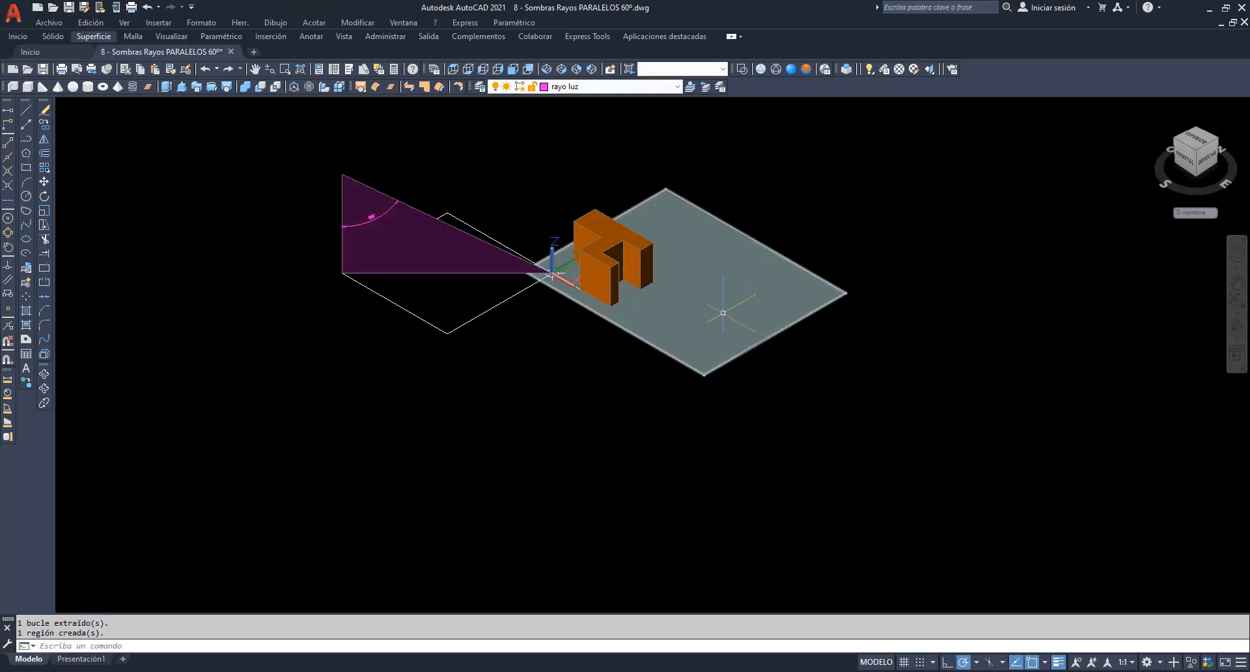
# Make layer 0 current and insert a GEOPLANA flat projection below the model with scale 1 and rotation 0.
pyautogui.click(677, 87)
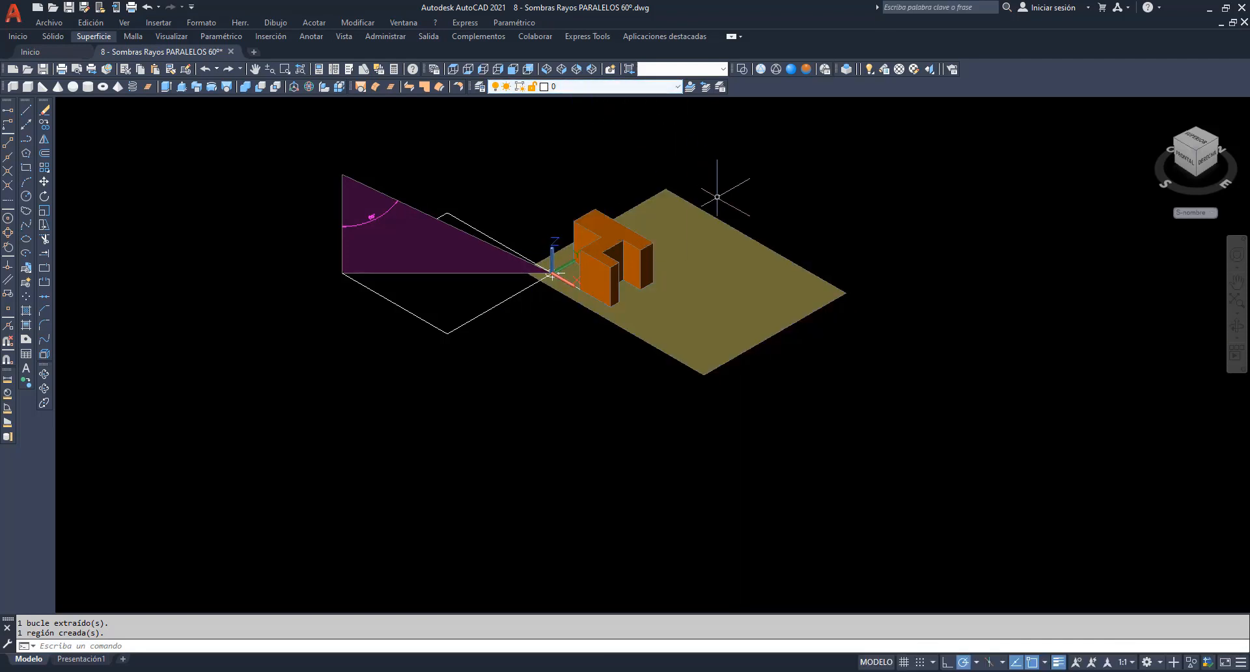
pyautogui.click(600, 100)
pyautogui.write('geoplana')
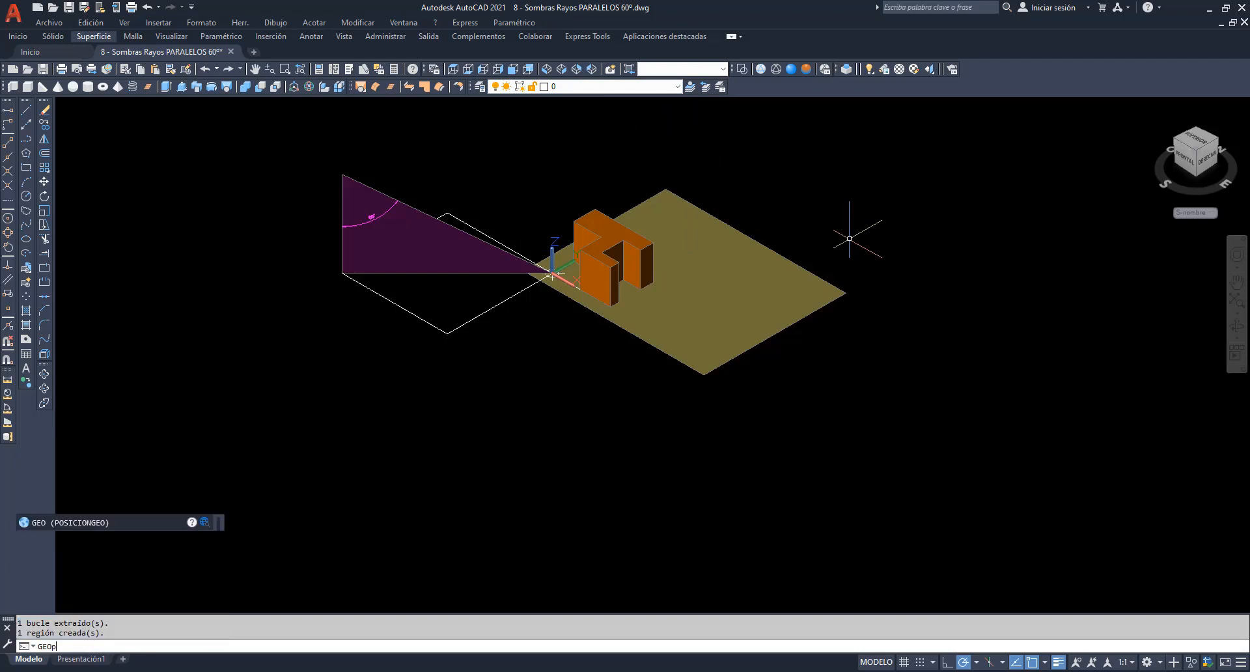
pyautogui.press('Return')
pyautogui.click(578, 499)
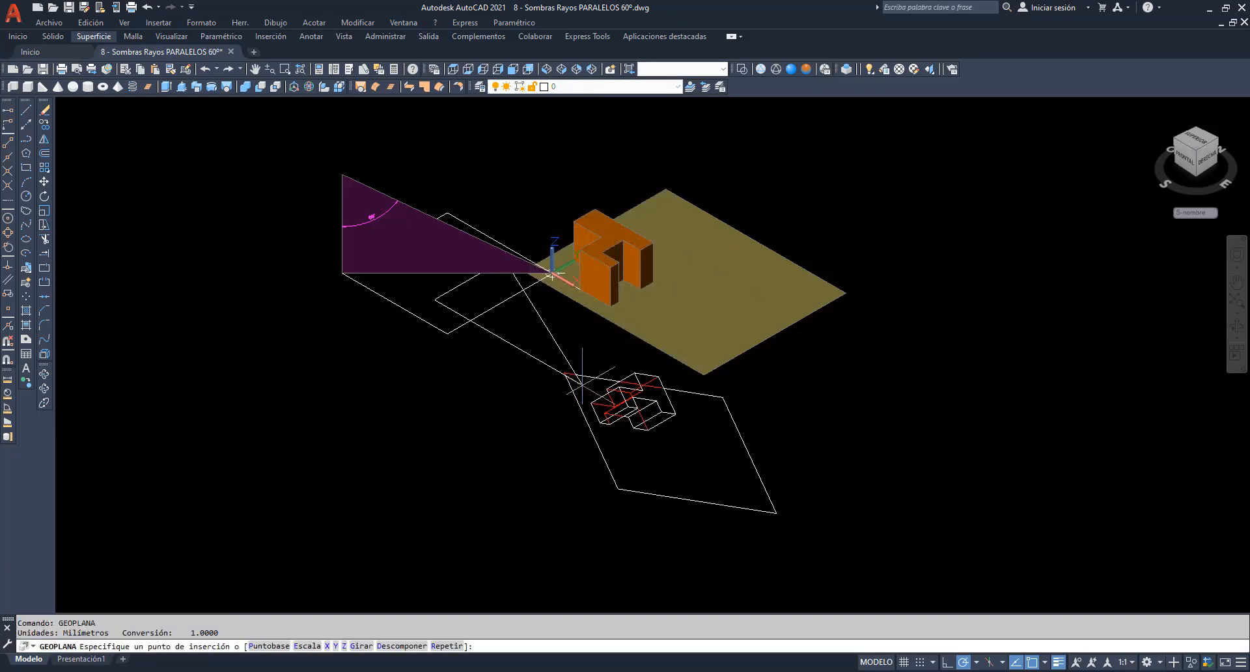
pyautogui.click(581, 478)
pyautogui.press('Return')
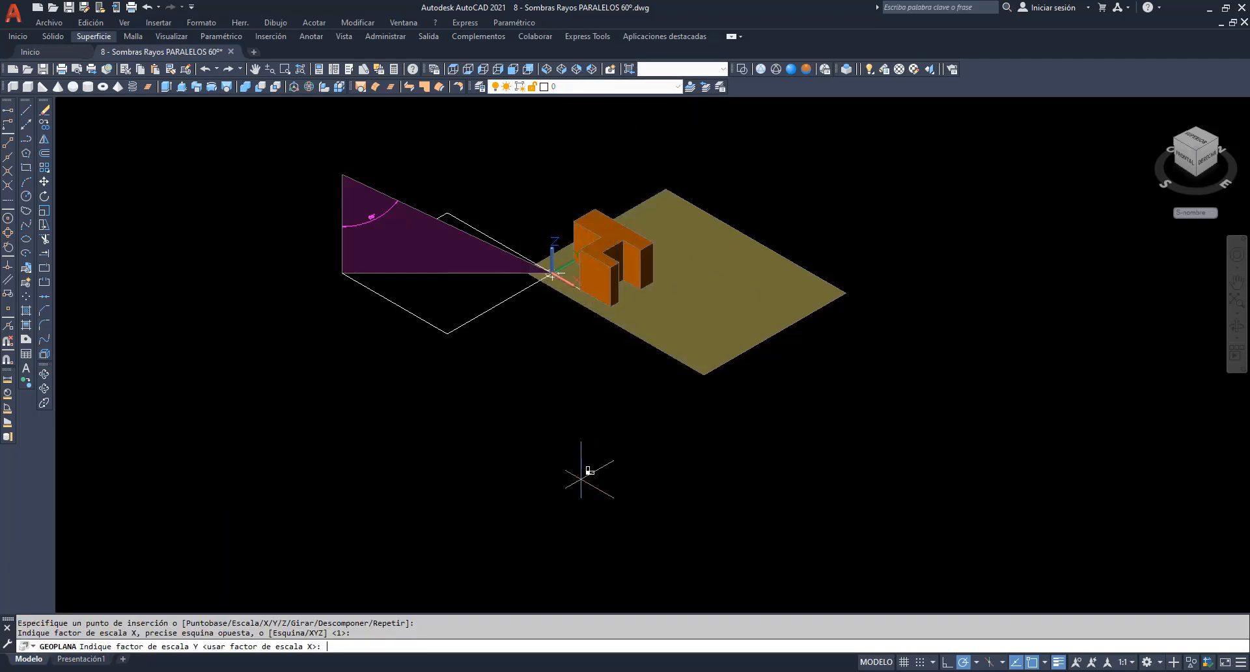
pyautogui.press('Return')
pyautogui.press('Return')
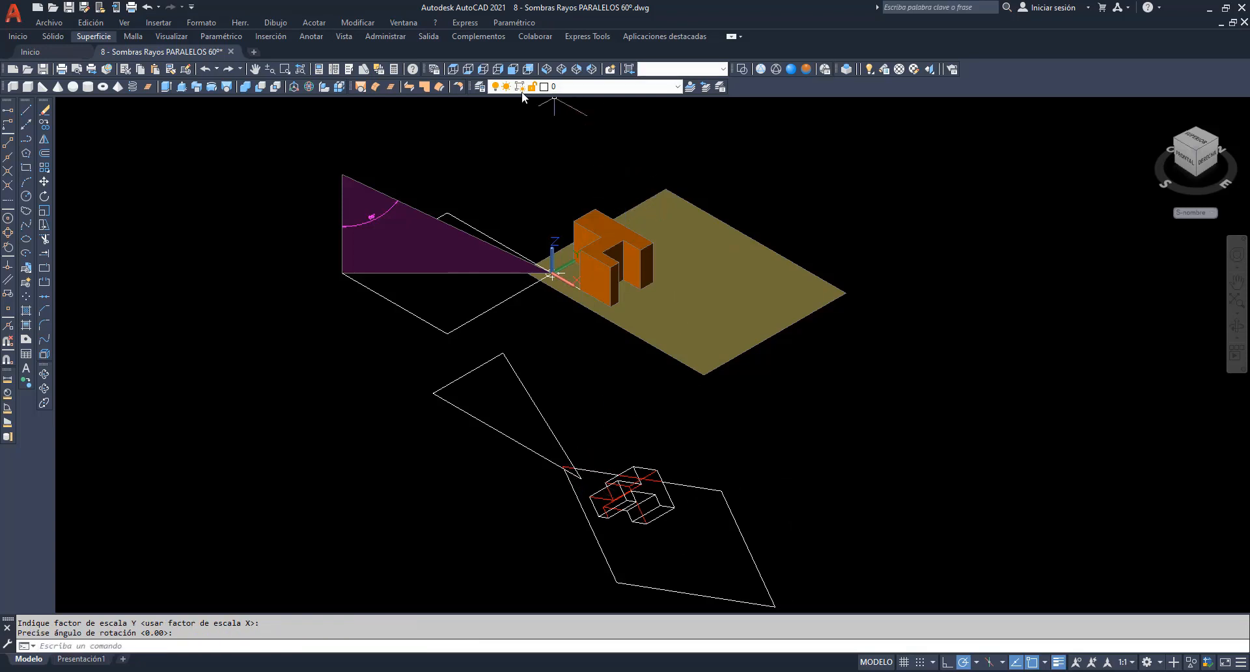
# Switch to the top view and explode the flat projection into separate lines.
pyautogui.click(455, 70)
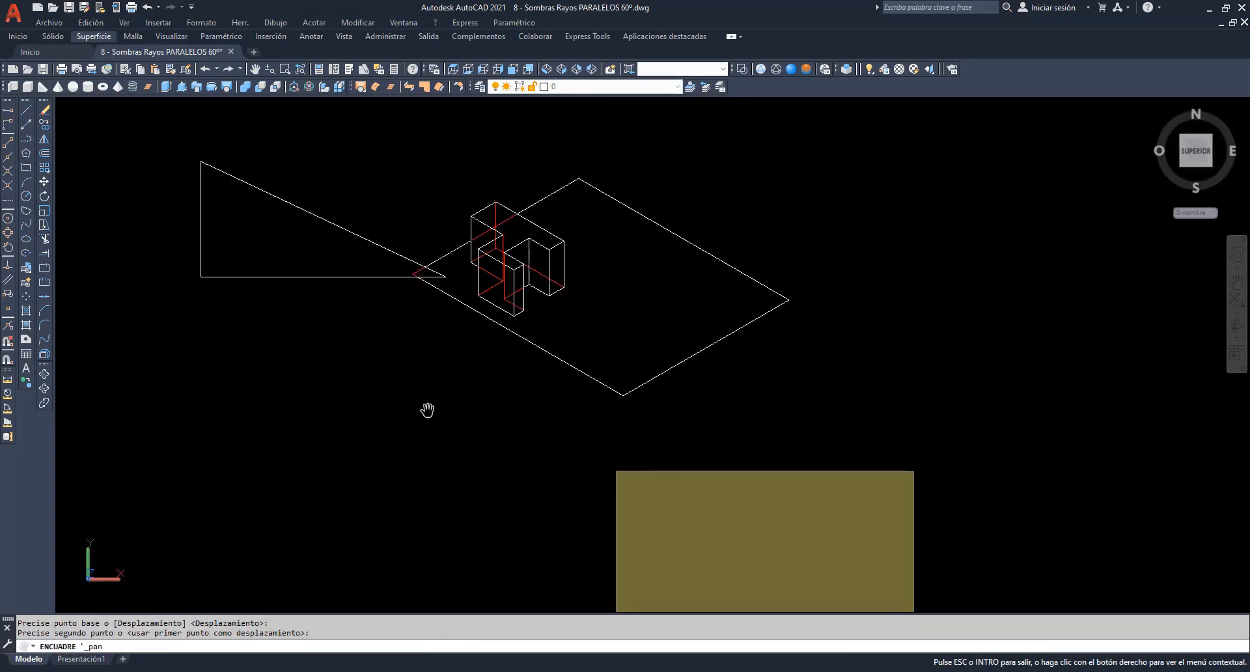
pyautogui.rightClick(350, 371)
pyautogui.click(378, 379)
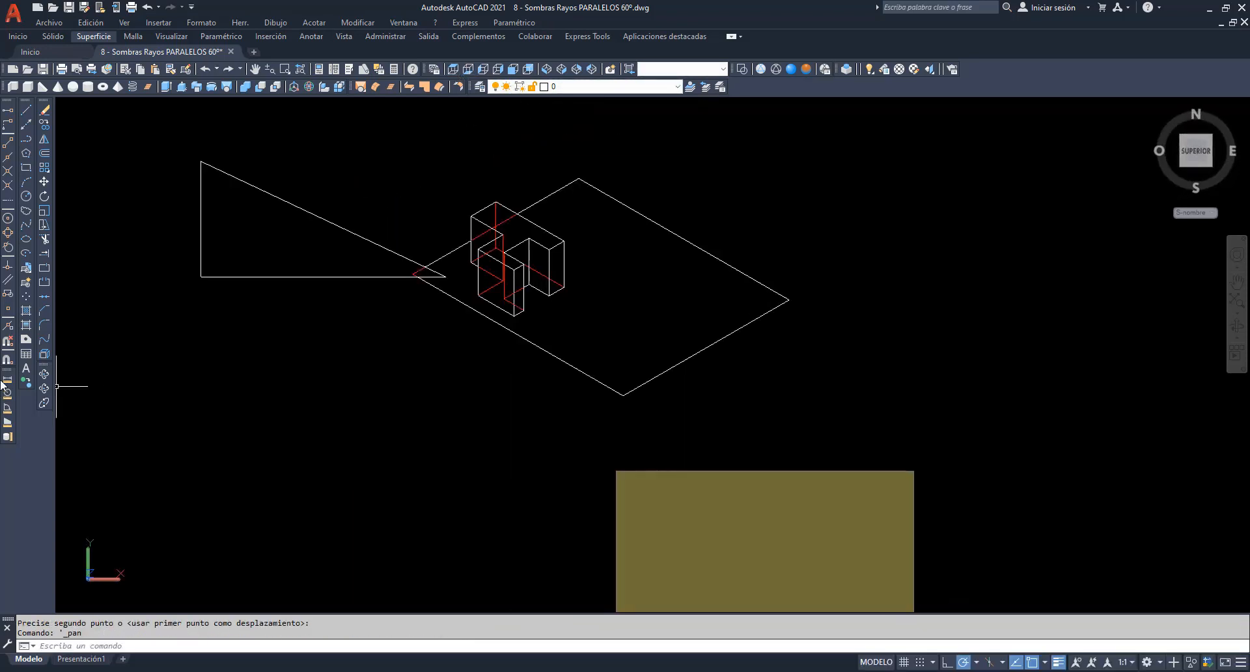
pyautogui.click(46, 355)
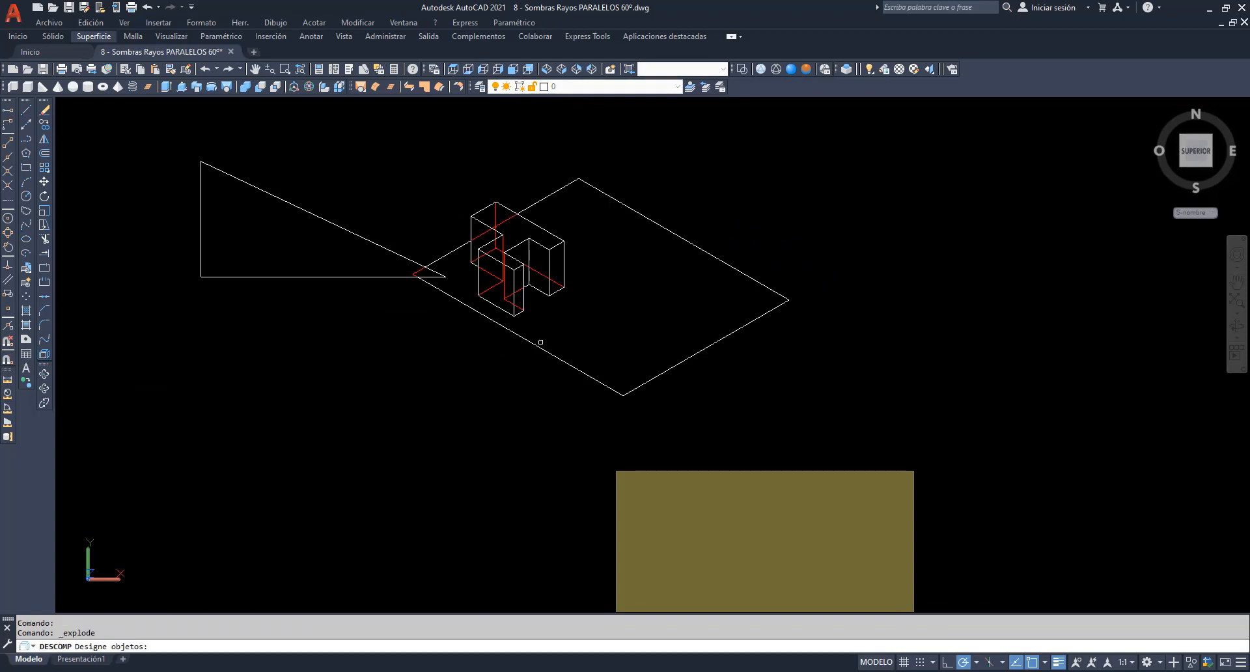
pyautogui.click(541, 342)
pyautogui.press('Return')
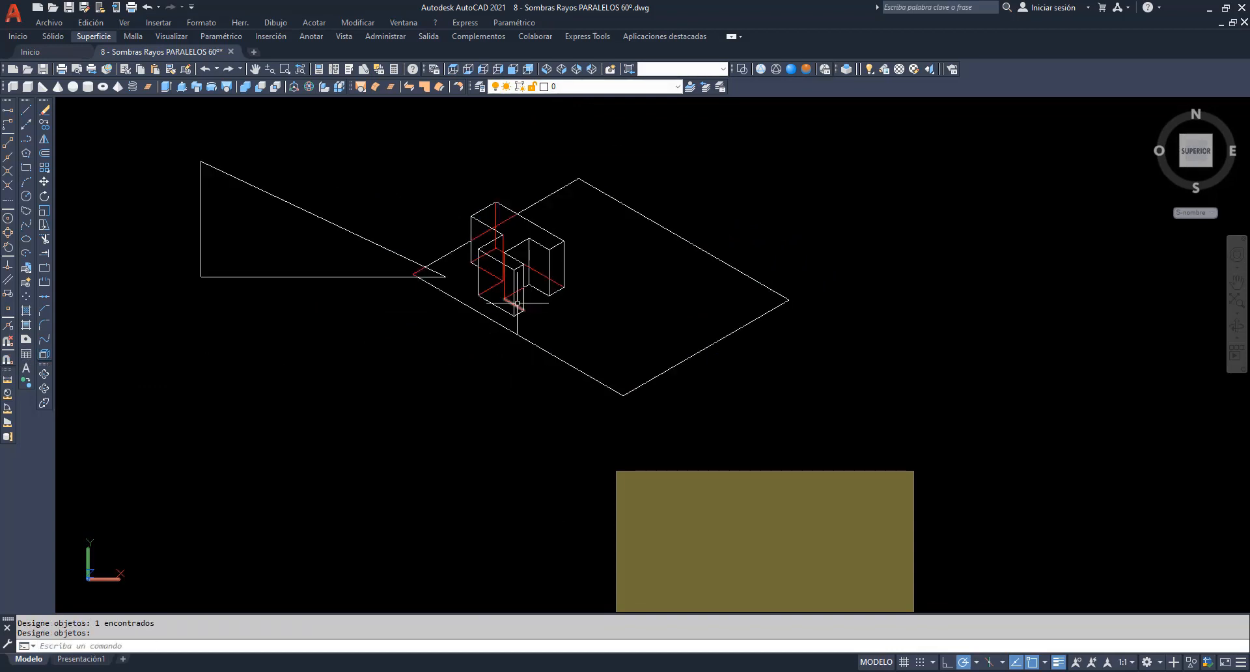
pyautogui.press('Return')
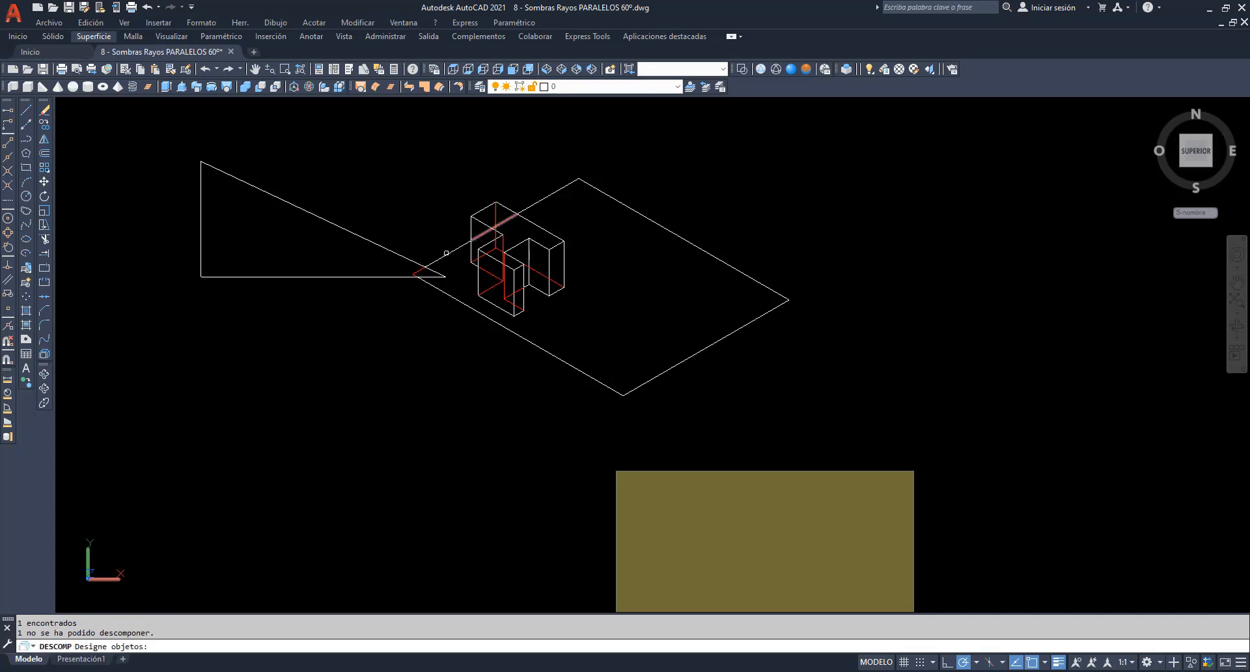
pyautogui.press('Return')
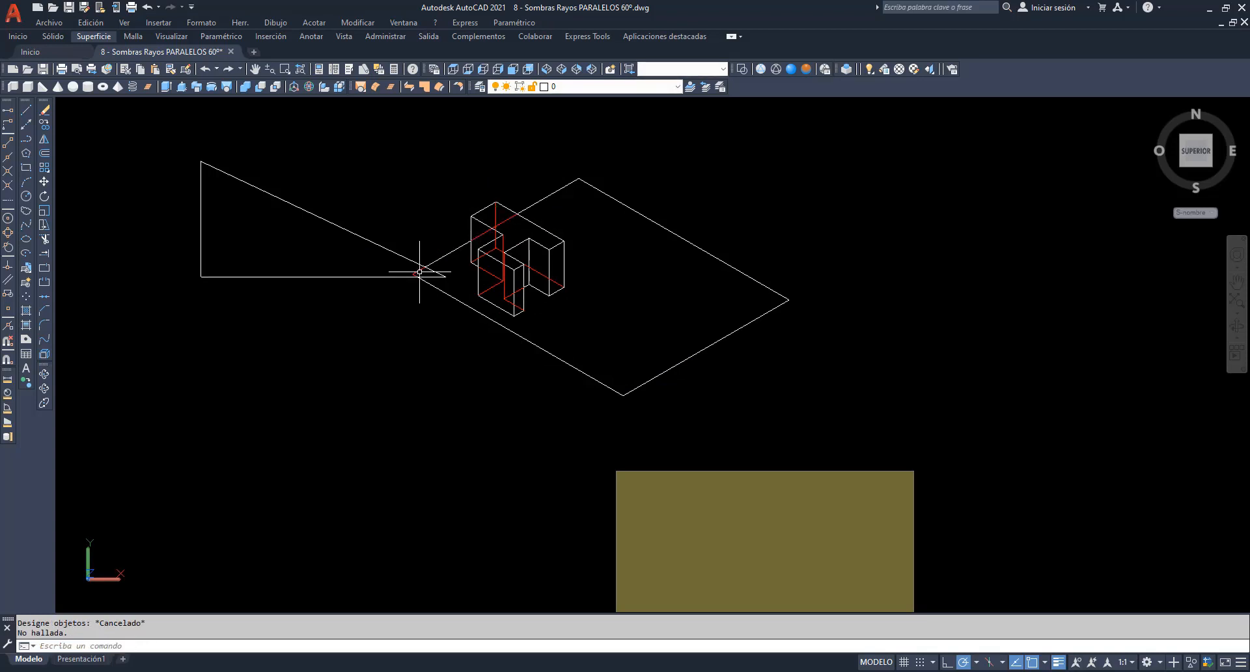
# Erase the two short red hidden lines at the ground plane's corner inside the triangle's tip.
pyautogui.click(418, 272)
pyautogui.press('Delete')
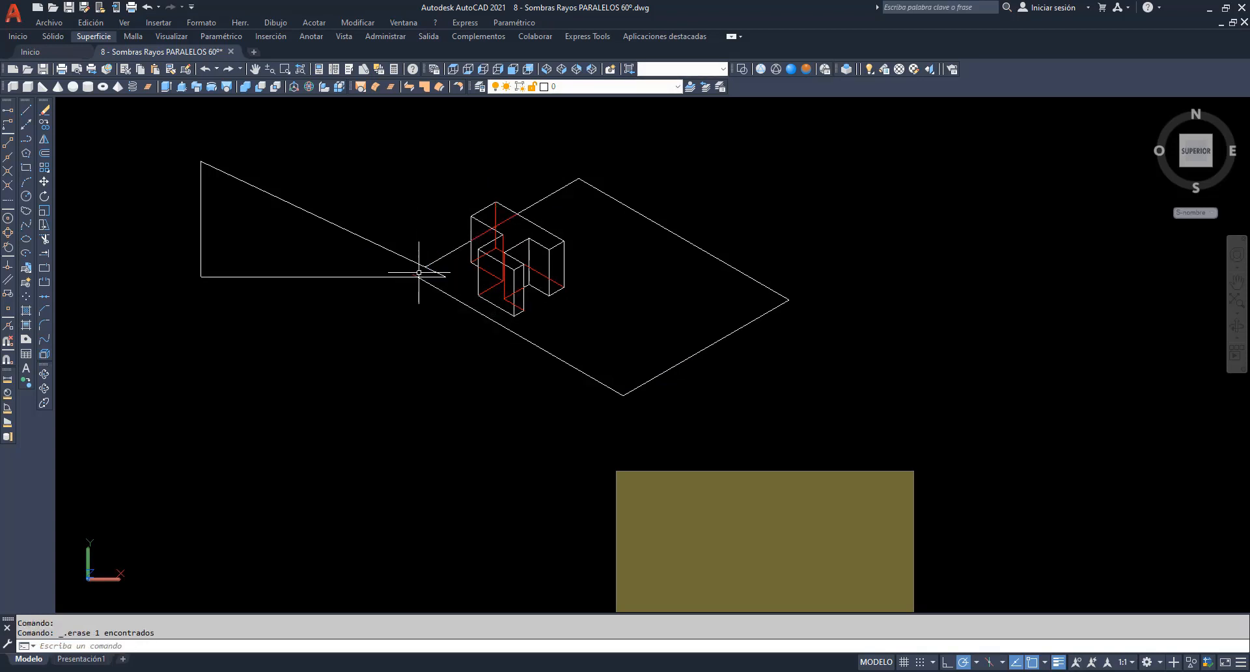
pyautogui.click(416, 273)
pyautogui.press('Delete')
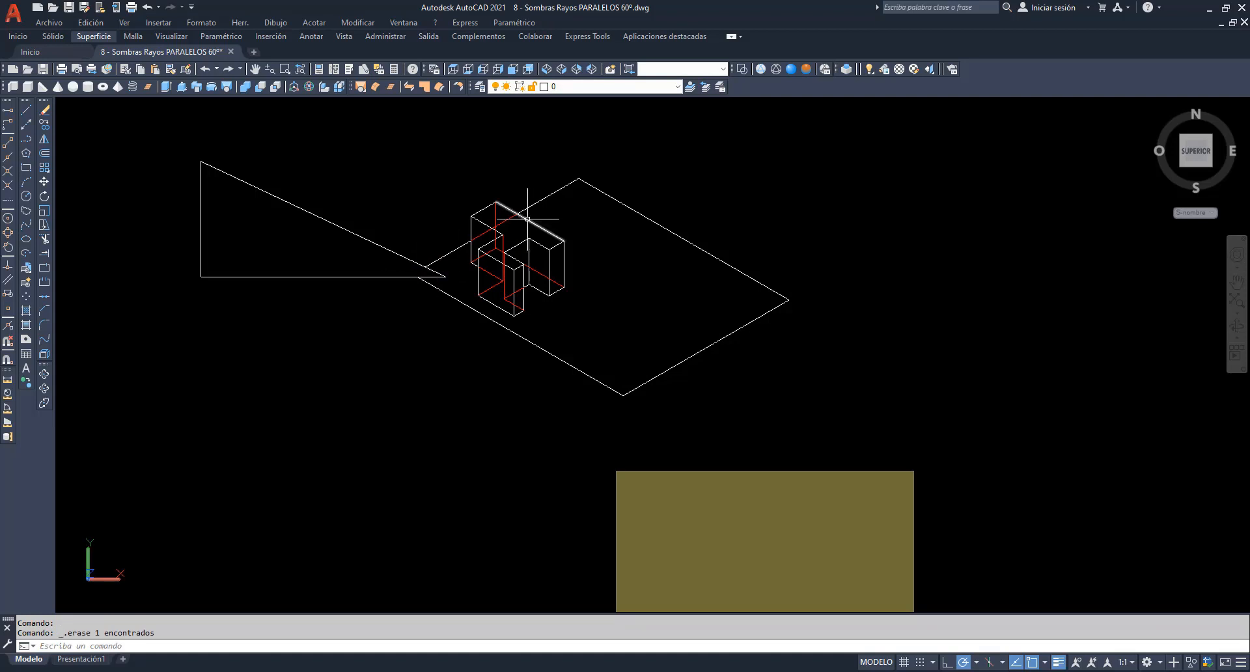
# Select the nine red hidden lines of the flat prism projection and set their color to PorCapa.
pyautogui.scroll(3, 577, 297)
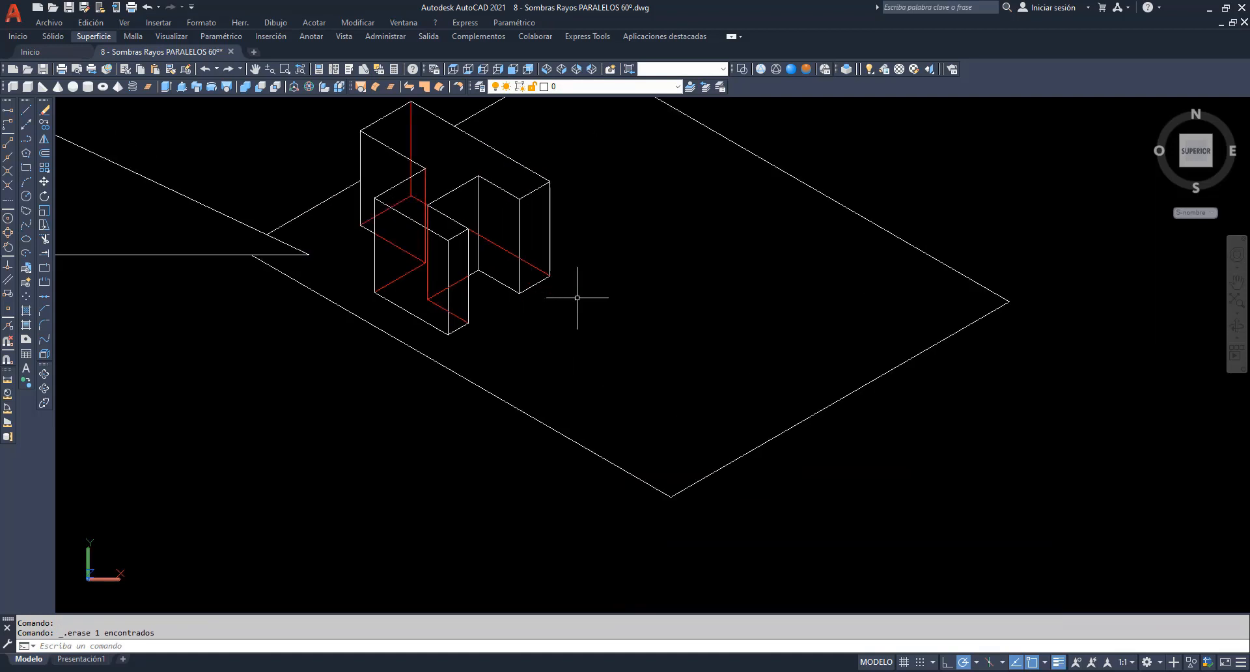
pyautogui.click(439, 310)
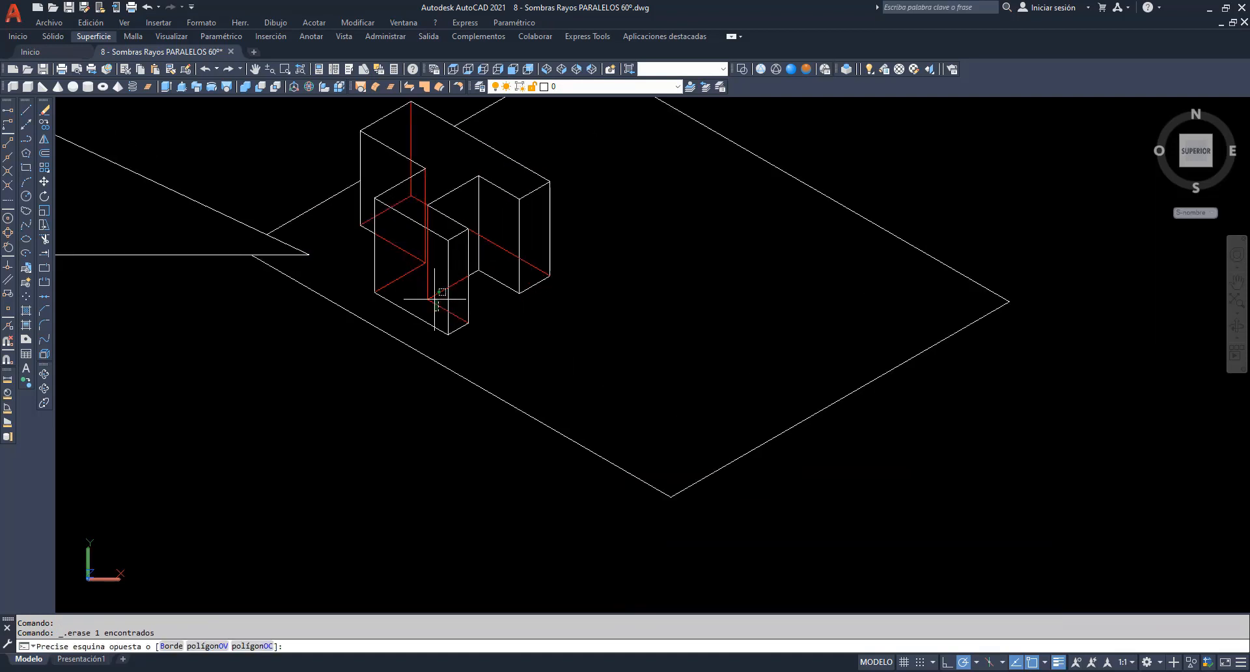
pyautogui.click(421, 235)
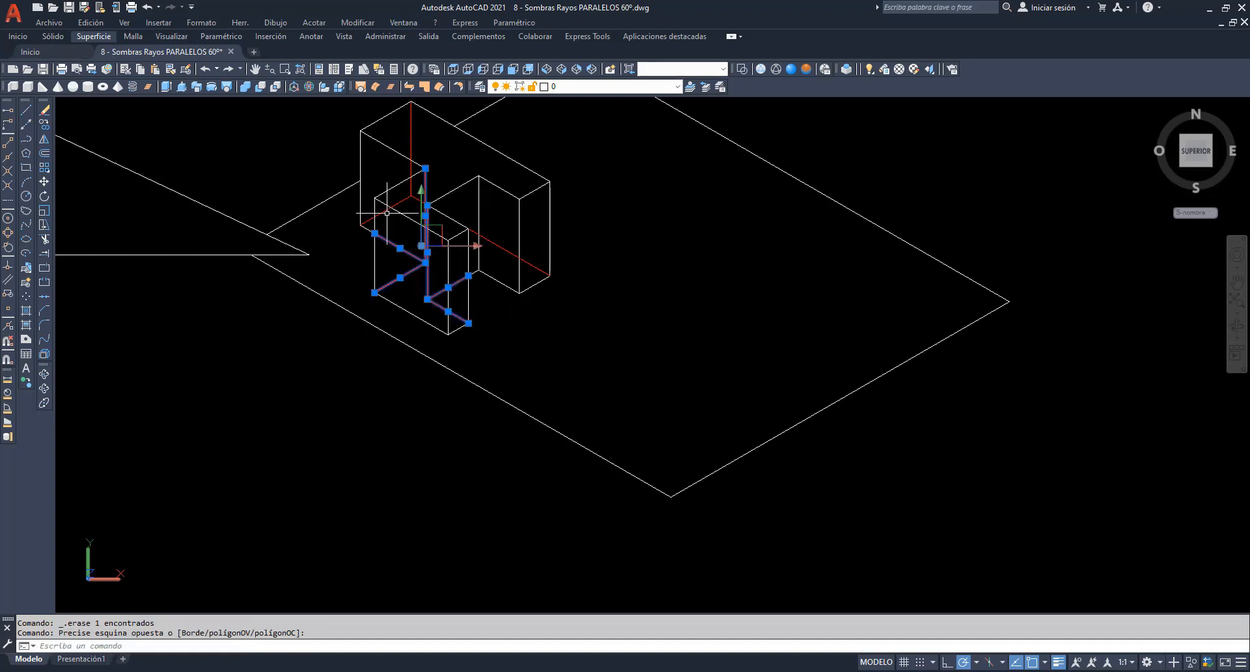
pyautogui.click(409, 185)
pyautogui.click(493, 244)
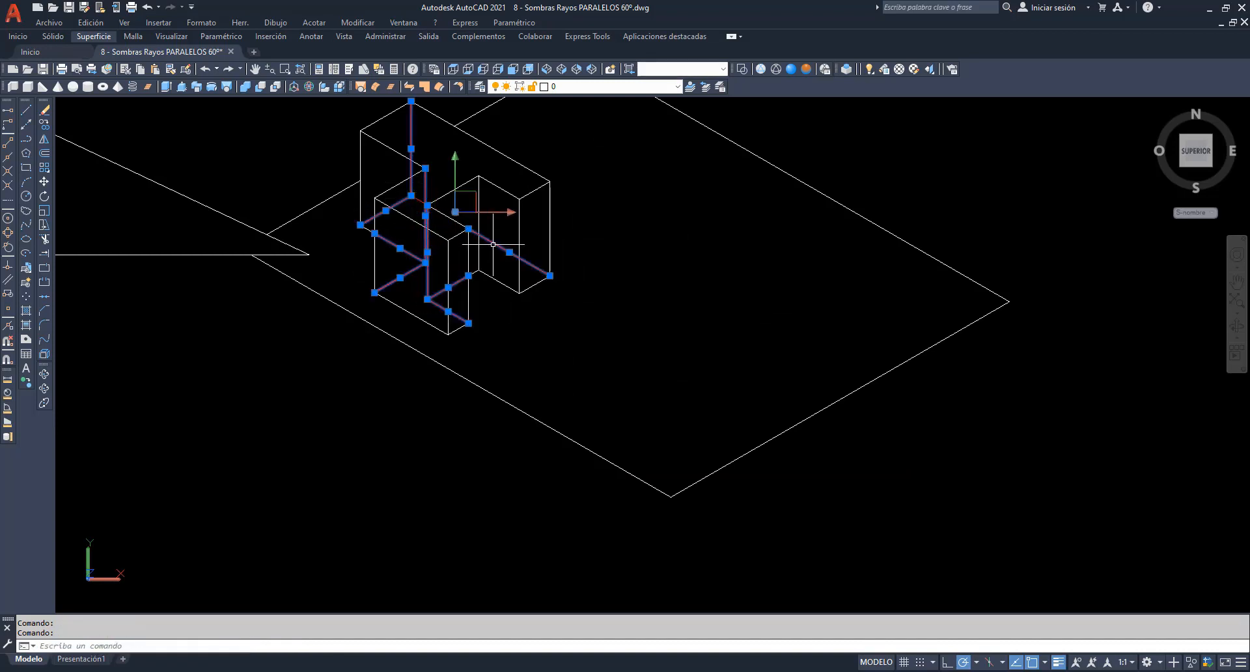
pyautogui.rightClick(493, 244)
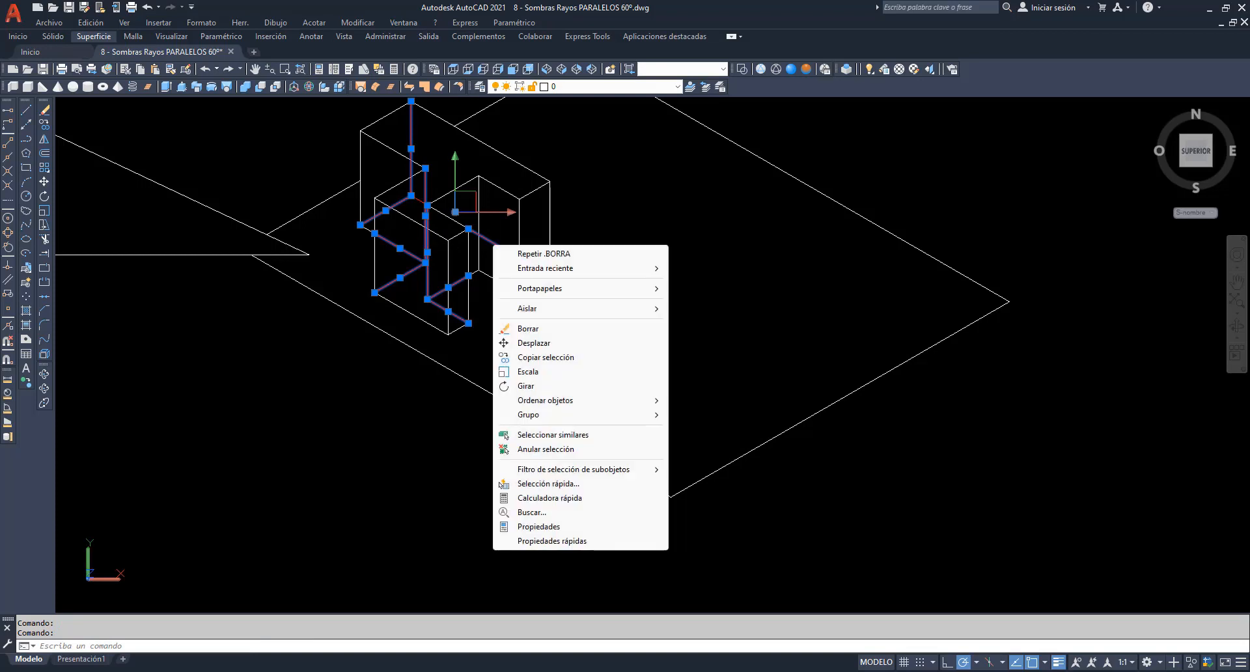
pyautogui.click(539, 526)
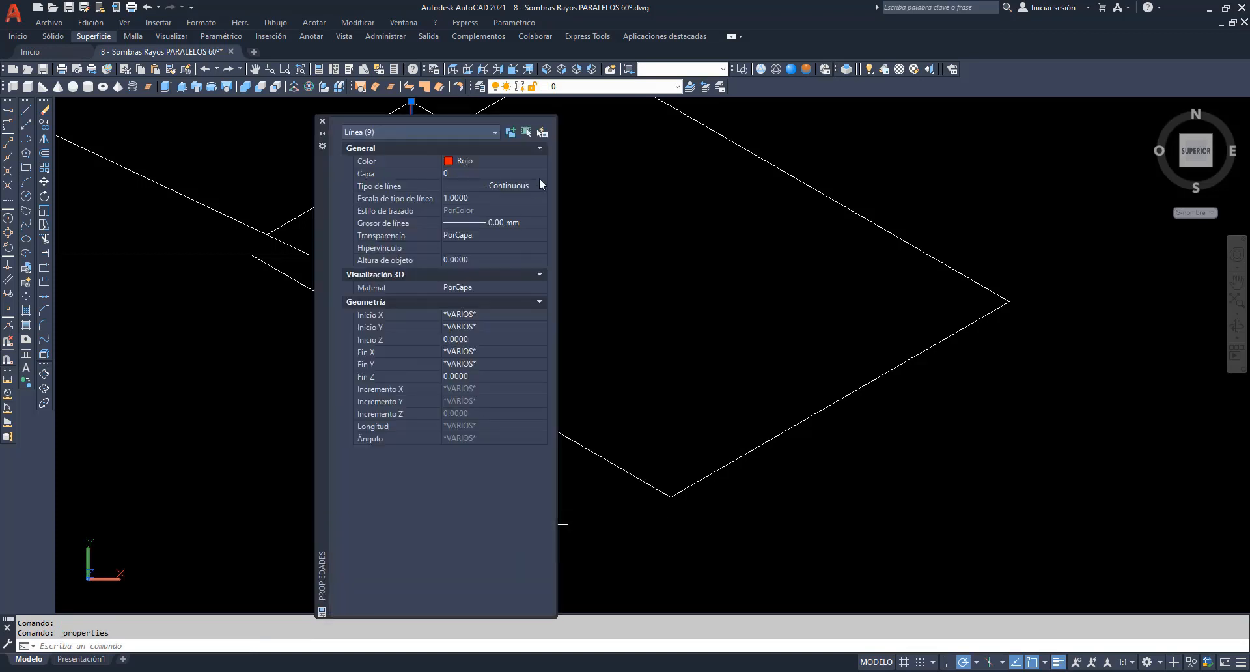
pyautogui.click(538, 160)
pyautogui.click(541, 161)
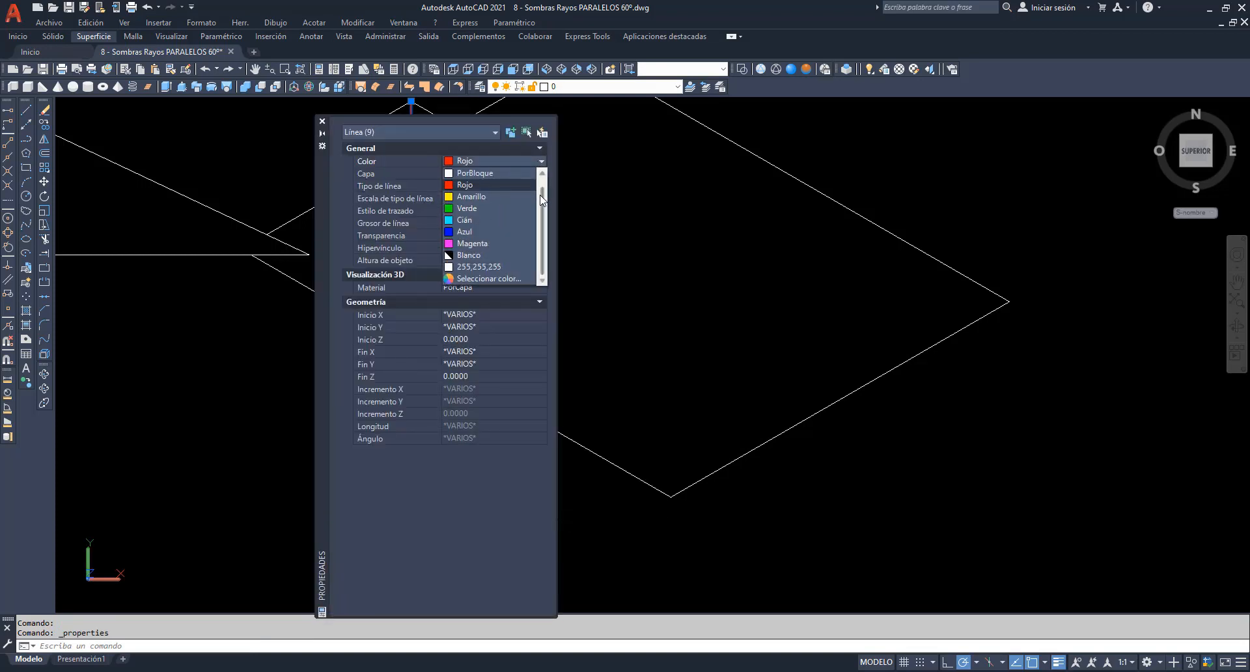
pyautogui.scroll(1, 495, 195)
pyautogui.click(491, 174)
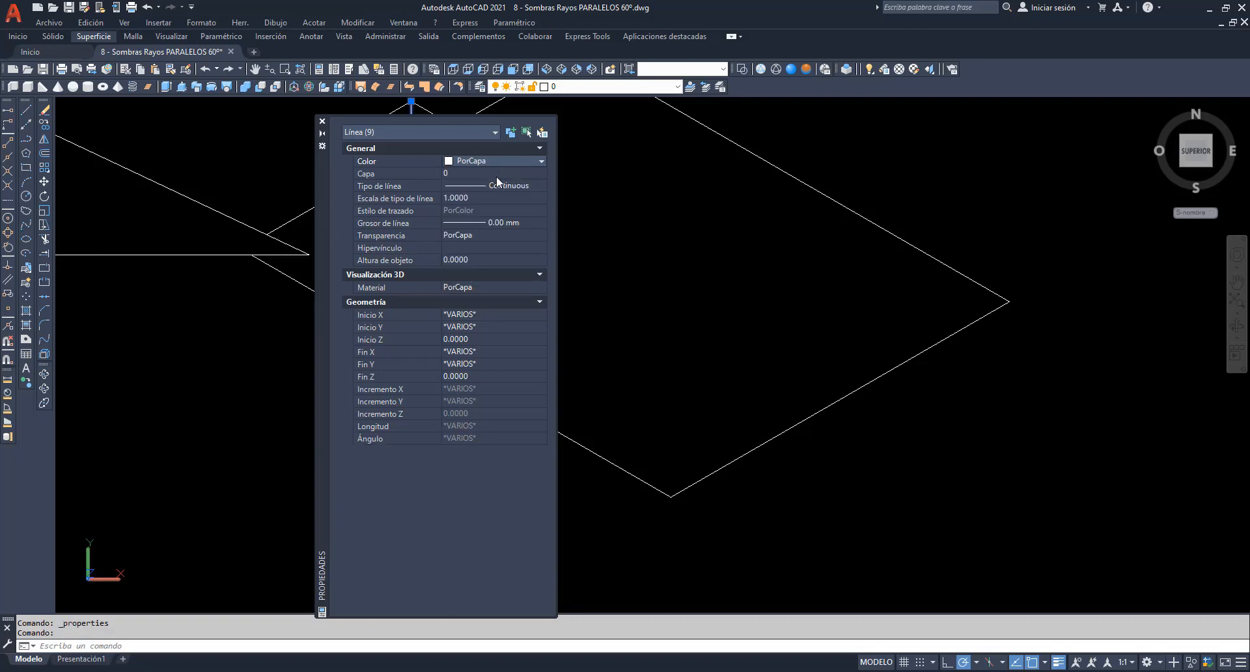
# Move the selected hidden lines to the DATOS ocultas layer, close their properties and deselect them.
pyautogui.click(540, 173)
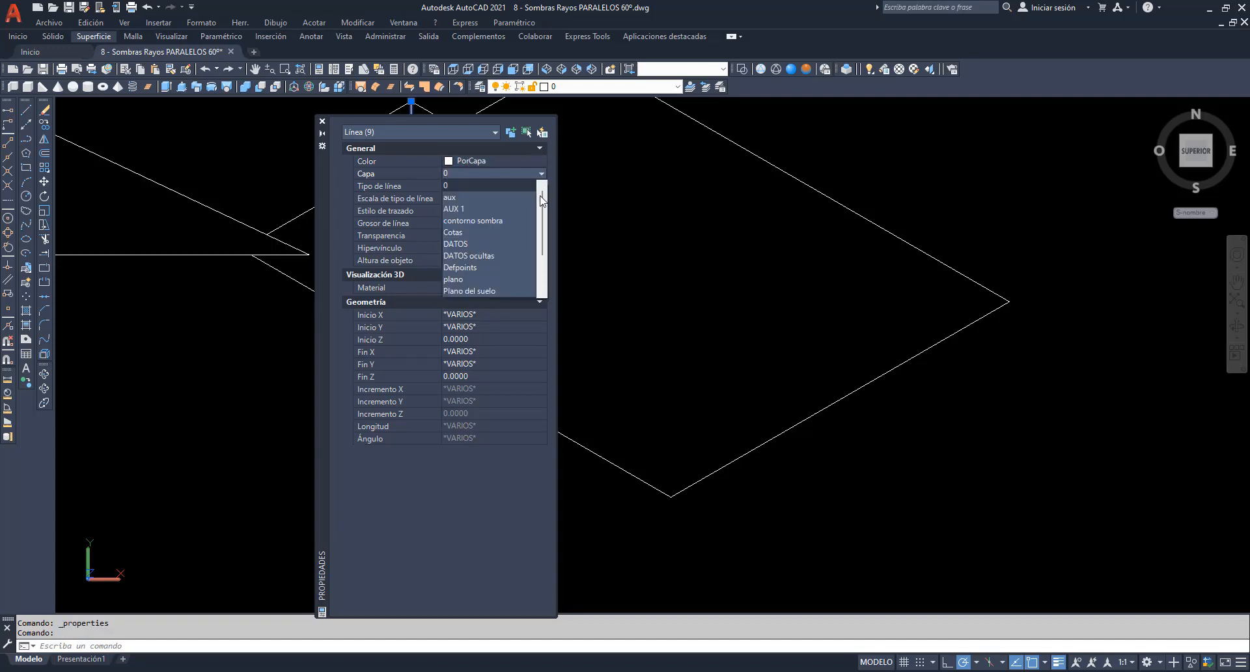
pyautogui.click(486, 255)
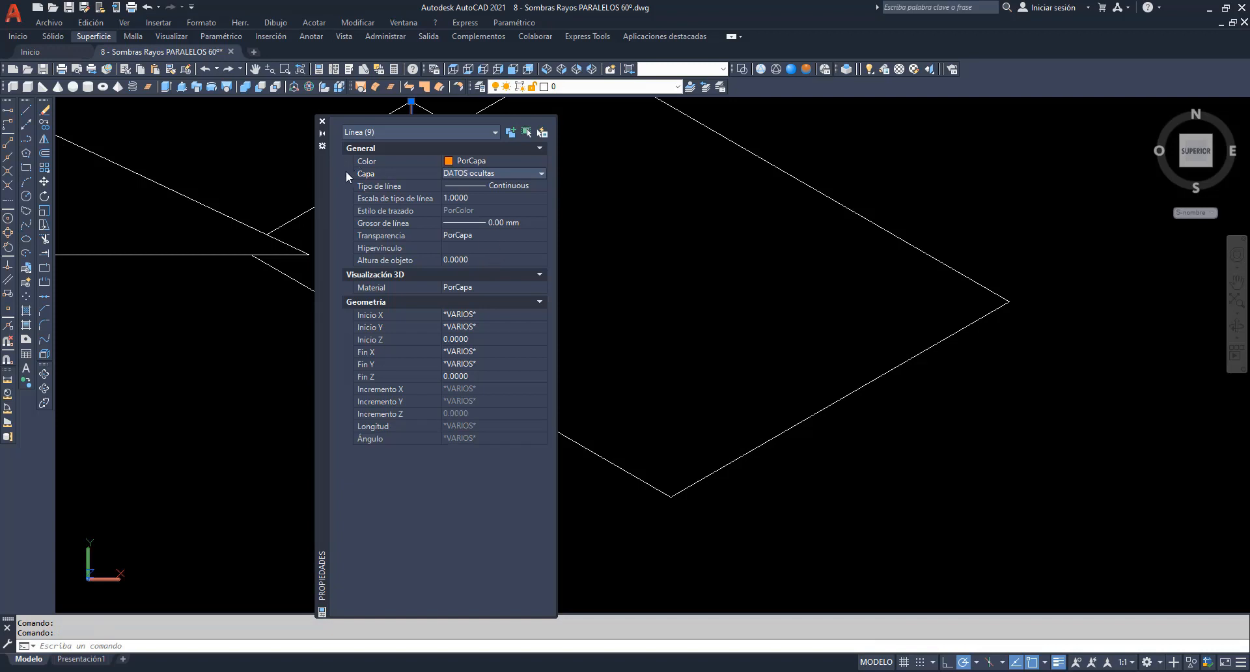
pyautogui.hotkey('ctrl', '1')
pyautogui.press('Escape')
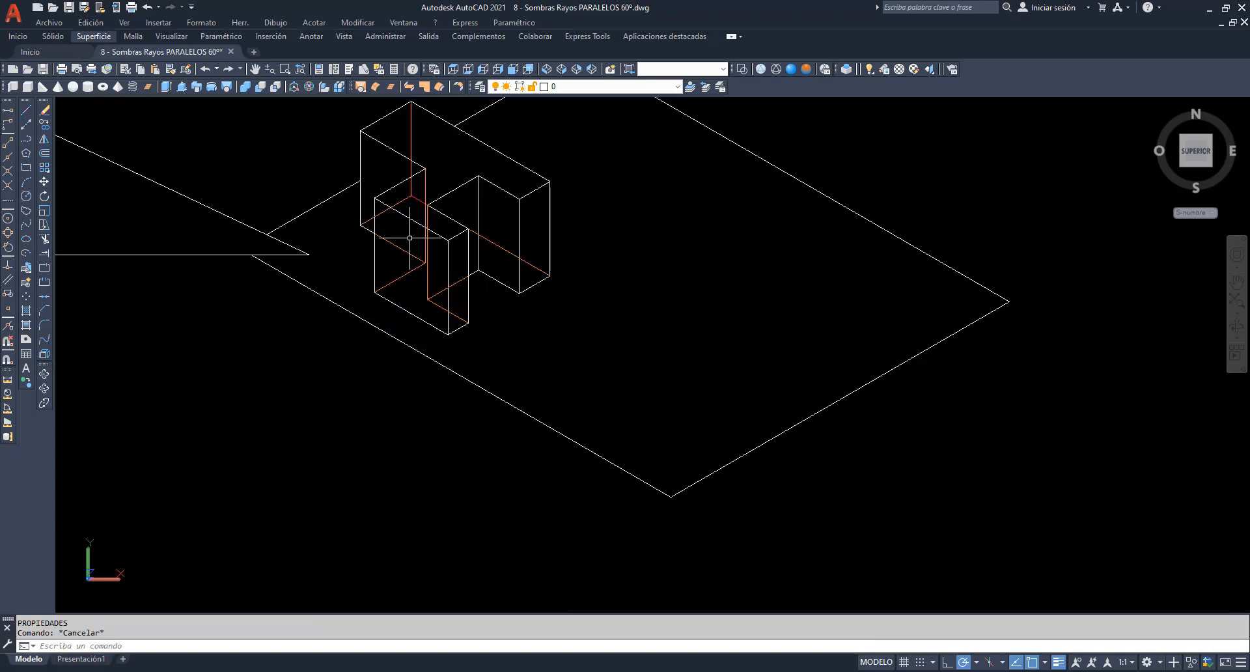
# Copy the light-ray triangle's sloped side from its upper endpoint to the front top corner of the prism's right arm.
pyautogui.click(254, 69)
pyautogui.moveTo(307, 213)
pyautogui.mouseDown()
pyautogui.moveTo(436, 345)
pyautogui.moveTo(590, 376)
pyautogui.mouseUp()
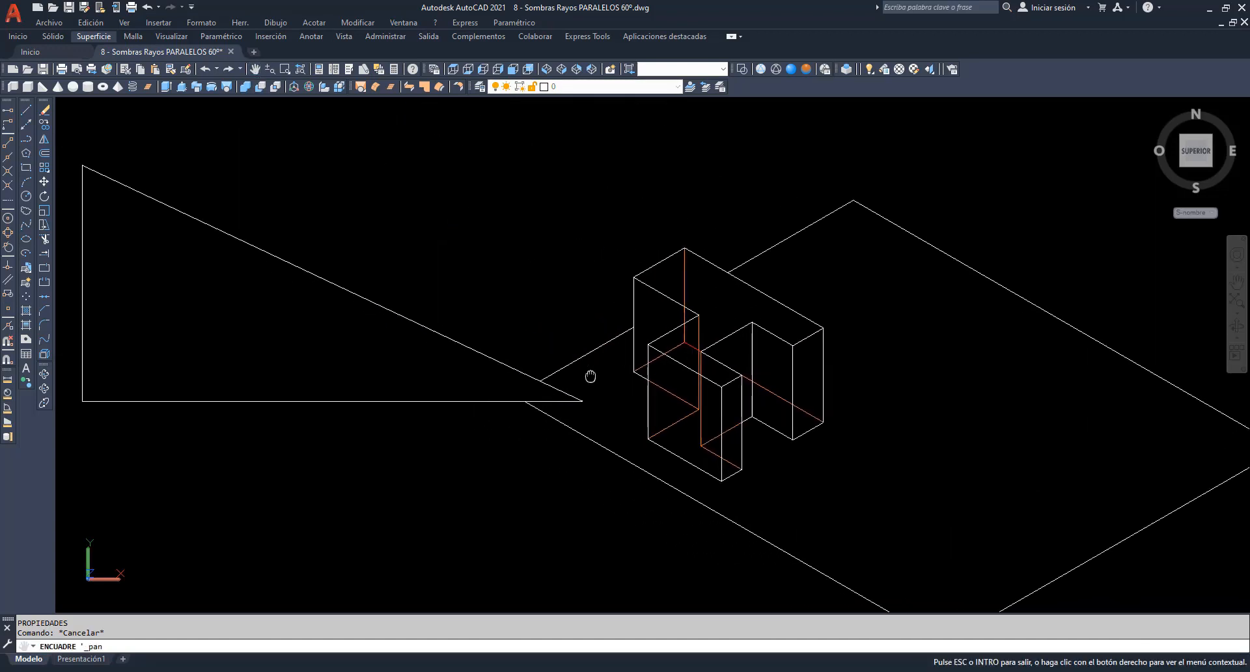
pyautogui.rightClick(313, 231)
pyautogui.click(336, 239)
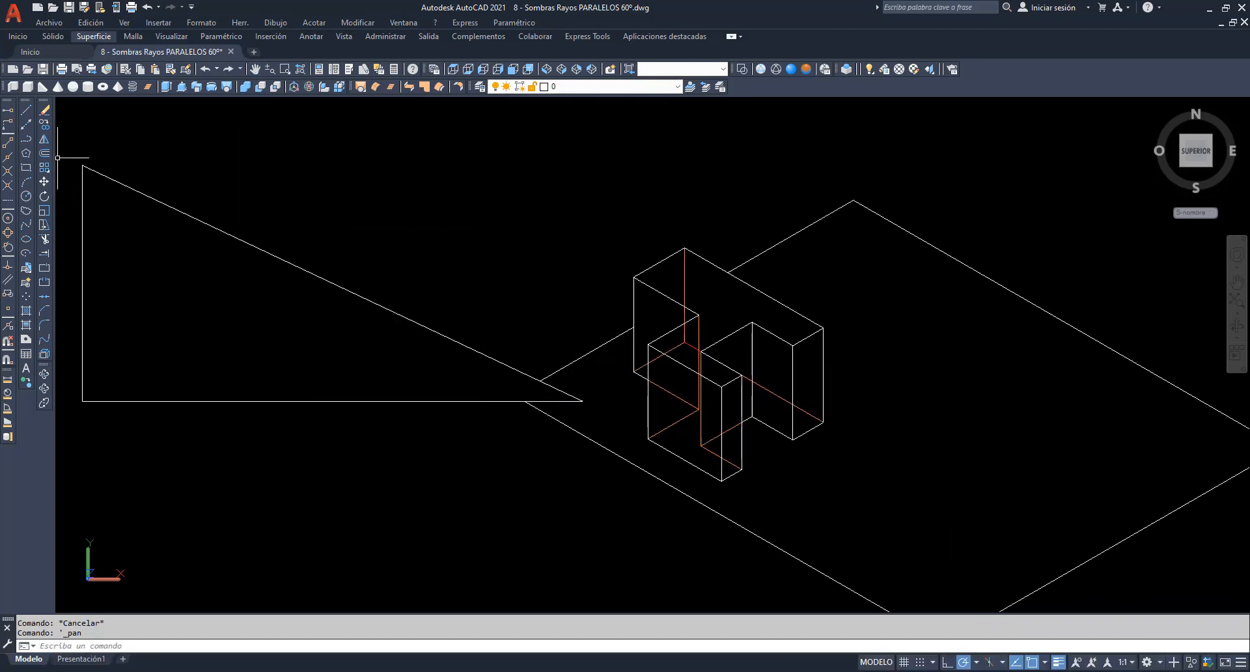
pyautogui.click(44, 124)
pyautogui.click(97, 173)
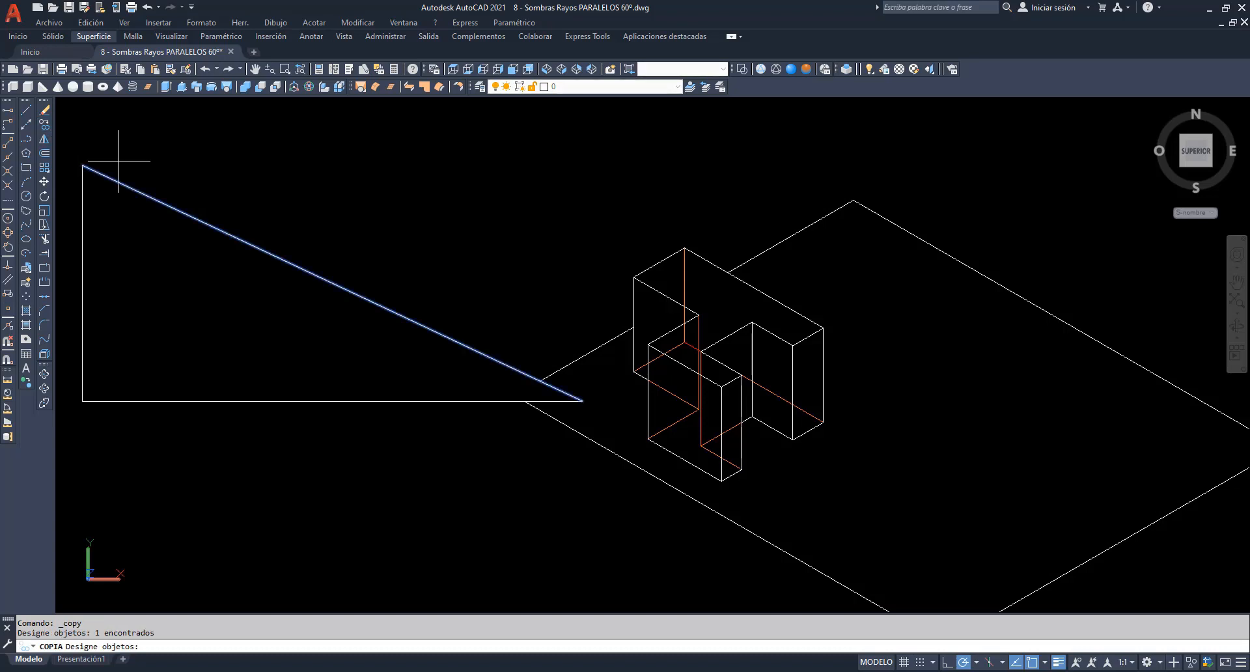
pyautogui.press('Return')
pyautogui.click(82, 165)
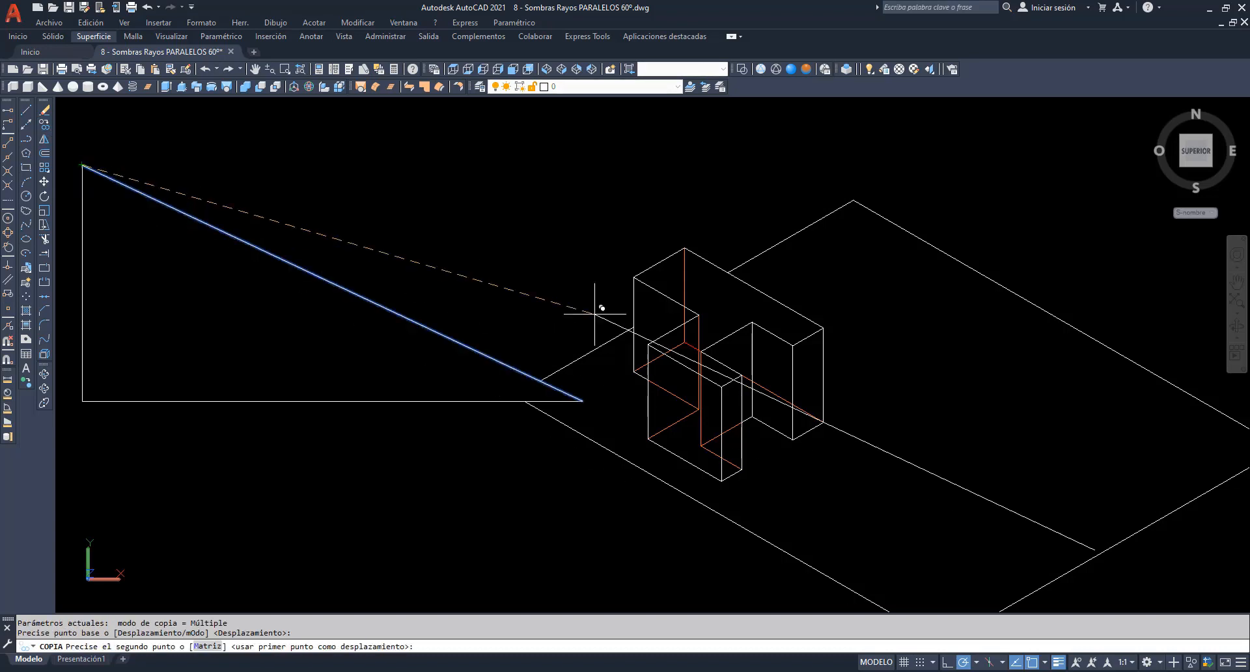
pyautogui.click(793, 345)
pyautogui.press('Escape')
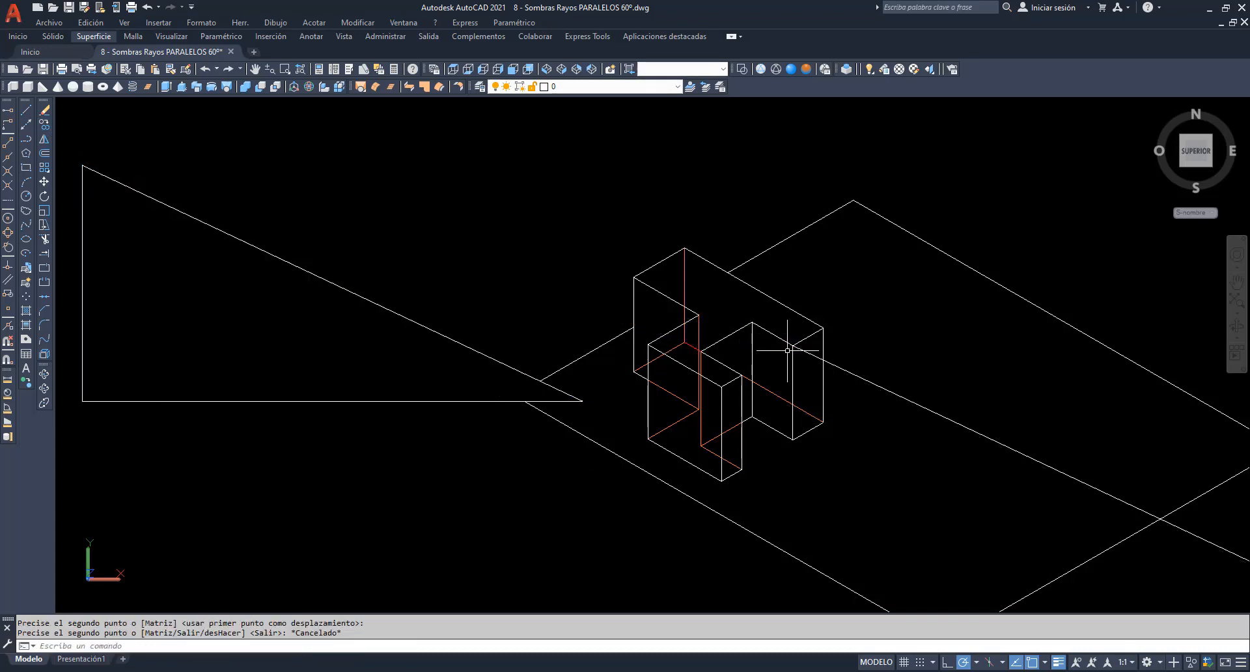
# Set the color of the copied light ray to PorCapa in its properties.
pyautogui.rightClick(864, 380)
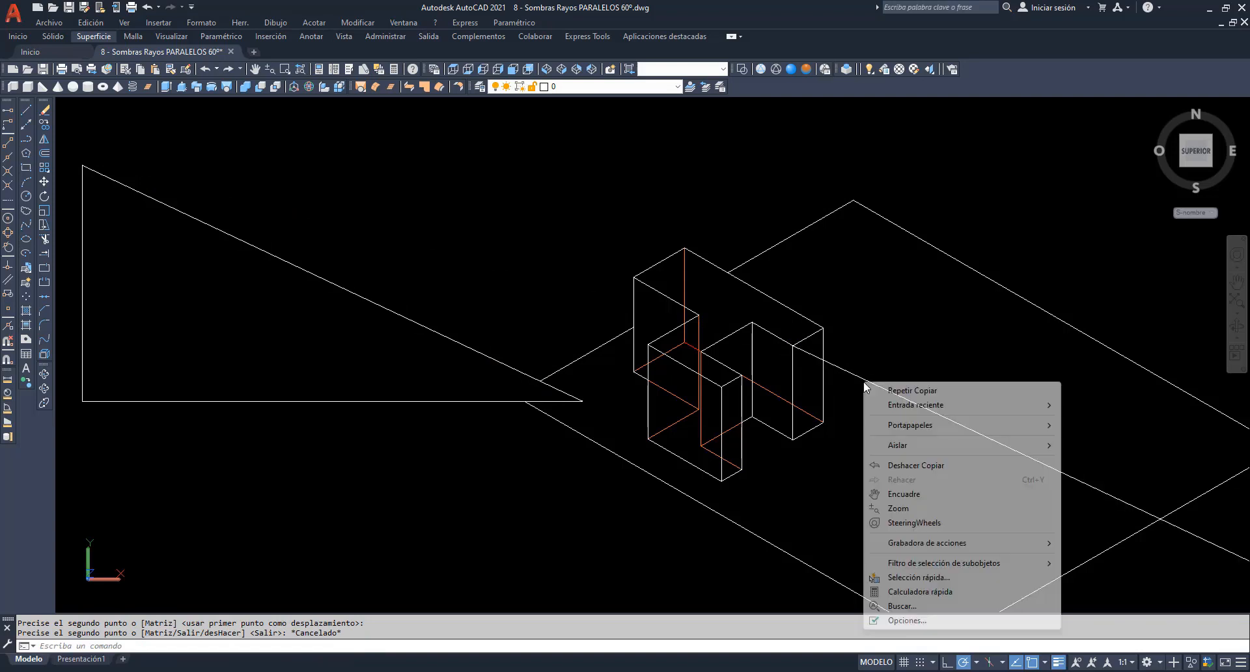
pyautogui.click(853, 375)
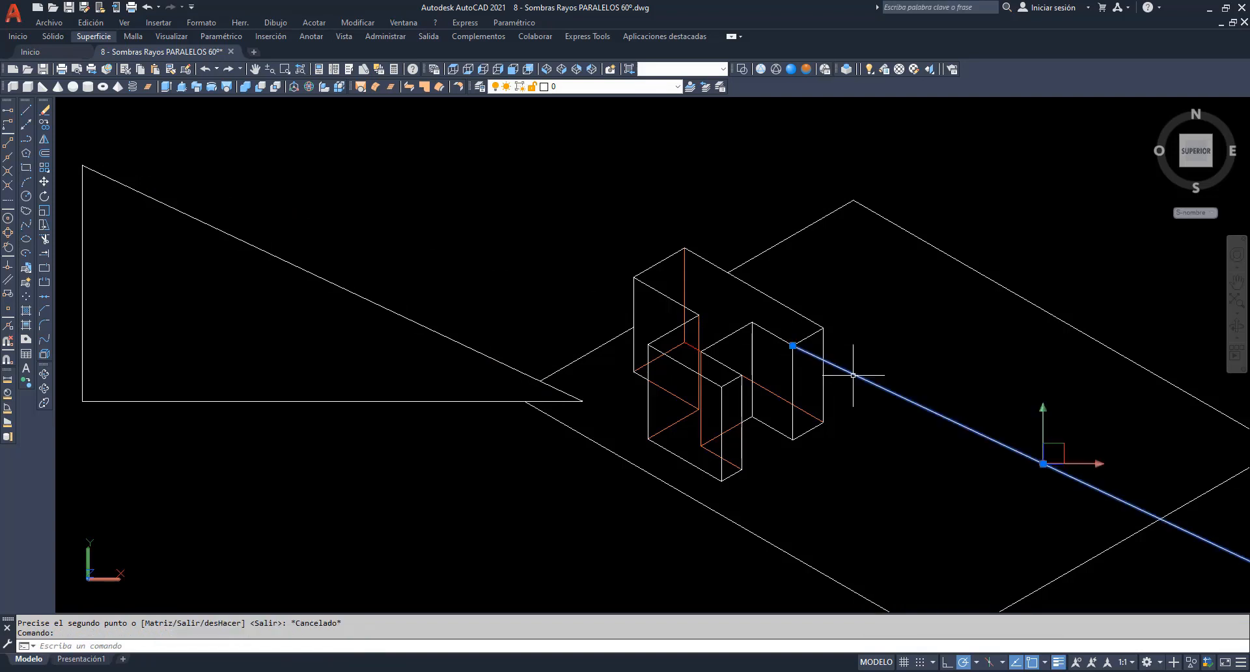
pyautogui.rightClick(853, 375)
pyautogui.click(876, 353)
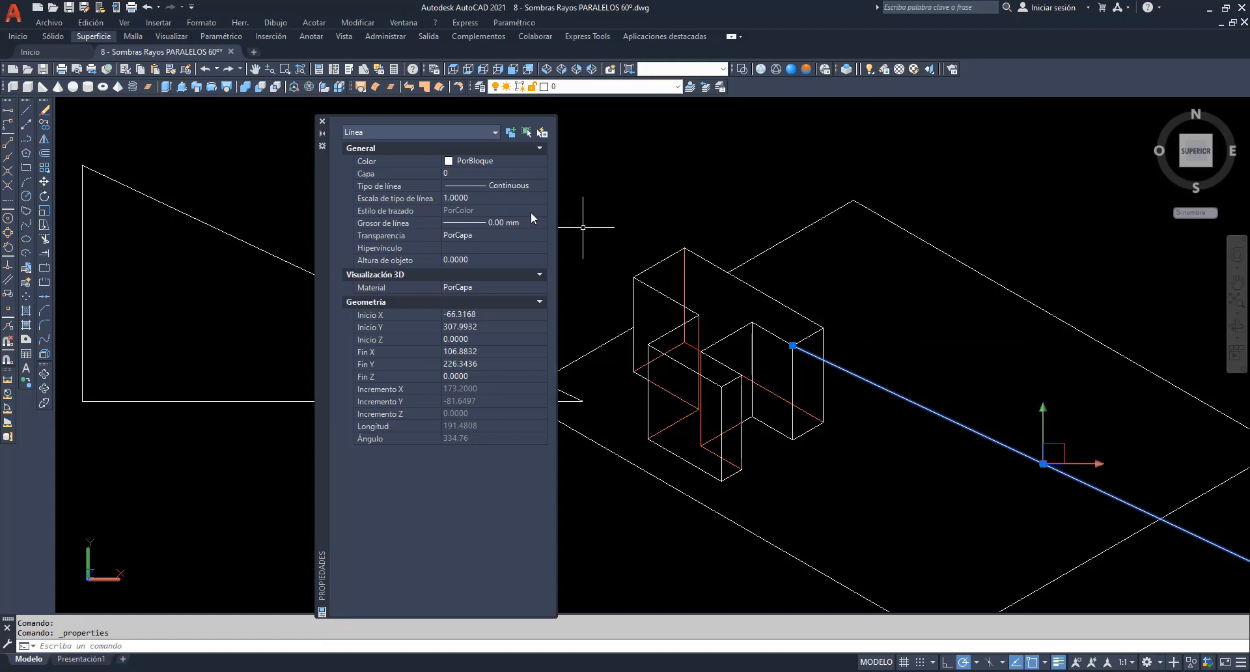
pyautogui.click(509, 162)
pyautogui.click(541, 160)
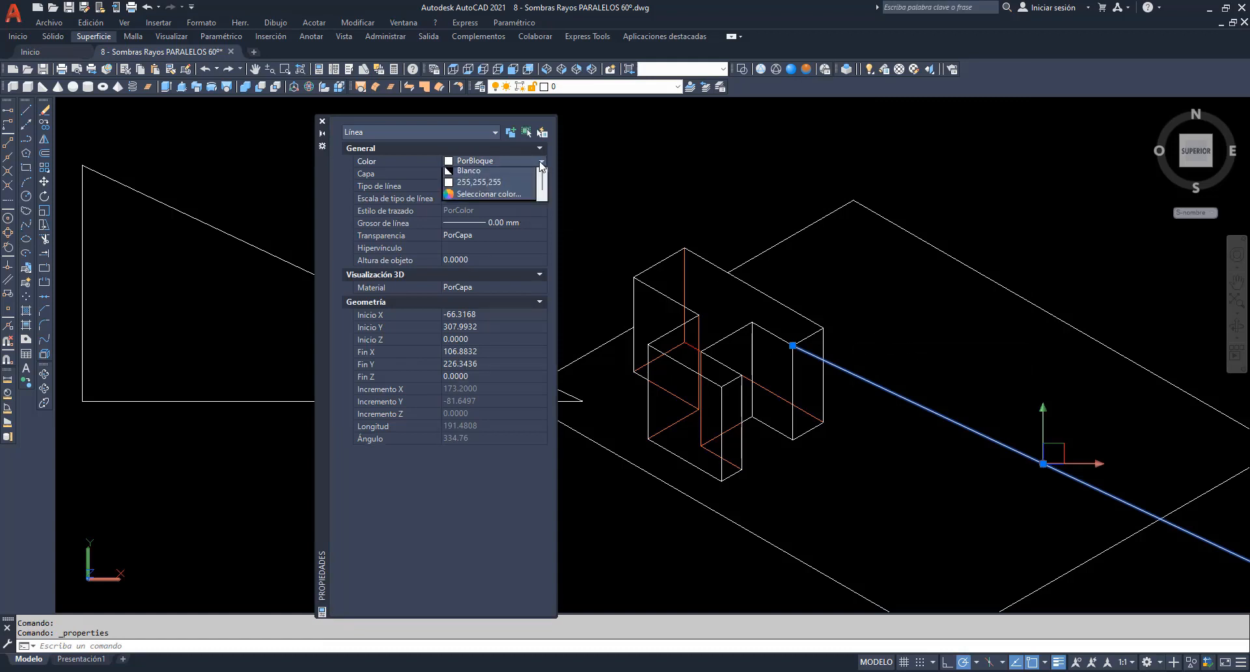
pyautogui.moveTo(540, 194); pyautogui.dragTo(541, 182)
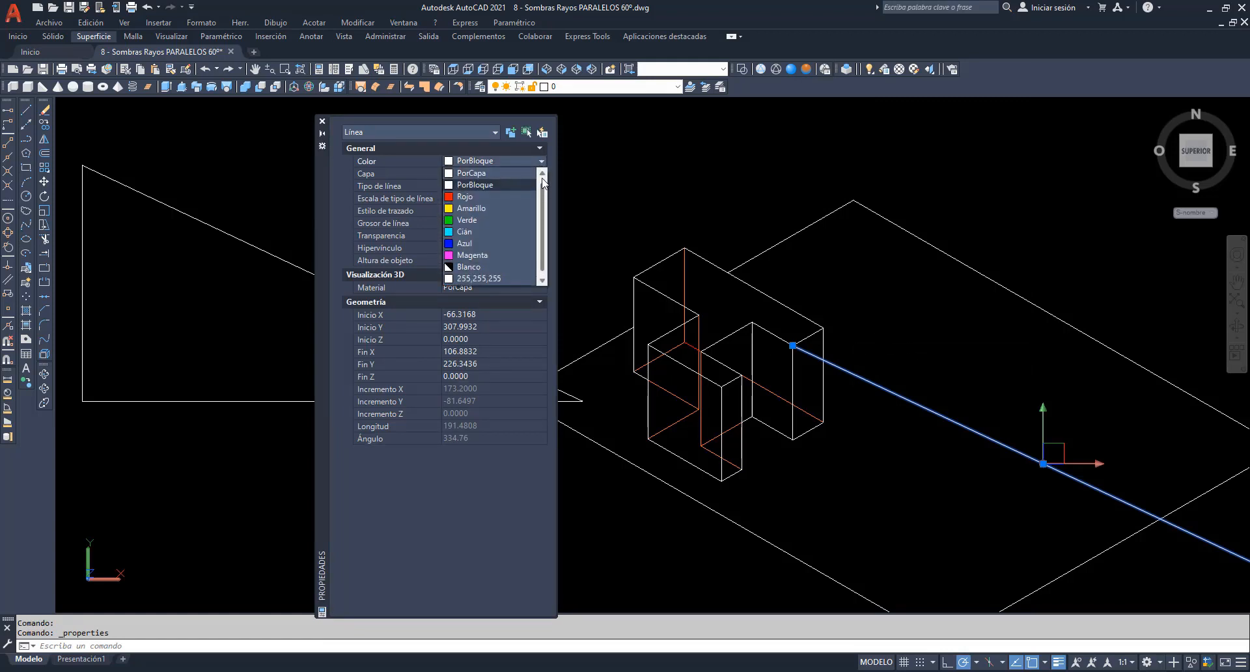
pyautogui.click(502, 173)
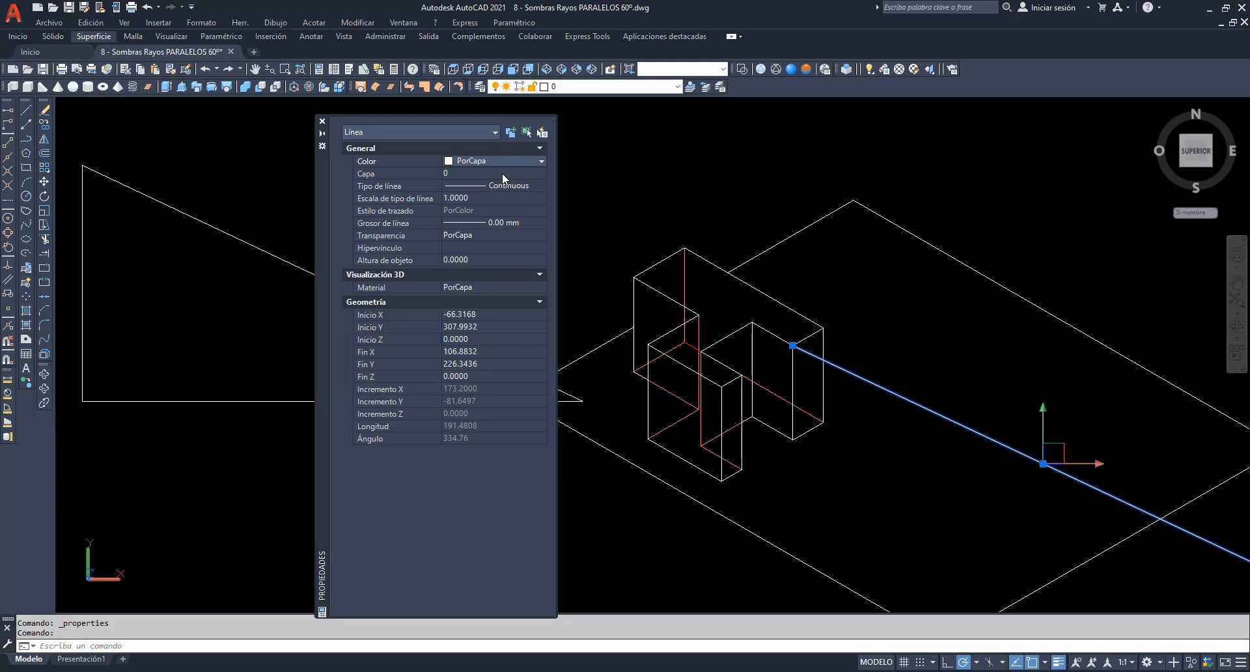
# Assign the copied light ray to the rayo luz layer, close its properties and deselect it.
pyautogui.click(541, 173)
pyautogui.moveTo(543, 236); pyautogui.dragTo(544, 256)
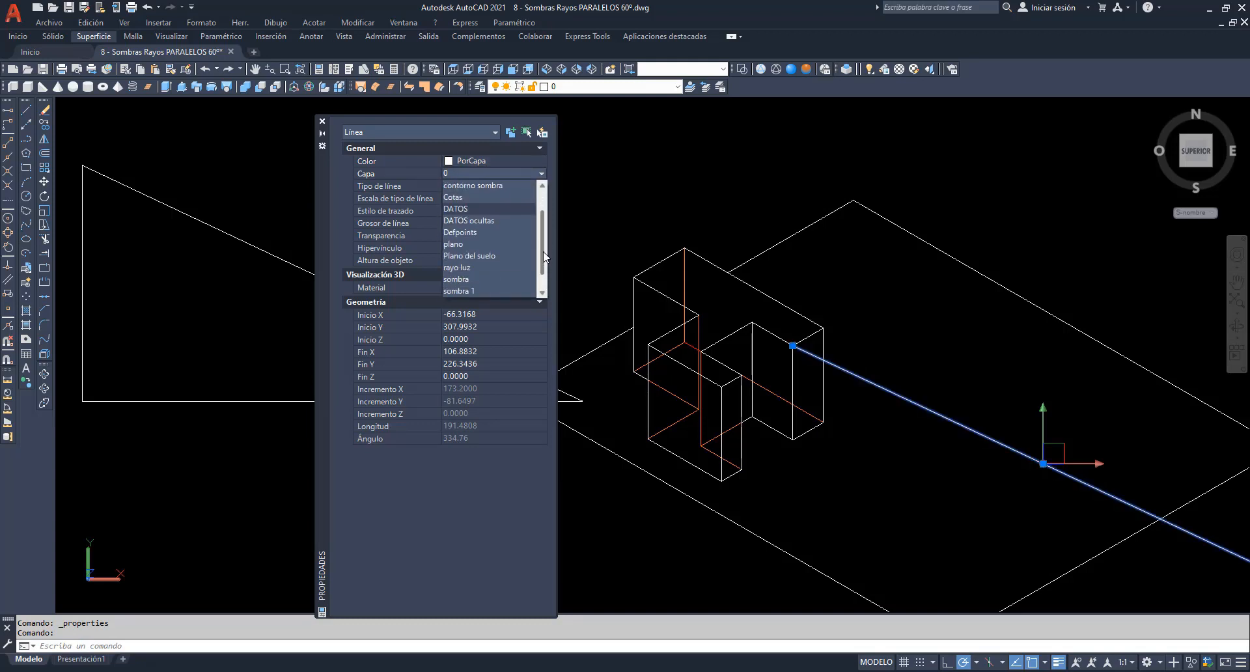
pyautogui.click(463, 267)
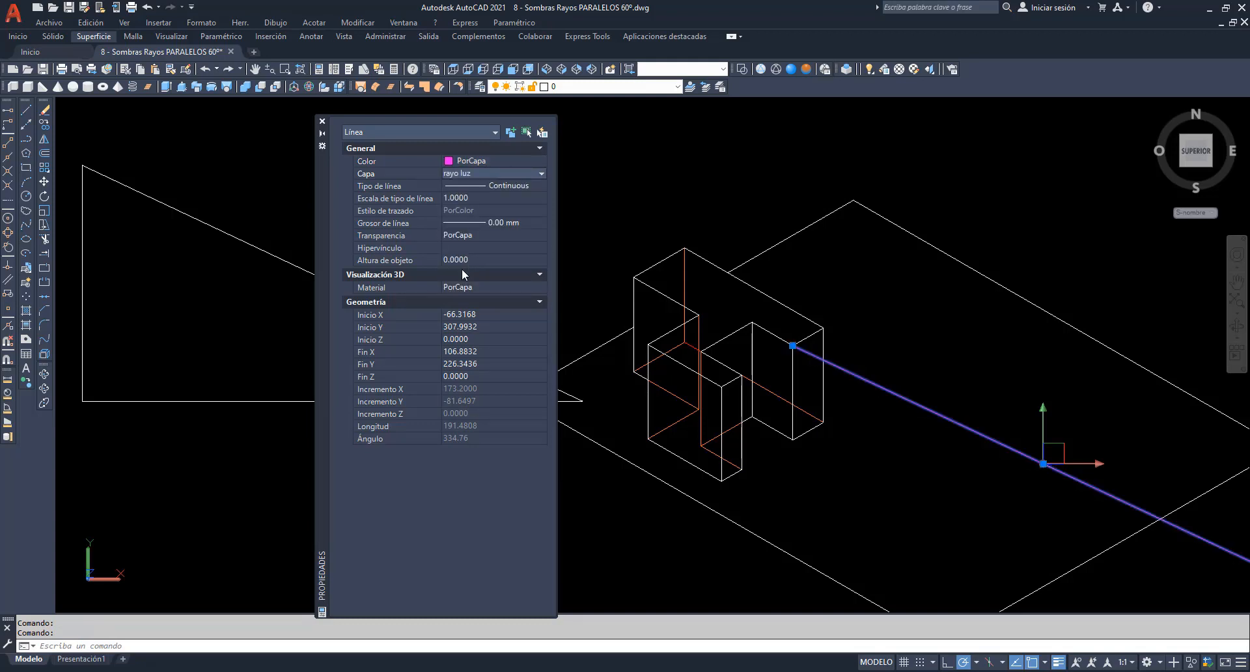
pyautogui.click(322, 121)
pyautogui.press('Escape')
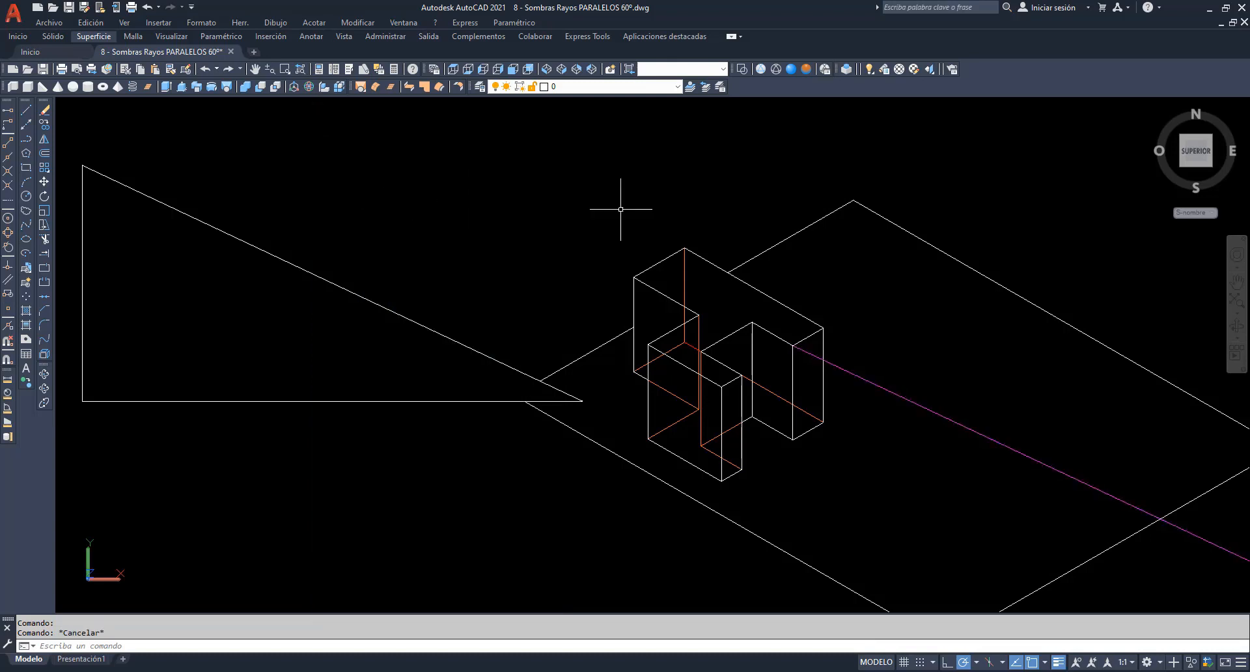
# Copy the magenta light ray from its upper endpoint to the prism's rightmost top corner and its rear top corner.
pyautogui.click(253, 70)
pyautogui.moveTo(769, 352); pyautogui.dragTo(428, 249)
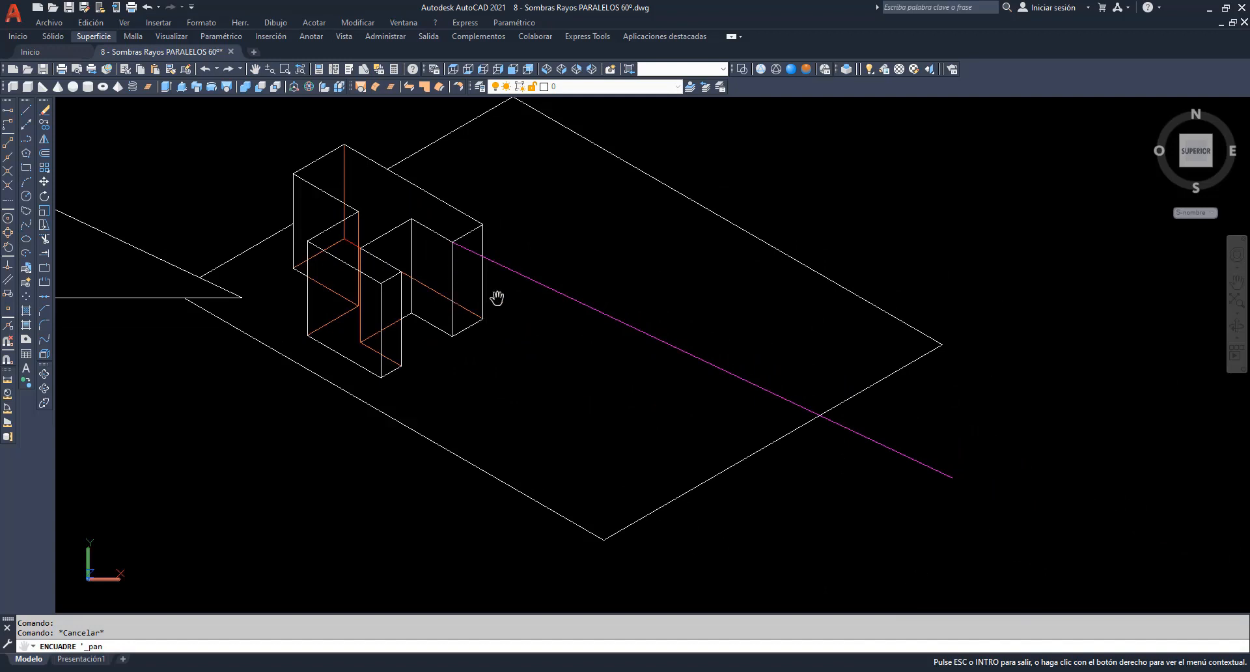
pyautogui.click(45, 123)
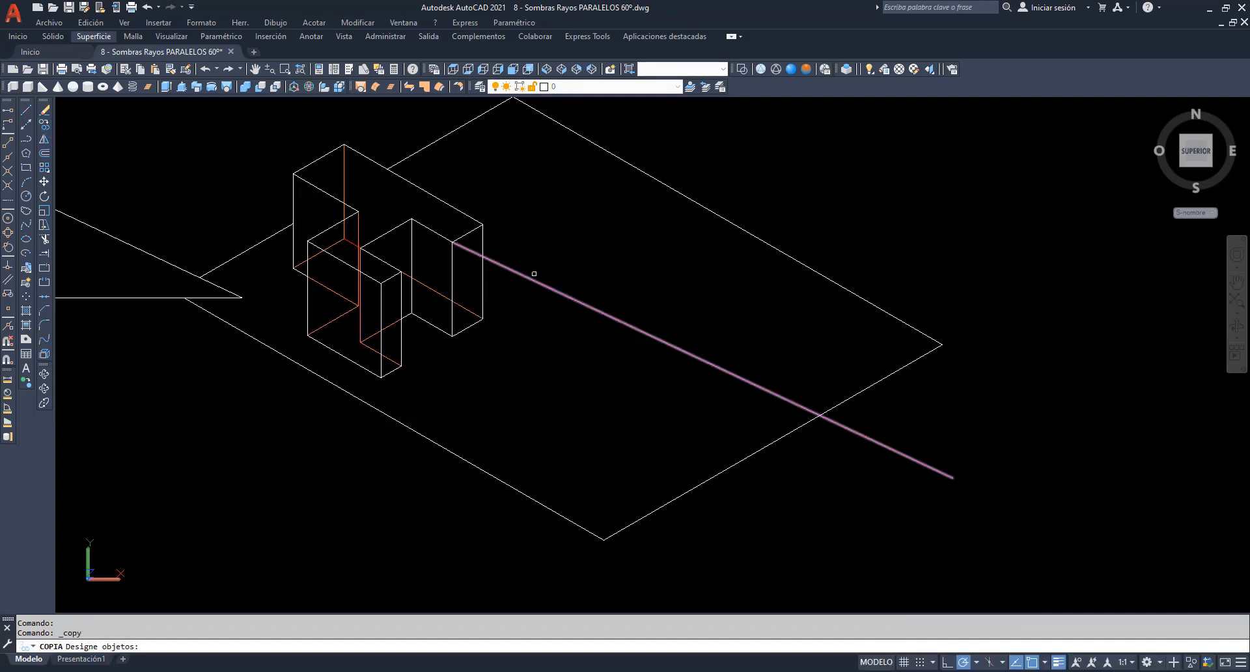
pyautogui.click(541, 283)
pyautogui.press('Return')
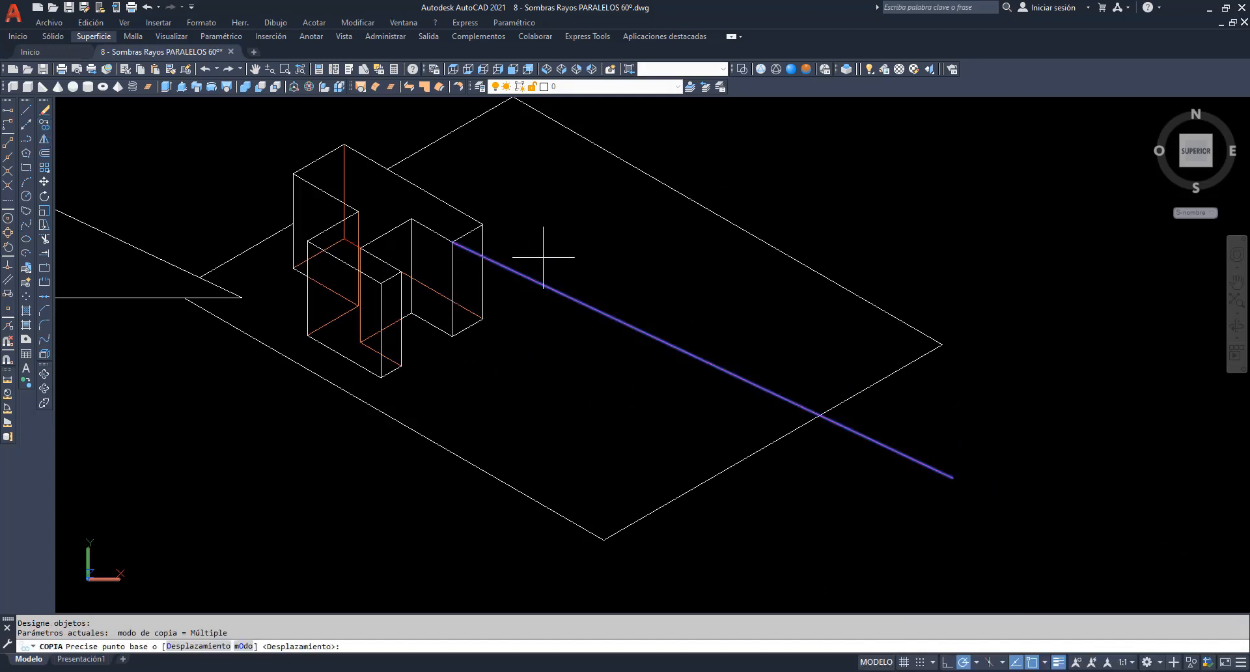
pyautogui.click(451, 241)
pyautogui.click(482, 224)
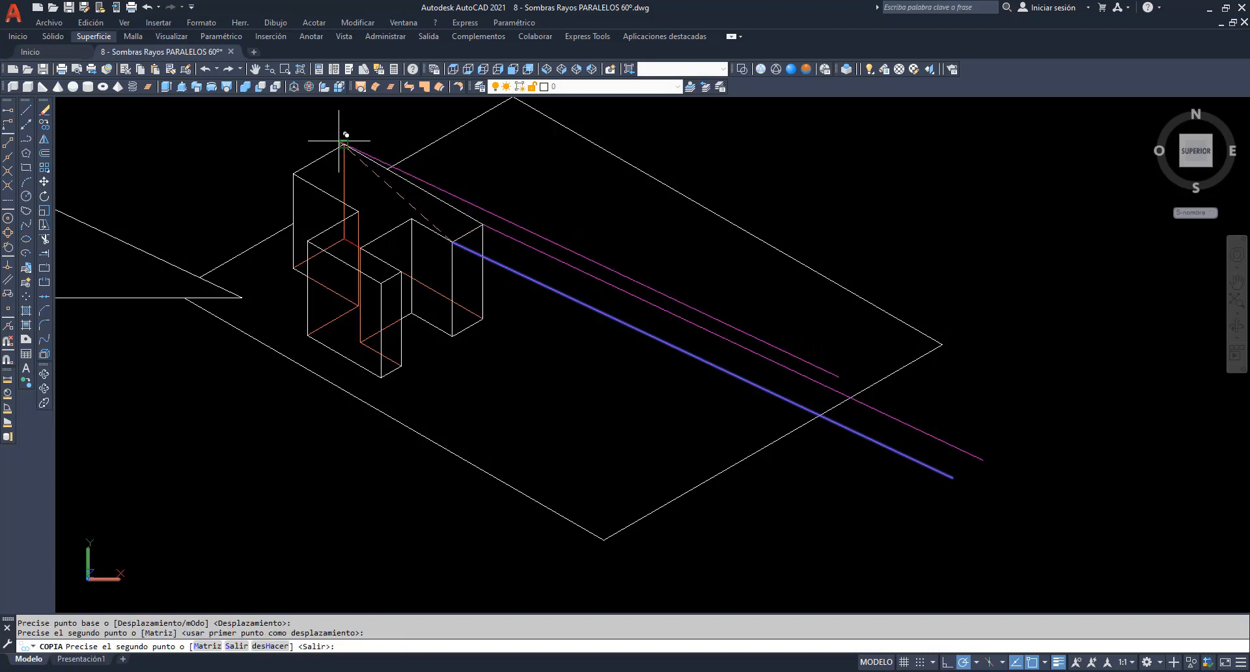
pyautogui.click(343, 142)
pyautogui.press('Escape')
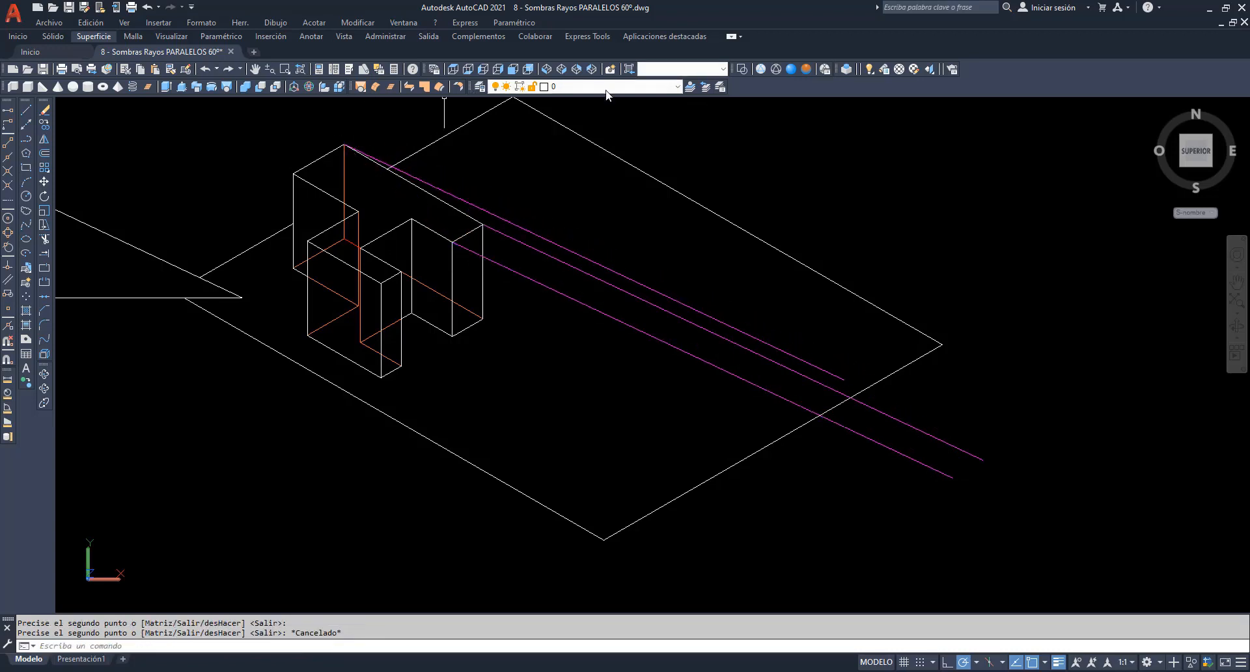
# Make the aux layer current and draw a horizontal line from the right arm's front base corner to the lowest light ray.
pyautogui.click(677, 87)
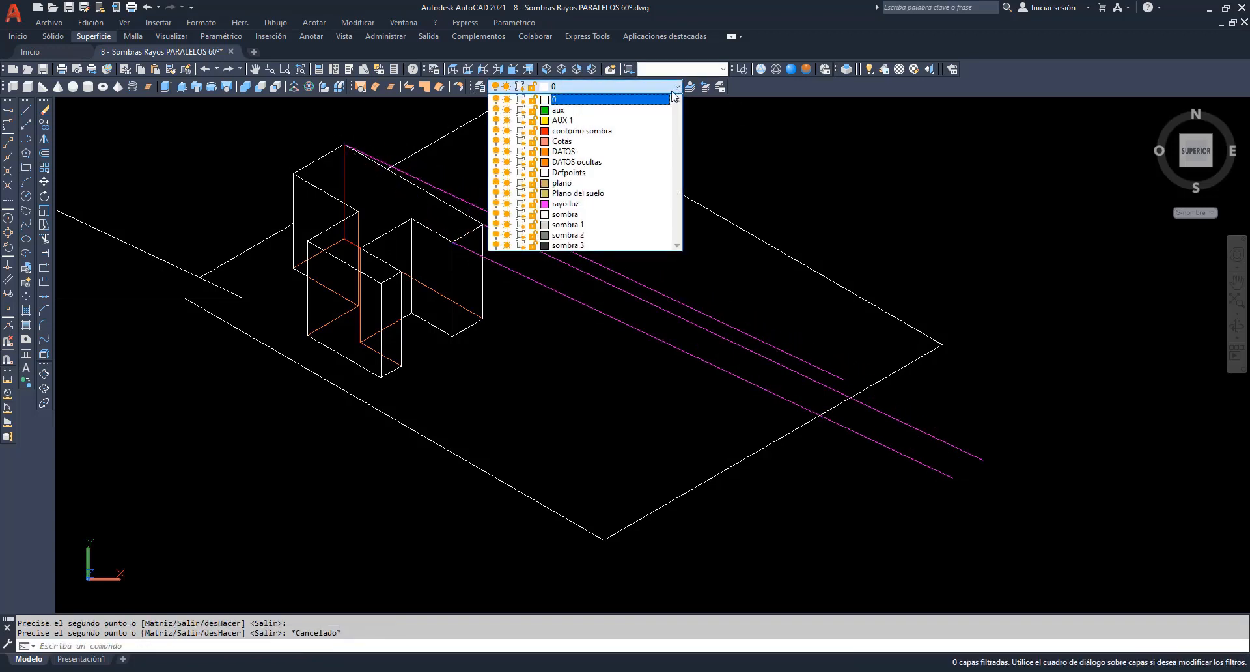
pyautogui.click(572, 111)
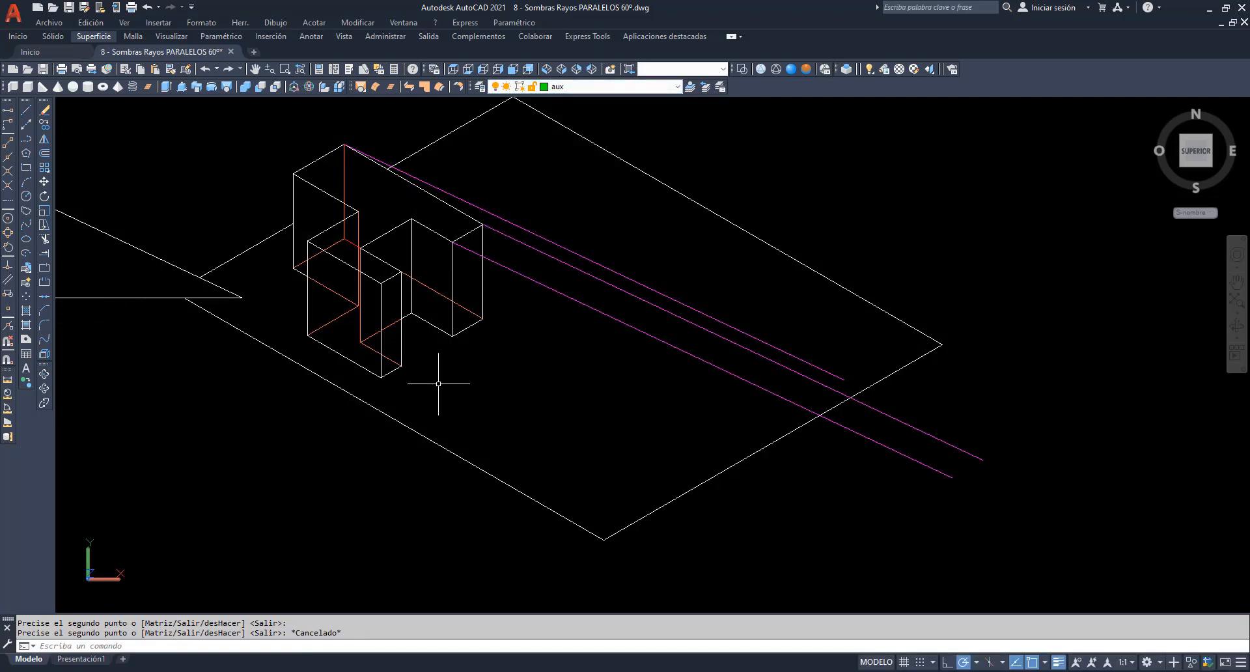
pyautogui.press('Return')
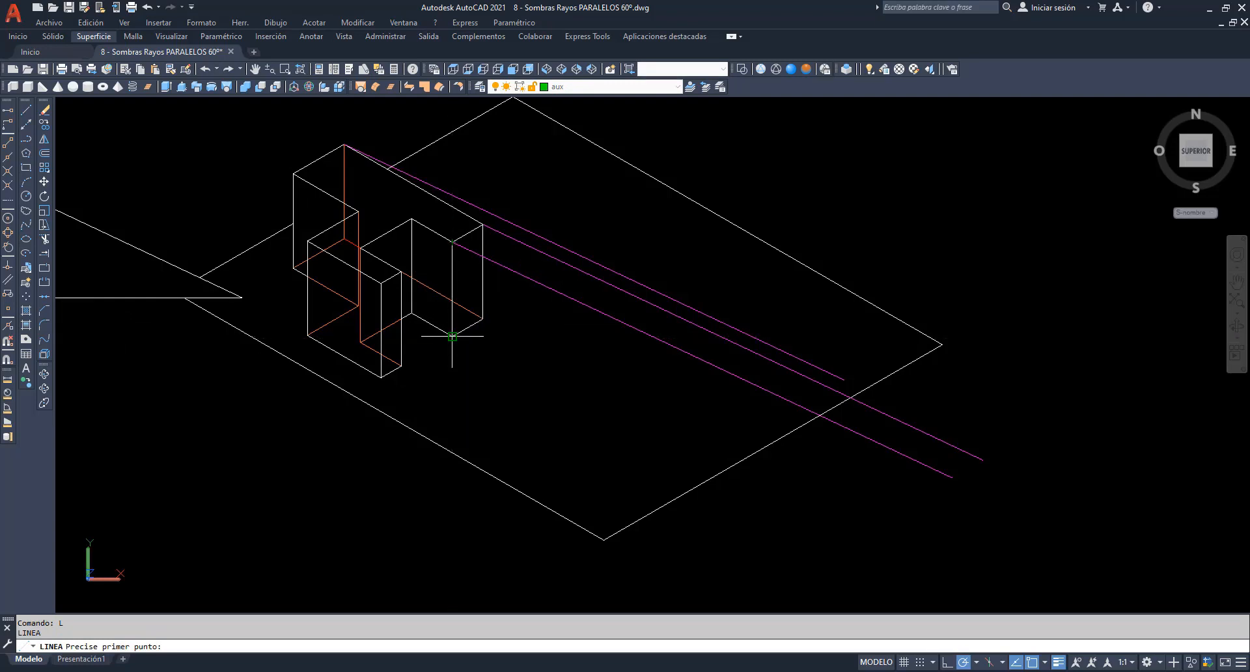
pyautogui.click(452, 336)
pyautogui.click(651, 336)
pyautogui.press('Return')
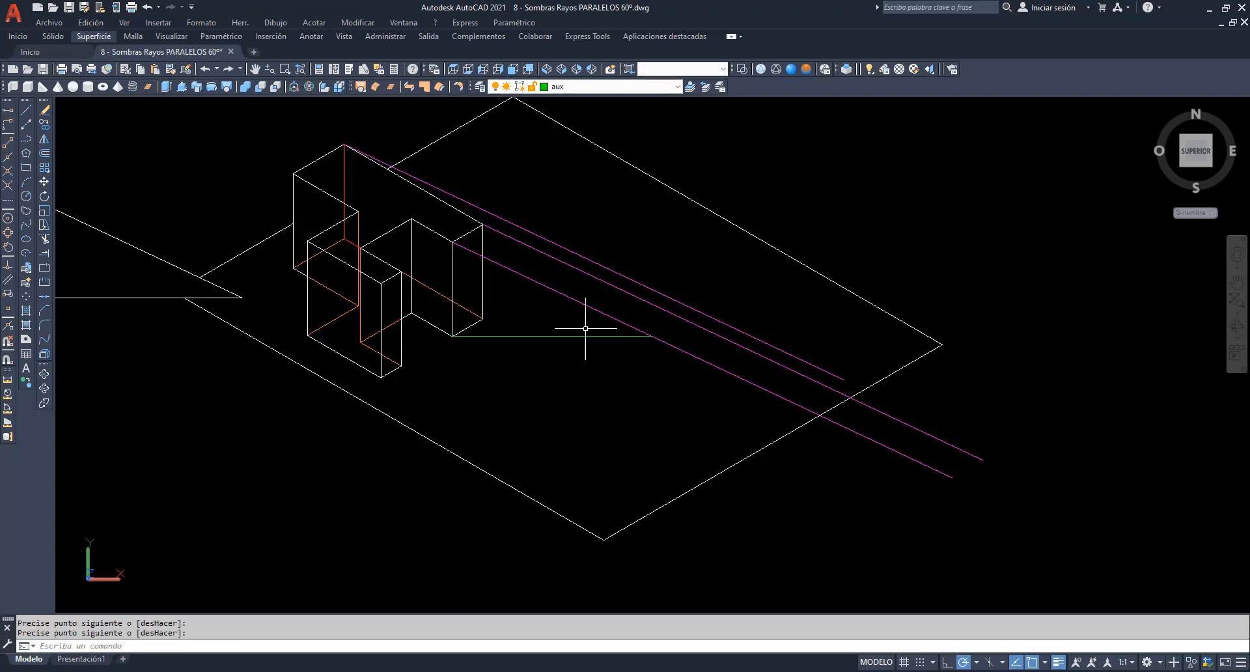
# Draw horizontal lines from the right arm's rightmost base corner and the prism's hidden rear base corner to their corresponding light rays.
pyautogui.press('Return')
pyautogui.click(483, 319)
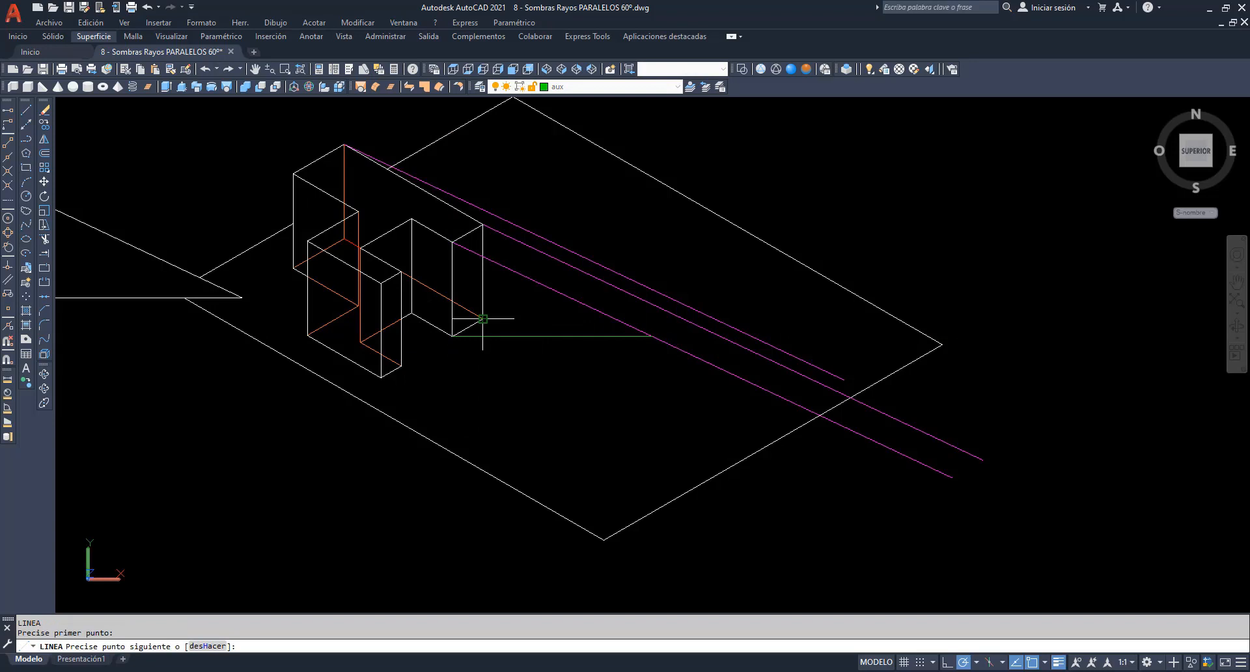
pyautogui.click(683, 319)
pyautogui.press('Return')
pyautogui.press('Return')
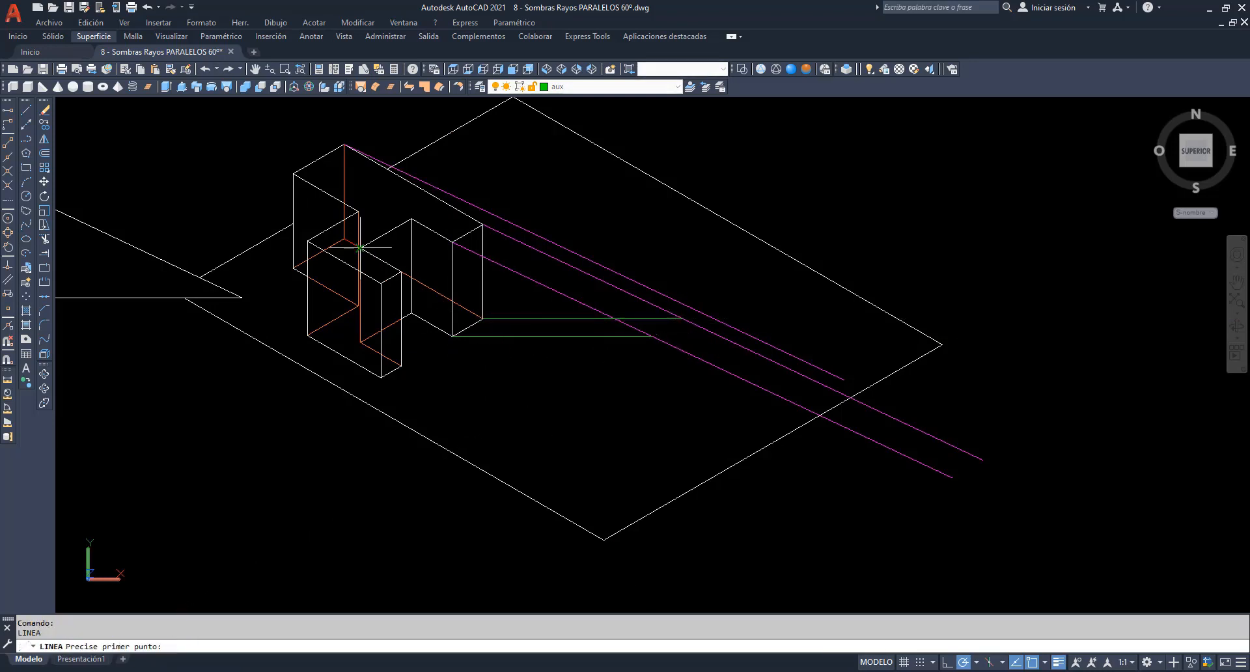
pyautogui.click(343, 239)
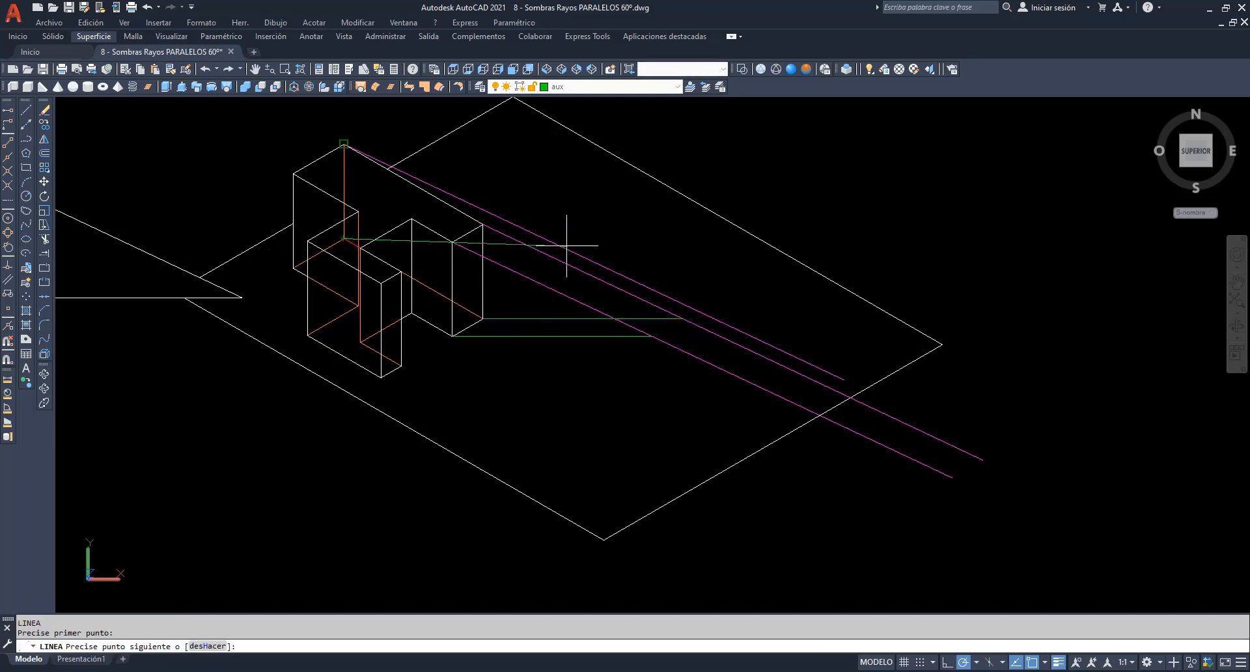
pyautogui.click(544, 238)
pyautogui.press('Return')
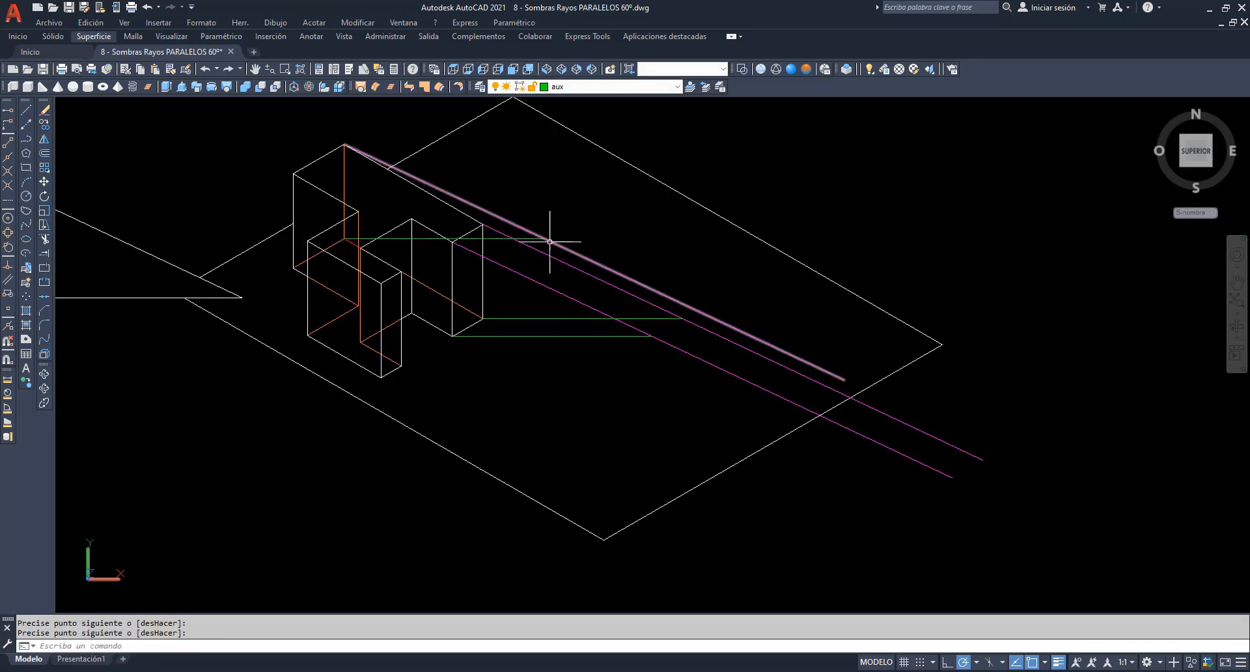
# On the contorno sombra layer, draw a closed polyline around the right arm's shadow through the three ray intersections and the arm's right vertical edge.
pyautogui.click(680, 89)
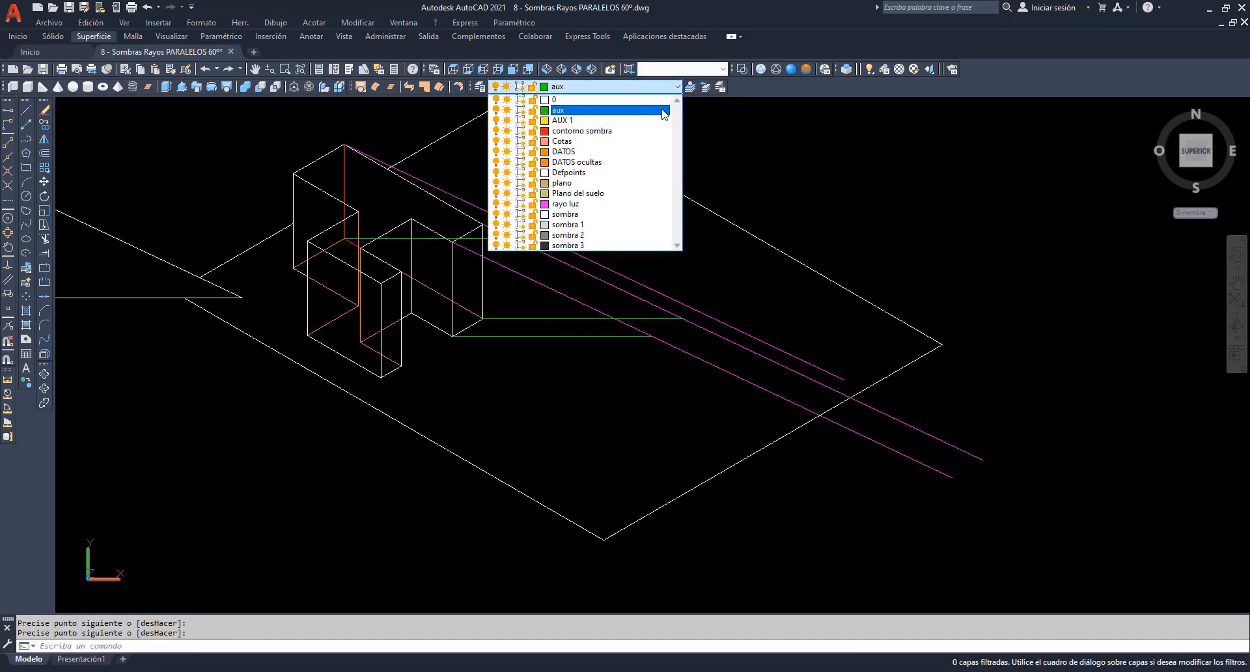
pyautogui.click(638, 130)
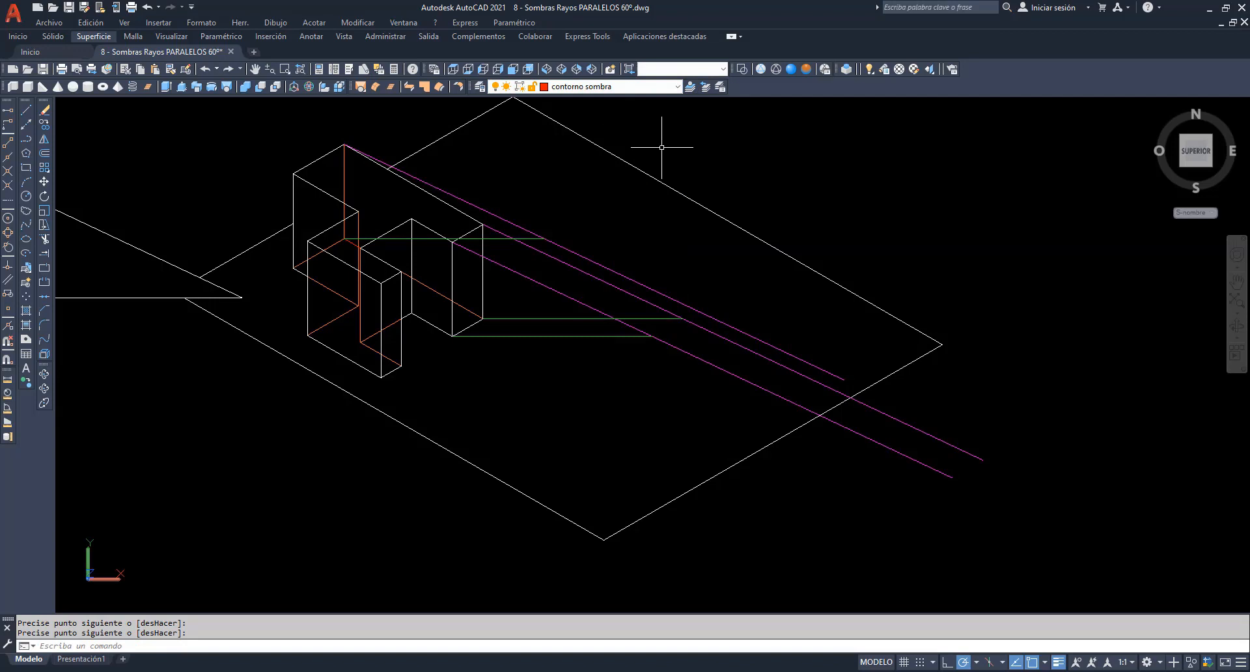
pyautogui.write('POL')
pyautogui.press('Return')
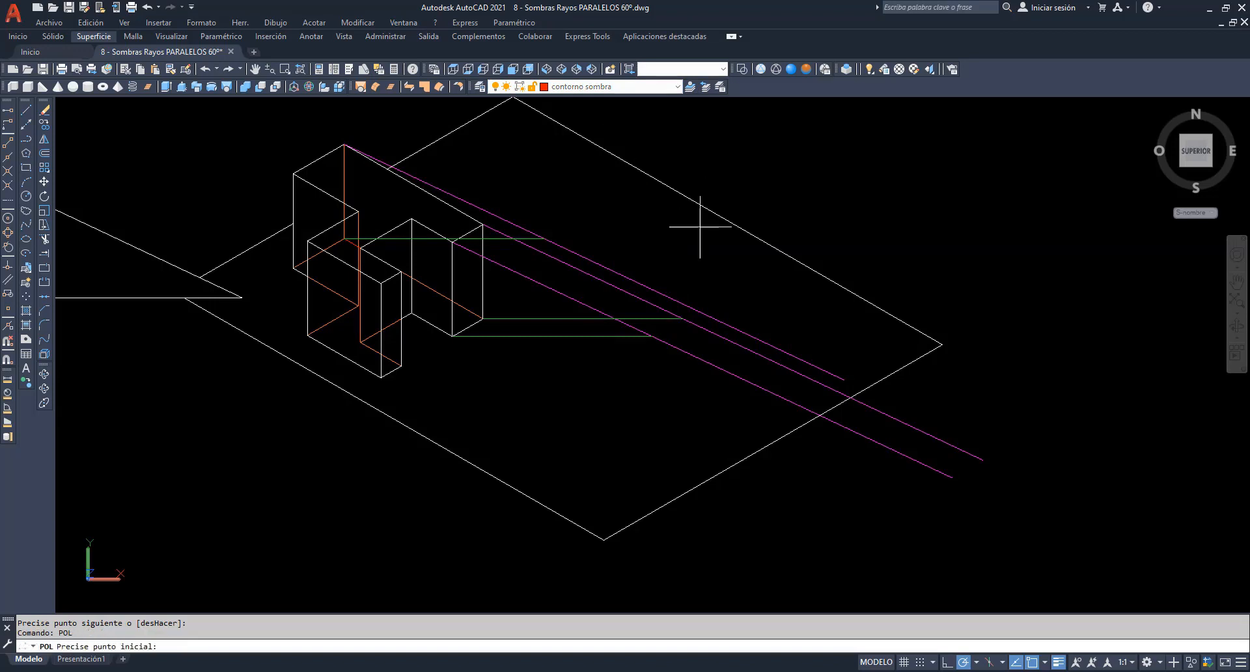
pyautogui.click(452, 337)
pyautogui.click(652, 336)
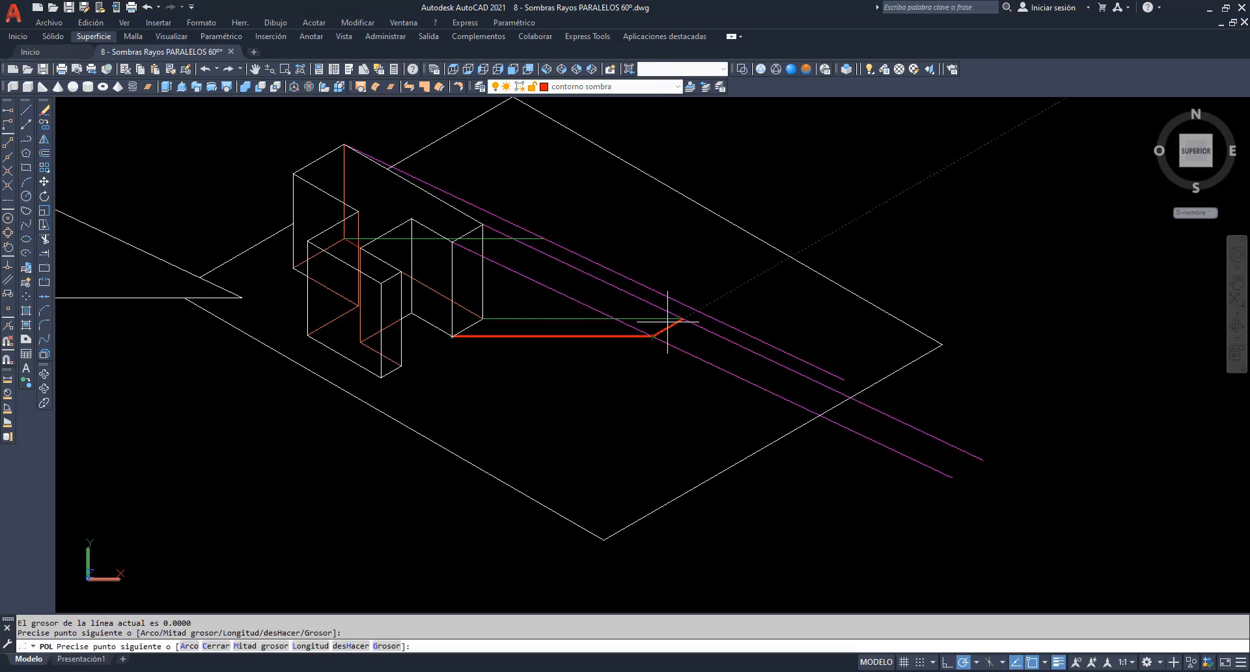
pyautogui.click(682, 319)
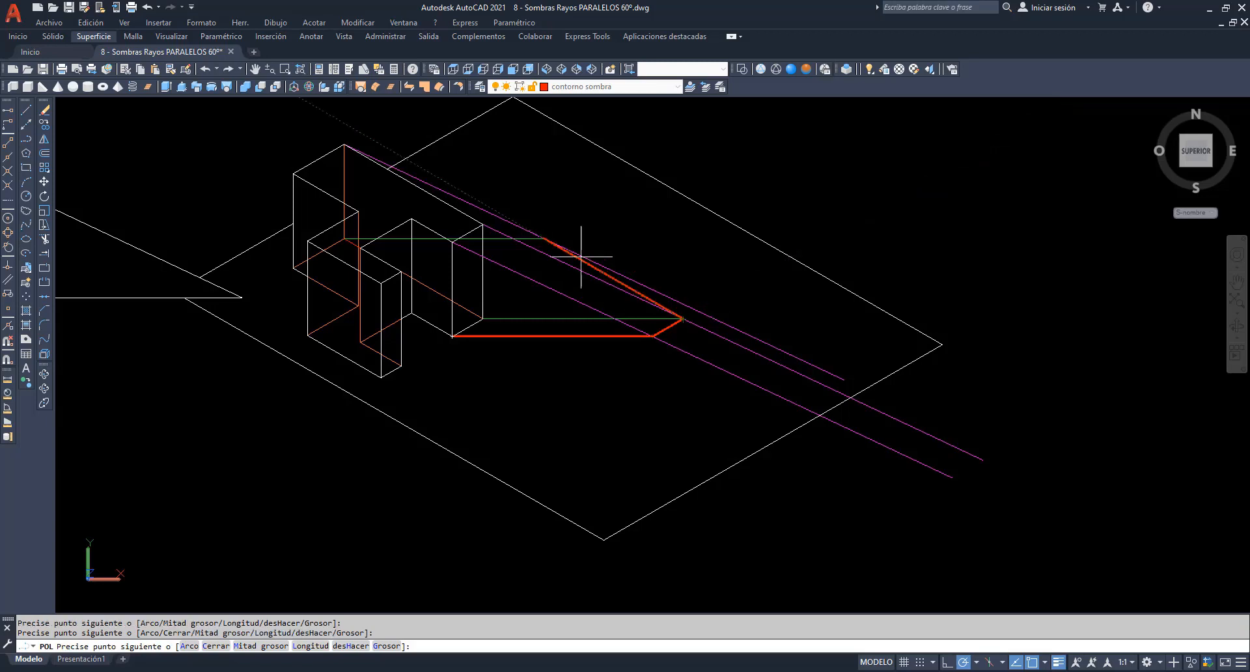
pyautogui.click(544, 238)
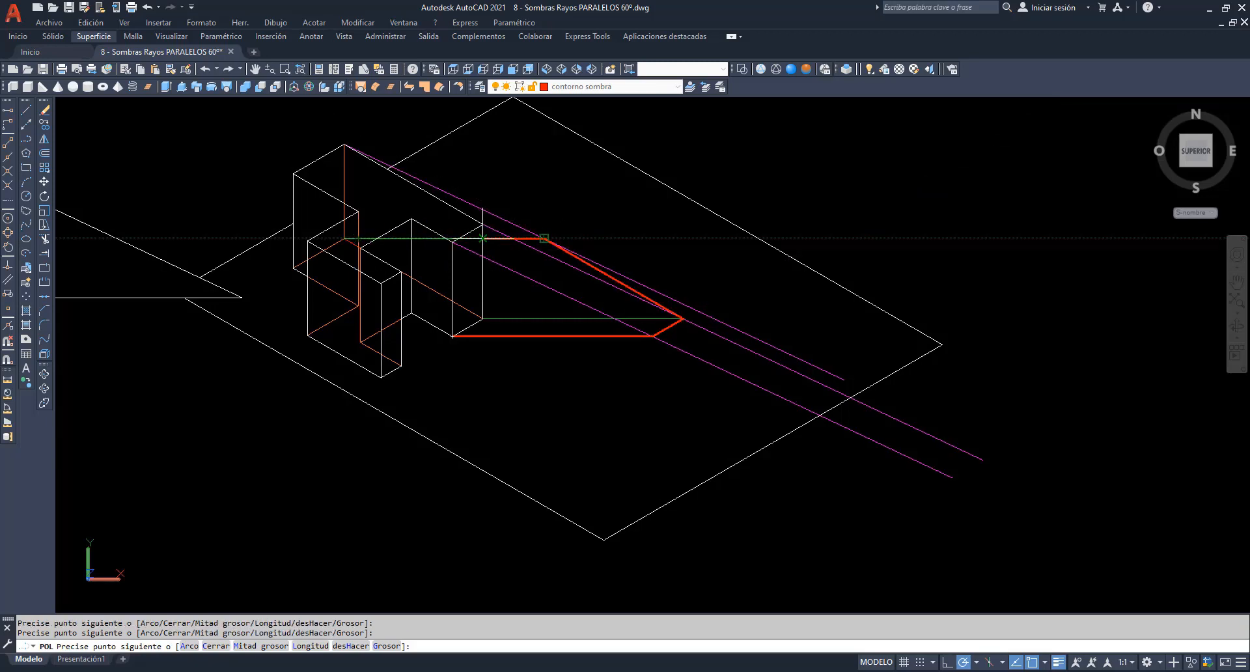
pyautogui.click(483, 238)
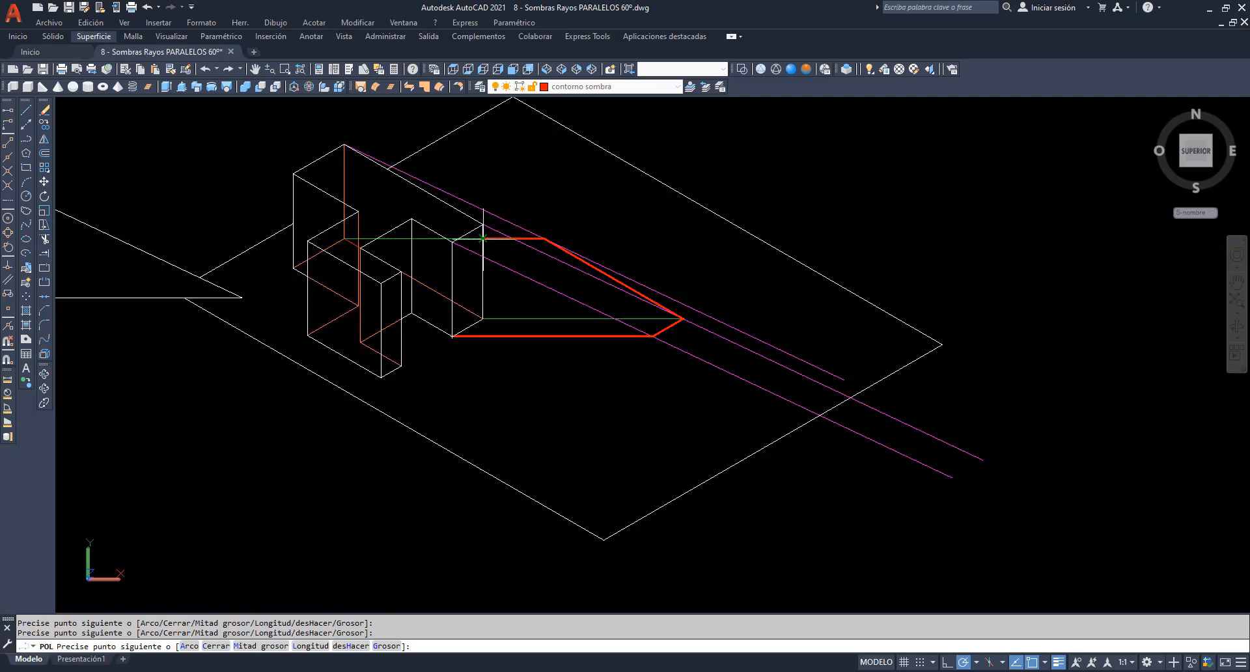
pyautogui.click(482, 318)
pyautogui.write('c')
pyautogui.press('Return')
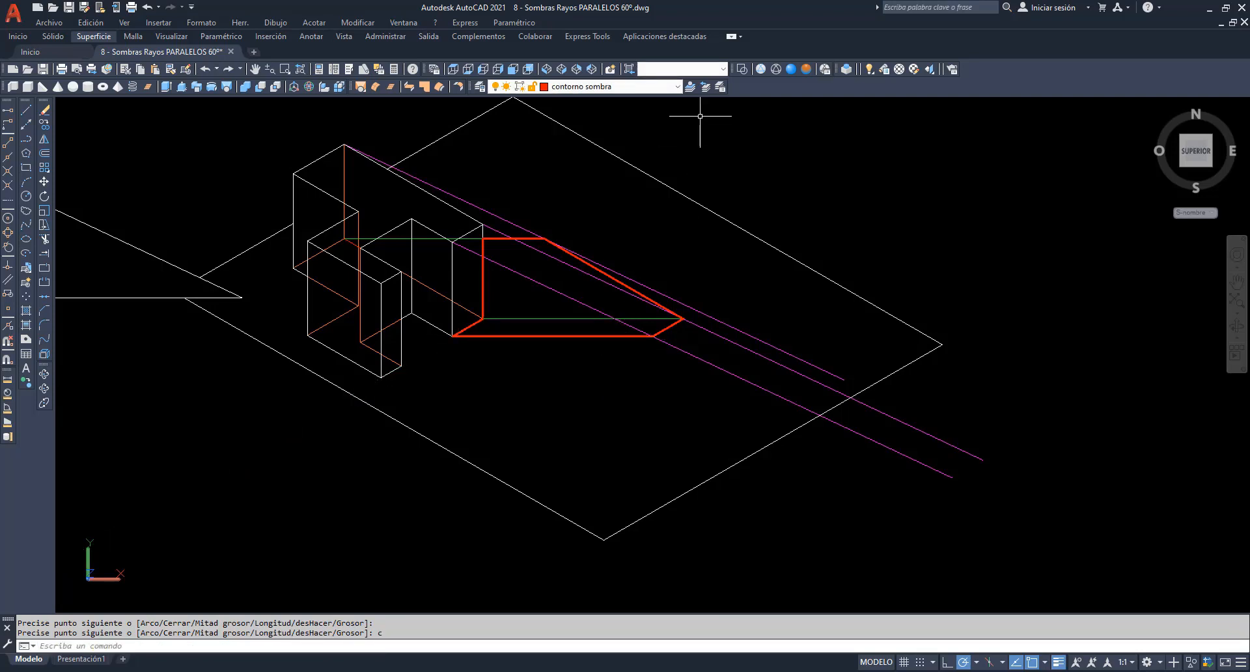
# Make the aux layer current and copy the uppermost light ray from its upper endpoint to the front arm's front, right and rear top corners.
pyautogui.click(677, 87)
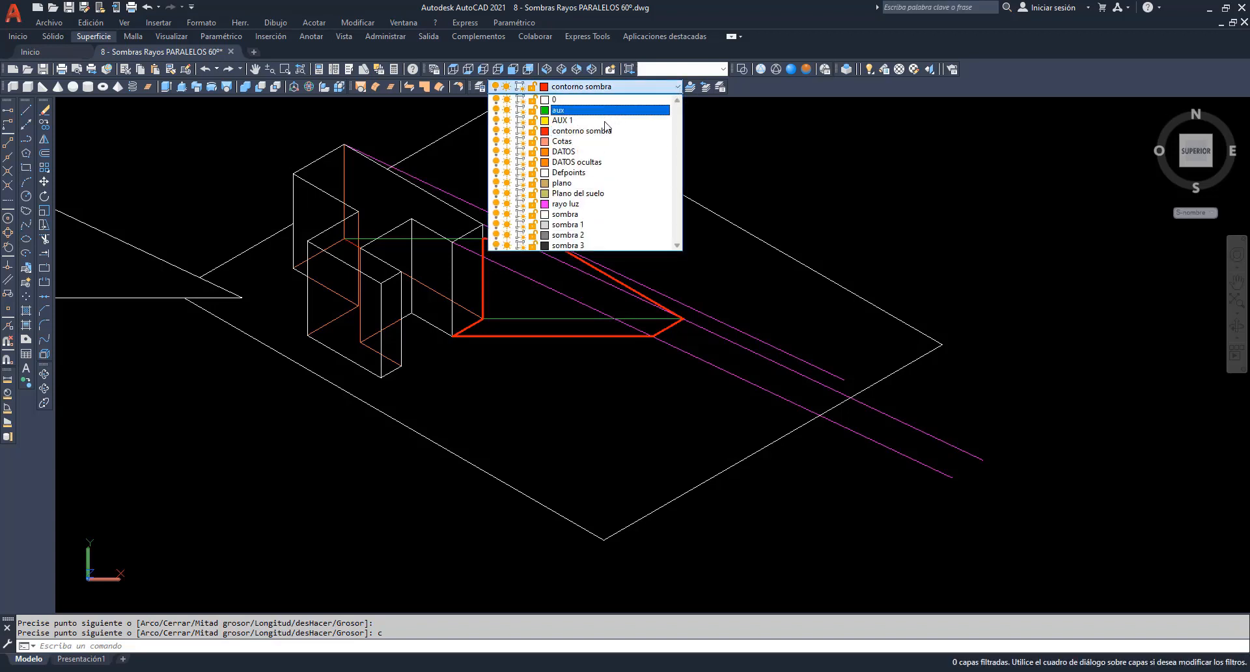
pyautogui.click(563, 110)
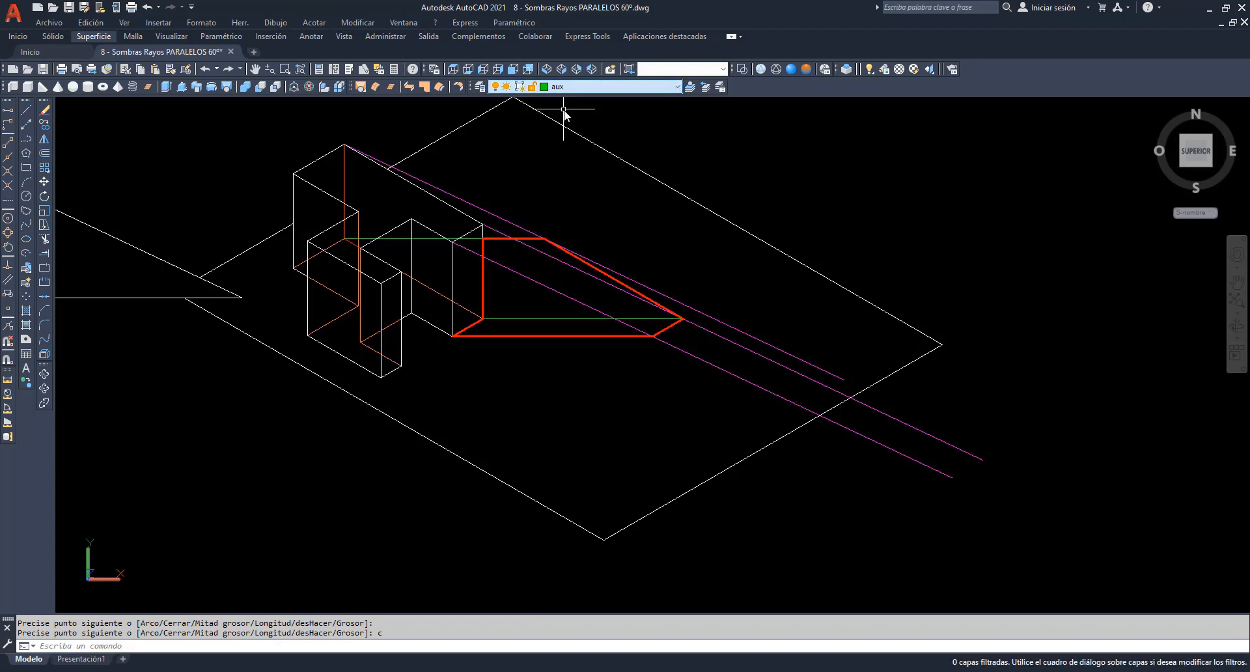
pyautogui.click(44, 125)
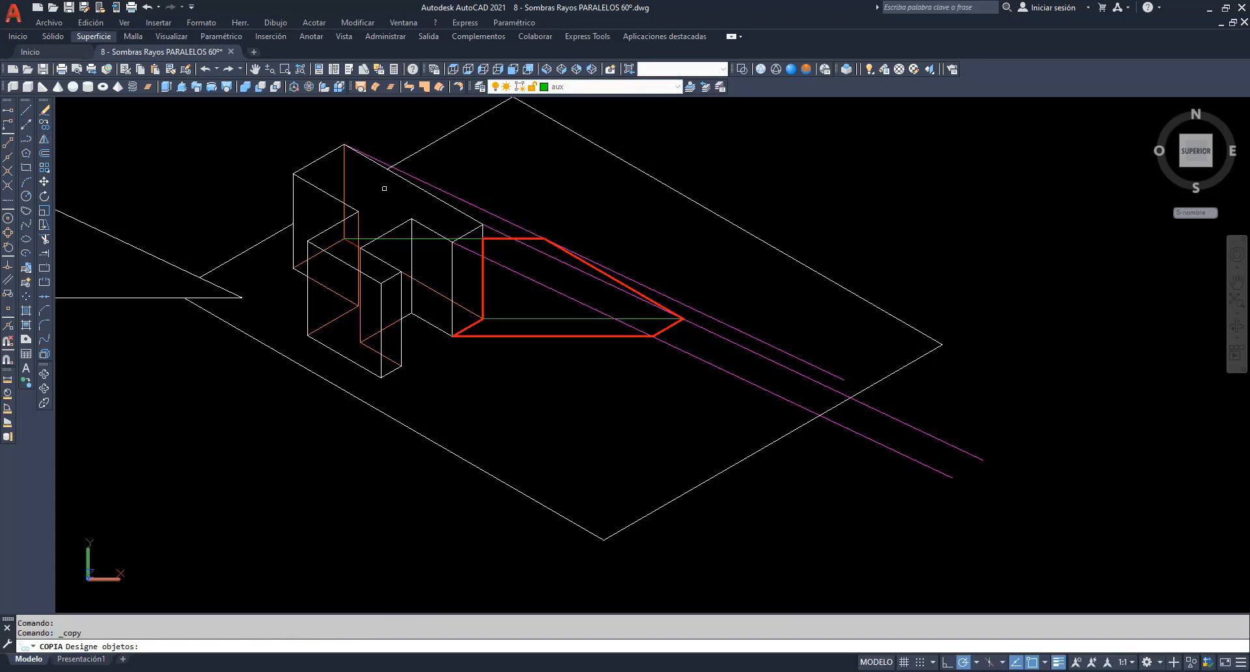
pyautogui.click(410, 176)
pyautogui.press('Return')
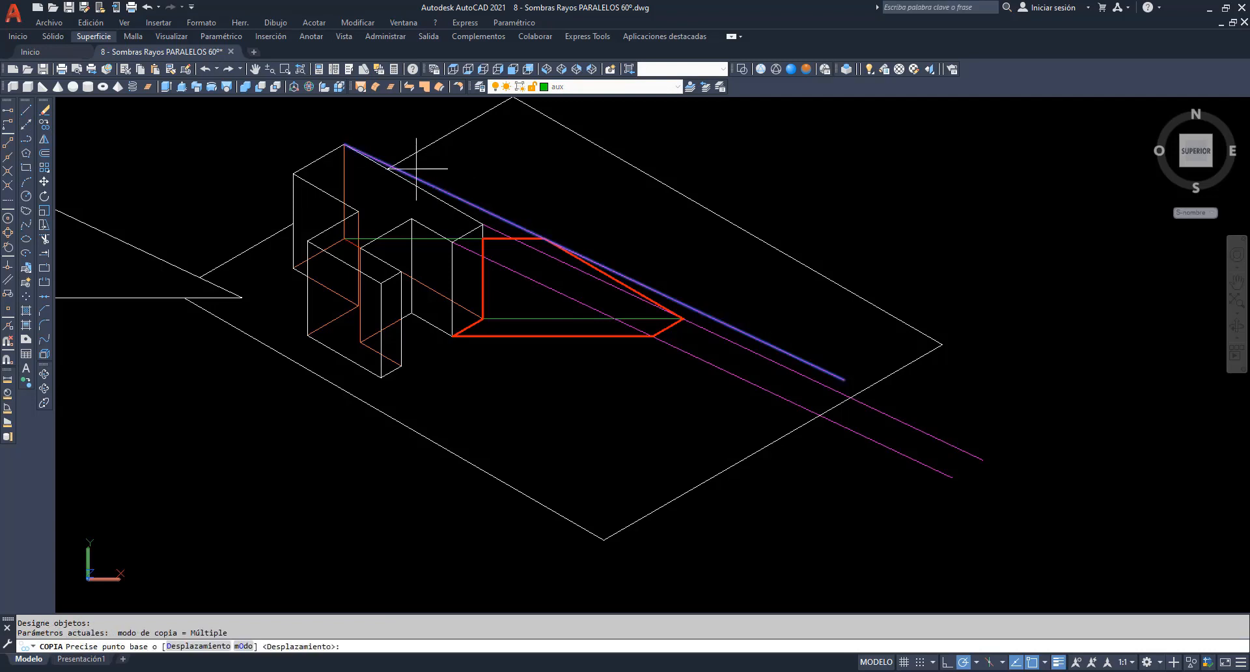
pyautogui.click(344, 145)
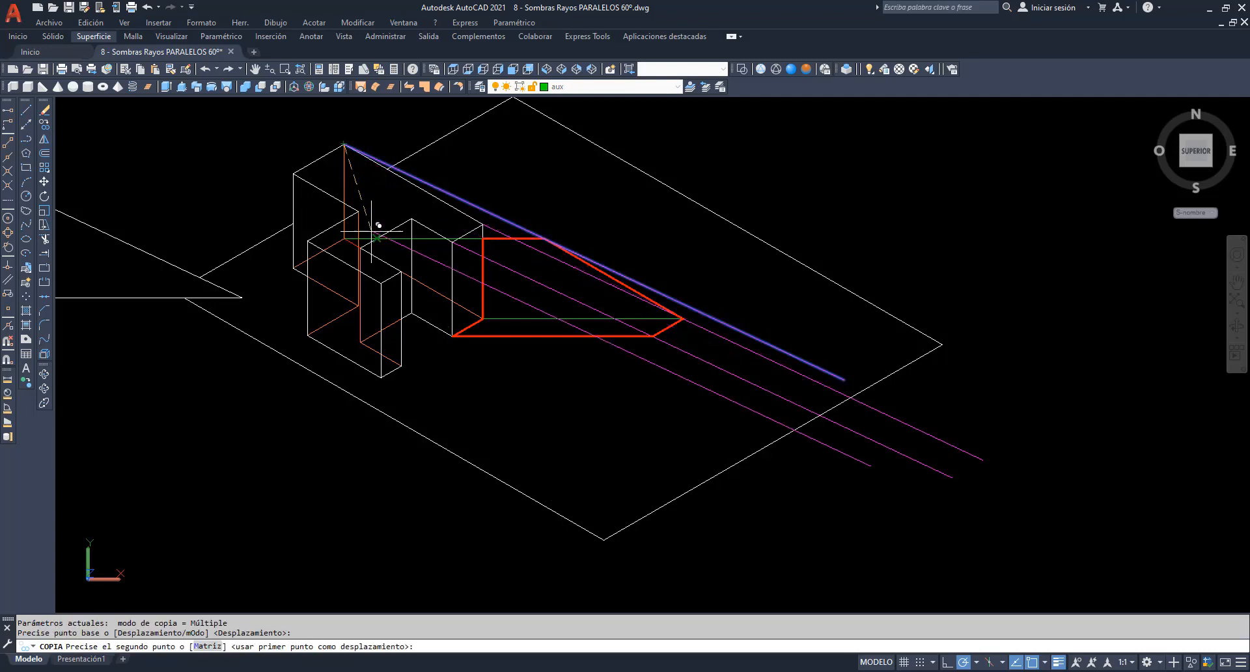
pyautogui.click(380, 283)
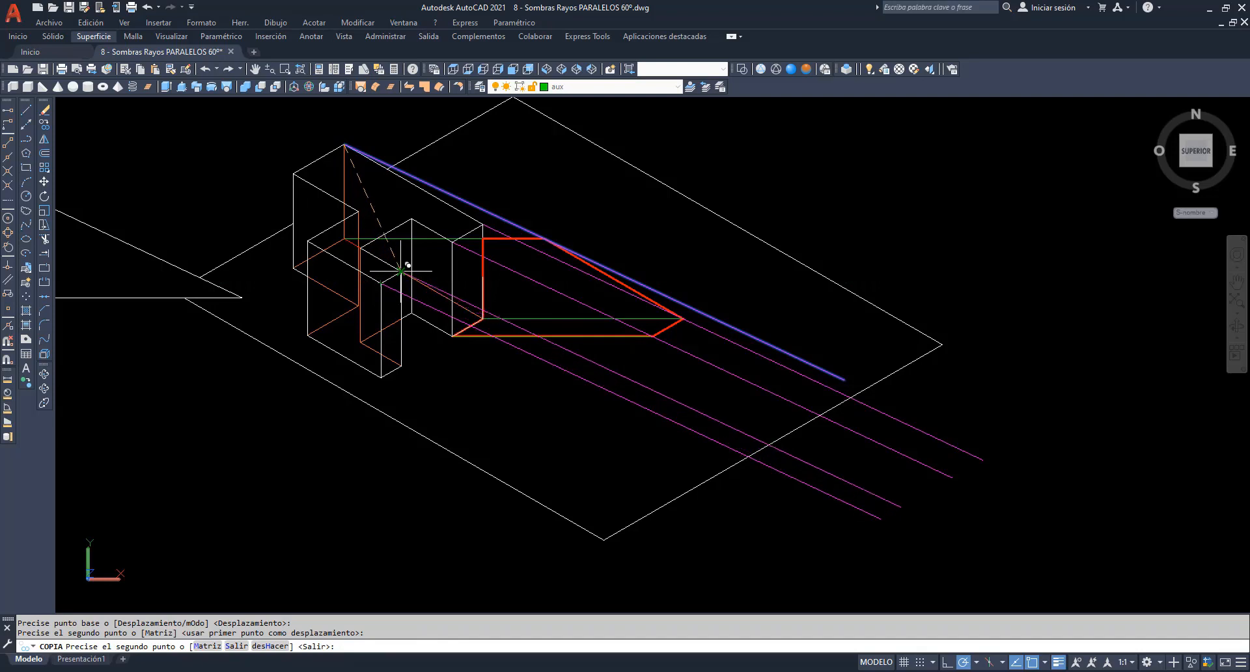
pyautogui.click(400, 271)
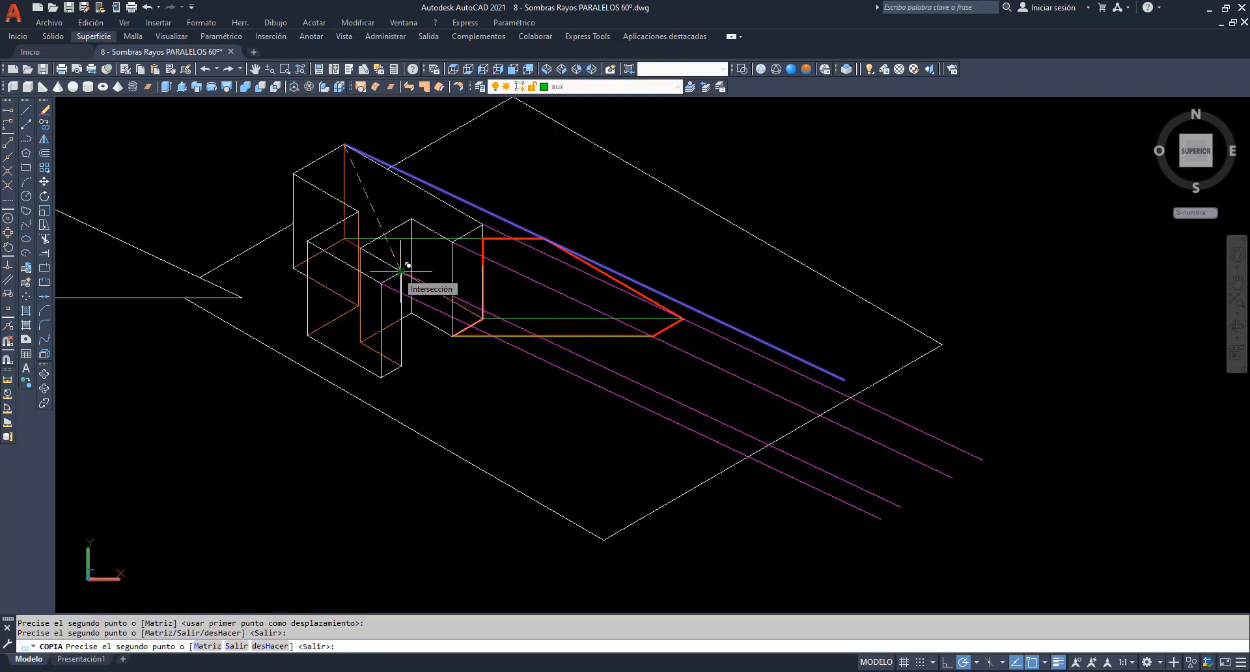
pyautogui.scroll(3, 362, 246)
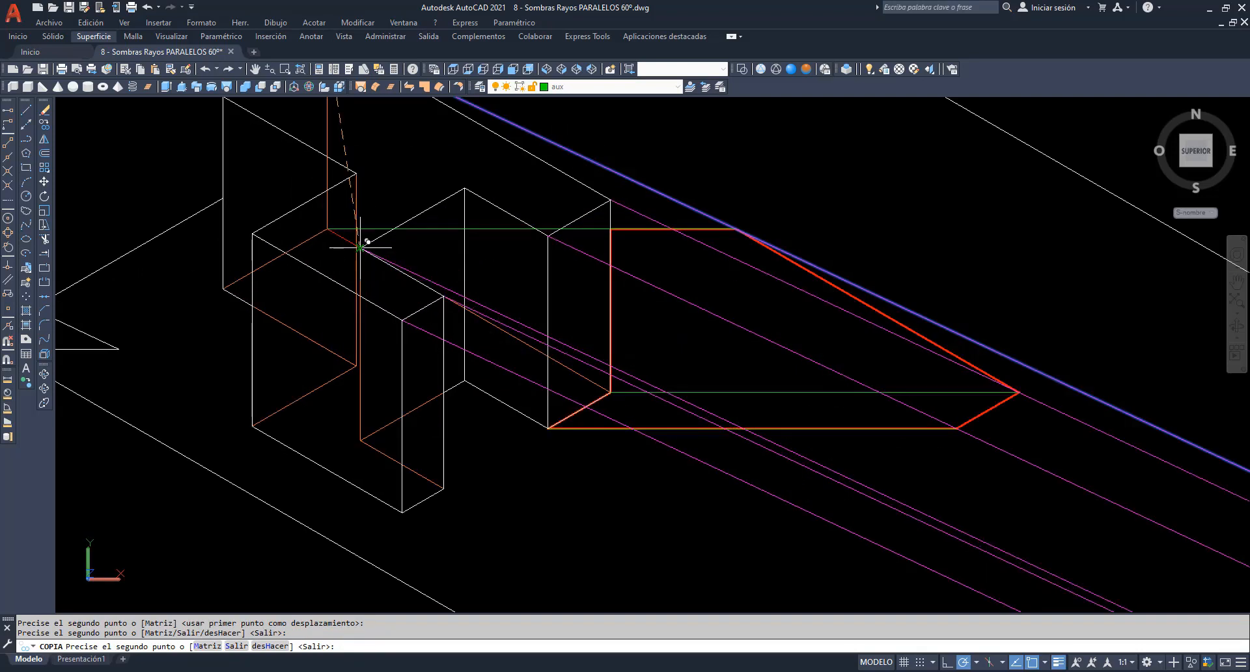
pyautogui.click(362, 249)
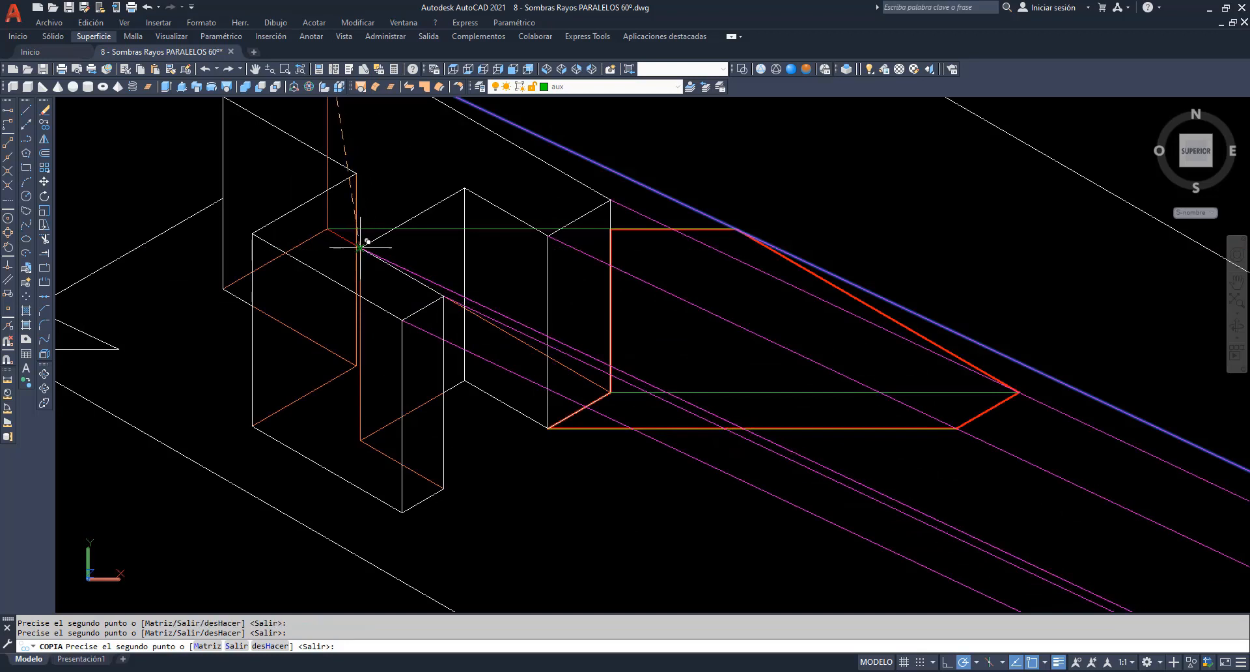
pyautogui.press('Escape')
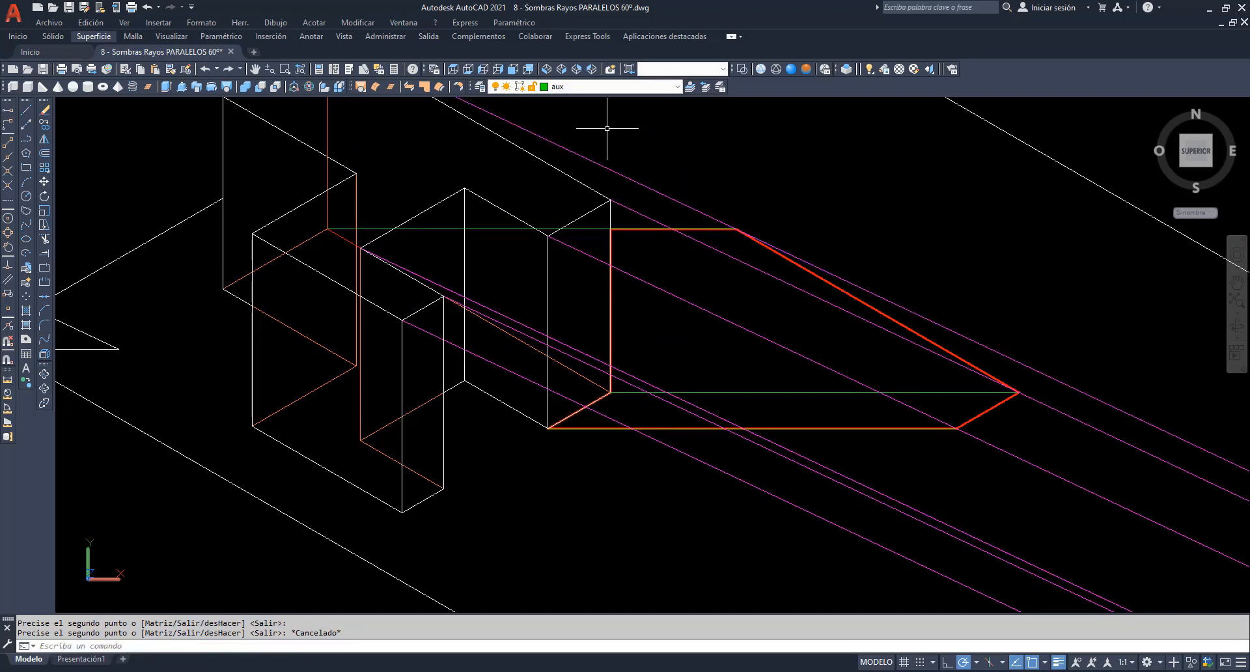
# Draw horizontal lines from the front arm's front and right base corners to the light rays of the top corners directly above them.
pyautogui.press('Return')
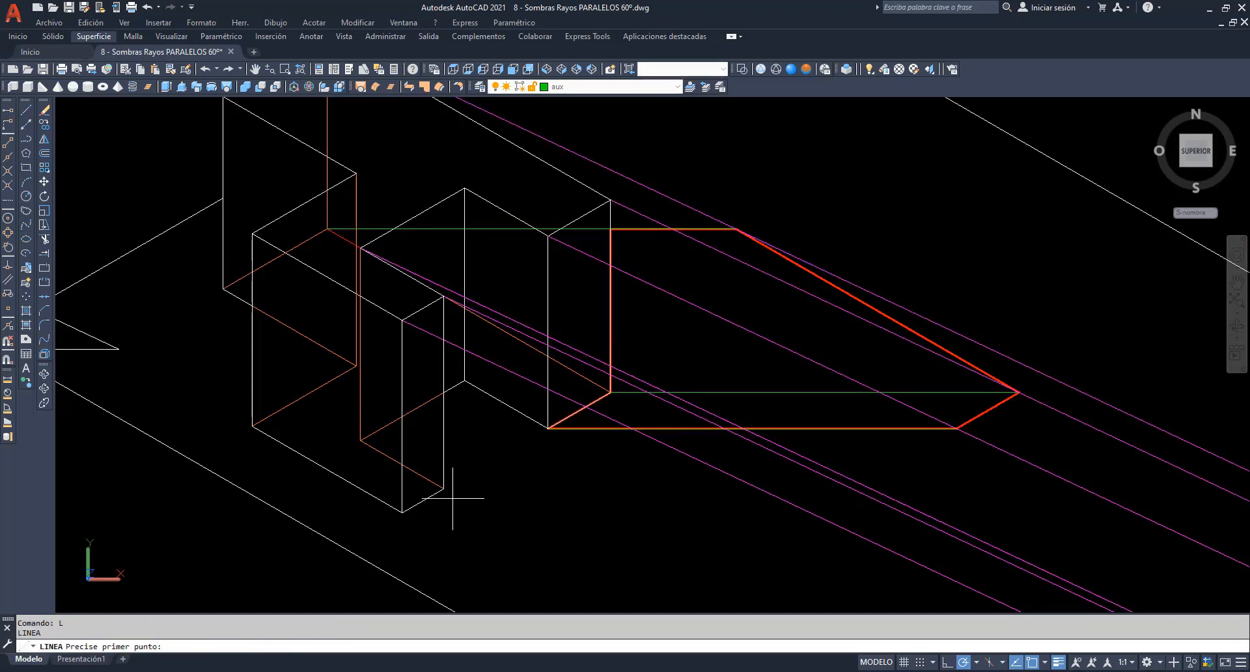
pyautogui.click(403, 512)
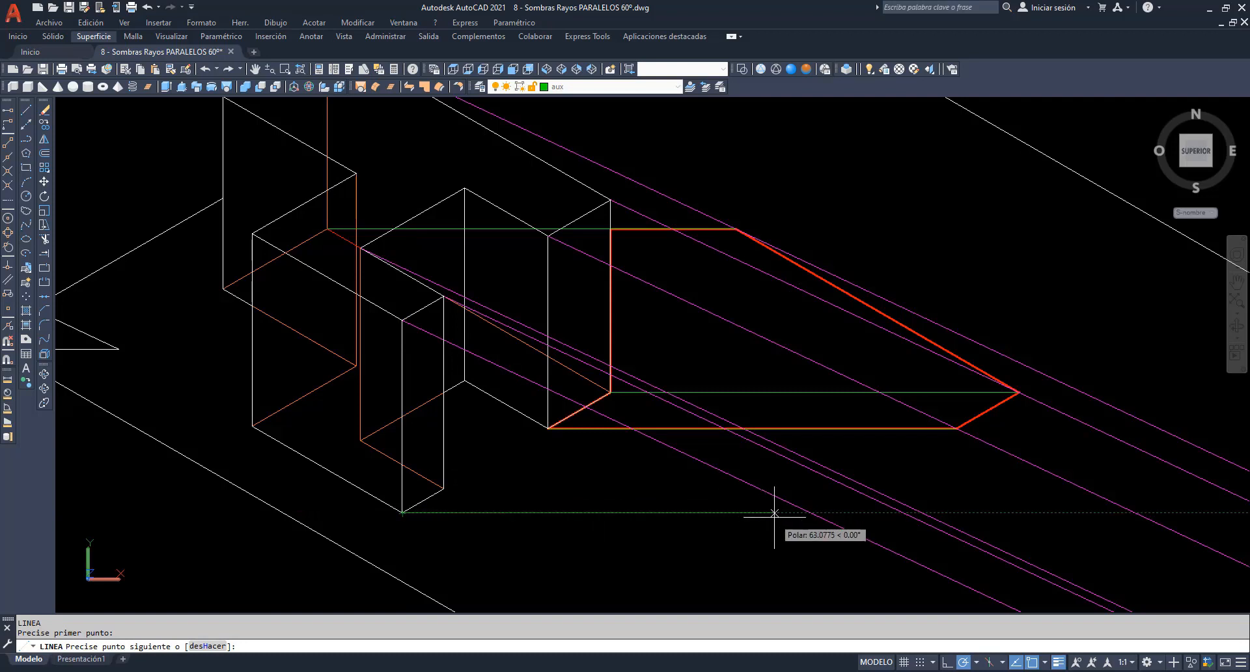
pyautogui.click(807, 512)
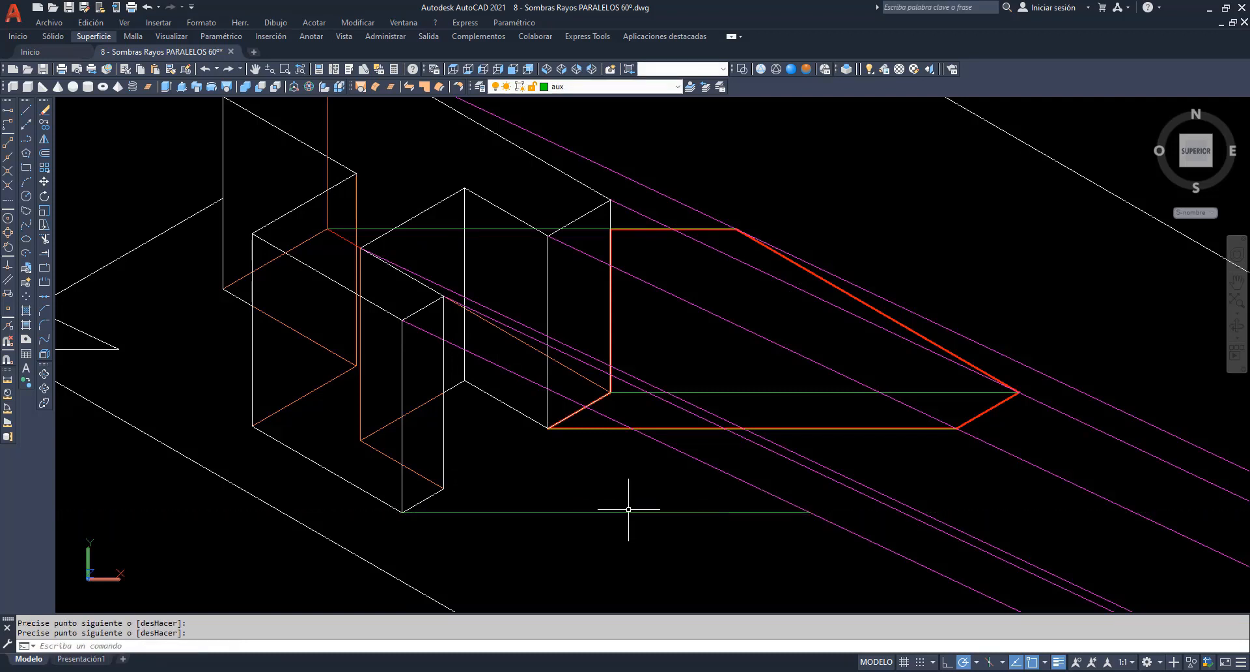
pyautogui.press('Return')
pyautogui.press('Return')
pyautogui.click(443, 489)
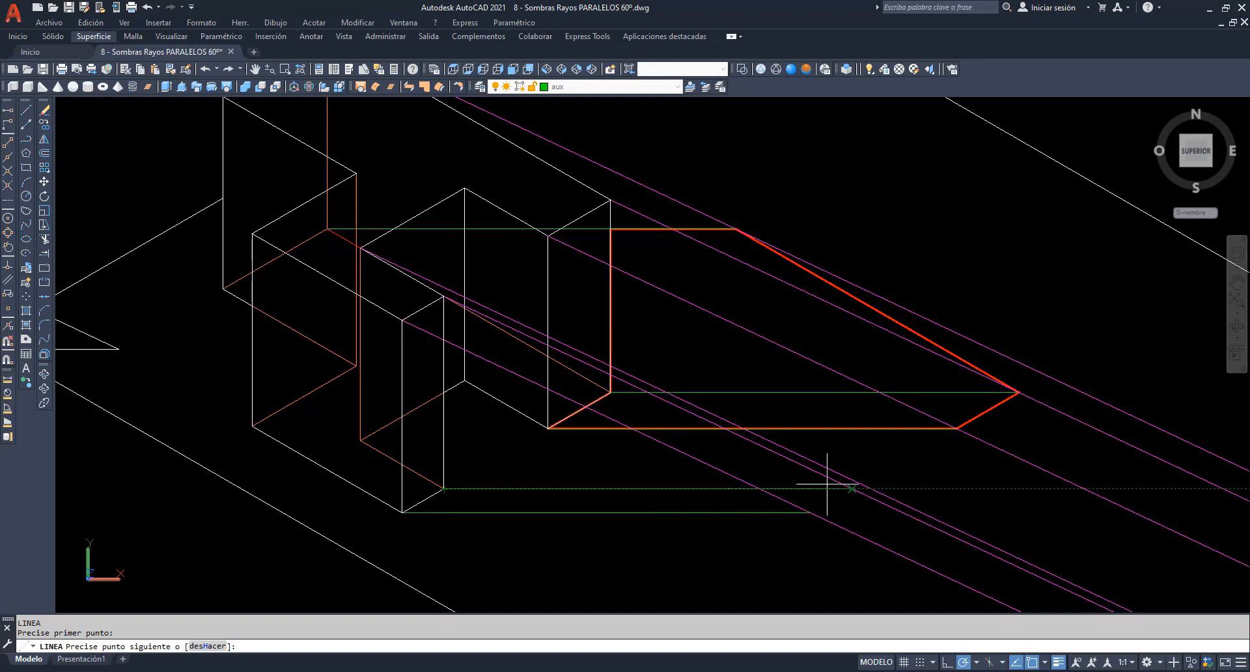
pyautogui.click(852, 488)
pyautogui.press('Return')
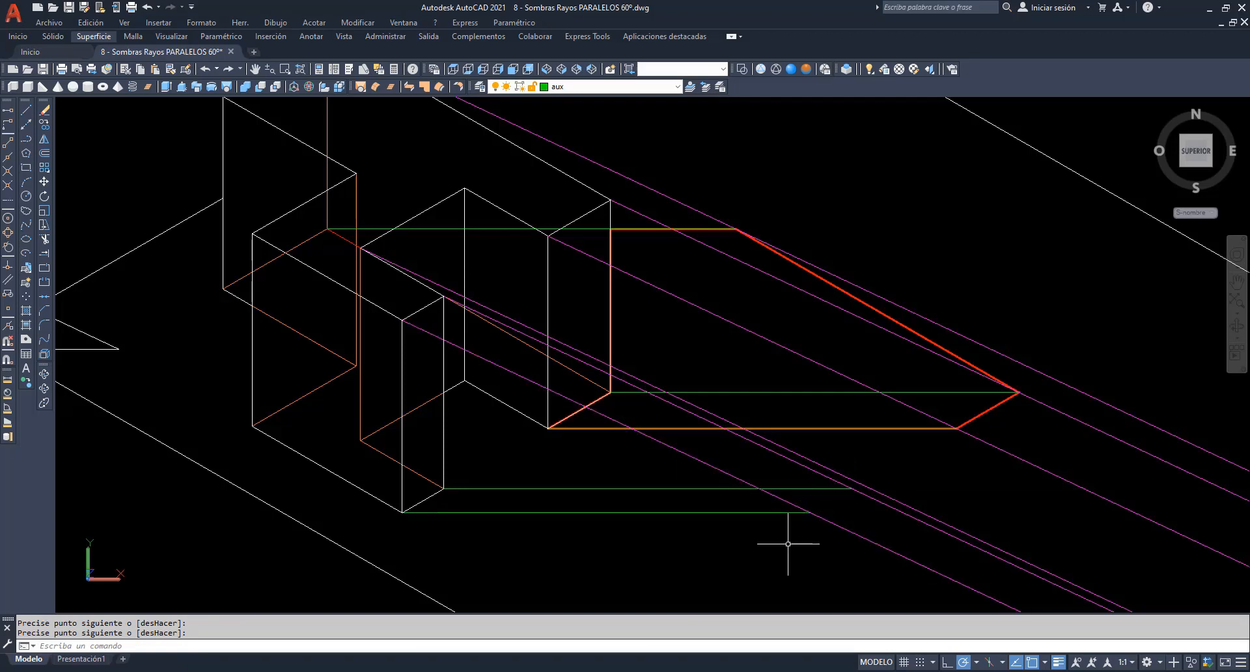
# Draw a horizontal line from the front arm's hidden rear base corner to the light ray starting at the top corner above it.
pyautogui.press('Return')
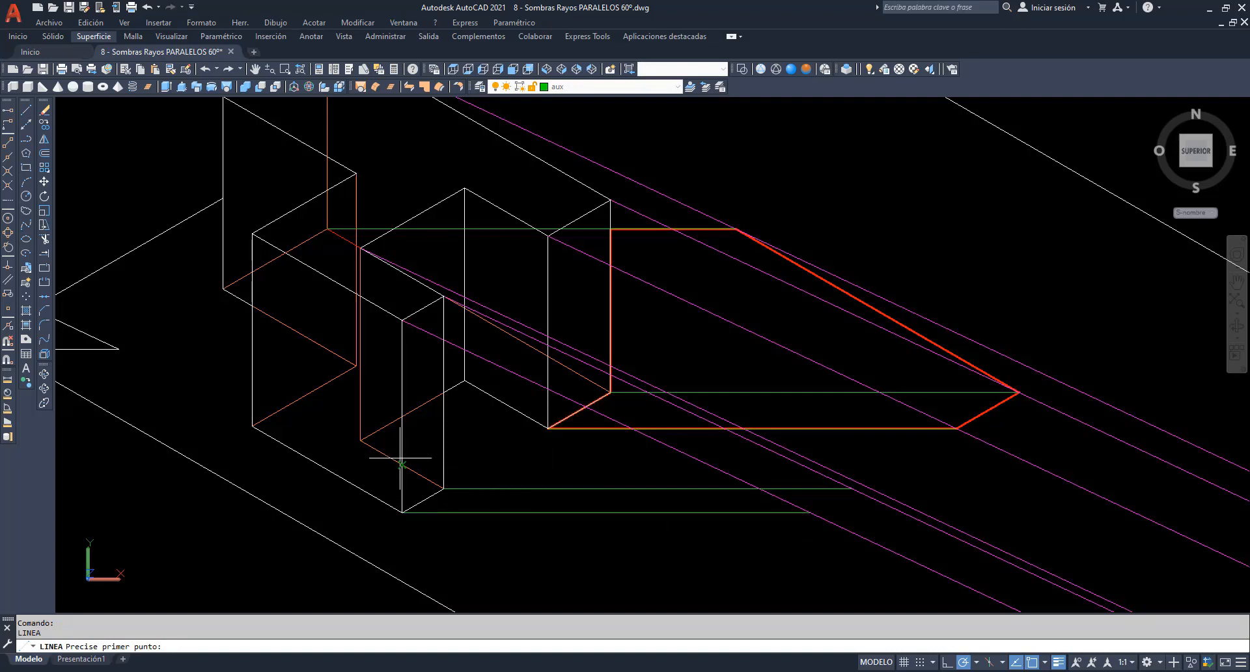
pyautogui.click(360, 440)
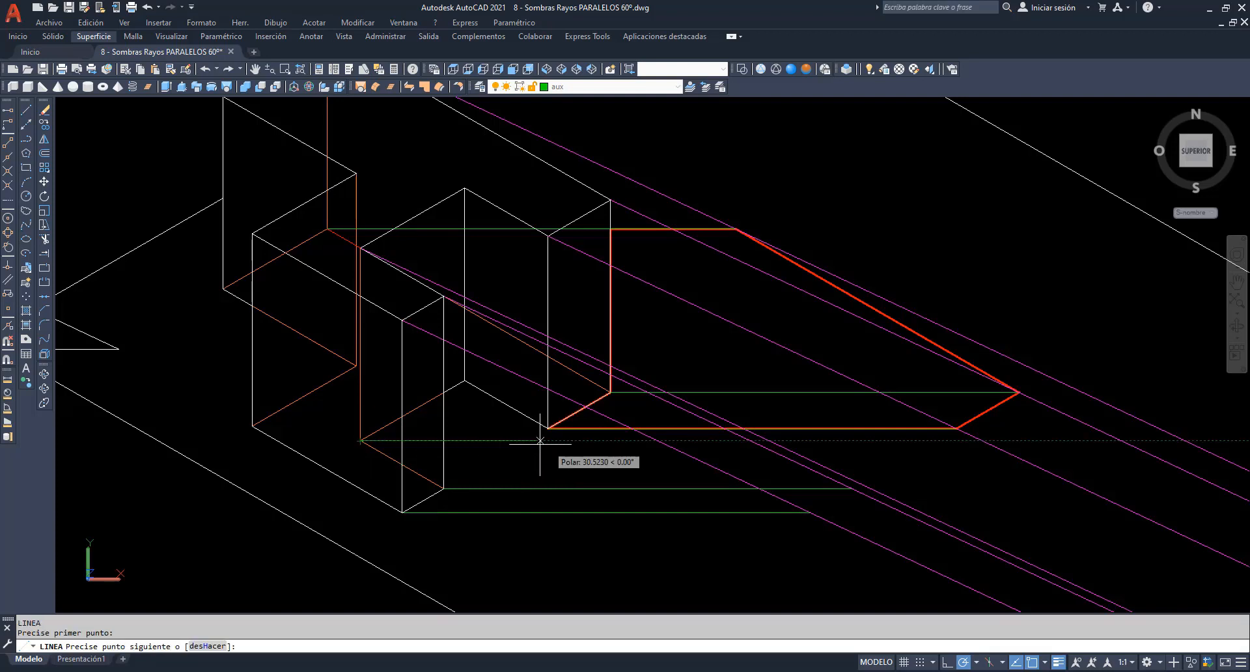
pyautogui.click(763, 436)
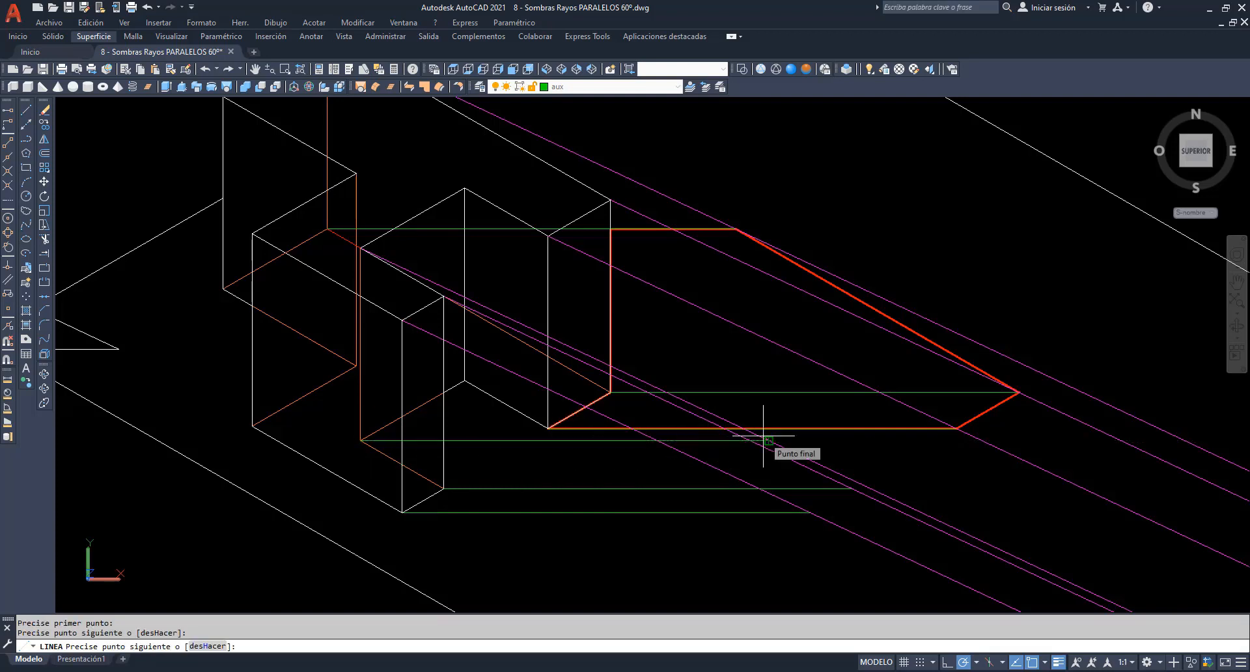
pyautogui.press('Return')
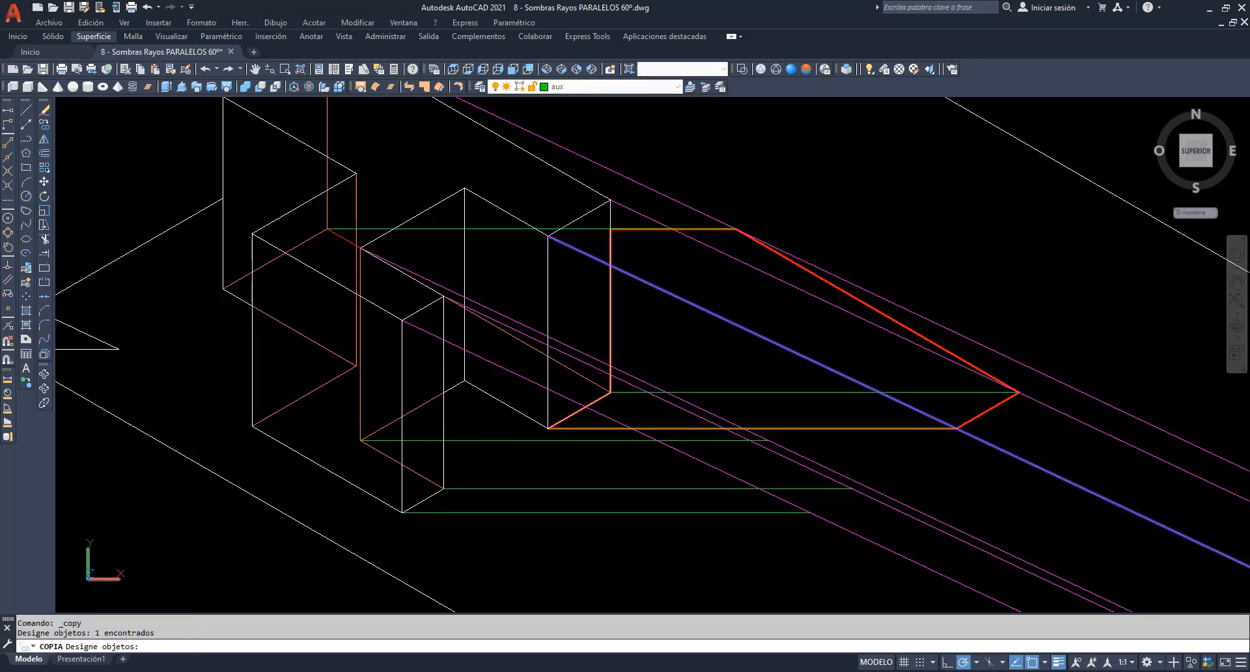
# Copy the light ray of the right arm's front top corner from its upper endpoint to the top of the notch's inner vertical edge.
pyautogui.press('Return')
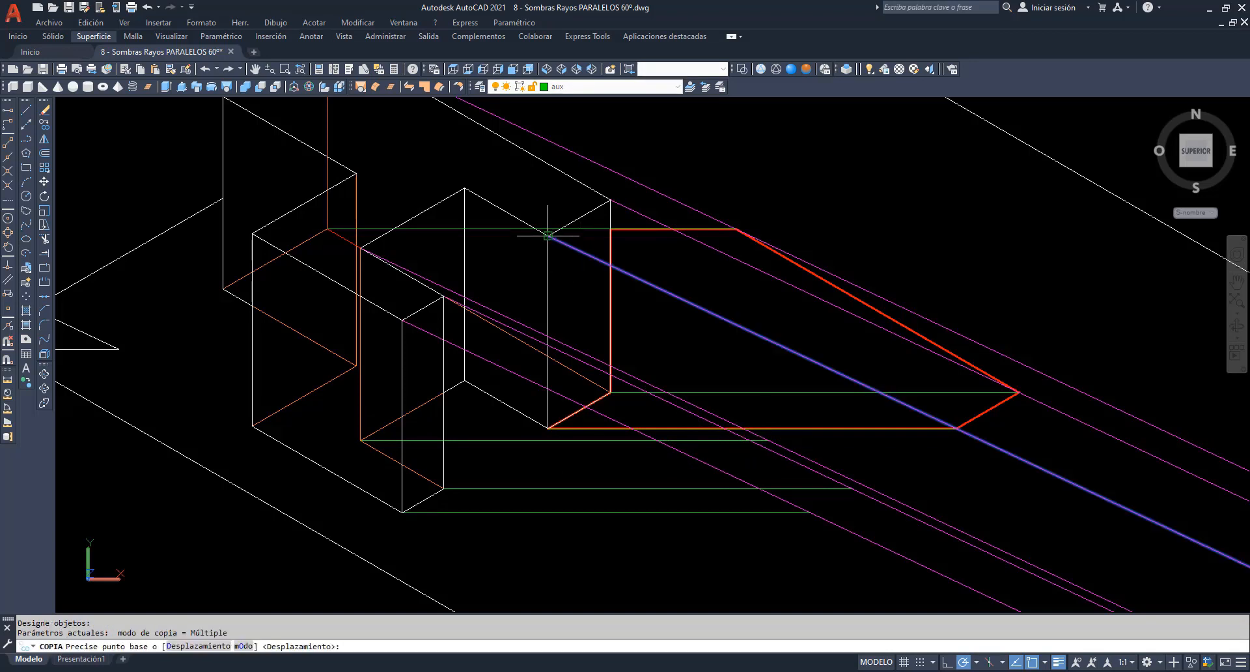
pyautogui.click(548, 234)
pyautogui.click(464, 189)
pyautogui.press('Return')
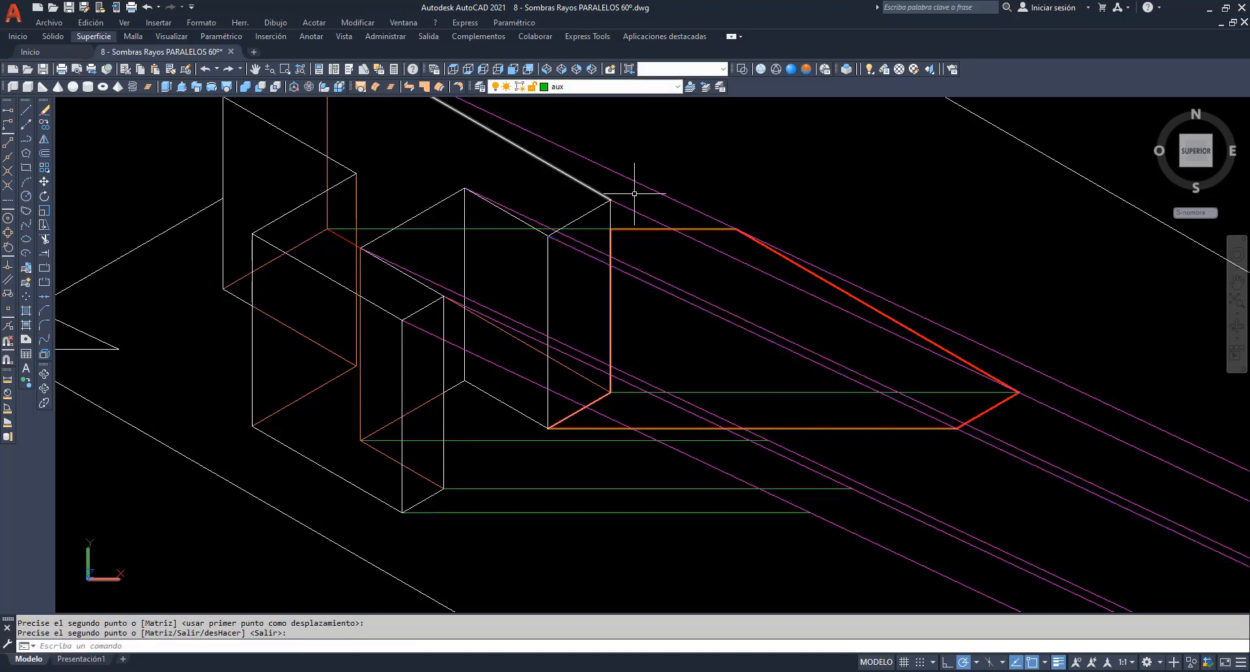
# Draw a horizontal line from the base of the notch's inner vertical edge to the light ray starting at that edge's top.
pyautogui.write('L')
pyautogui.press('Return')
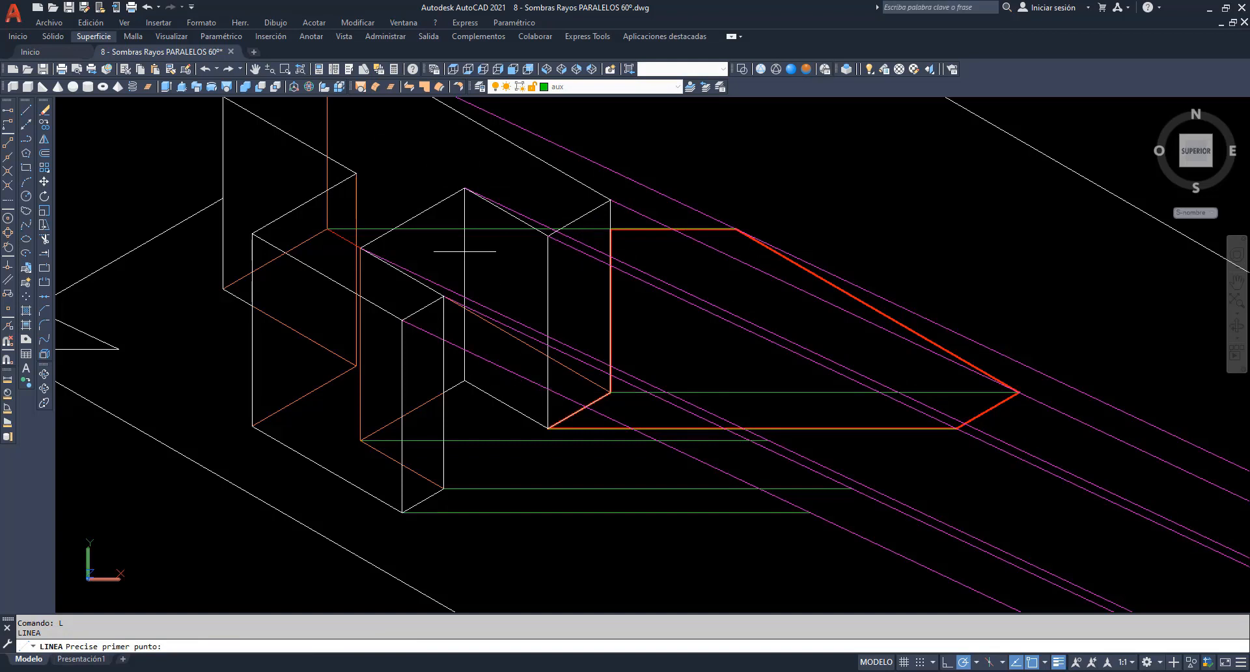
pyautogui.click(464, 380)
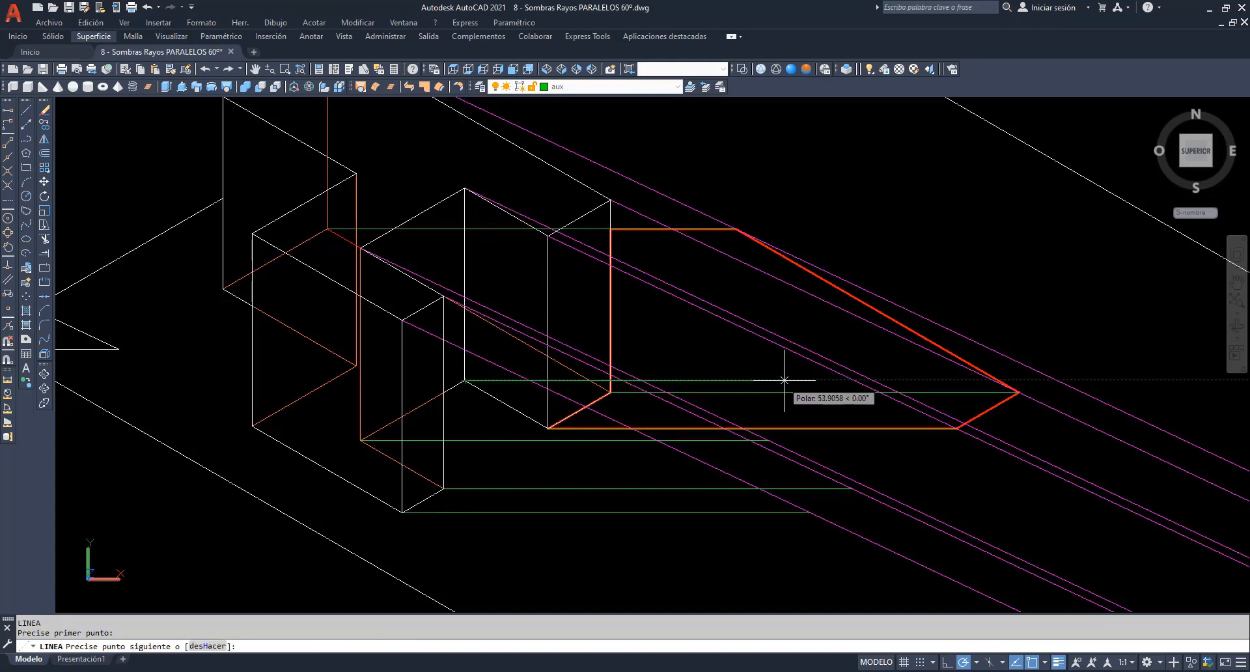
pyautogui.click(873, 380)
pyautogui.press('Return')
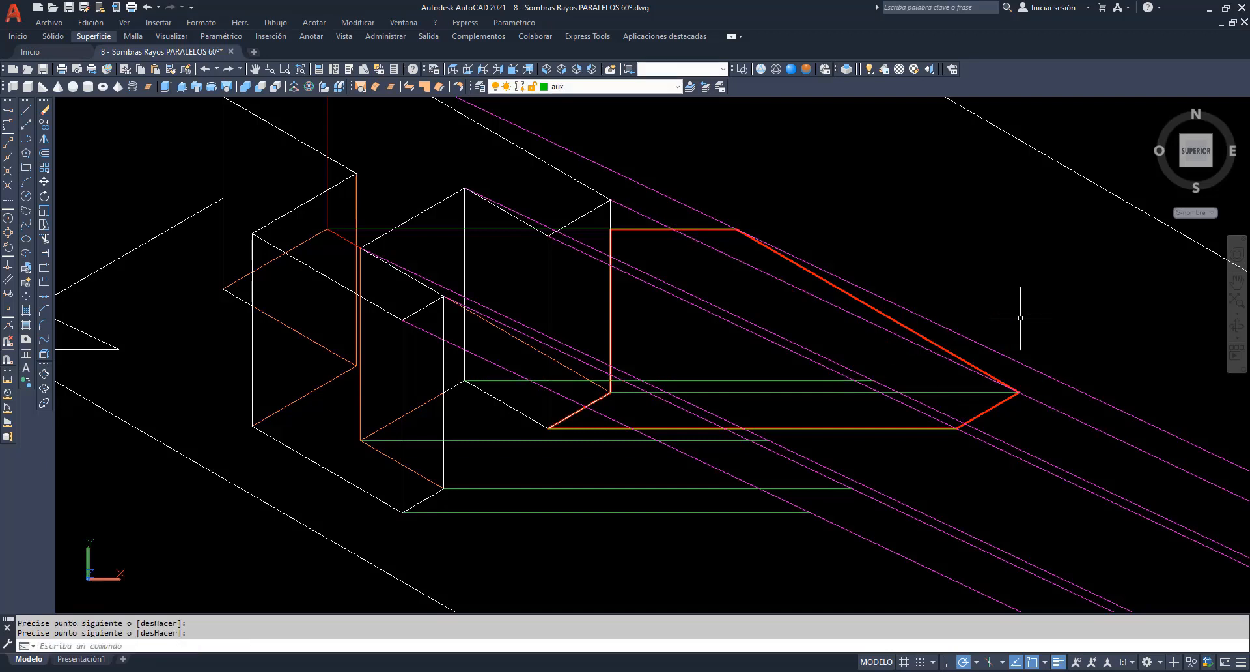
# Trim the light rays of the notch's inner corner and the front arm's three top corners beyond the ends of their horizontal ground lines.
pyautogui.click(45, 241)
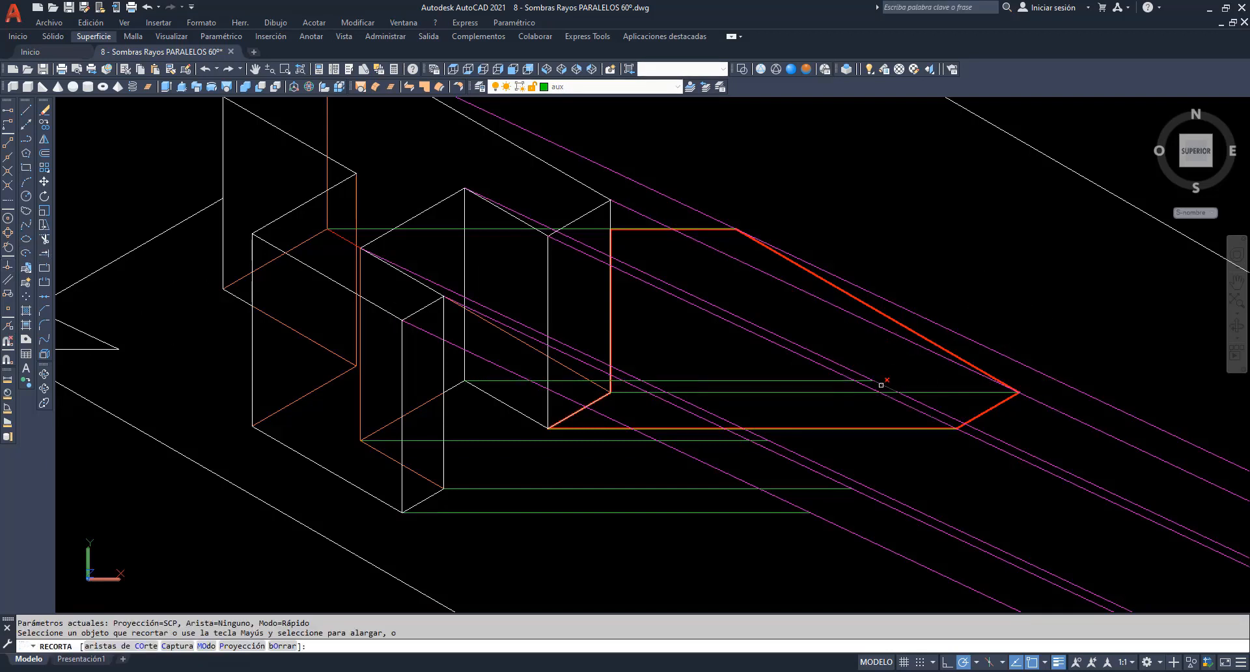
pyautogui.click(881, 385)
pyautogui.click(964, 421)
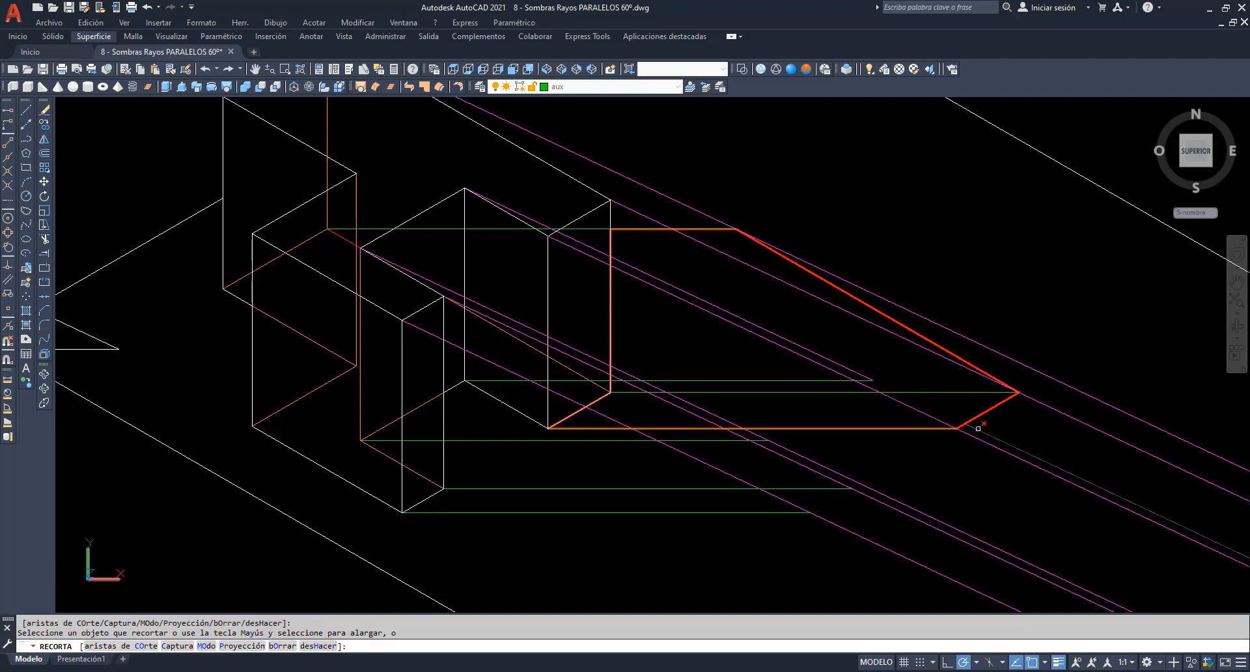
pyautogui.click(978, 429)
pyautogui.click(794, 455)
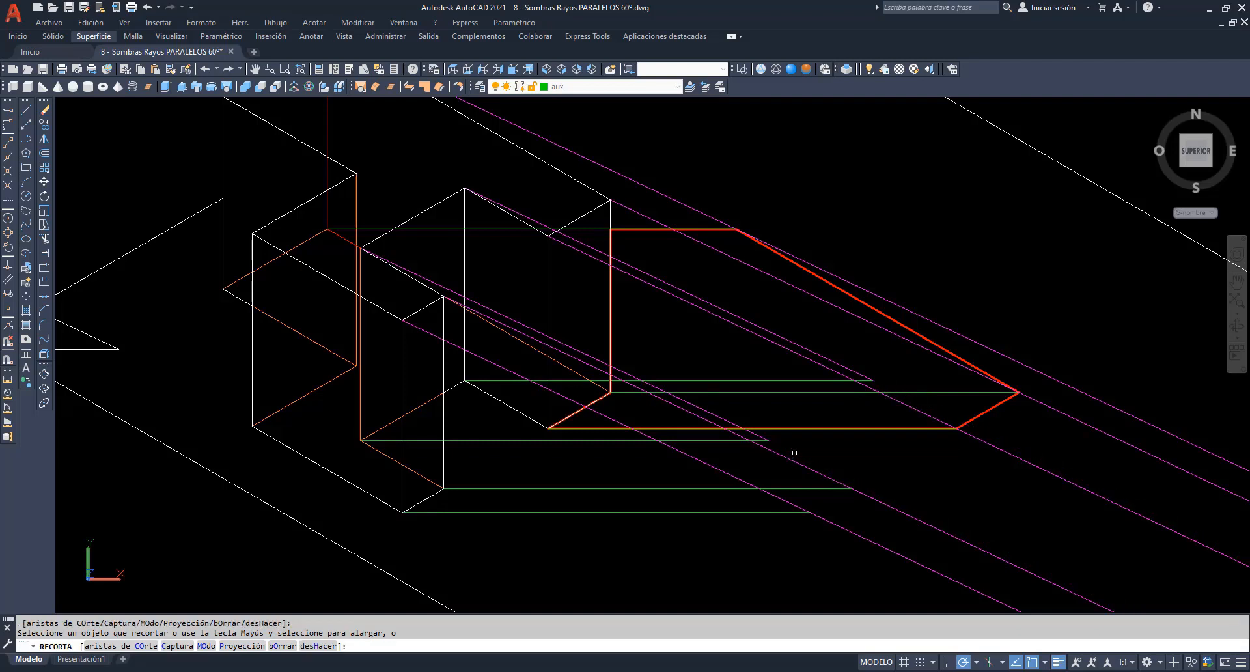
pyautogui.click(868, 494)
pyautogui.click(832, 518)
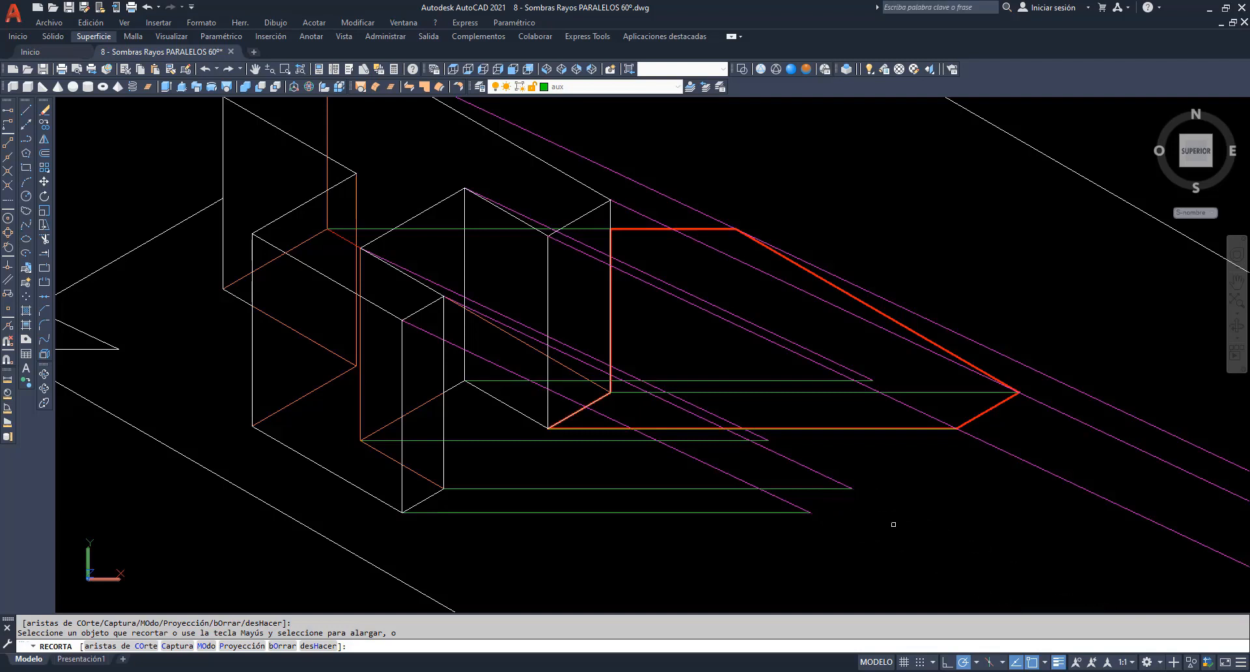
pyautogui.press('Escape')
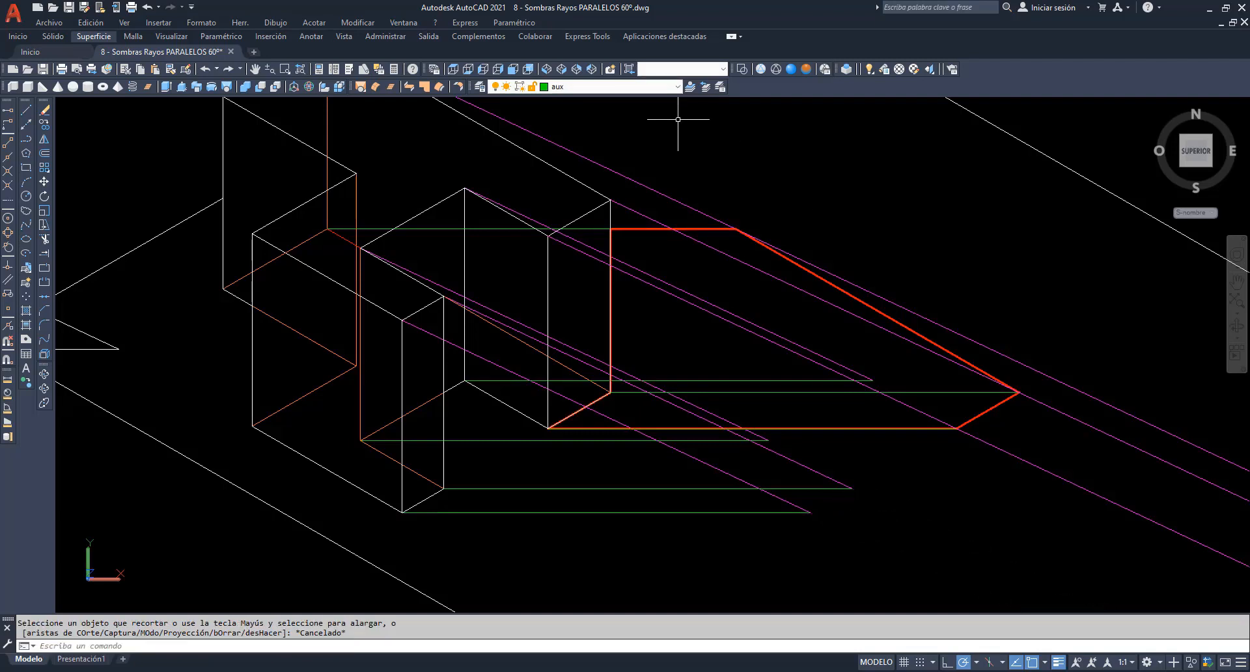
# On the contorno sombra layer, start a polyline from the front arm's front base corner through the ray endpoints to the right arm's right vertical edge.
pyautogui.click(678, 89)
pyautogui.click(608, 121)
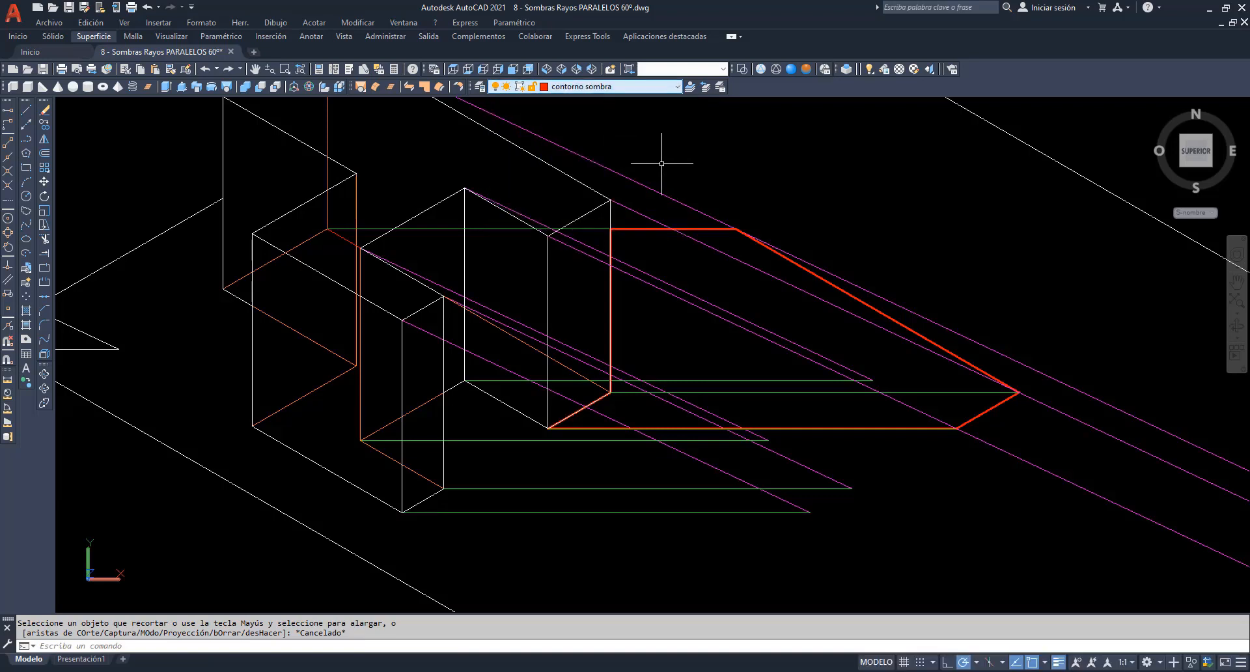
pyautogui.press('Return')
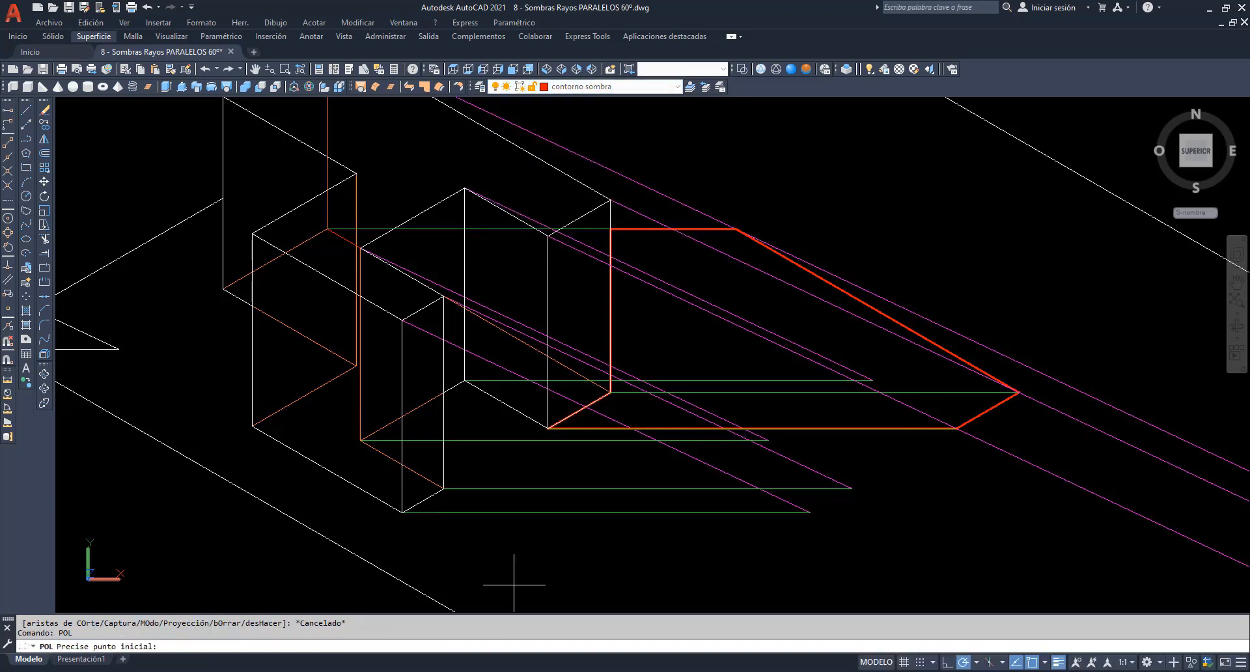
pyautogui.click(401, 512)
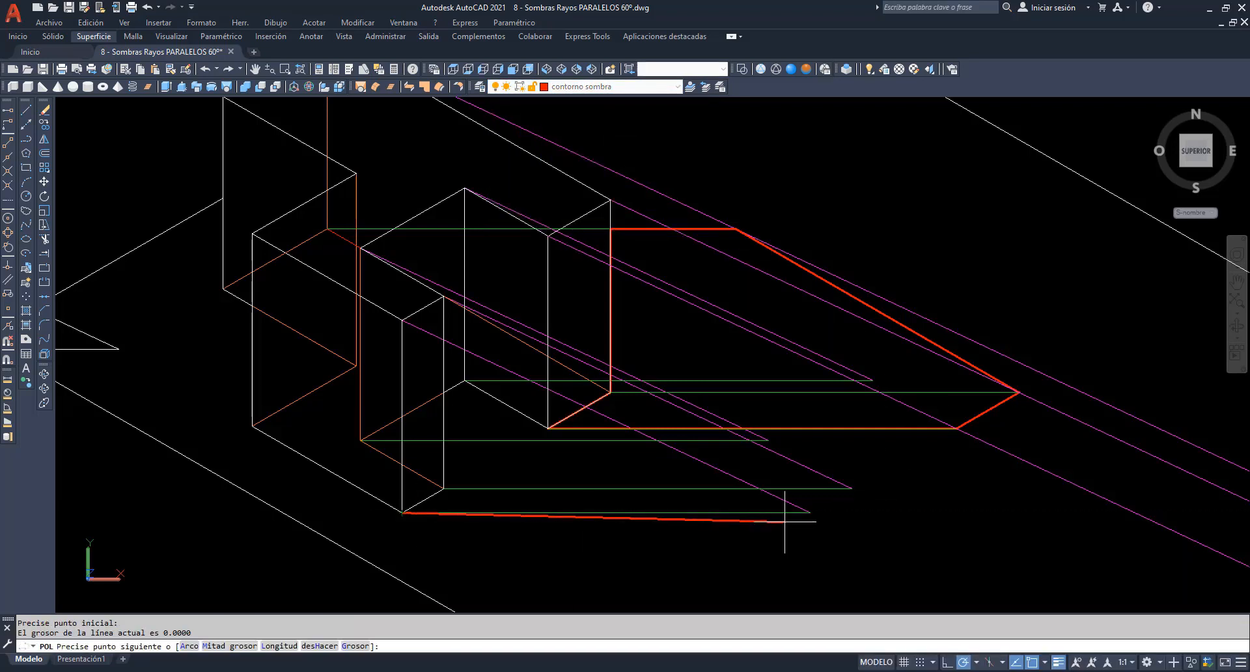
pyautogui.click(810, 512)
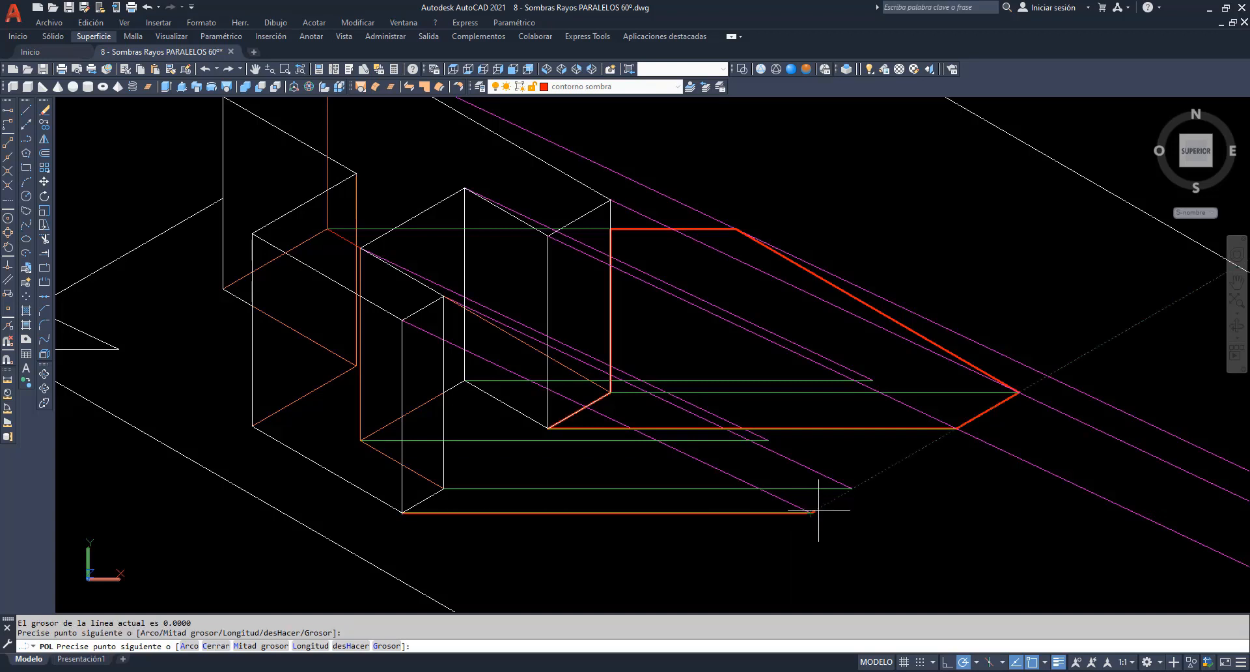
pyautogui.click(851, 489)
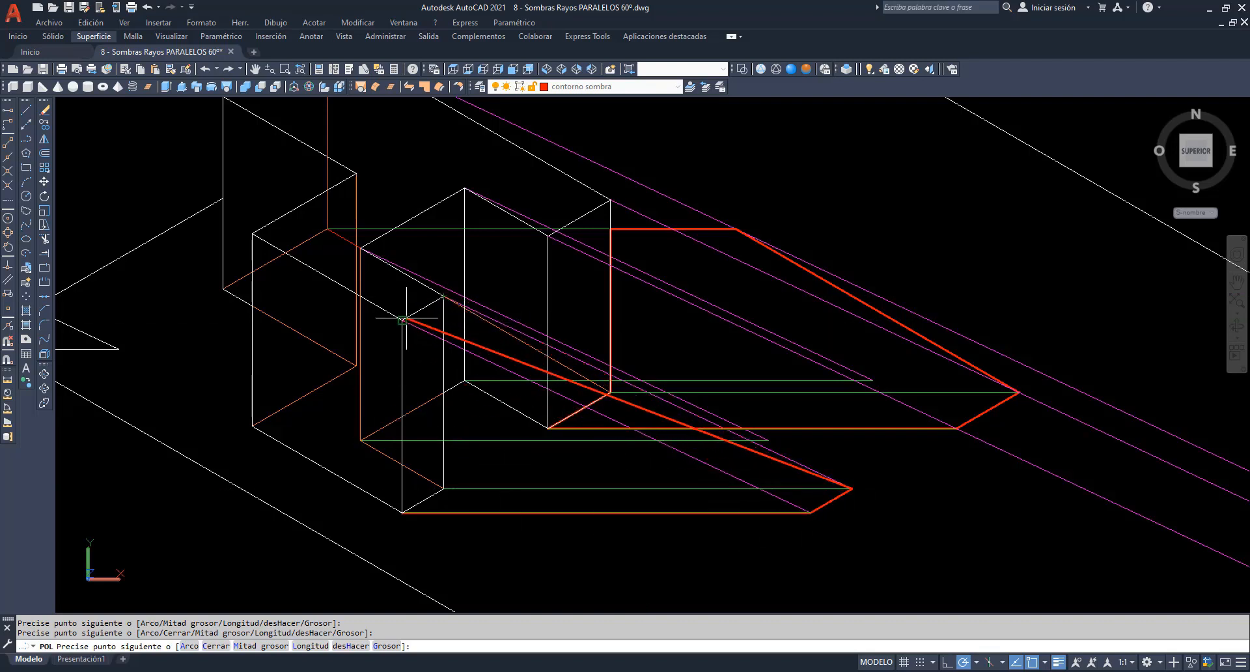
pyautogui.click(769, 441)
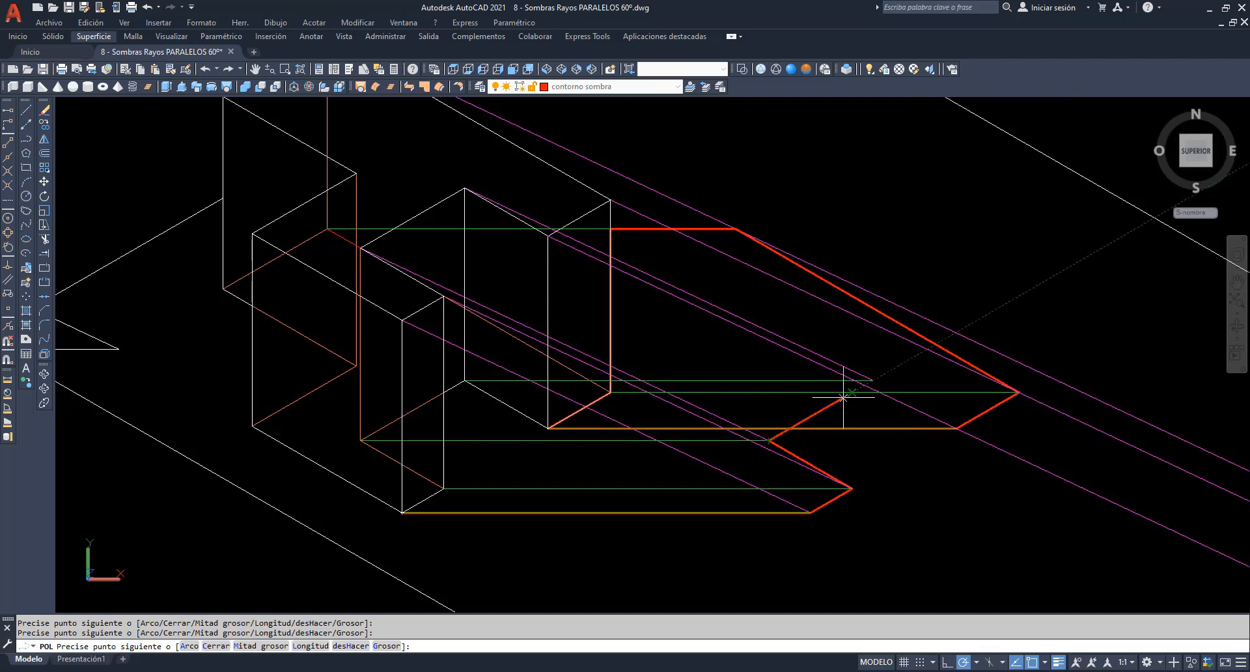
pyautogui.click(872, 379)
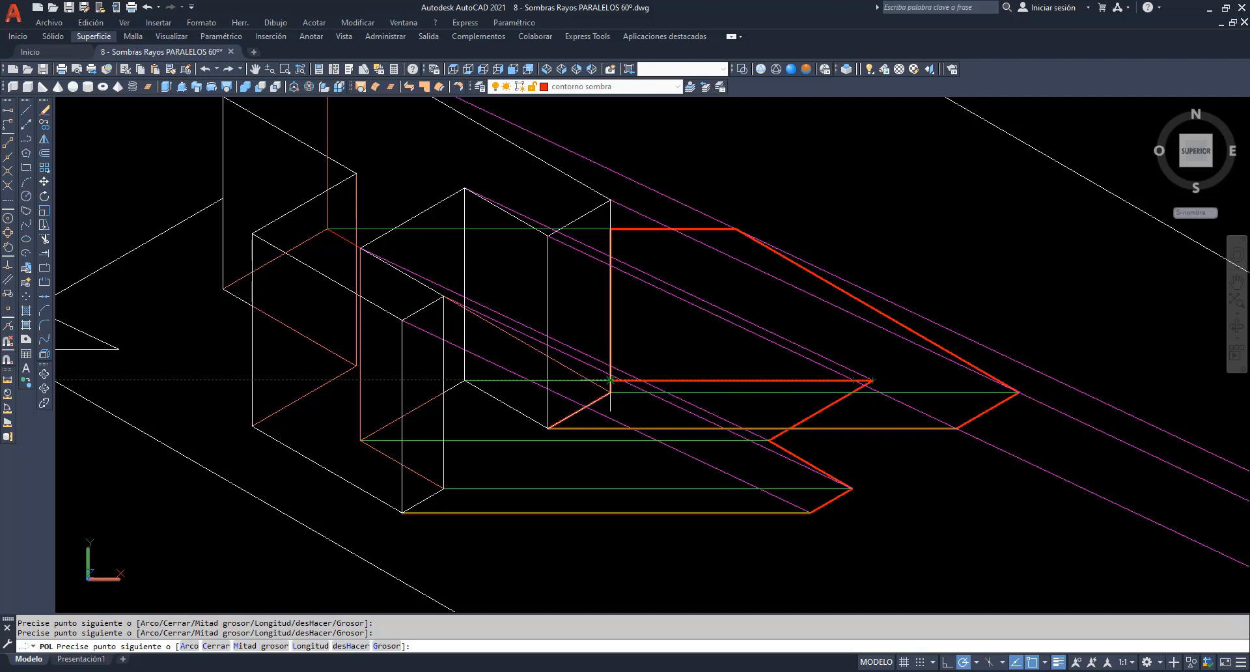
pyautogui.click(609, 380)
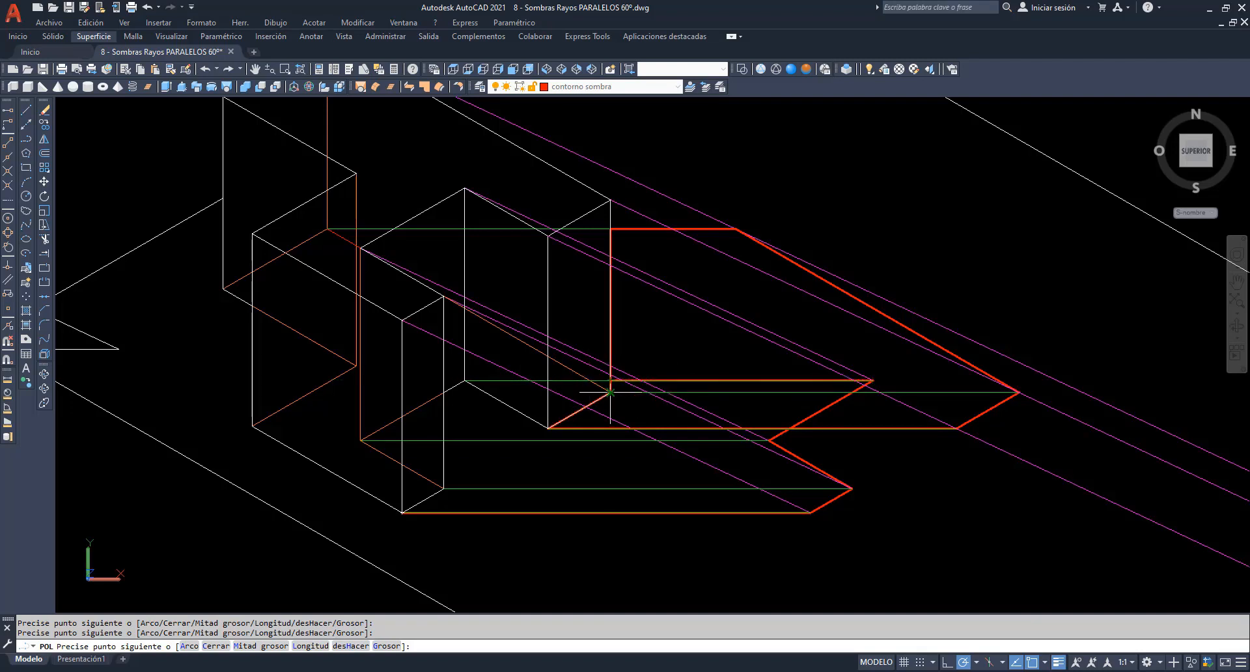
# Complete the outline along the bases of the right arm and notch, down the front arm's right vertical edge, to the starting corner.
pyautogui.click(610, 392)
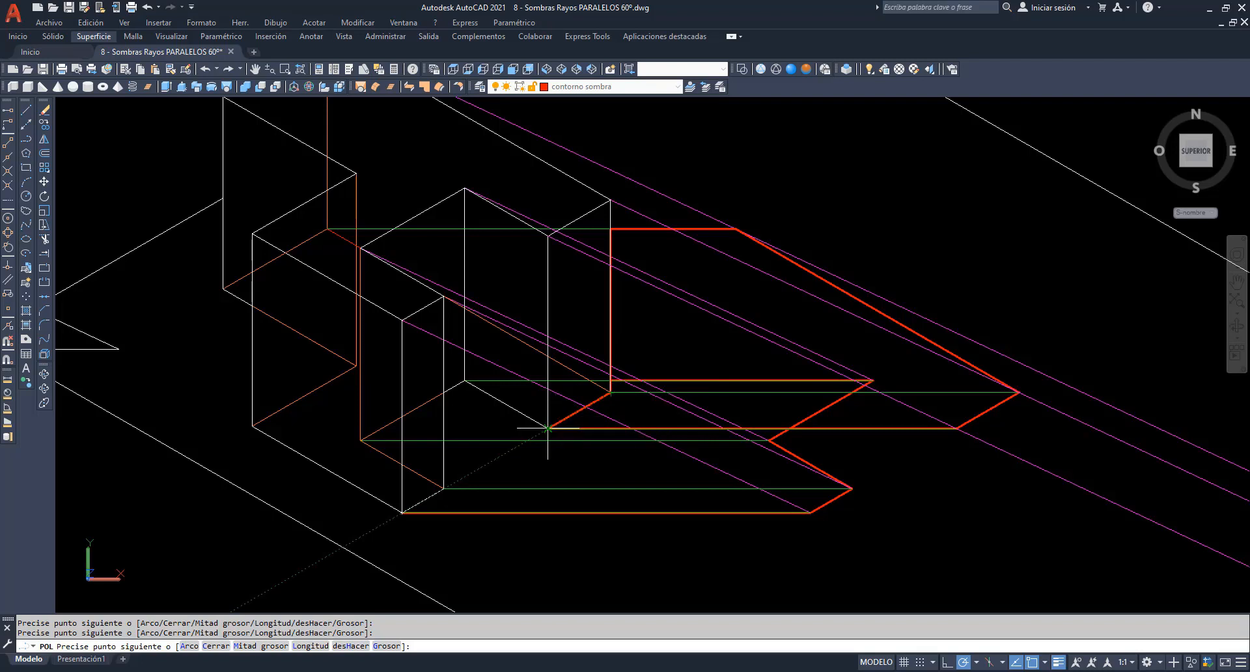
pyautogui.click(548, 428)
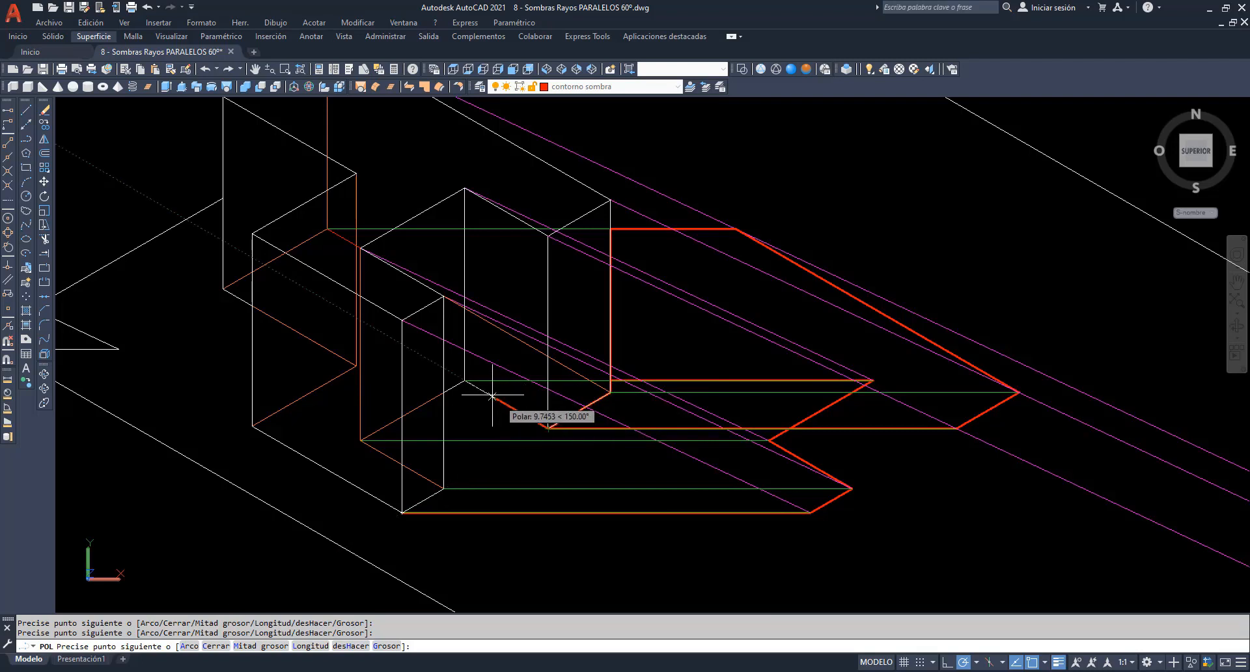
pyautogui.click(464, 380)
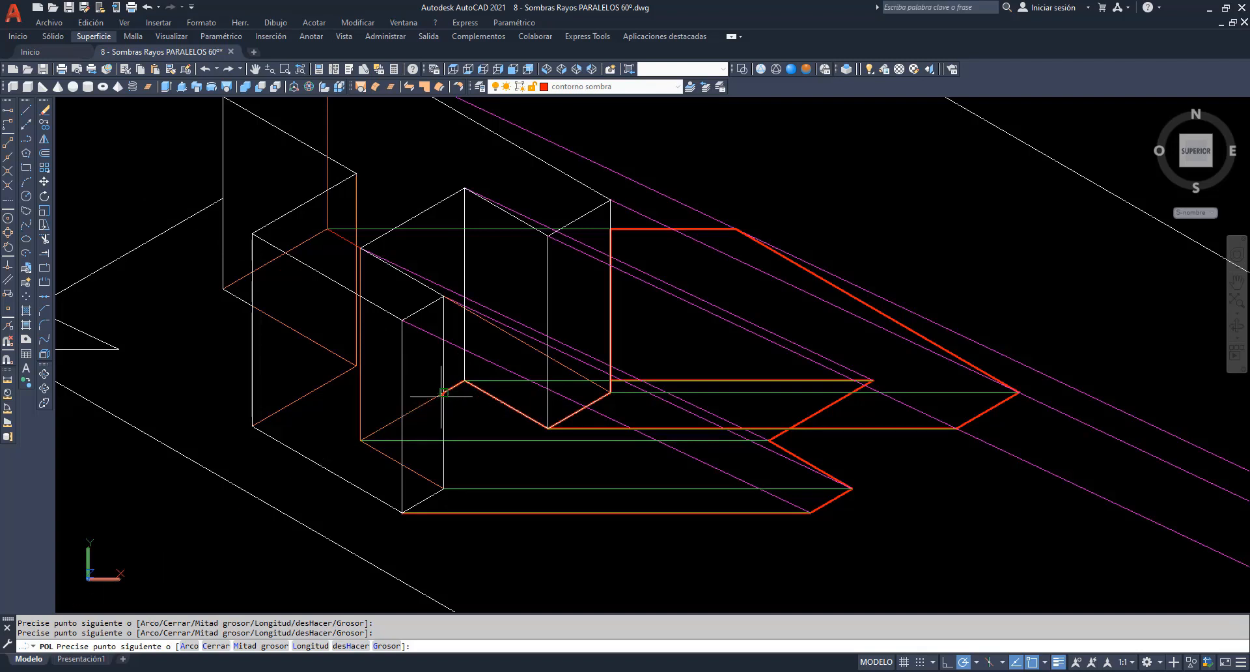
pyautogui.click(444, 392)
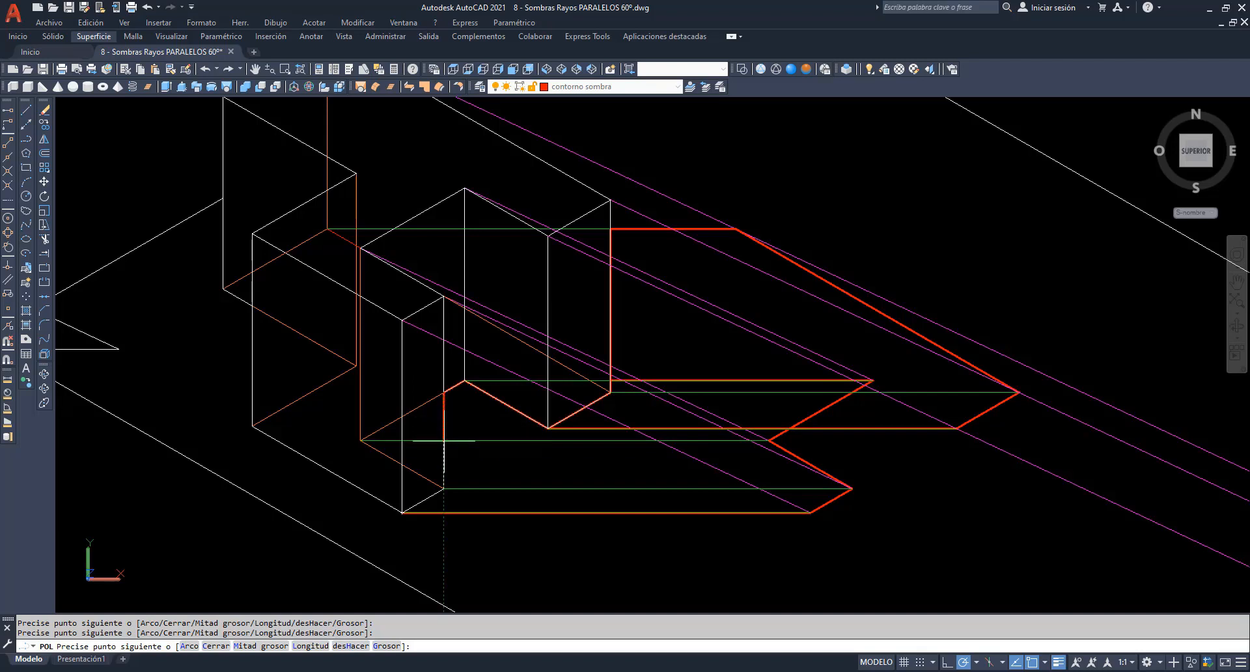
pyautogui.click(444, 488)
pyautogui.click(402, 512)
pyautogui.press('Return')
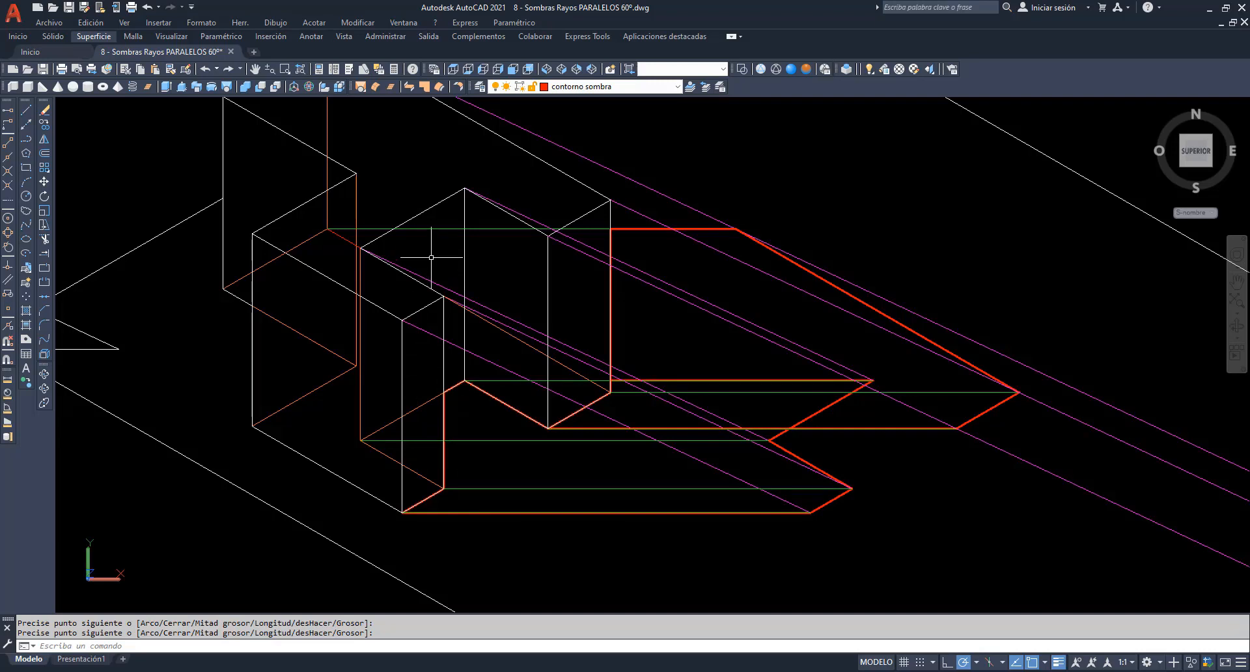
pyautogui.hotkey('ctrl', 'z')
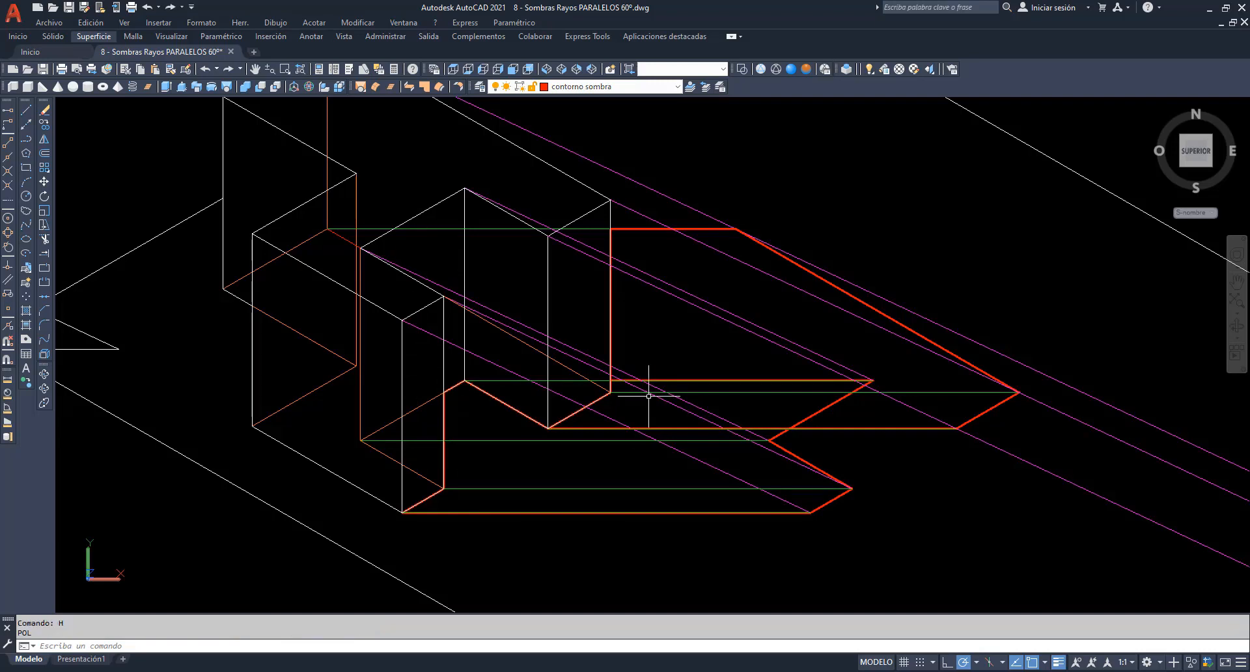
pyautogui.click(254, 69)
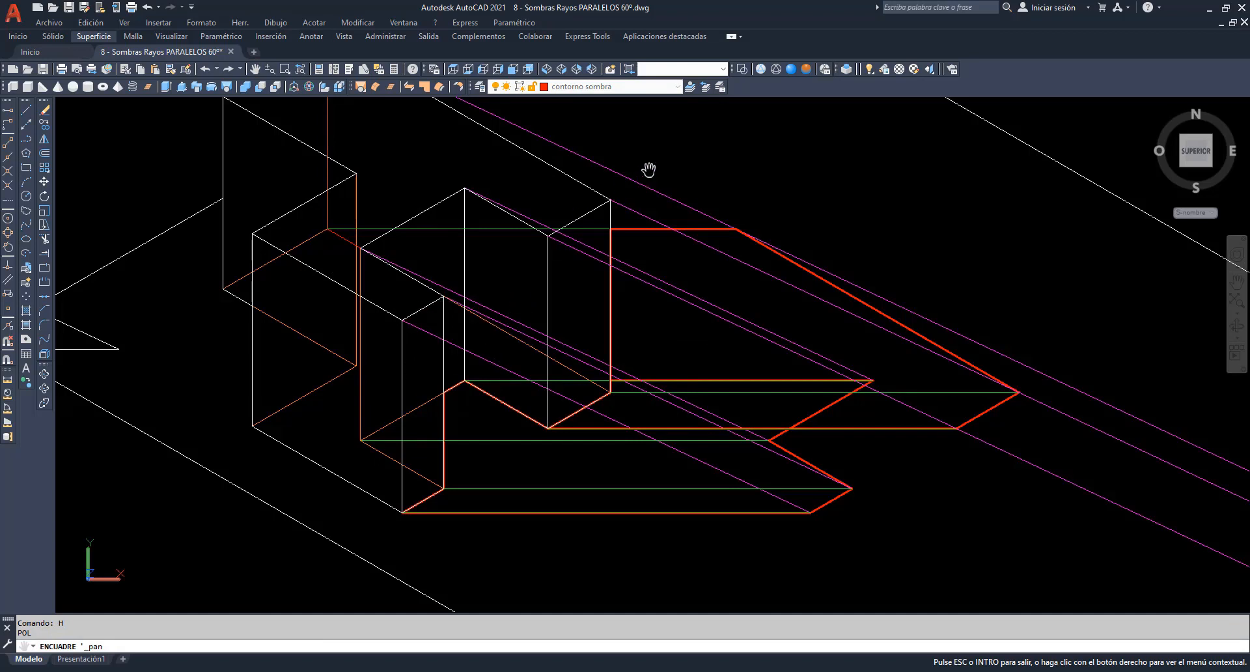
pyautogui.press('Escape')
# Outline the notch wall's shadow from the right arm's front base corner via the ray crossing above, the inner edge's top and base, back to start.
pyautogui.write('pol')
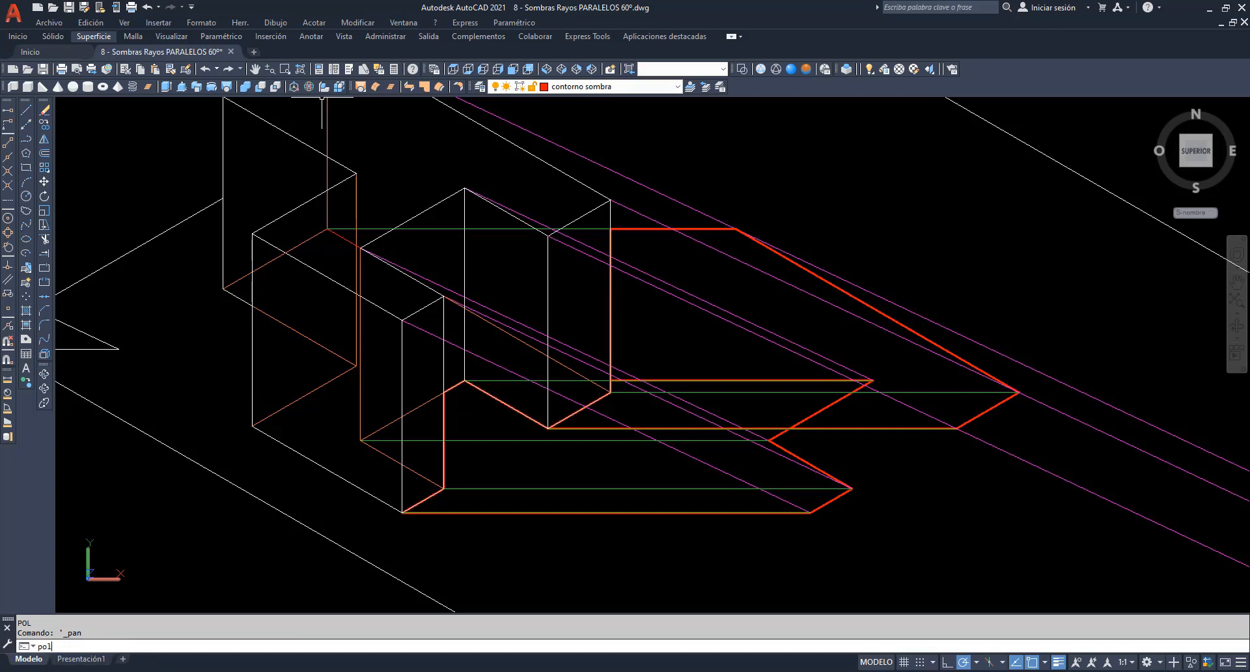
pyautogui.press('Return')
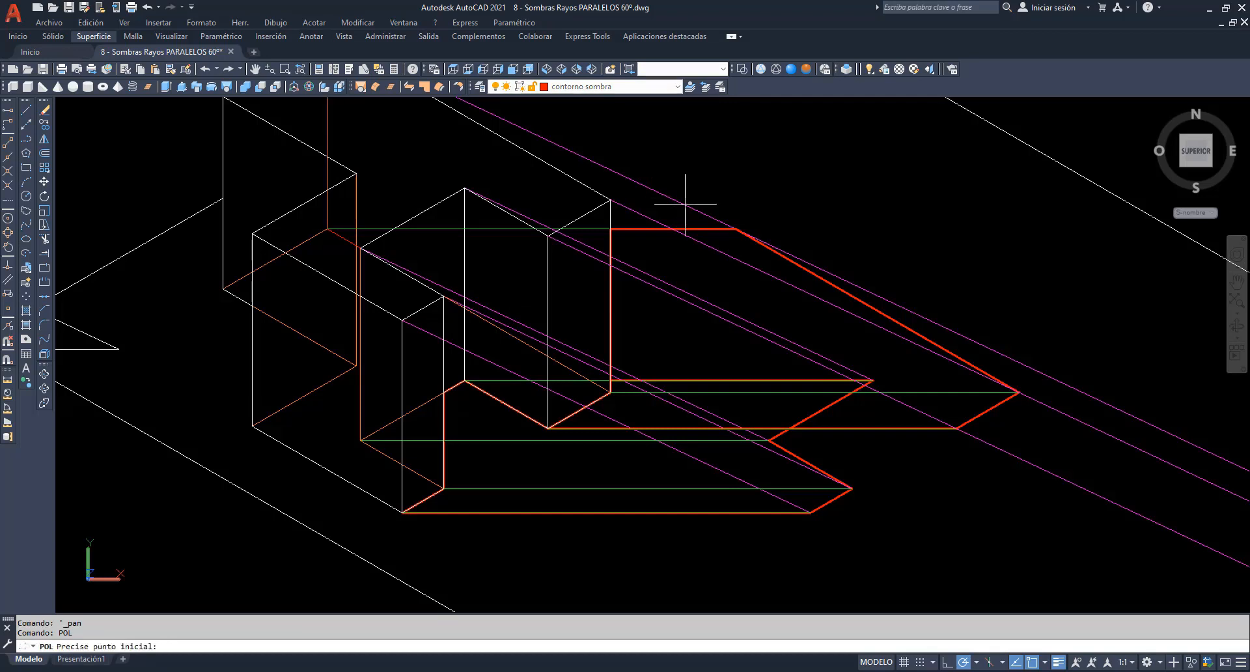
pyautogui.click(547, 429)
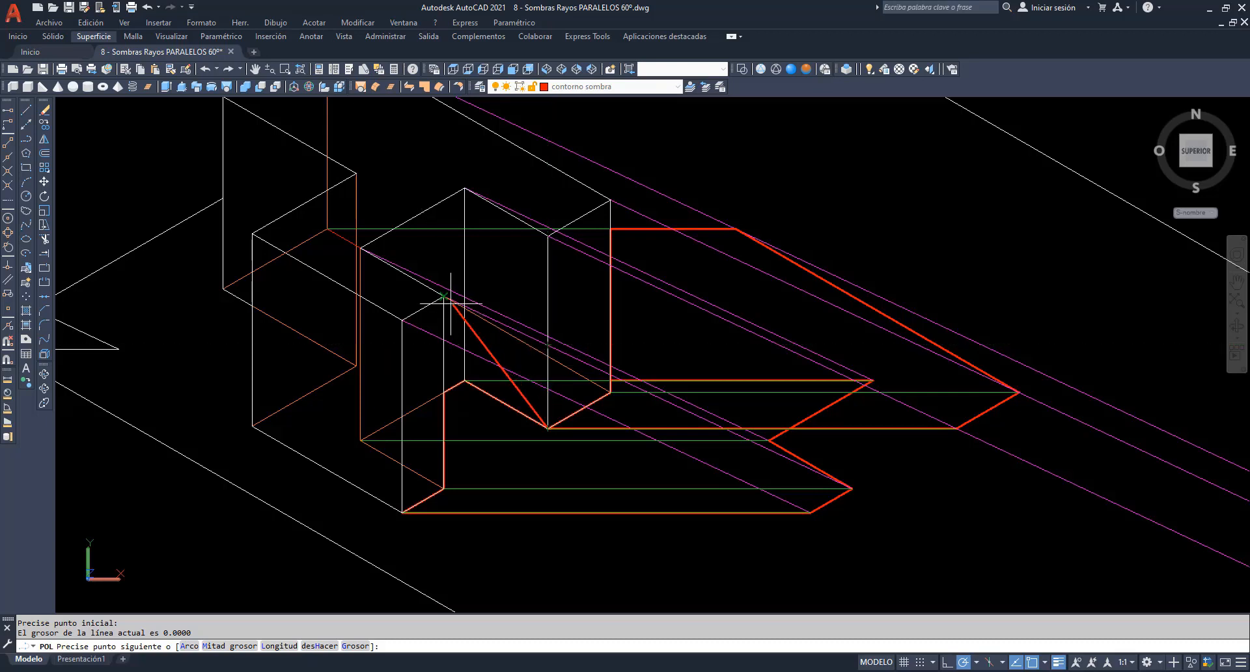
pyautogui.click(548, 345)
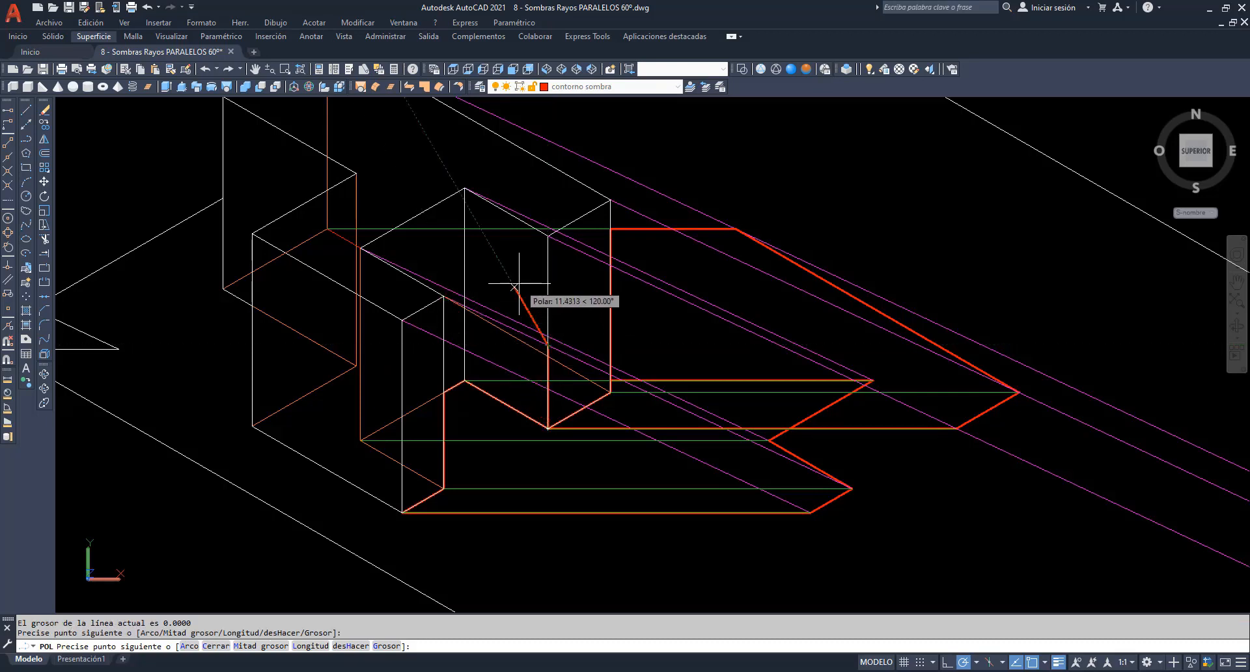
pyautogui.click(465, 188)
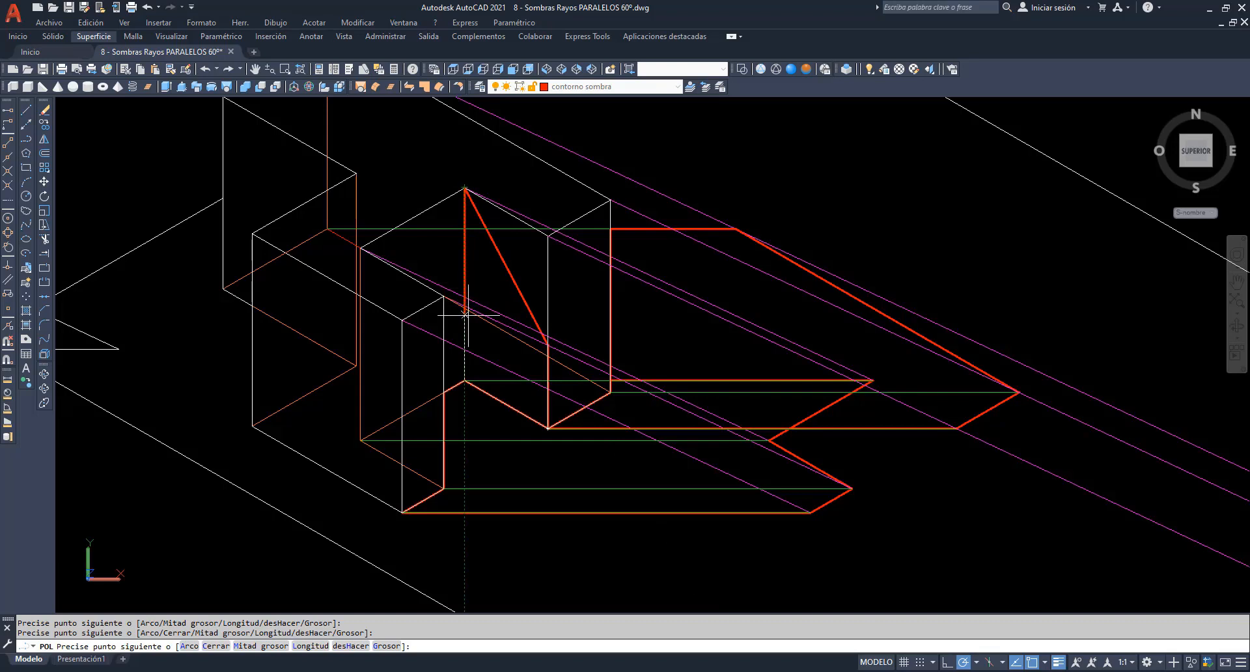
pyautogui.click(464, 379)
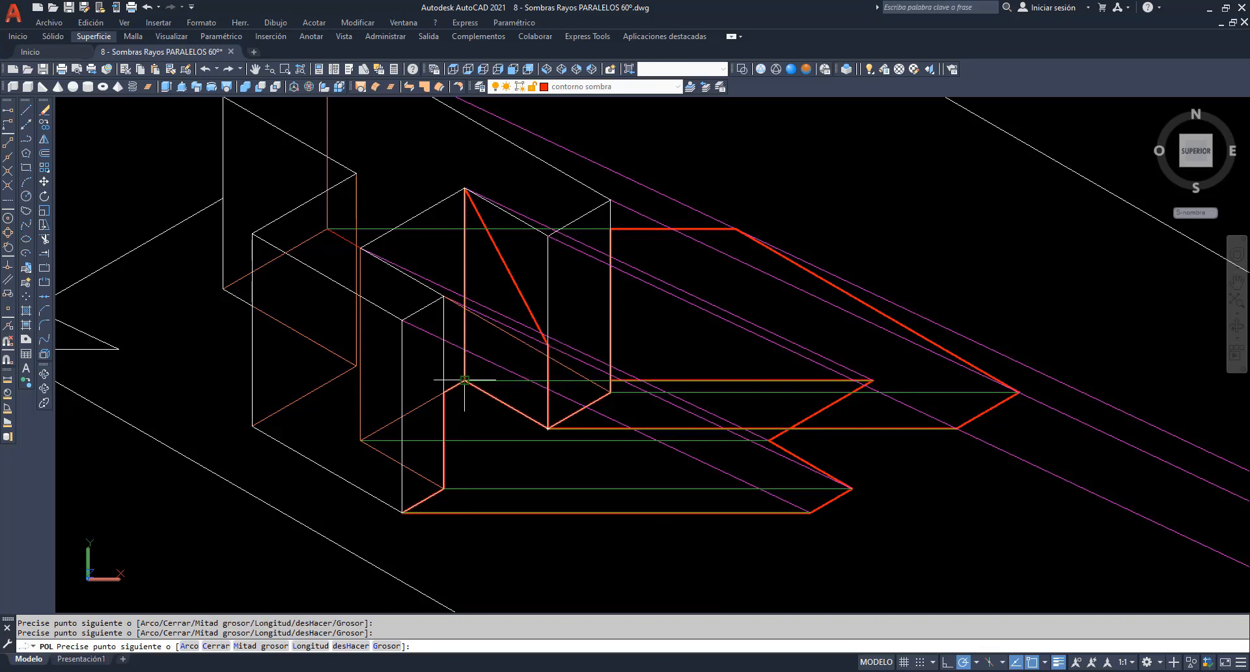
pyautogui.click(547, 428)
pyautogui.press('Return')
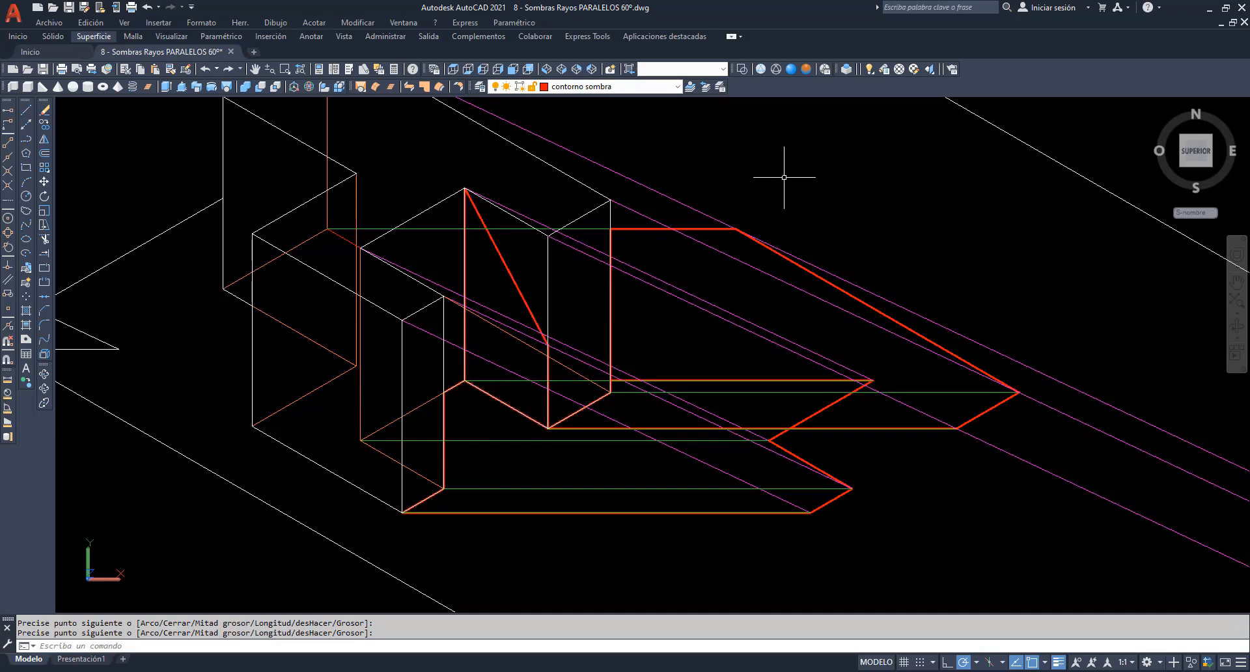
# Copy the three red shadow outlines together to the empty area right of the prism, beyond the ground plane's upper-right edge.
pyautogui.click(254, 69)
pyautogui.moveTo(500, 138); pyautogui.dragTo(428, 211)
pyautogui.moveTo(595, 199)
pyautogui.mouseDown()
pyautogui.moveTo(572, 237)
pyautogui.moveTo(465, 225)
pyautogui.mouseUp()
pyautogui.rightClick(598, 126)
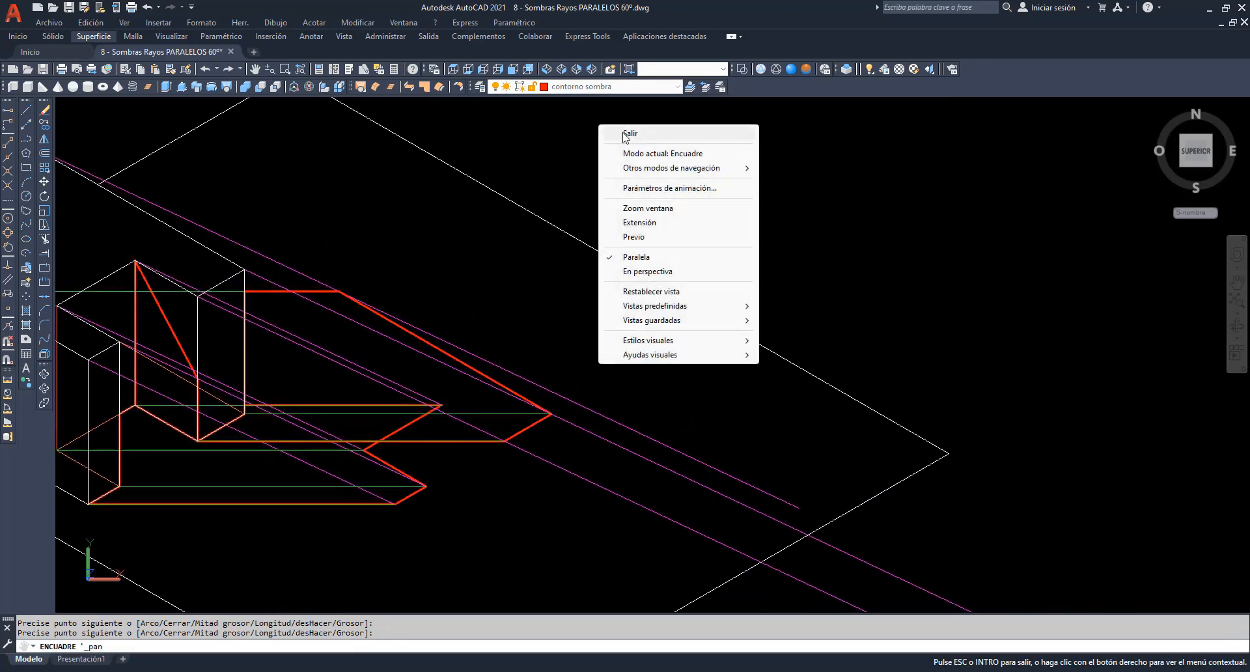
pyautogui.click(615, 133)
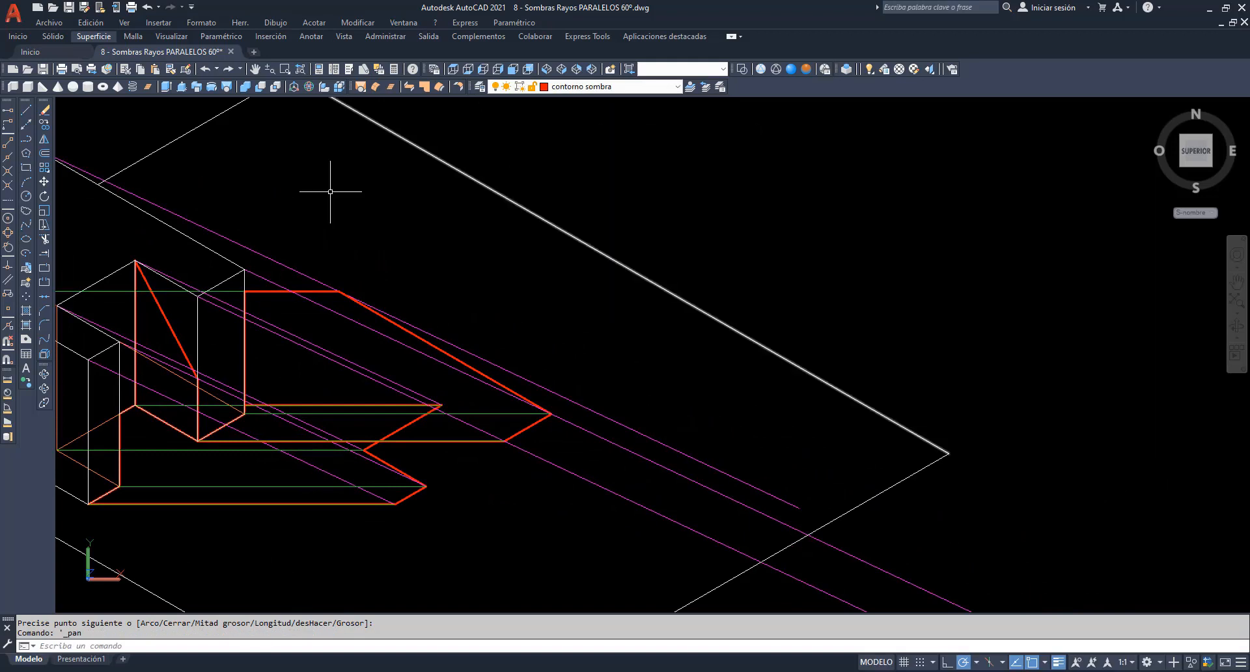
pyautogui.click(44, 123)
pyautogui.click(156, 313)
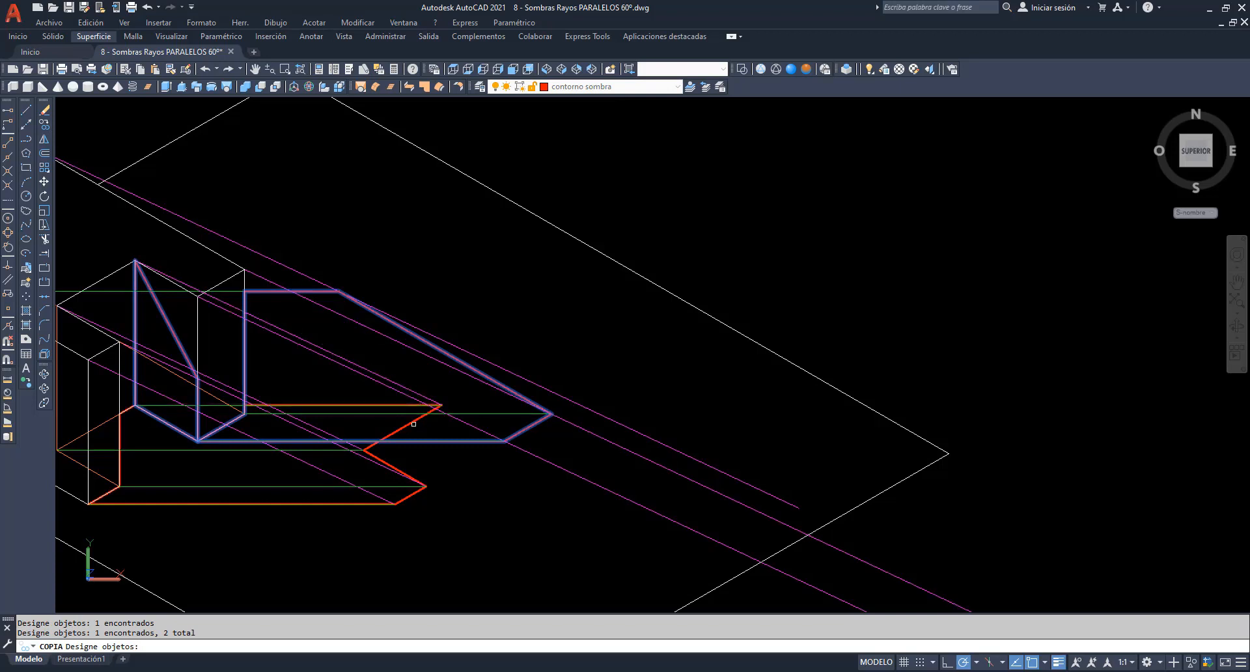
pyautogui.click(417, 481)
pyautogui.press('Return')
pyautogui.click(246, 592)
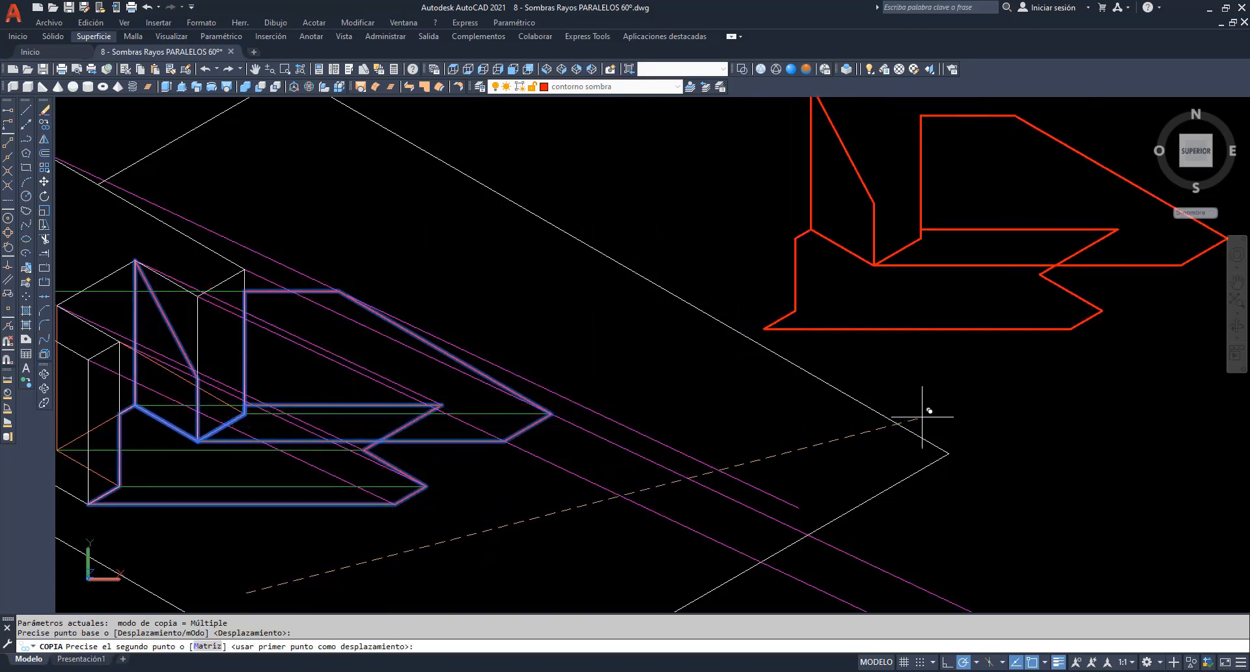
pyautogui.click(945, 417)
pyautogui.press('Escape')
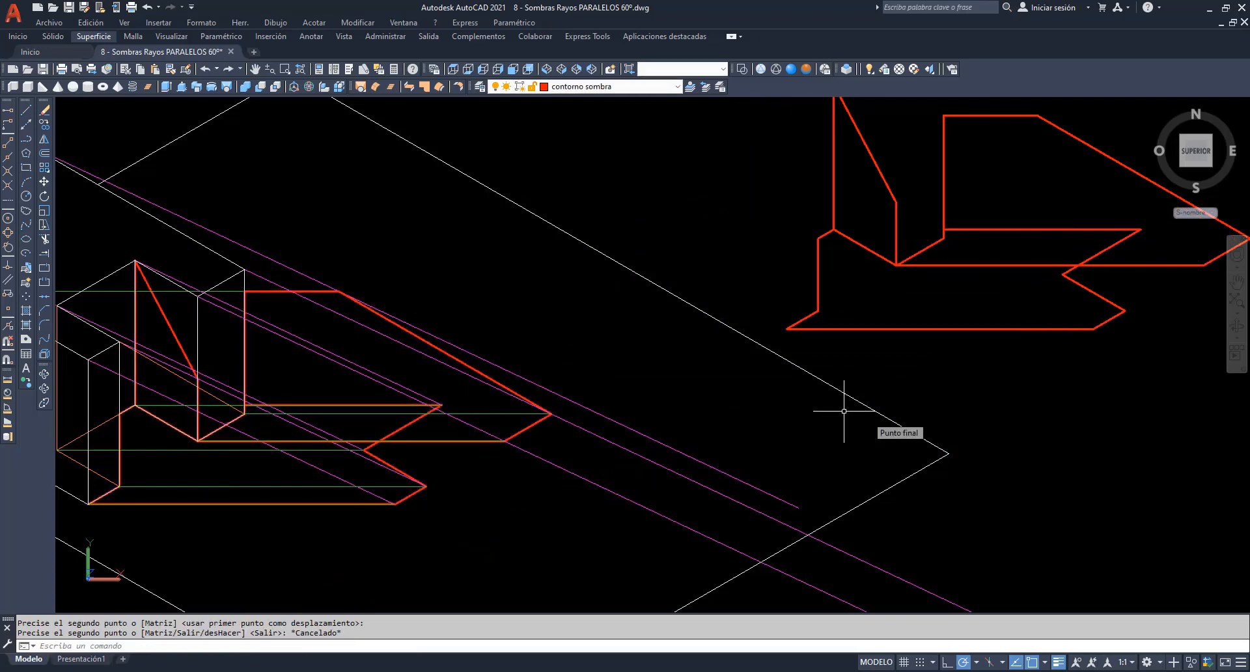
# Convert the three copied shadow outlines beside the drawing into regions.
pyautogui.click(26, 339)
pyautogui.click(1114, 360)
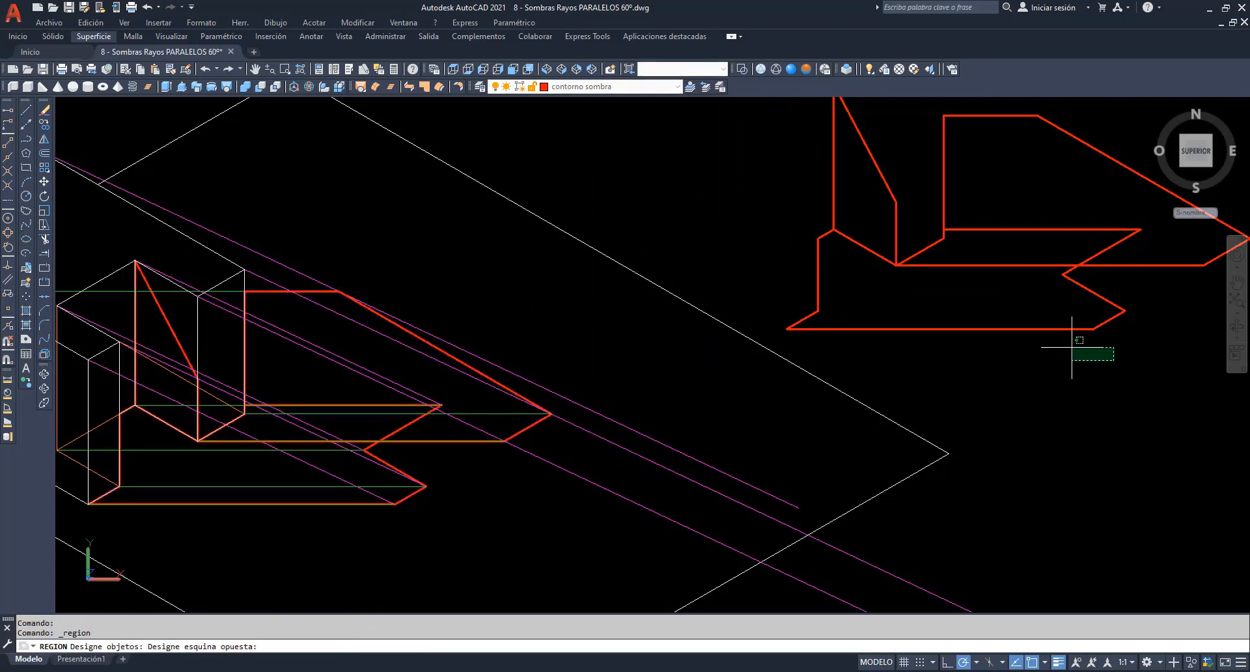
pyautogui.click(889, 187)
pyautogui.press('Return')
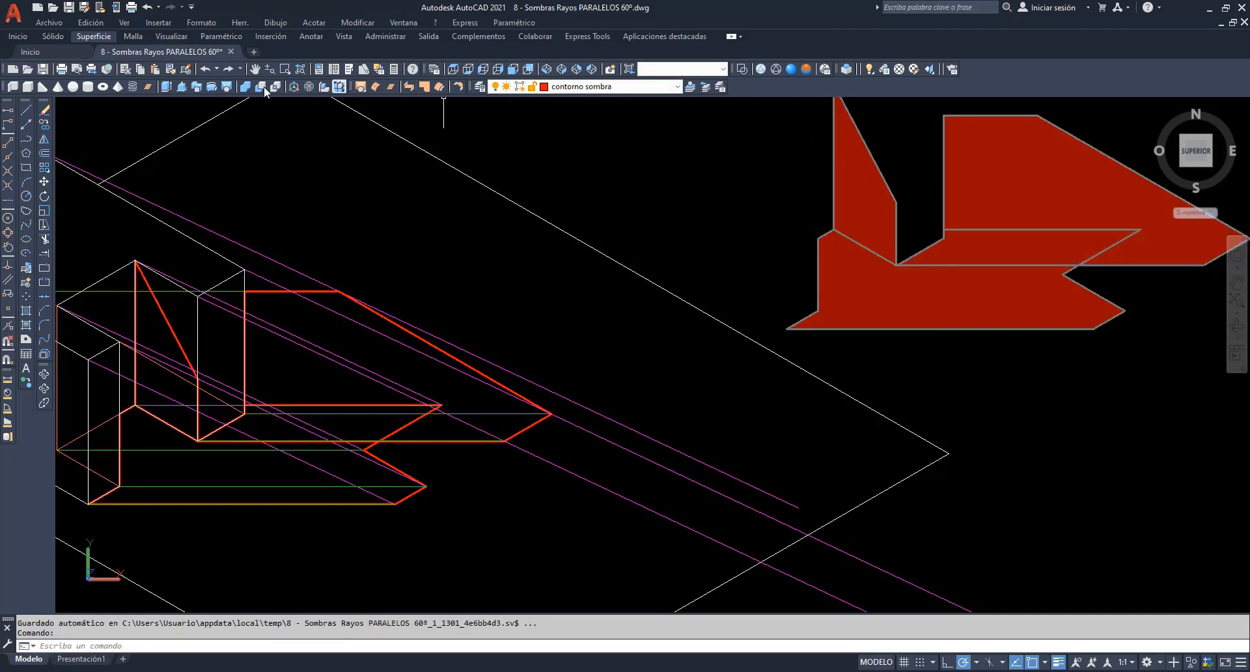
# Join the three shadow regions into a single region with Union.
pyautogui.click(246, 87)
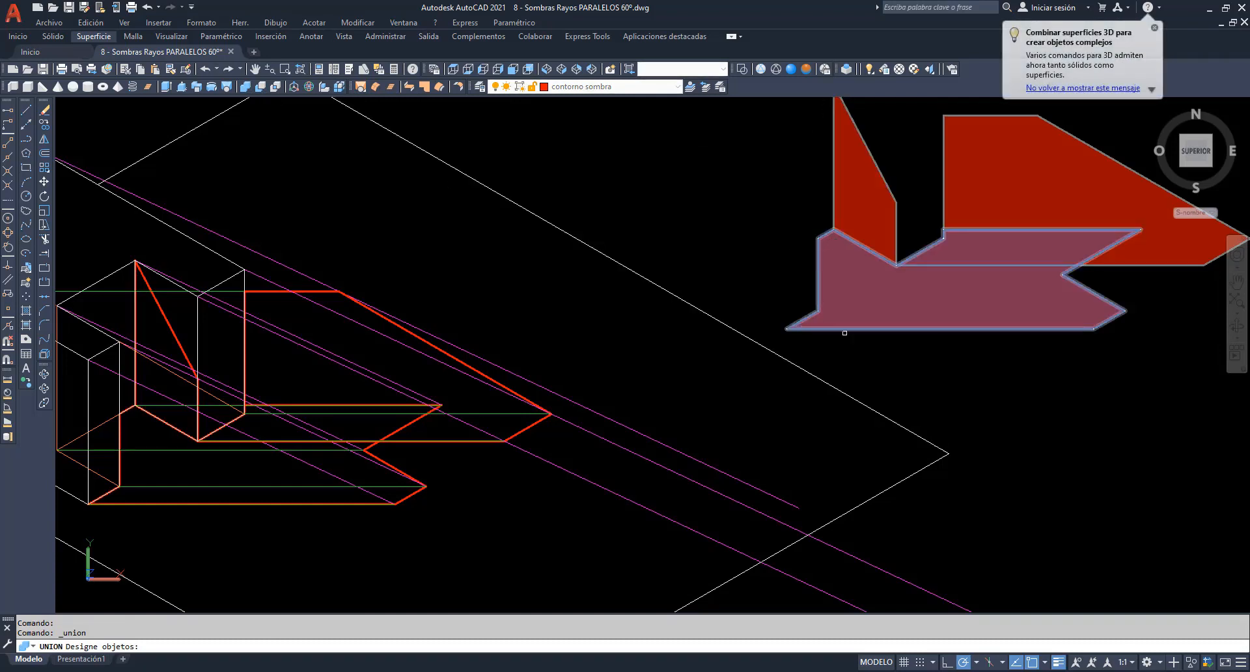
pyautogui.click(1015, 336)
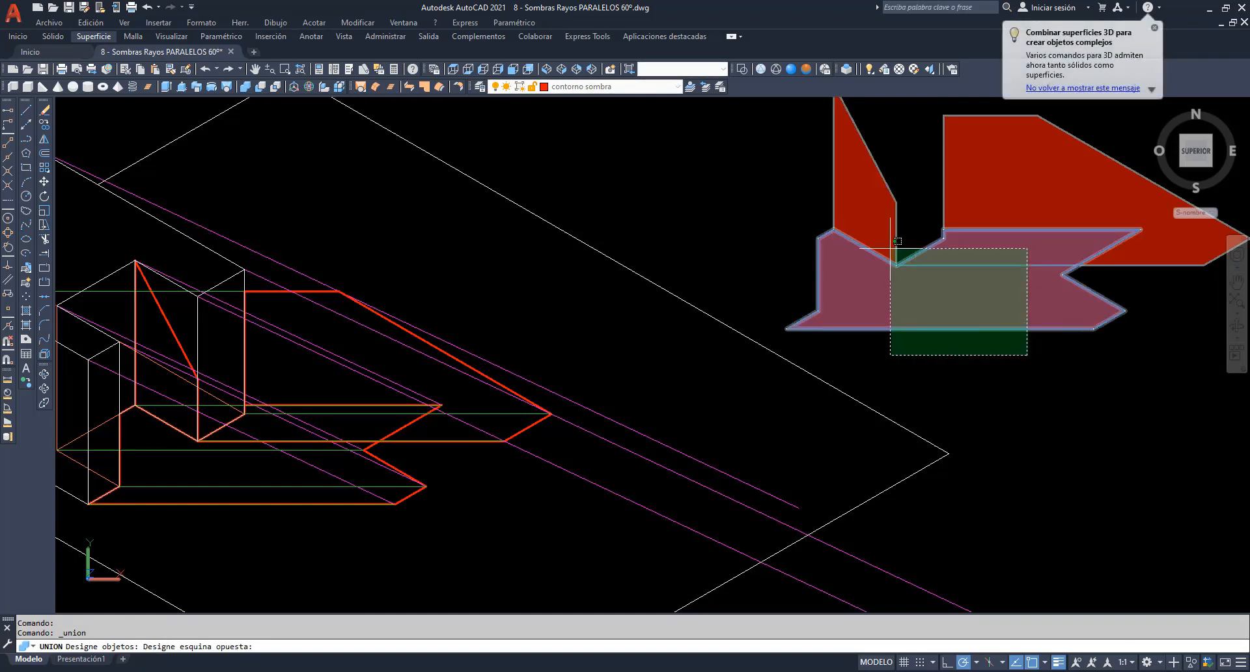
pyautogui.click(874, 230)
pyautogui.press('Return')
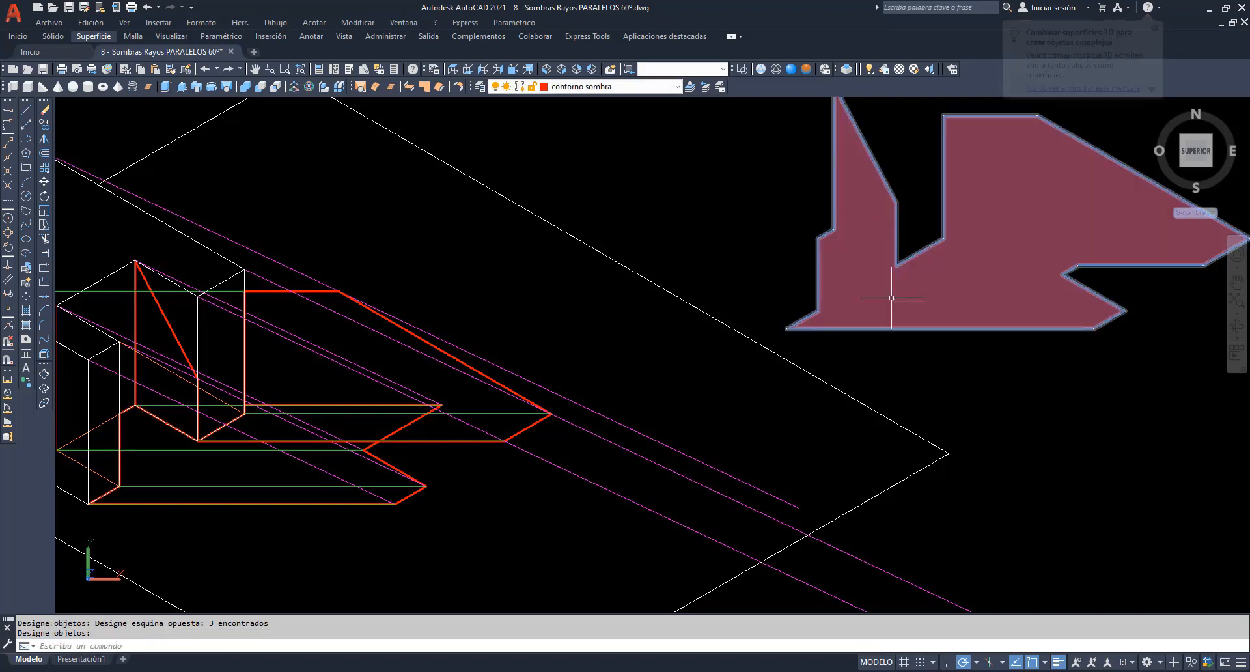
# Move the merged shadow region by its lower-left corner onto the front arm's front base corner of the isometric prism.
pyautogui.click(45, 181)
pyautogui.click(818, 253)
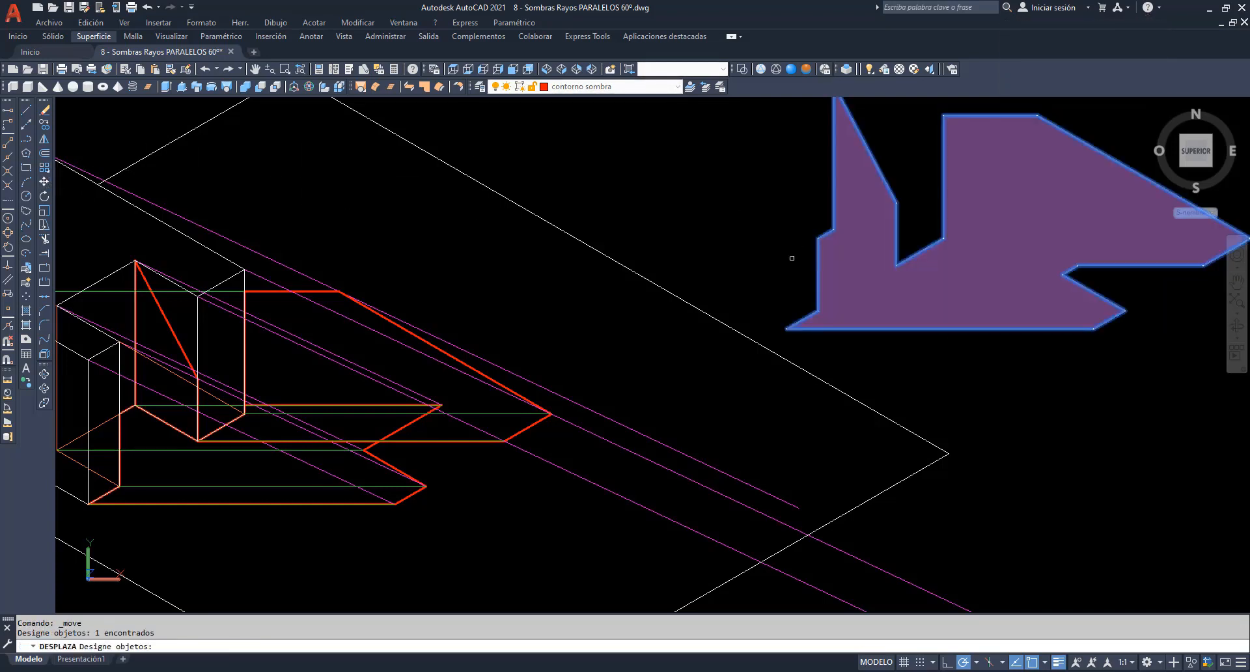
pyautogui.press('Return')
pyautogui.click(787, 328)
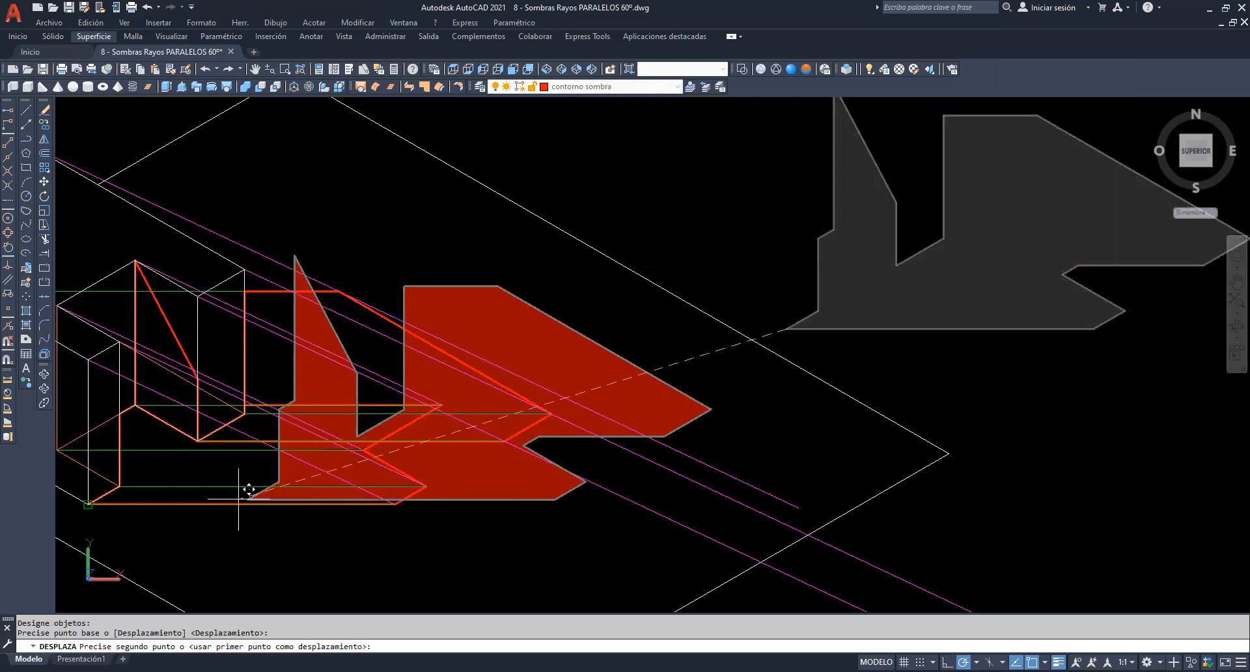
pyautogui.click(97, 494)
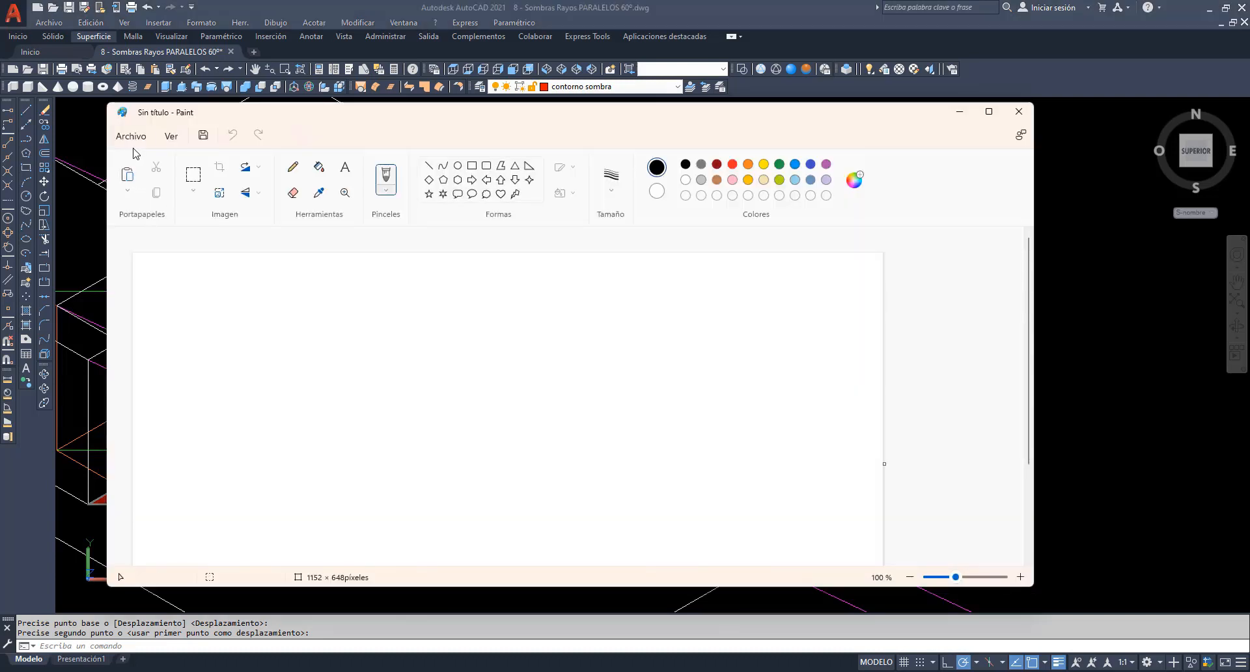
# In Paint, open the image "8 - Sombras Rayos paralelos 60º" from the PRISMA folder.
pyautogui.click(131, 136)
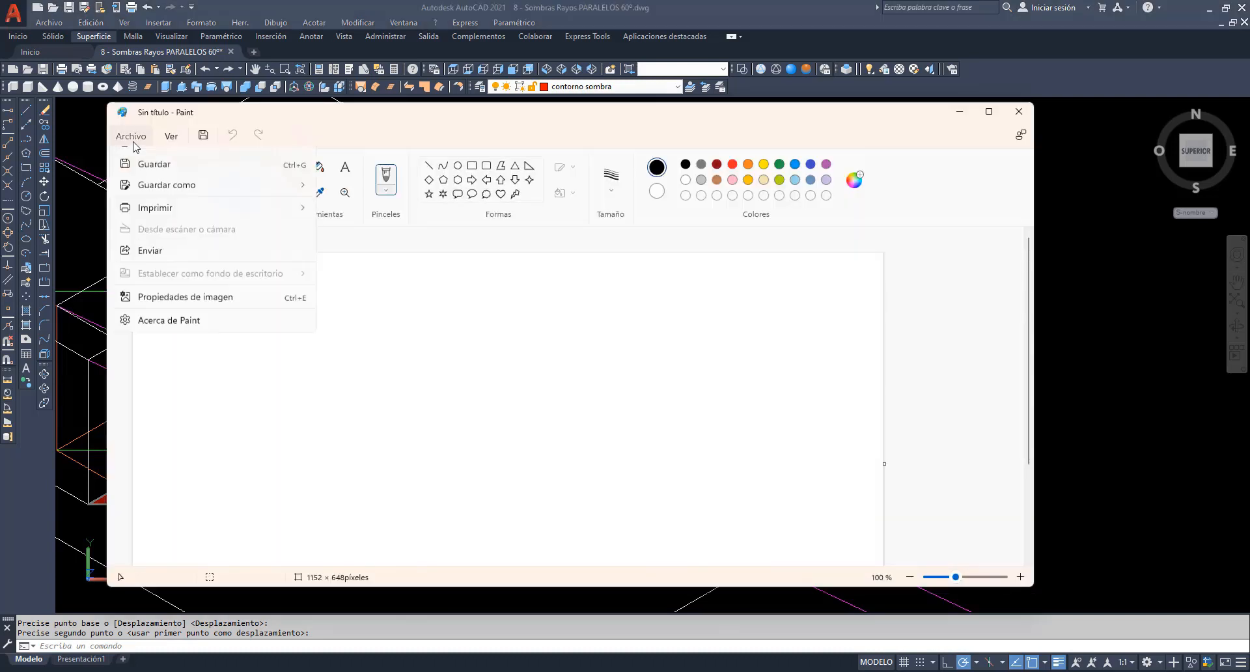
pyautogui.click(149, 184)
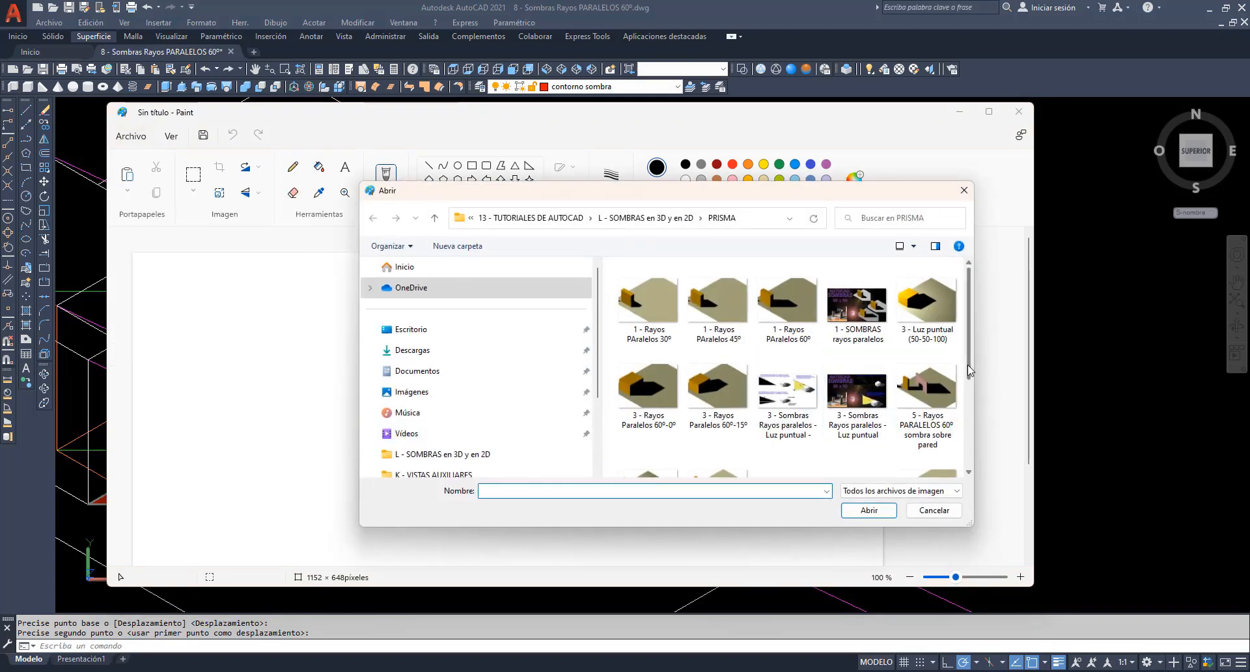
pyautogui.moveTo(969, 366); pyautogui.dragTo(974, 481)
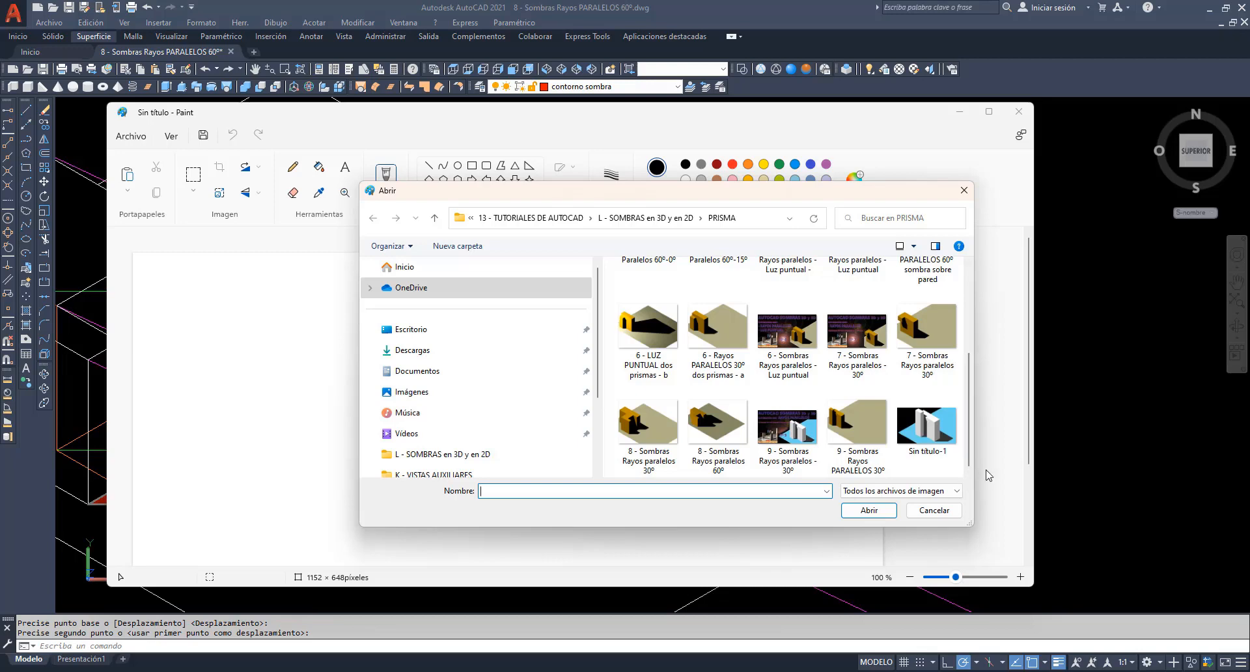
pyautogui.click(742, 443)
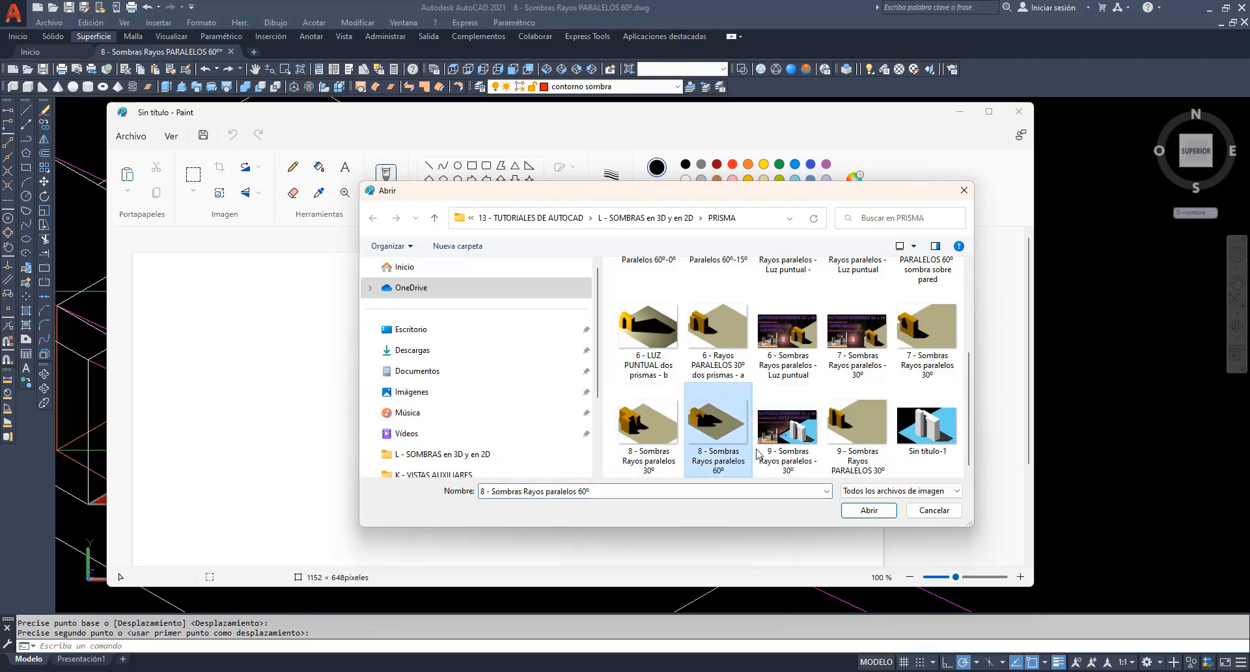
pyautogui.click(852, 512)
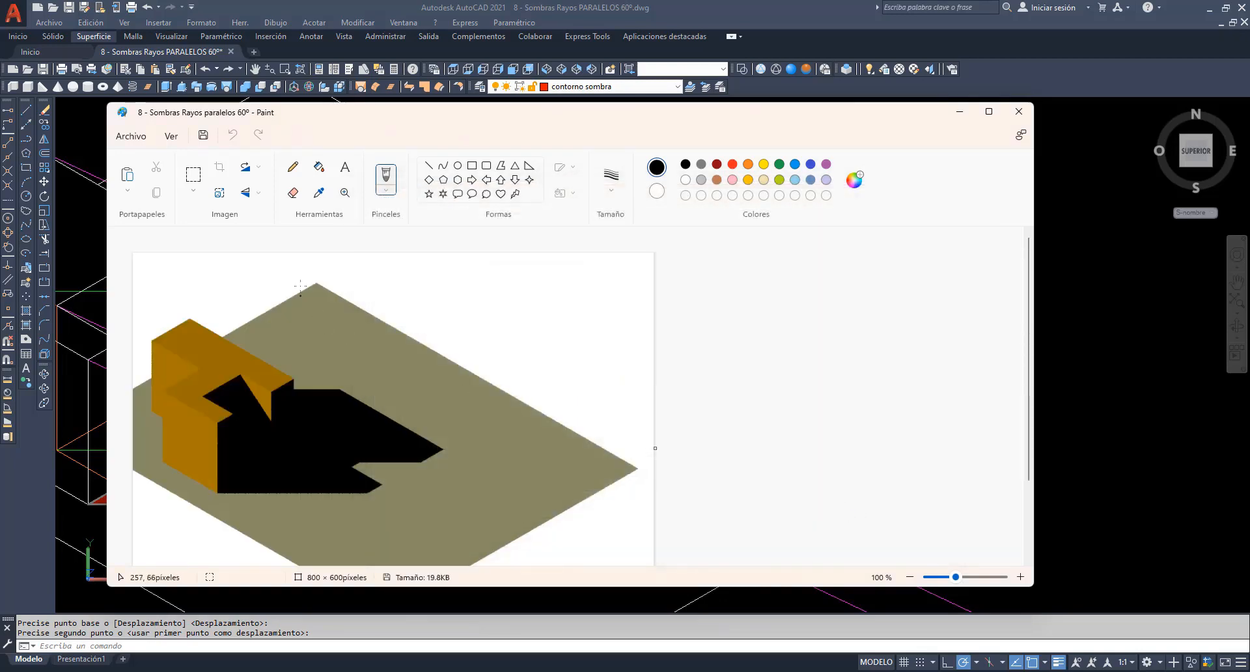
# Select the whole image, copy it to the clipboard and close Paint.
pyautogui.click(192, 192)
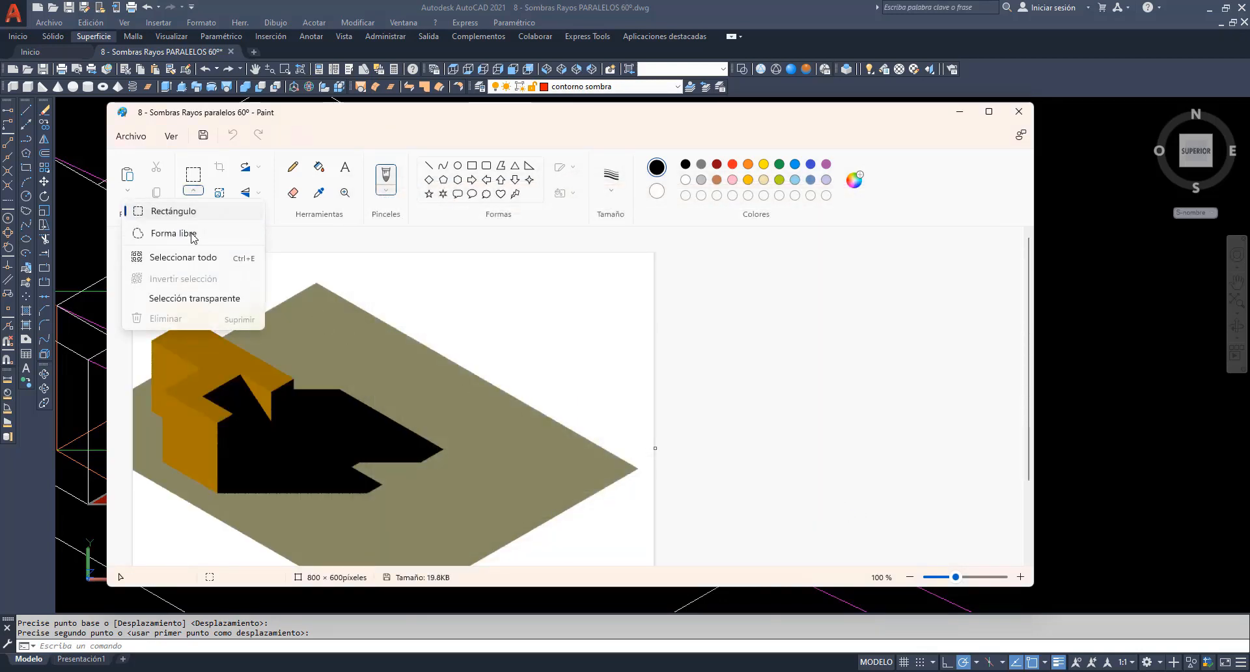
pyautogui.click(194, 259)
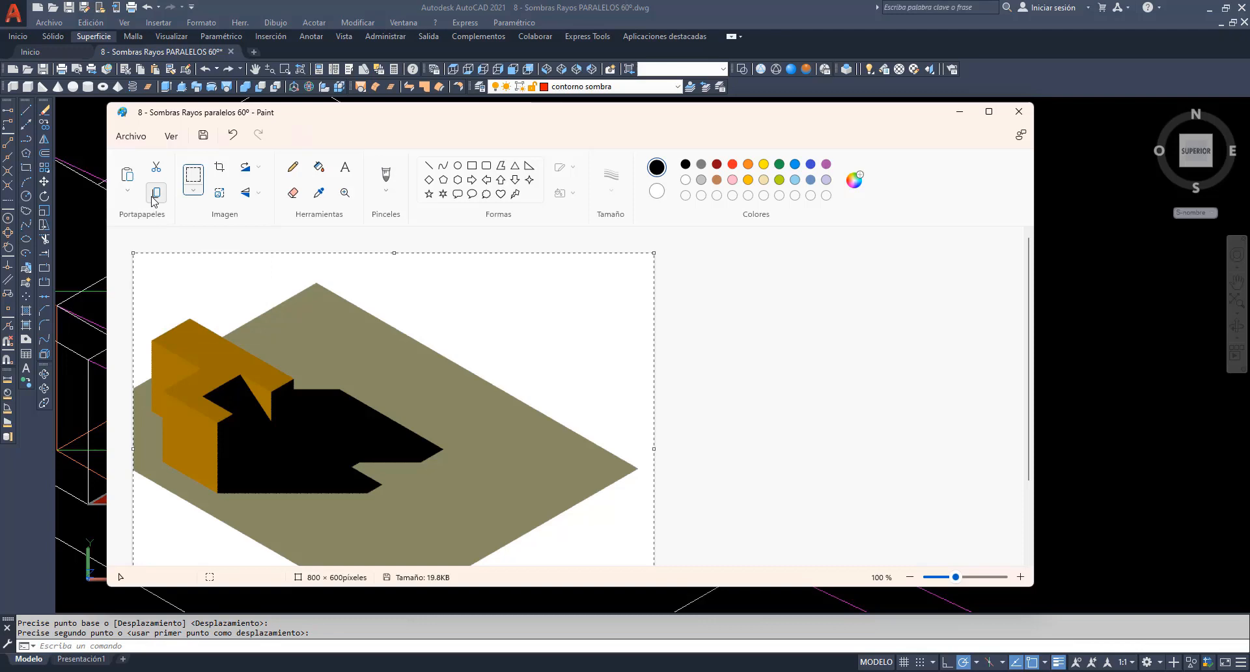
pyautogui.click(1019, 111)
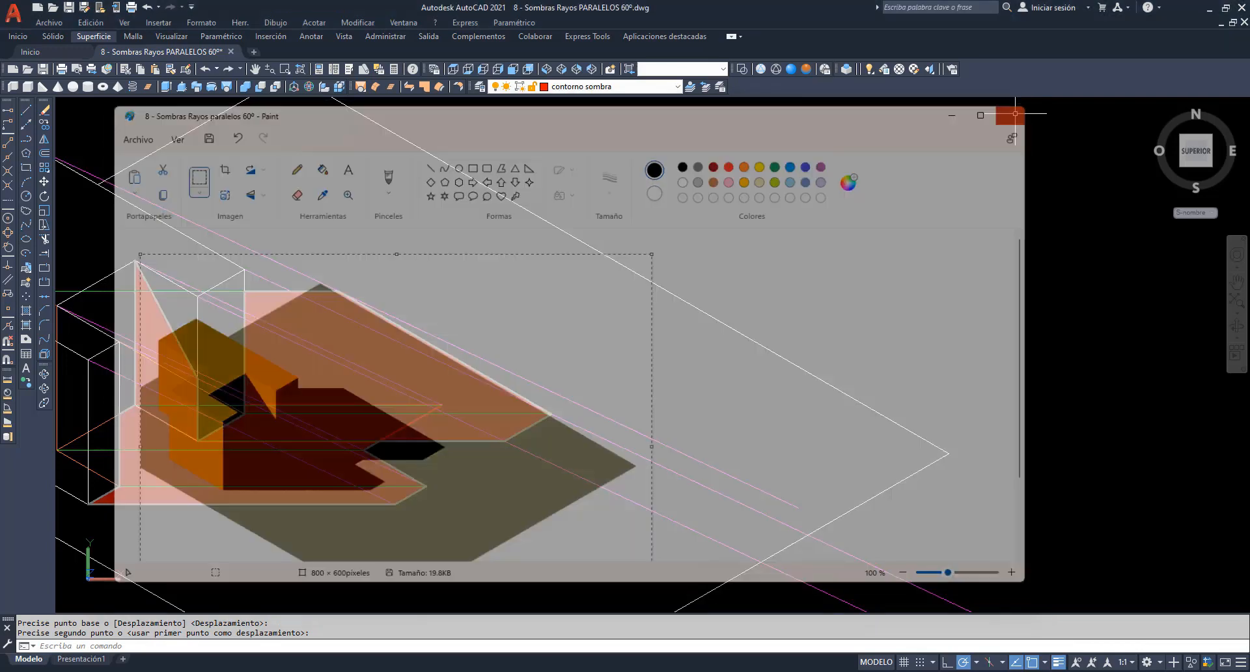
# In AutoCAD, make layer 0 current and paste the copied image as a Paintbrush Picture just beyond the ground plane's upper-right edge.
pyautogui.click(677, 91)
pyautogui.click(514, 131)
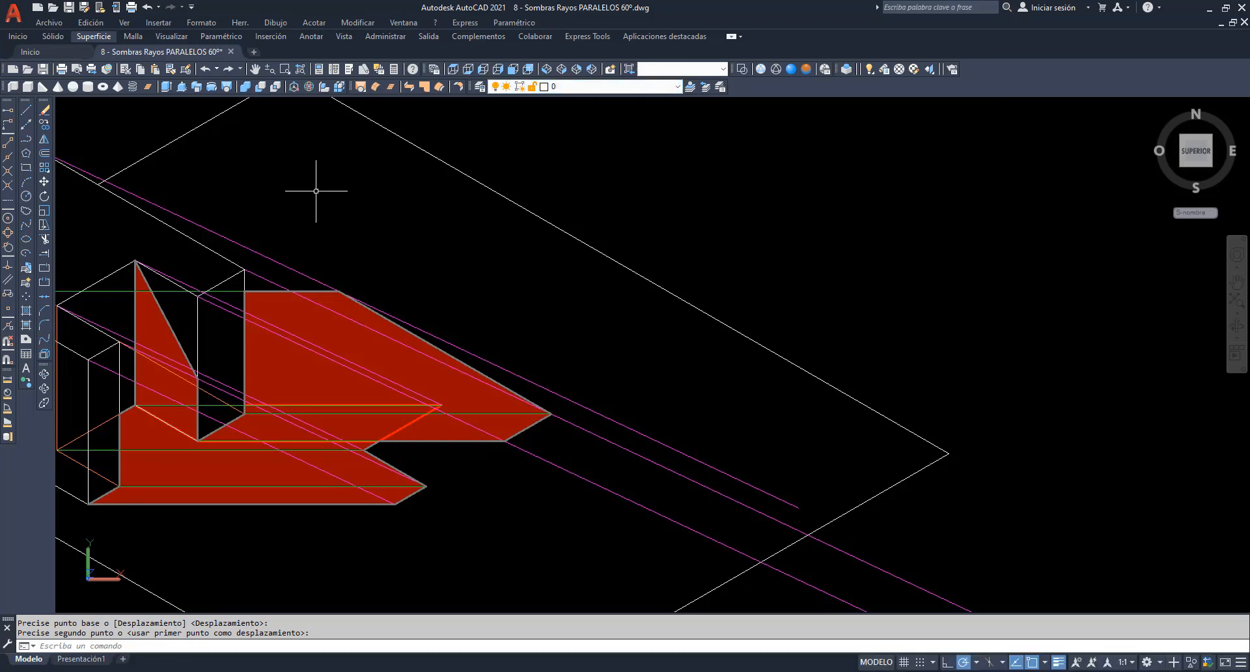
pyautogui.click(90, 23)
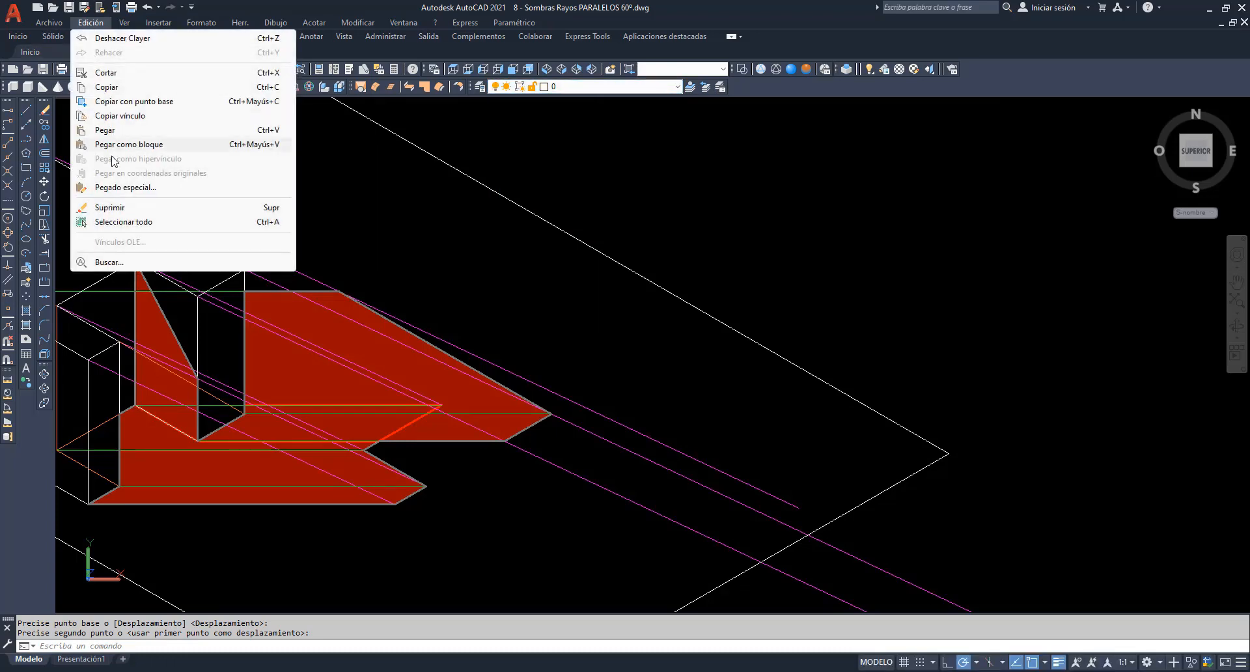
pyautogui.click(112, 187)
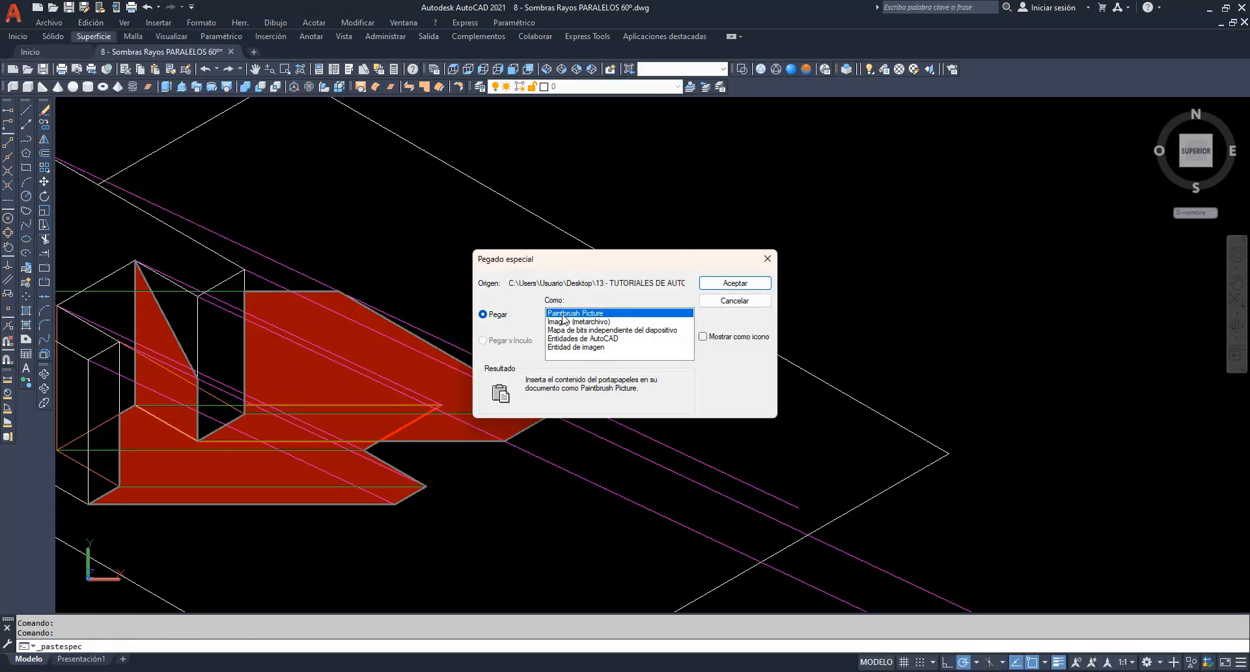
pyautogui.click(732, 284)
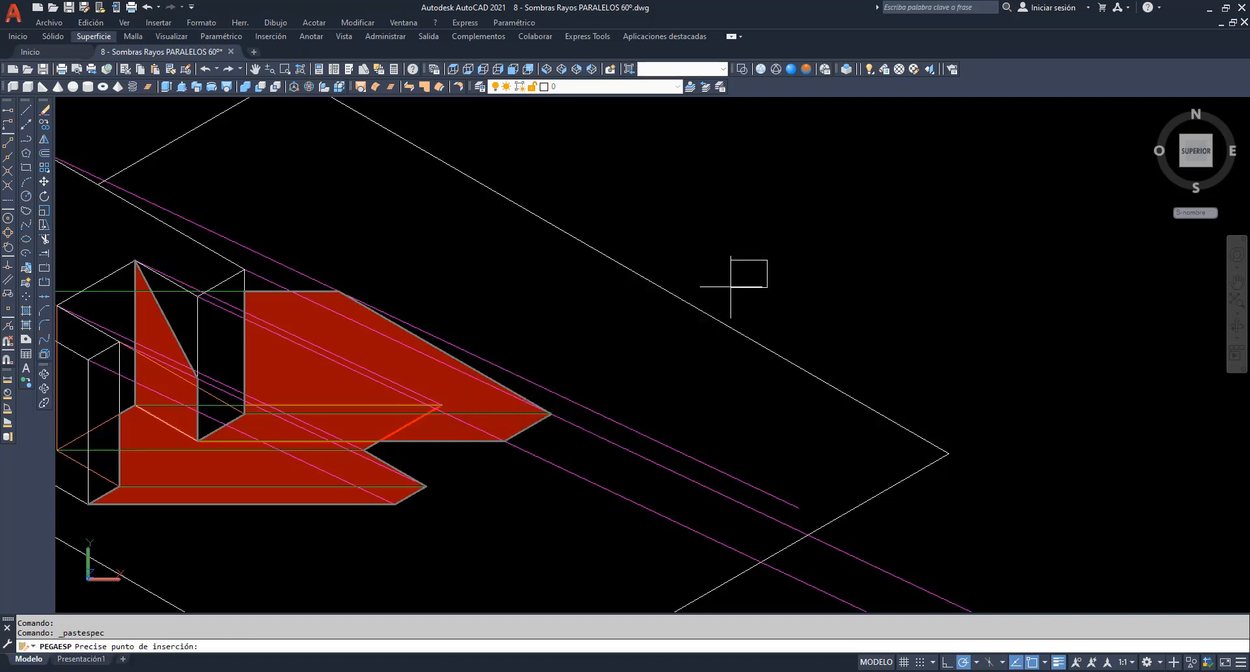
pyautogui.click(778, 322)
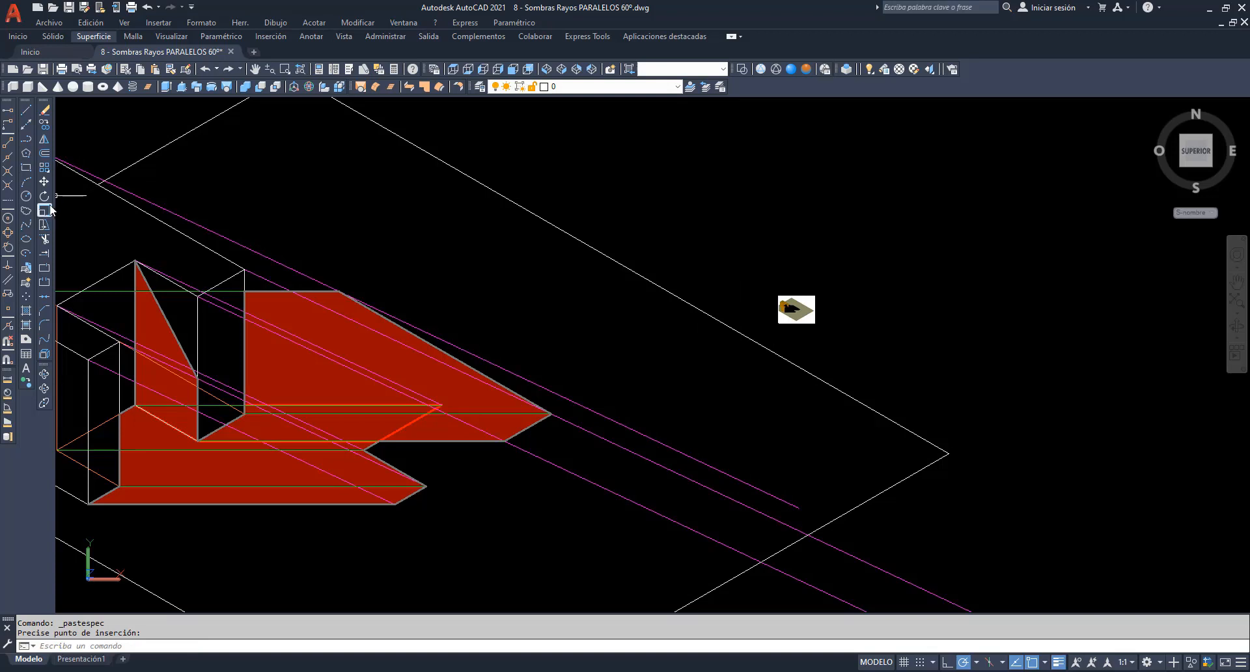
# Scale the pasted image by a factor of 20 from its lower-left corner.
pyautogui.click(50, 208)
pyautogui.click(782, 306)
pyautogui.press('Return')
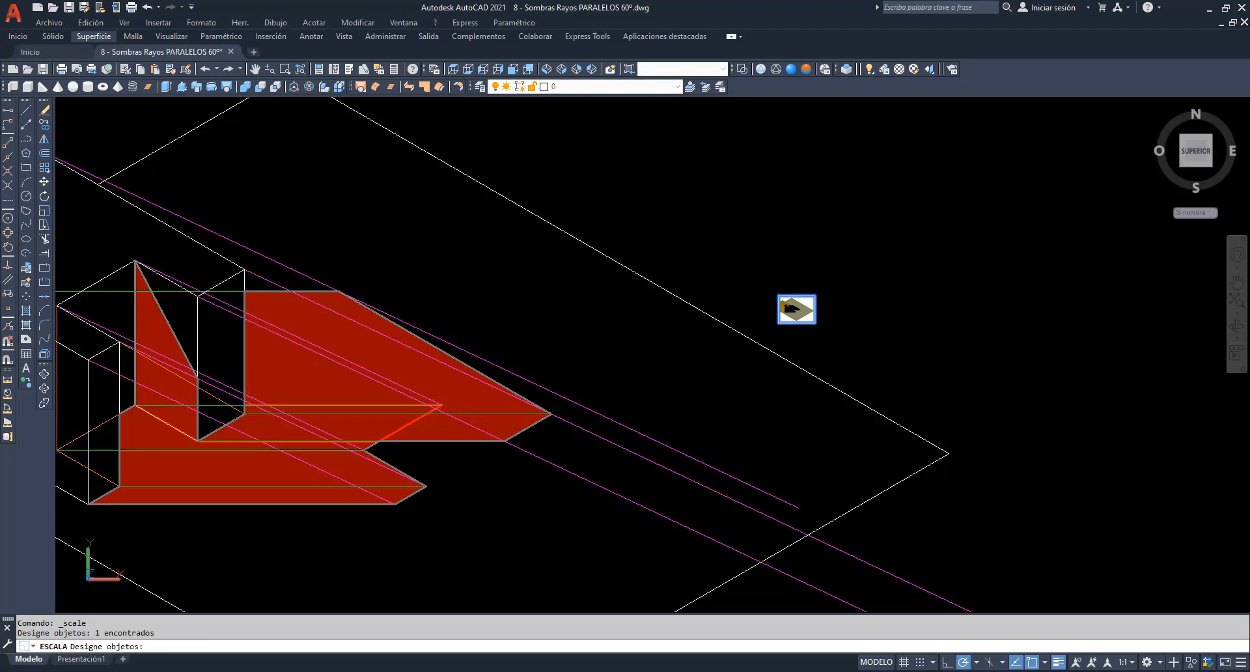
pyautogui.click(779, 323)
pyautogui.write('2')
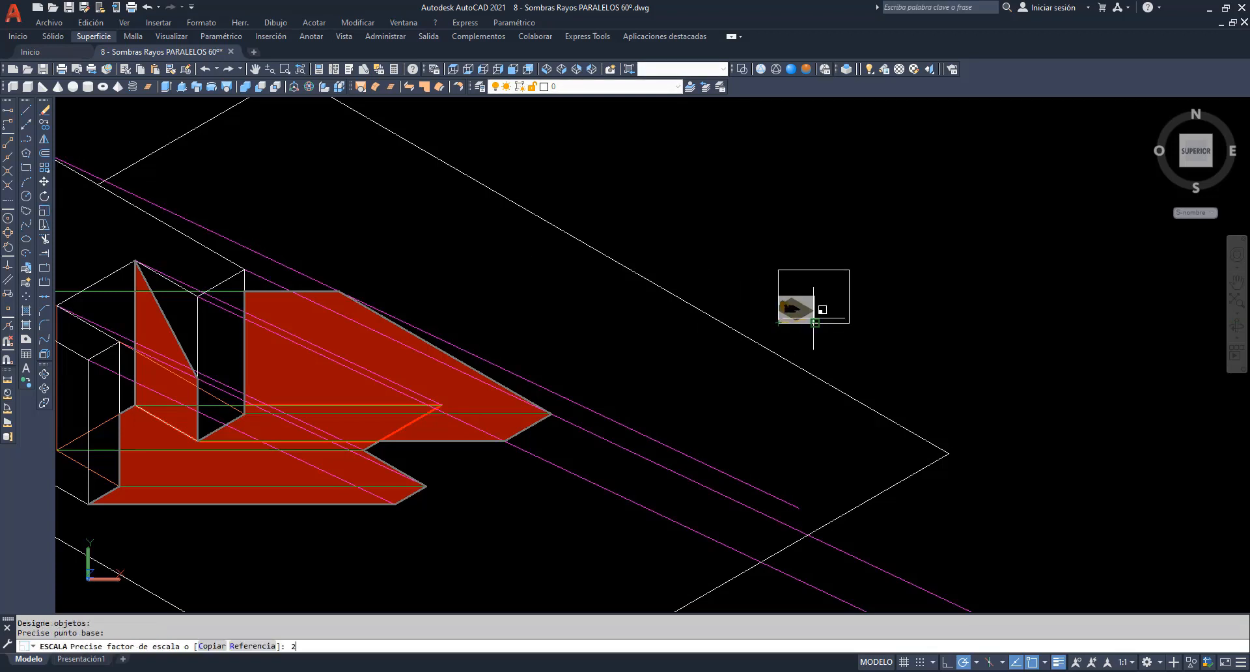
pyautogui.write('0')
pyautogui.press('Return')
# Copy the three red shadow outlines from the front arm's front base corner to the matching prism corner in the pasted image.
pyautogui.scroll(-4, 785, 267)
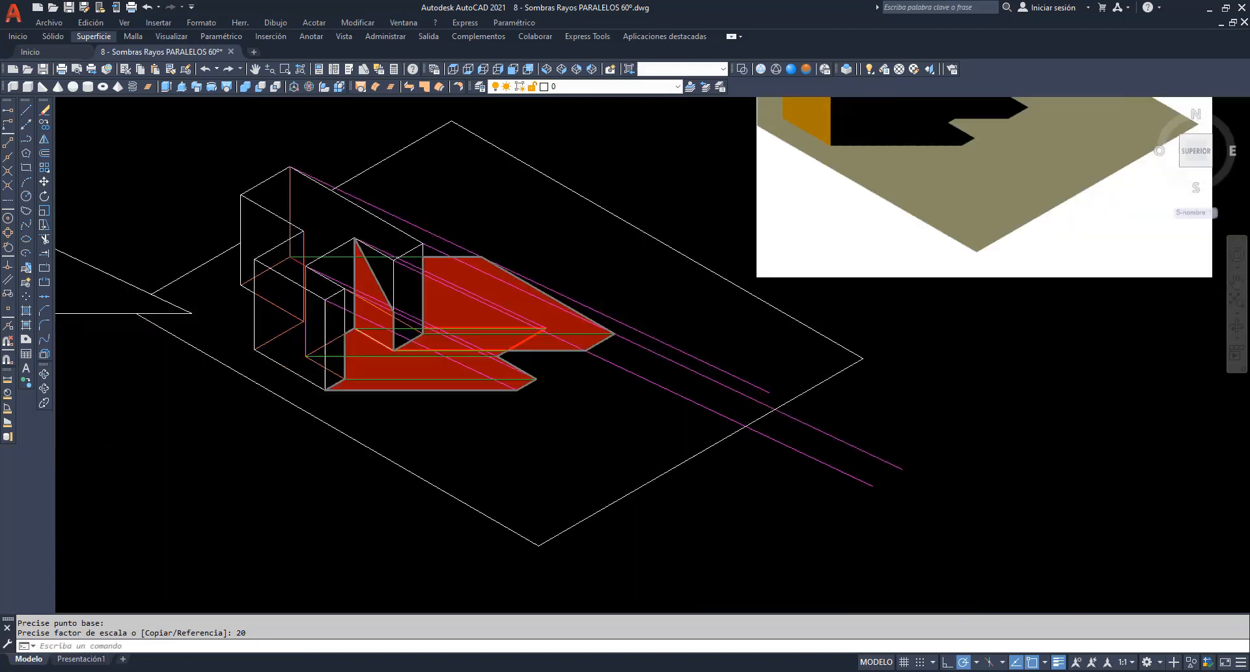
pyautogui.click(254, 69)
pyautogui.moveTo(580, 201); pyautogui.dragTo(453, 317)
pyautogui.rightClick(466, 245)
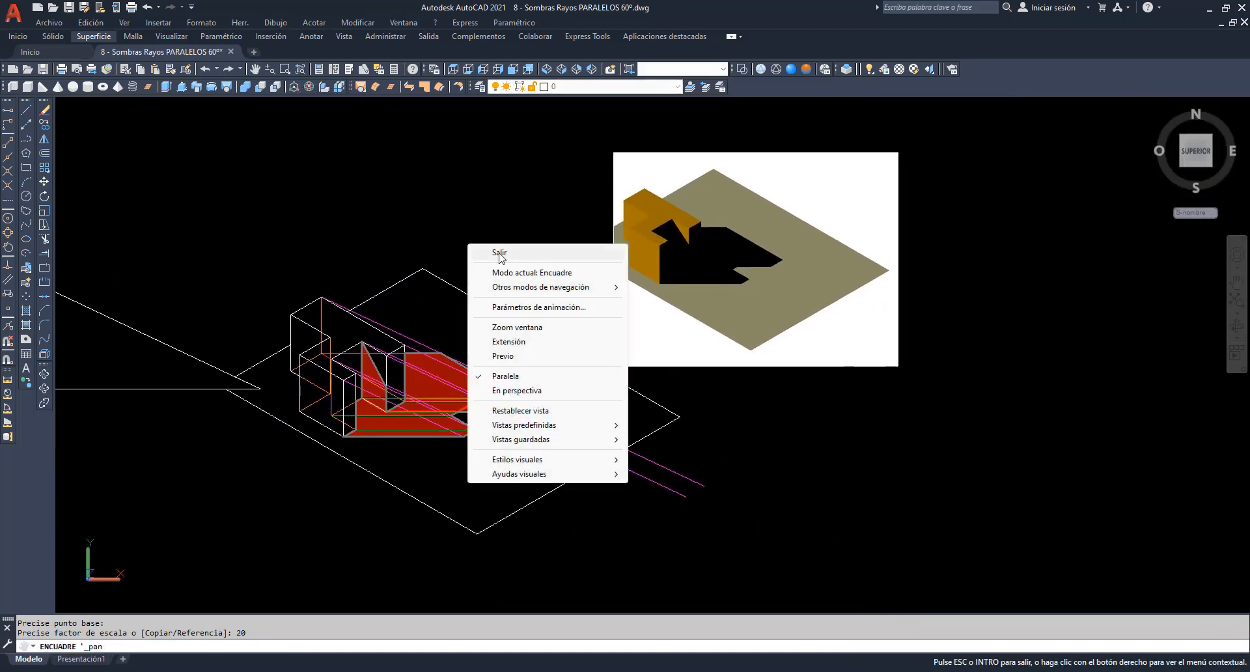
pyautogui.click(515, 254)
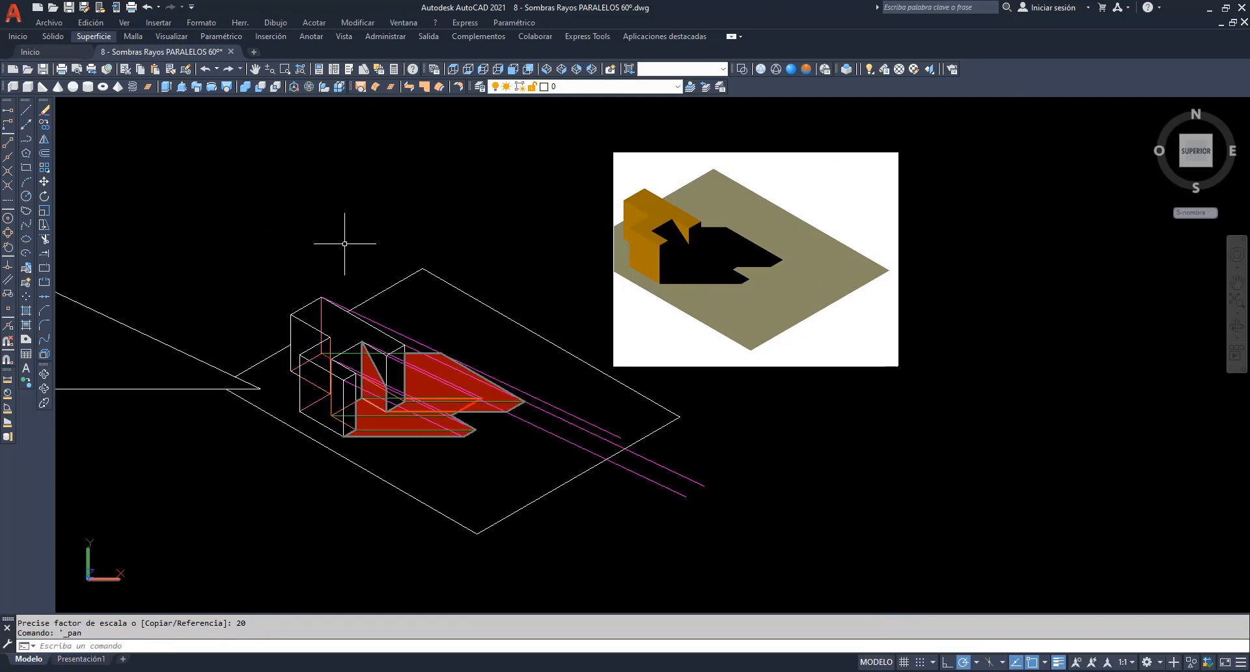
pyautogui.click(45, 124)
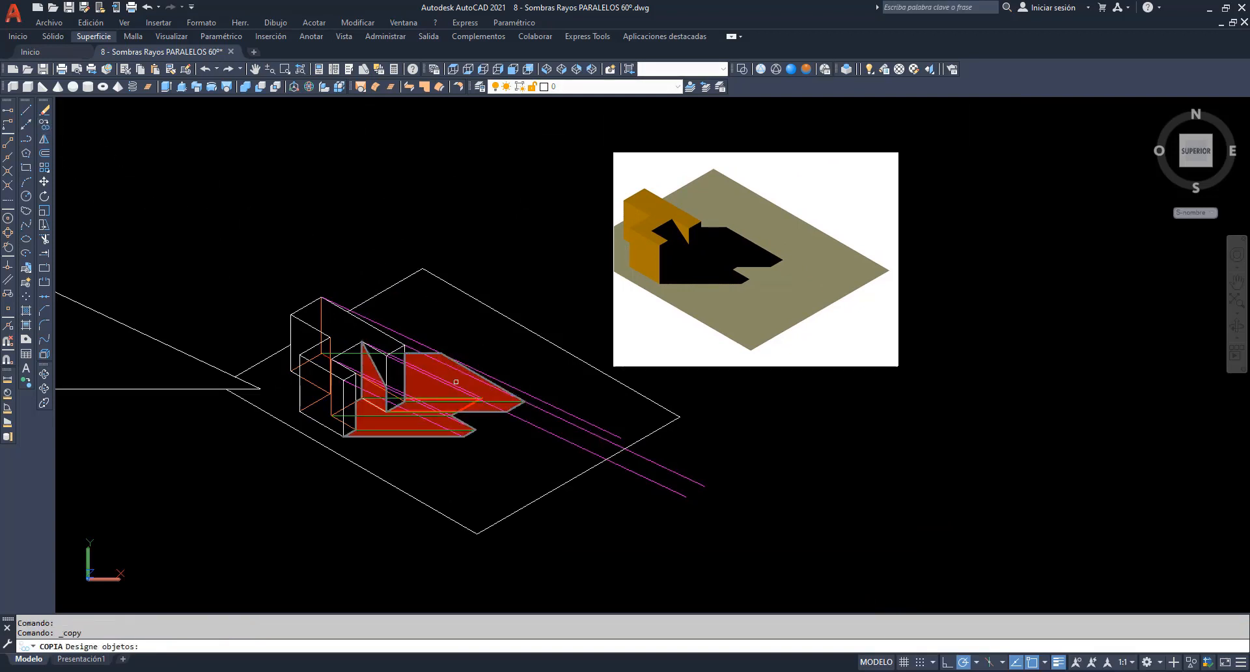
pyautogui.click(513, 408)
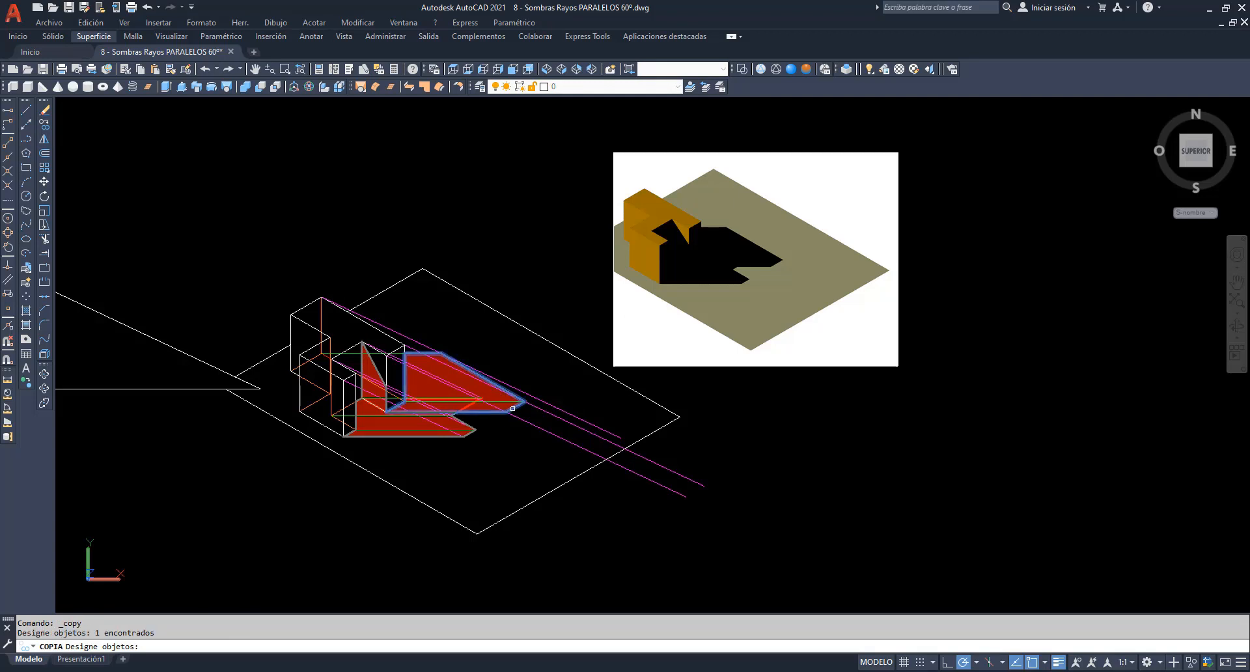
pyautogui.click(464, 419)
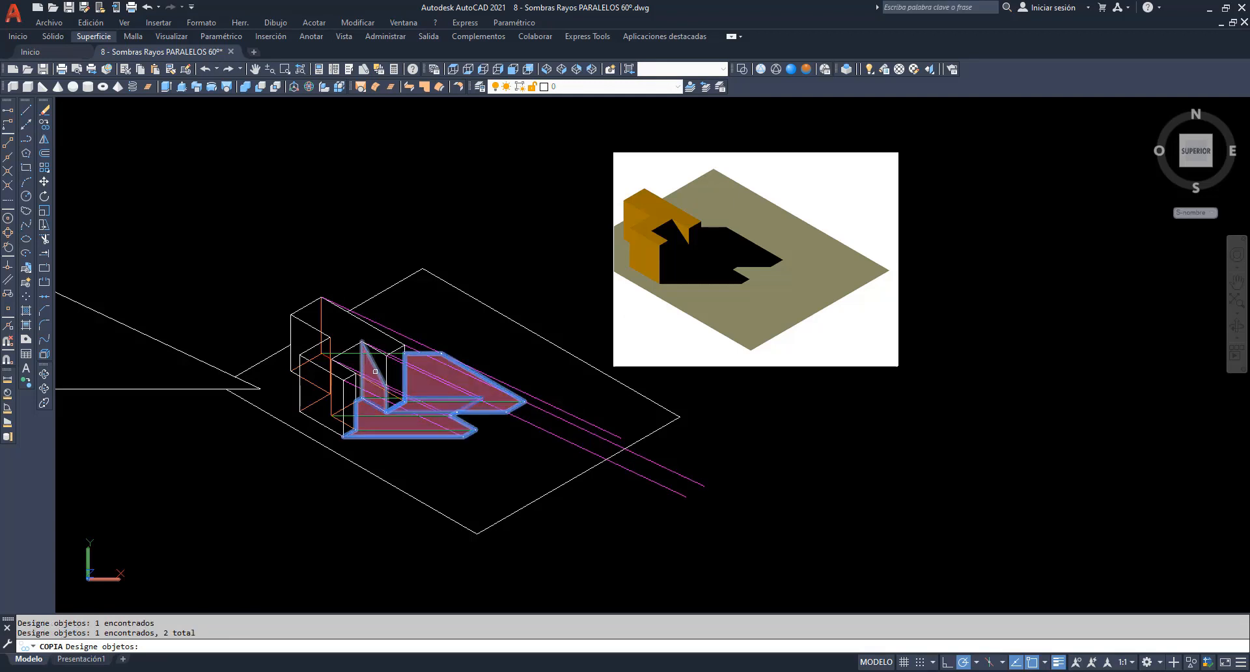
pyautogui.press('Return')
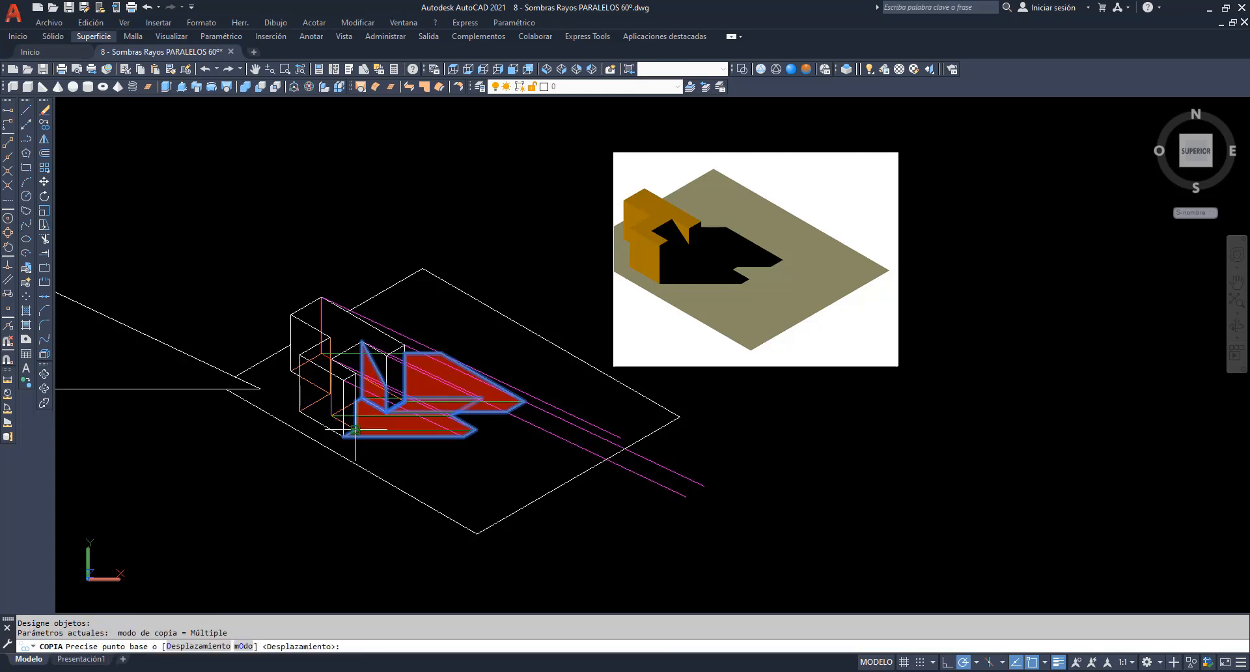
pyautogui.click(355, 429)
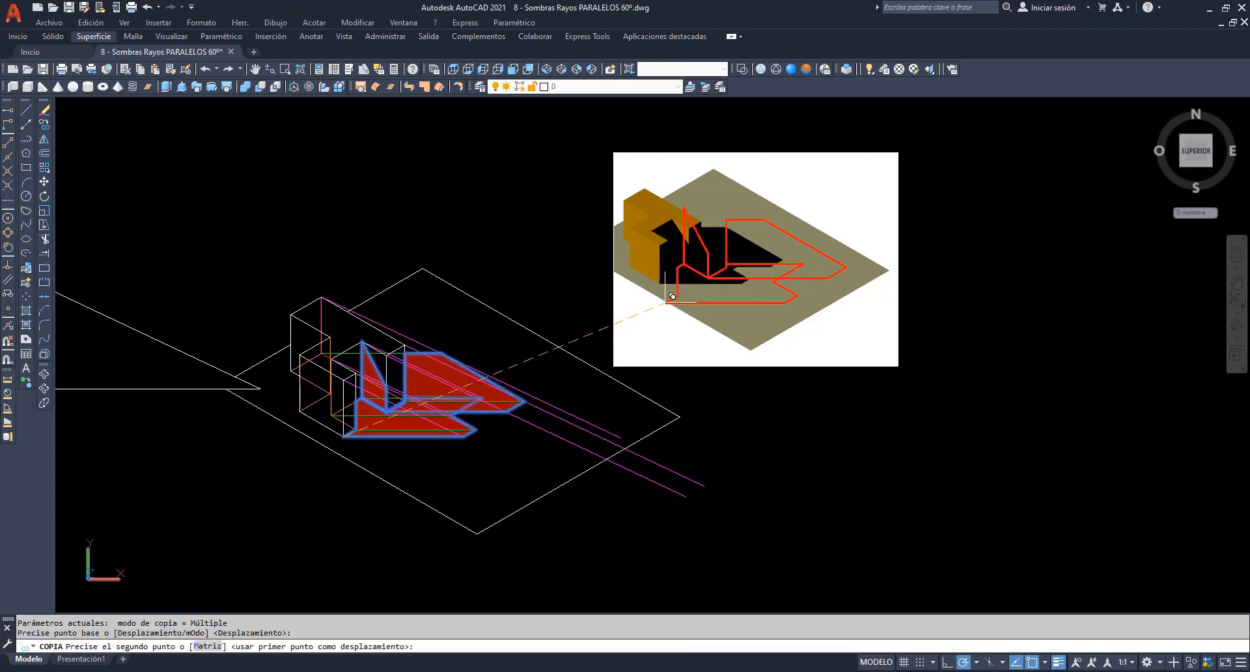
pyautogui.scroll(-2, 673, 296)
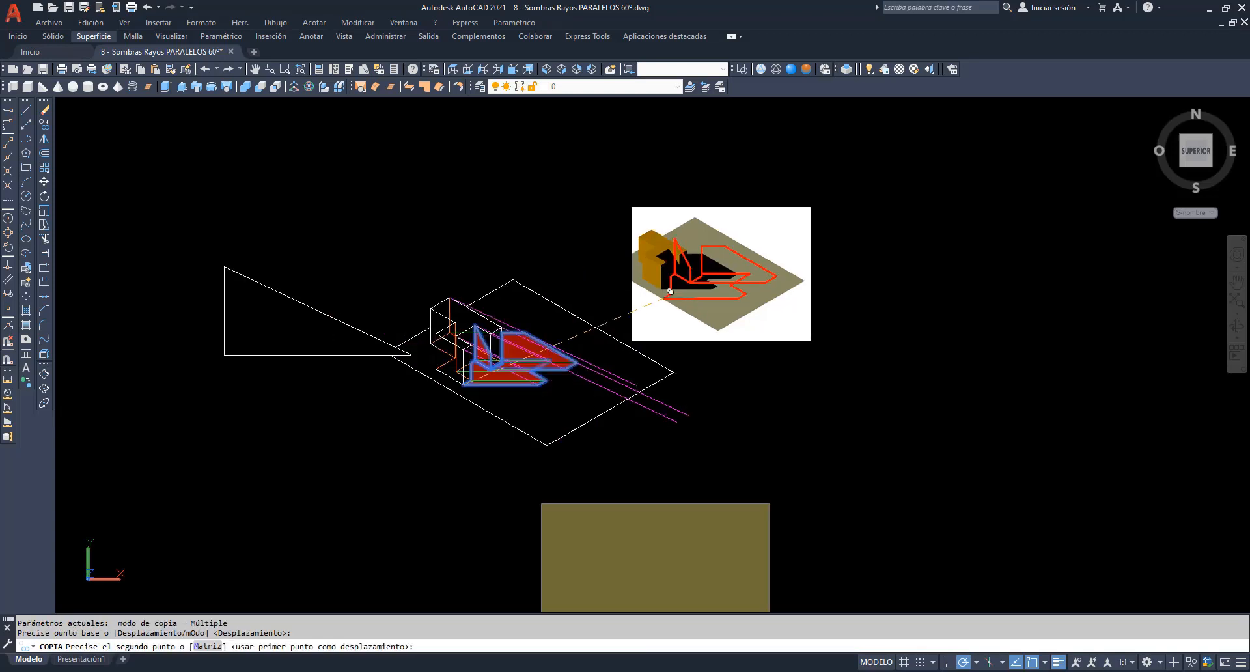
pyautogui.scroll(3, 670, 292)
pyautogui.scroll(4, 662, 273)
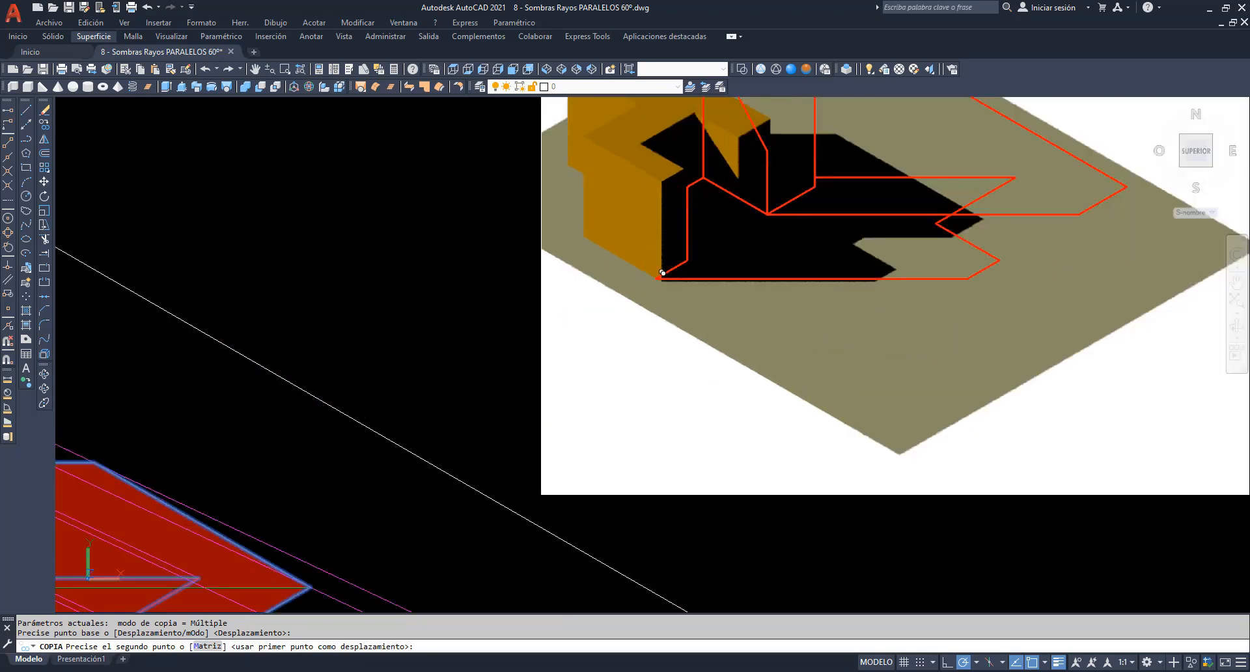
pyautogui.scroll(4, 661, 273)
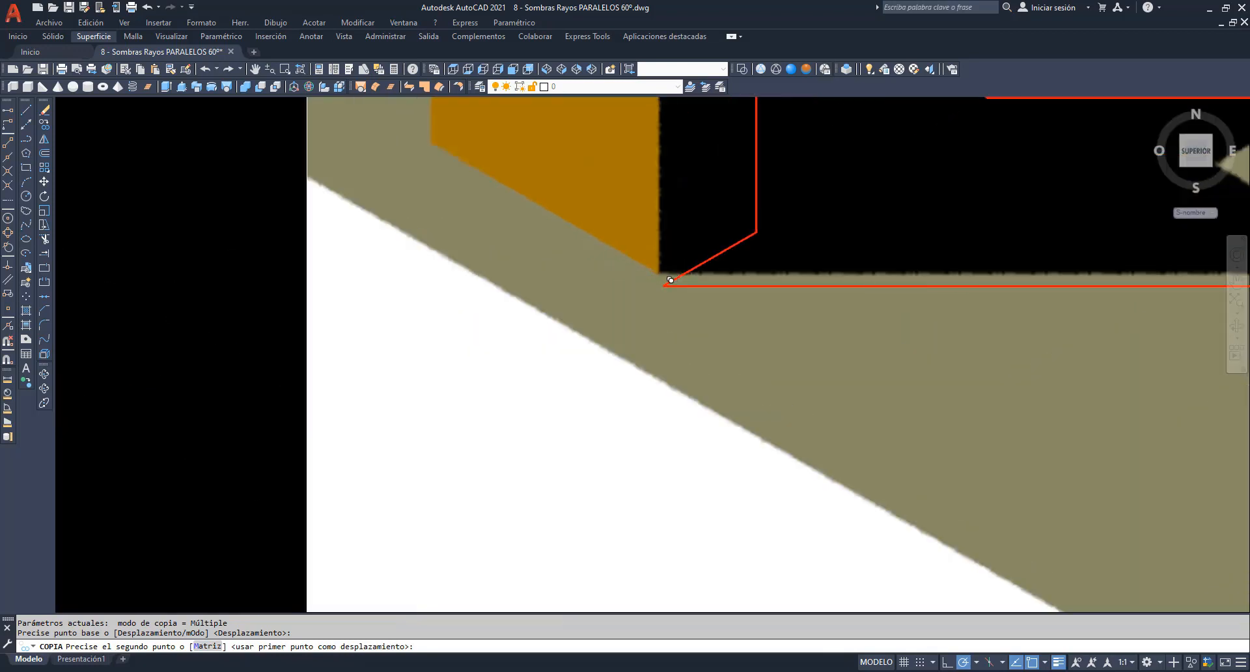
pyautogui.click(659, 272)
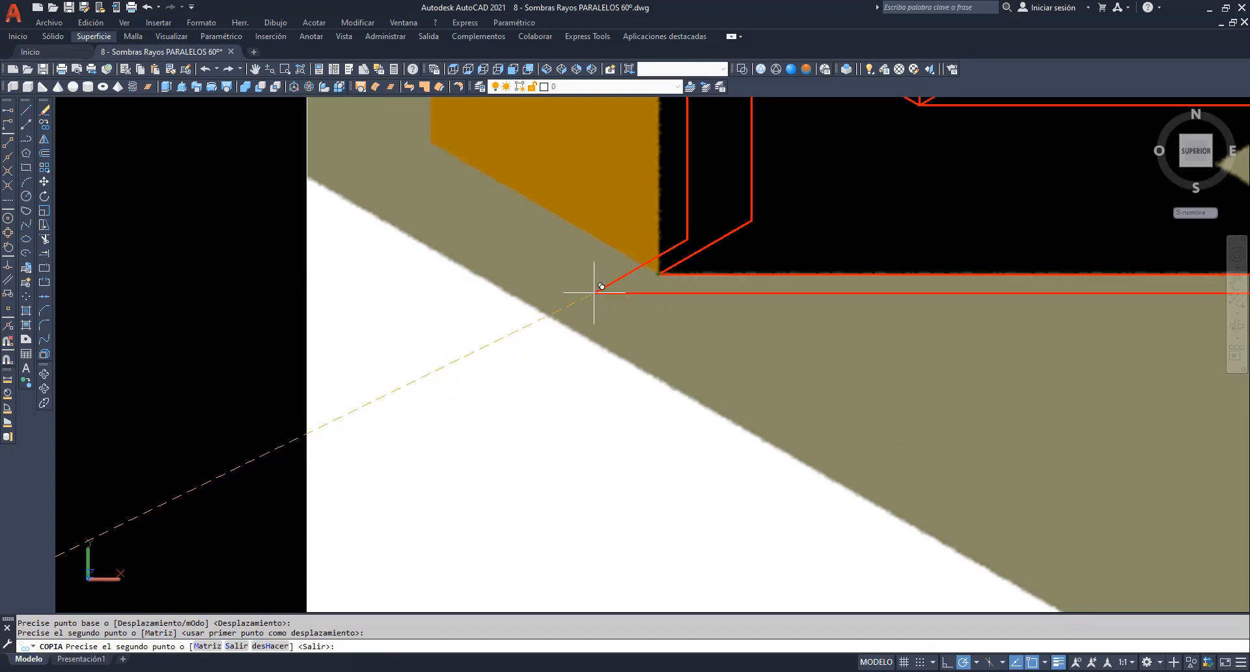
# Scale the three copied red outlines from the prism's front base corner until they match the shadow in the pasted image.
pyautogui.press('Escape')
pyautogui.scroll(-6, 576, 260)
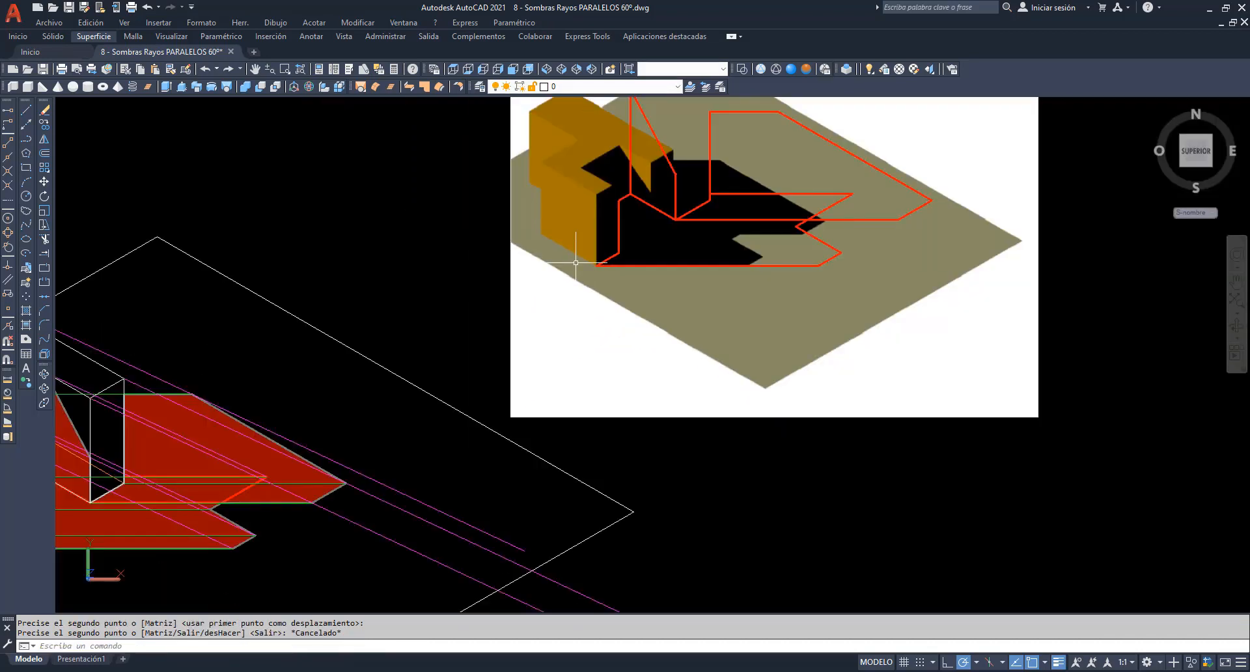
pyautogui.click(260, 70)
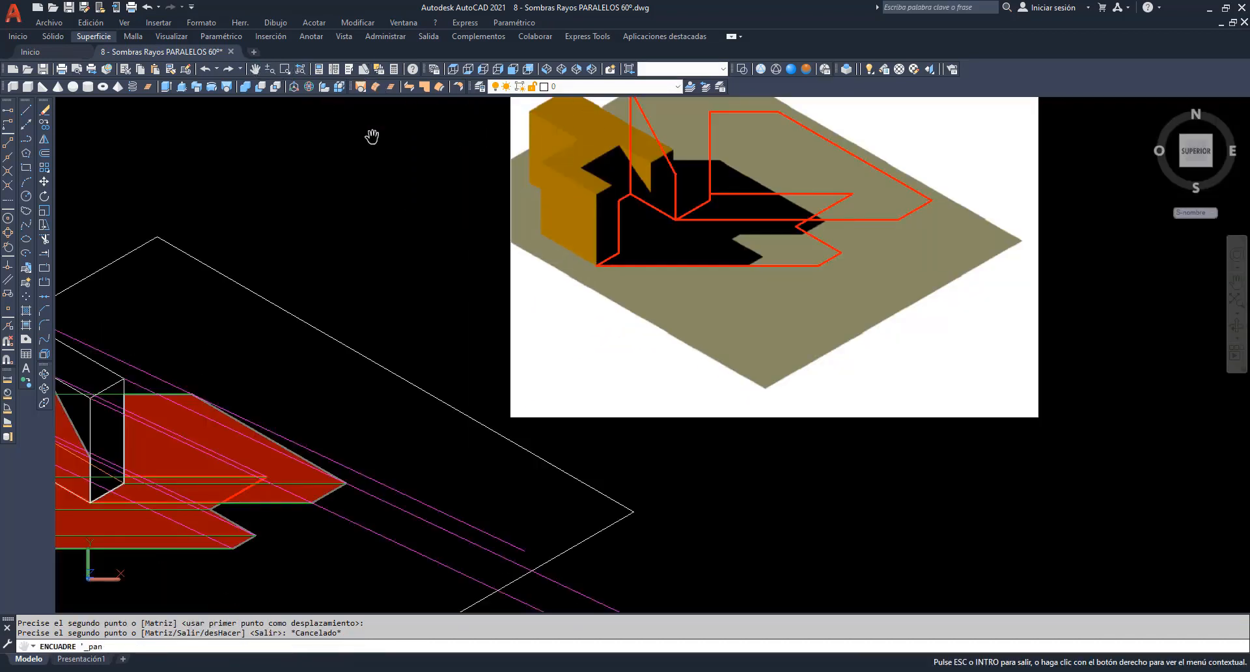
pyautogui.moveTo(371, 131); pyautogui.dragTo(399, 232)
pyautogui.rightClick(393, 227)
pyautogui.click(408, 230)
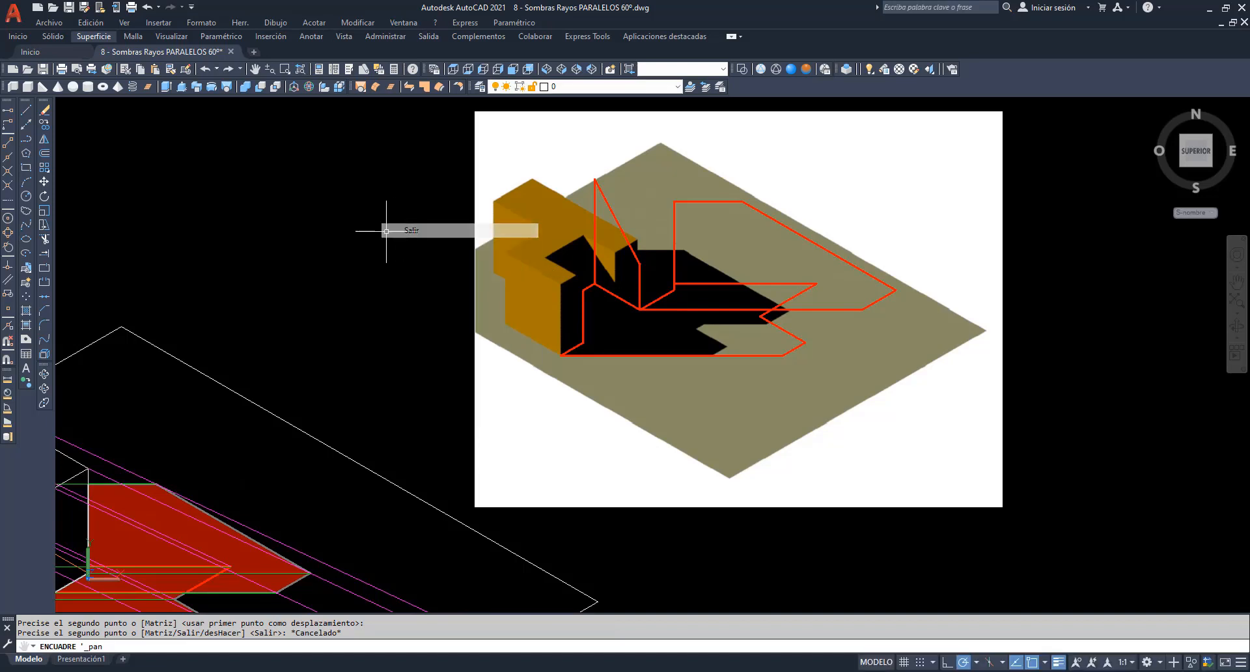
pyautogui.click(44, 210)
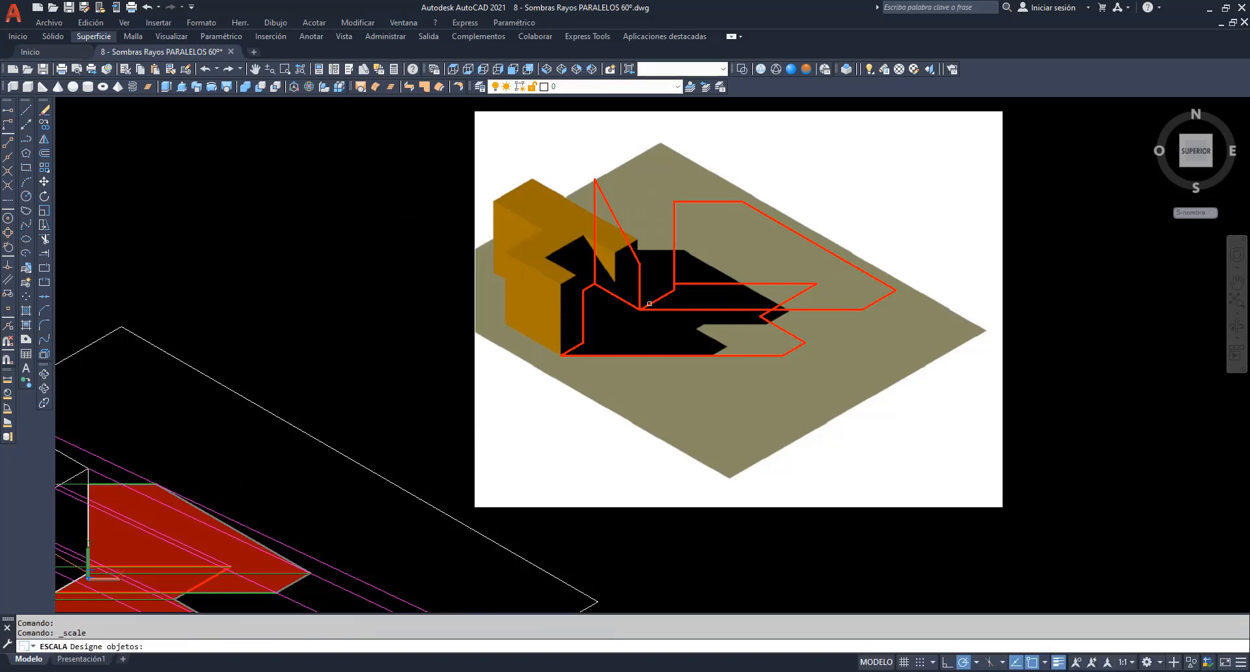
pyautogui.click(802, 368)
pyautogui.click(598, 280)
pyautogui.press('Return')
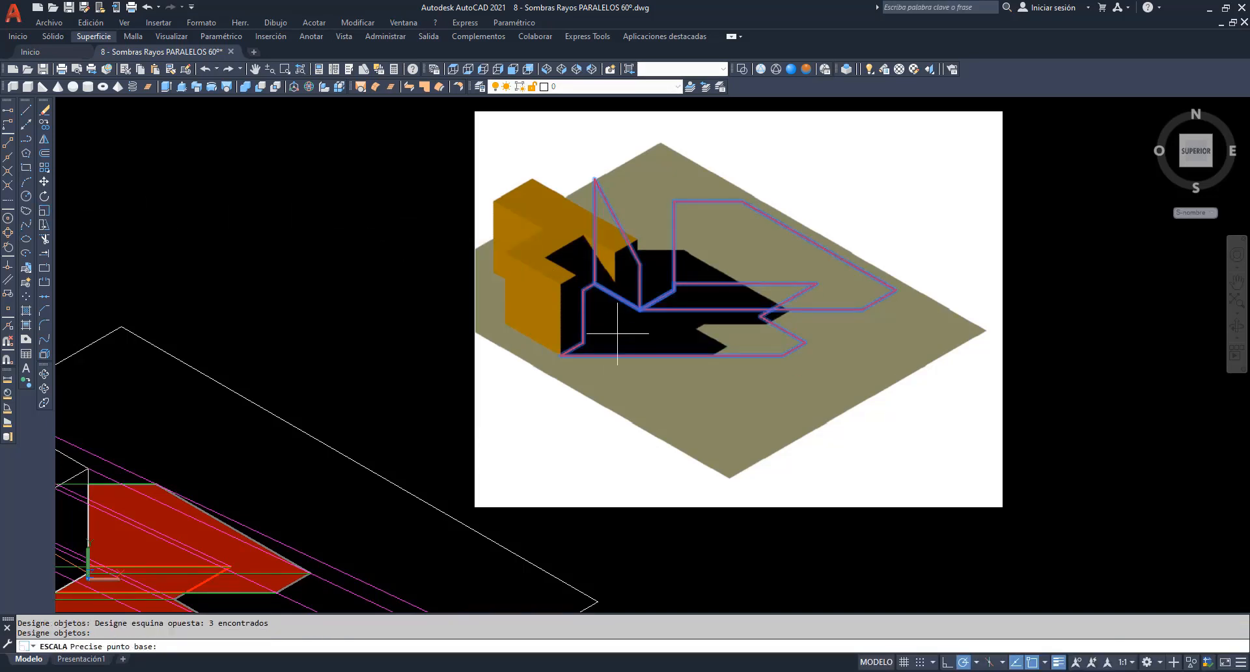
pyautogui.click(559, 355)
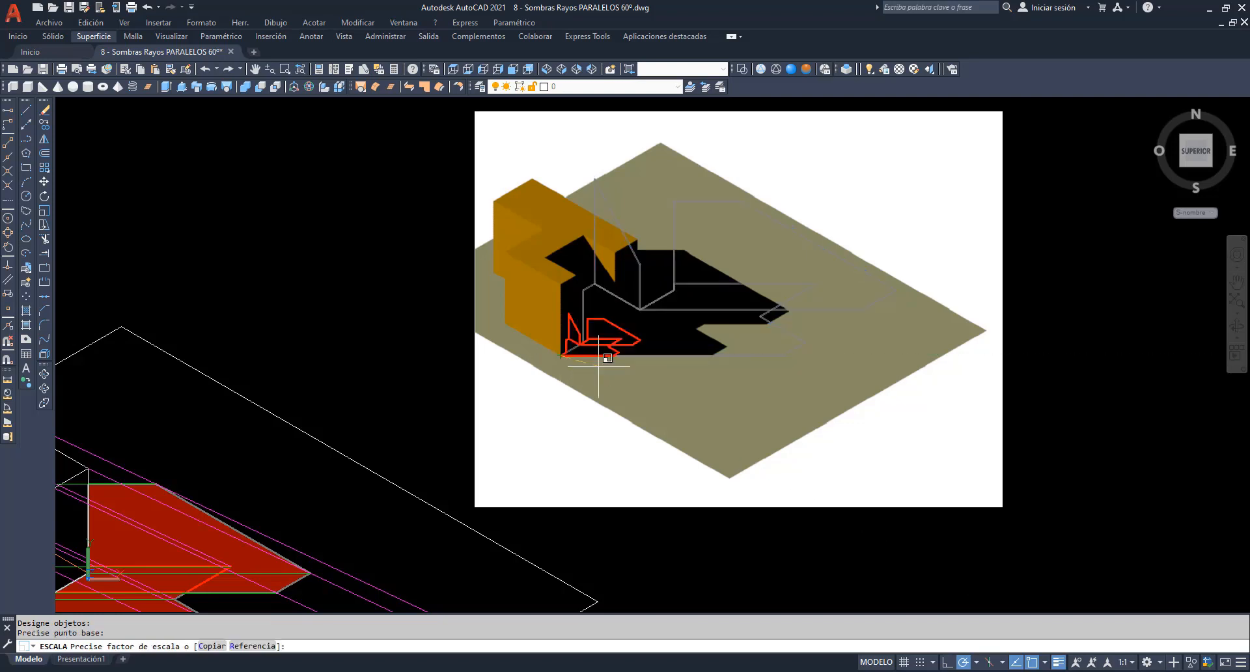
pyautogui.click(669, 393)
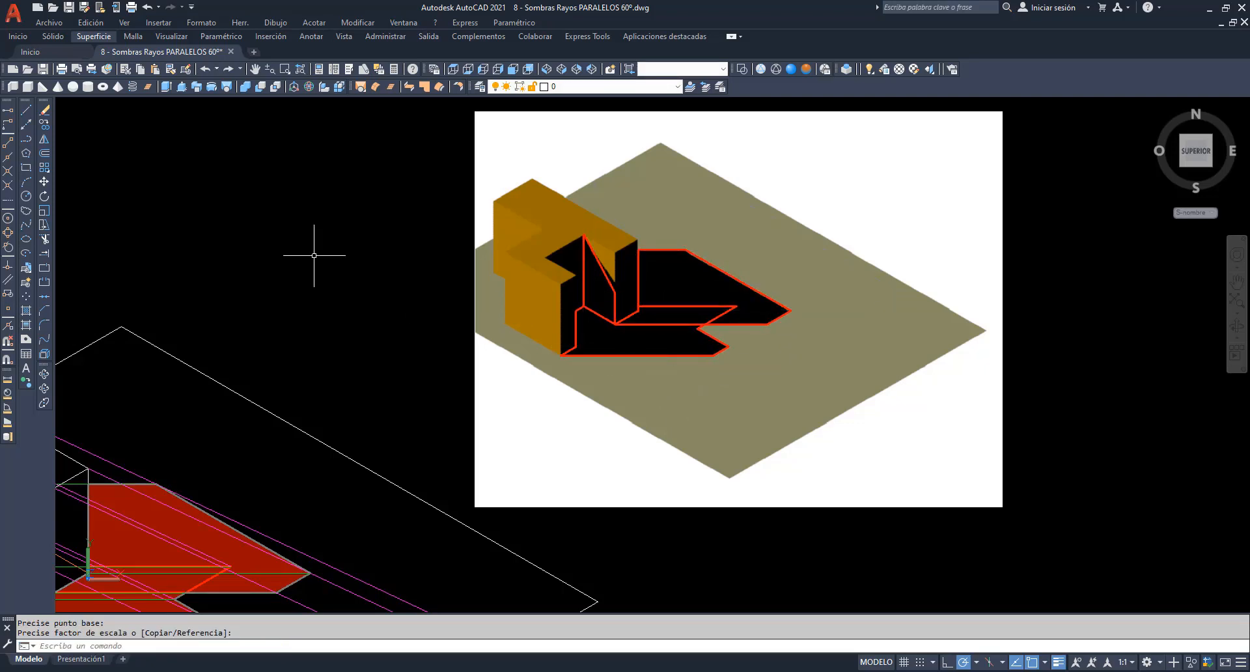
# Hide the prism and construction layers in the isometric drawing and erase the leftover red outline inside the merged shadow region.
pyautogui.click(255, 69)
pyautogui.moveTo(258, 308)
pyautogui.mouseDown()
pyautogui.moveTo(493, 181)
pyautogui.moveTo(602, 142)
pyautogui.mouseUp()
pyautogui.moveTo(472, 421); pyautogui.dragTo(586, 348)
pyautogui.scroll(2, 586, 349)
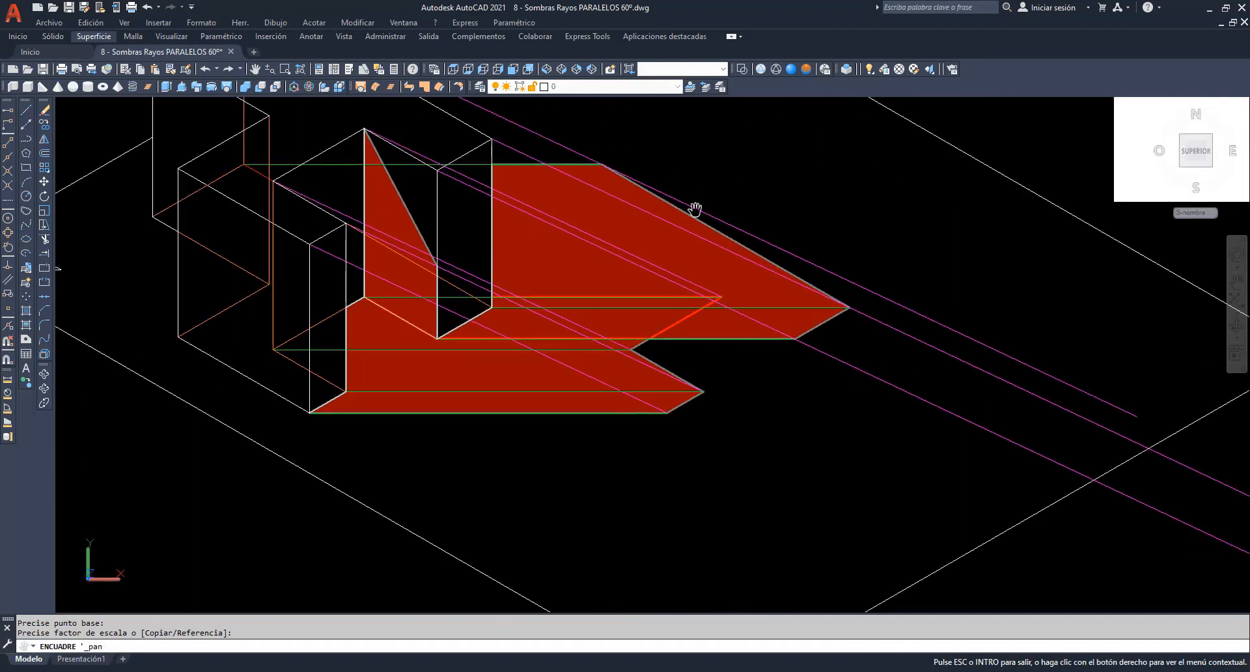
pyautogui.rightClick(716, 168)
pyautogui.click(746, 176)
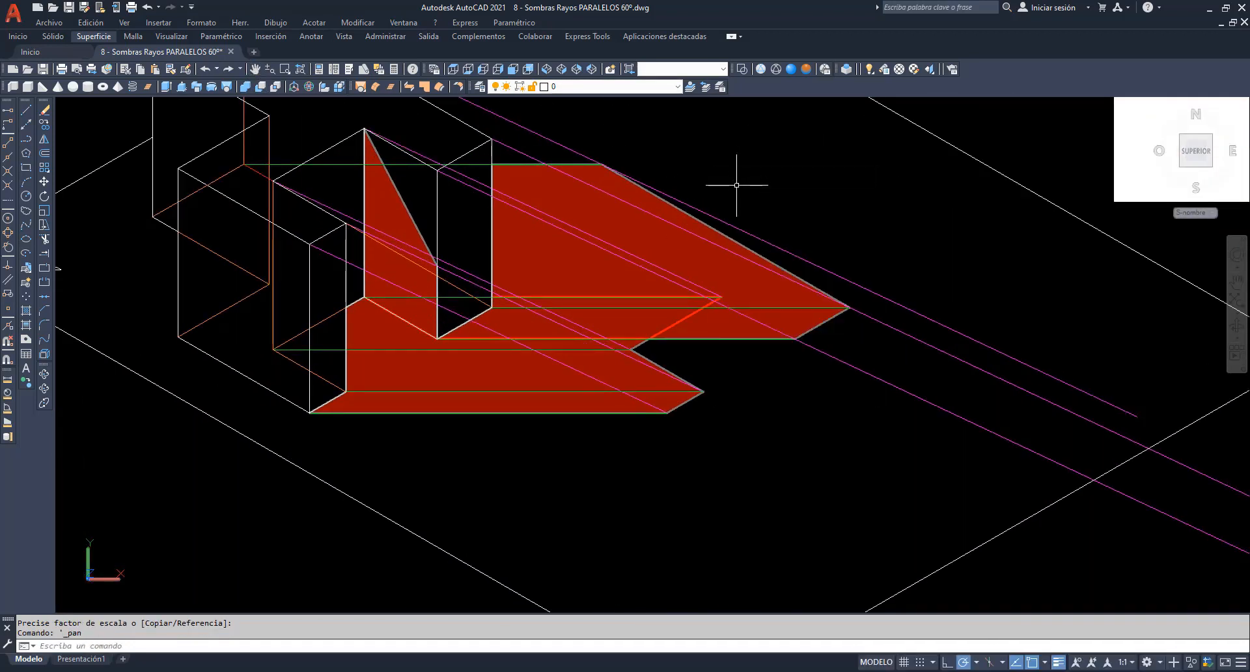
pyautogui.press('Delete')
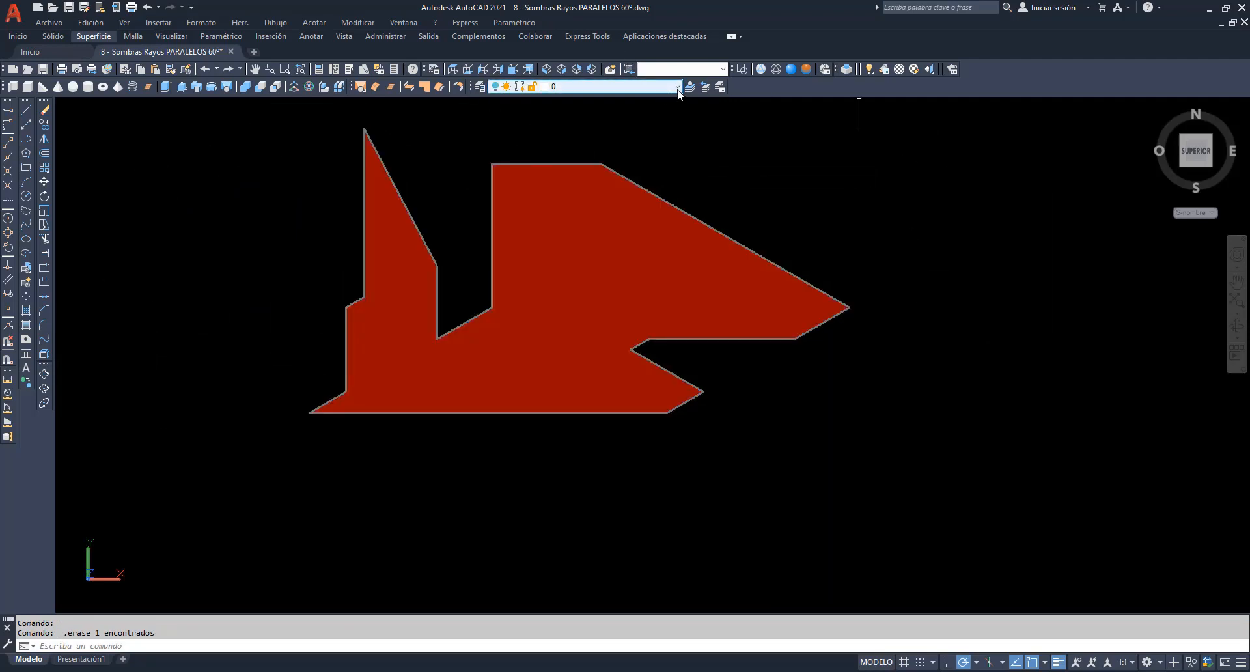
# Make layer sombra 3 current and explode the merged shadow region into its outline.
pyautogui.click(657, 86)
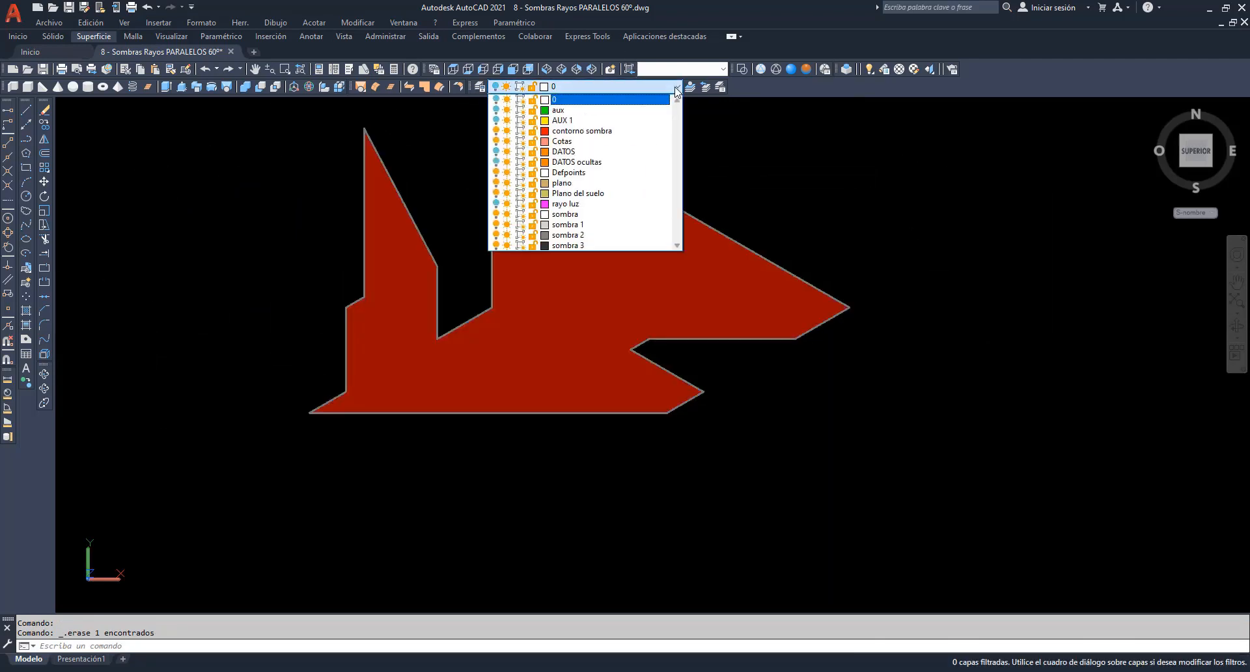
pyautogui.click(593, 245)
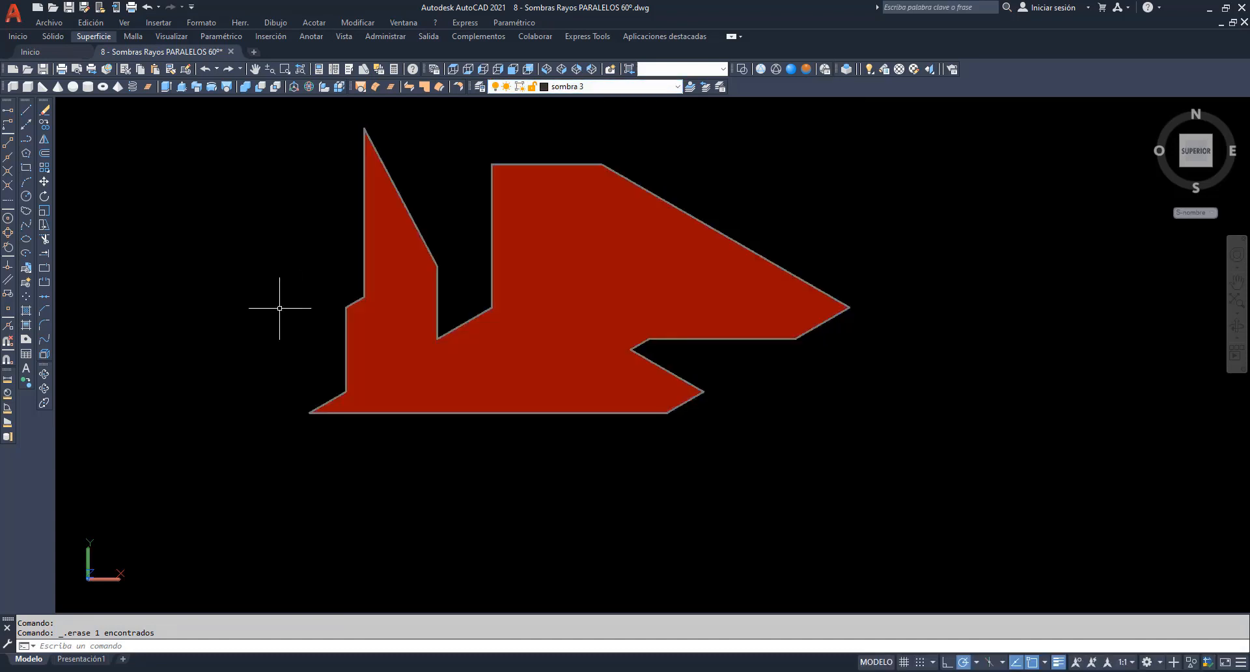
pyautogui.click(43, 355)
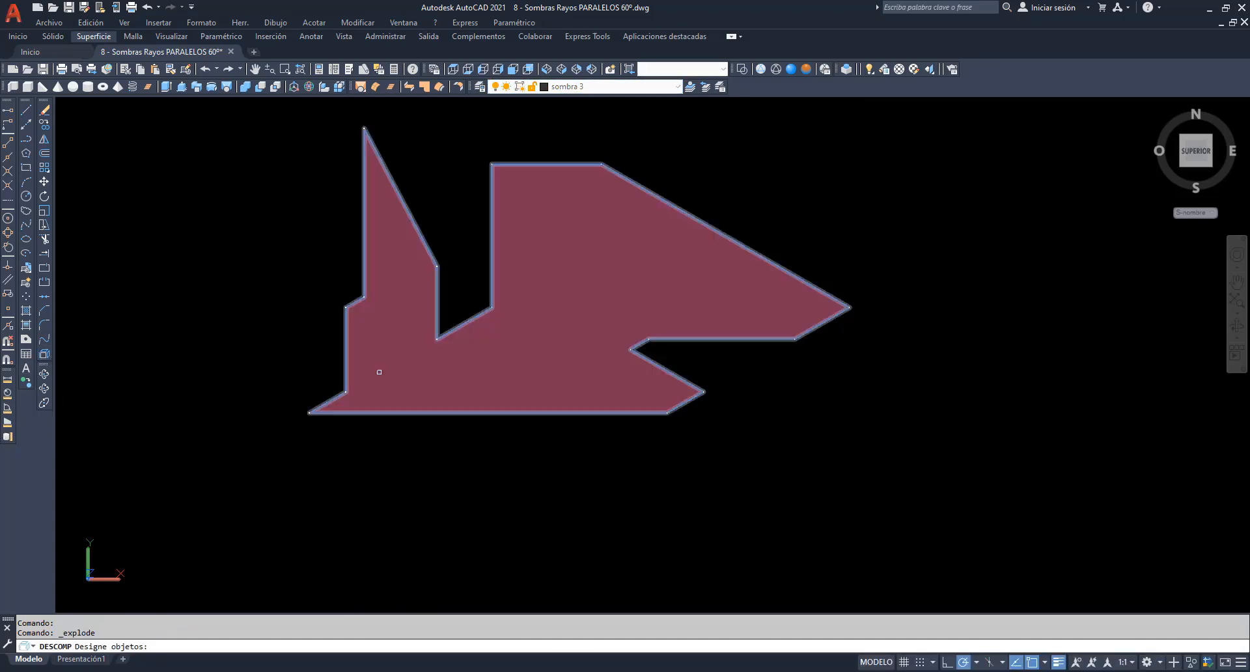
pyautogui.click(379, 372)
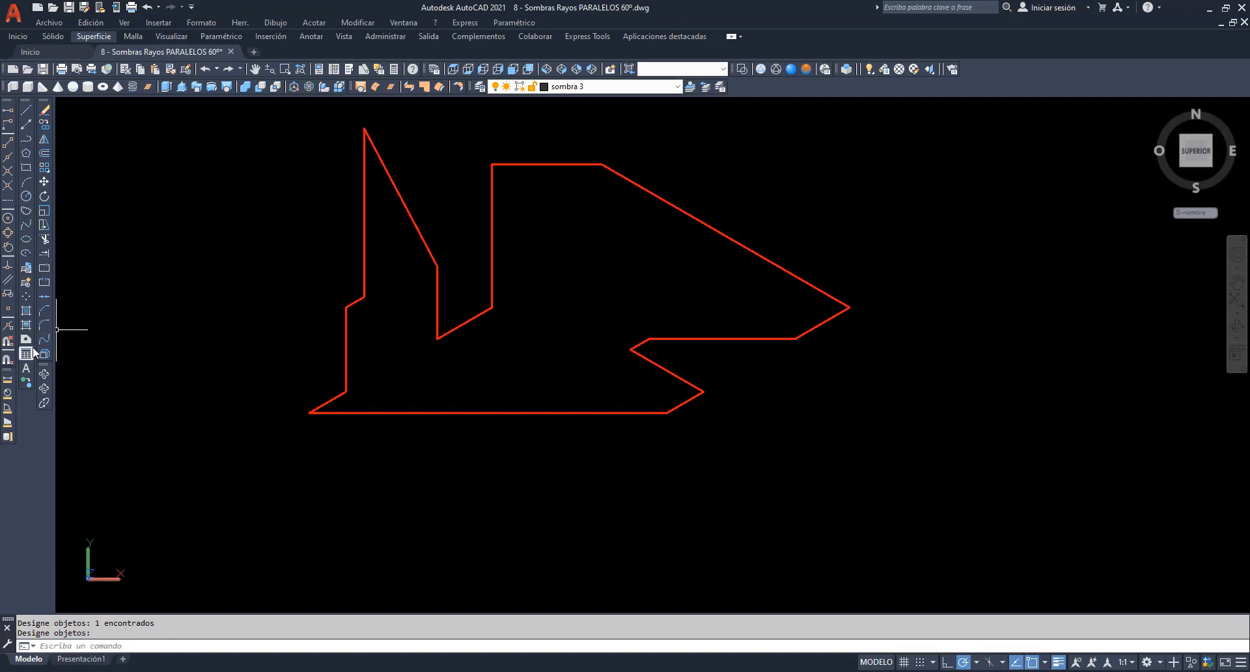
# Hatch the inside of the shadow outline with the SOLID pattern on layer sombra 3.
pyautogui.click(26, 313)
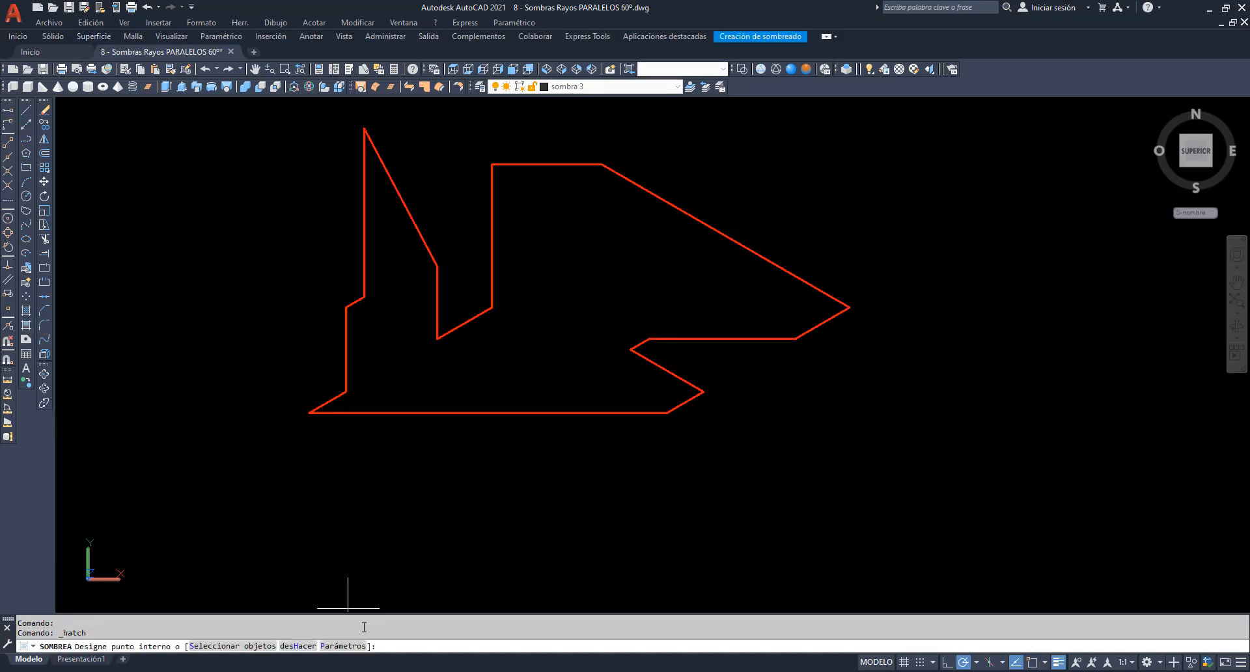
pyautogui.click(343, 646)
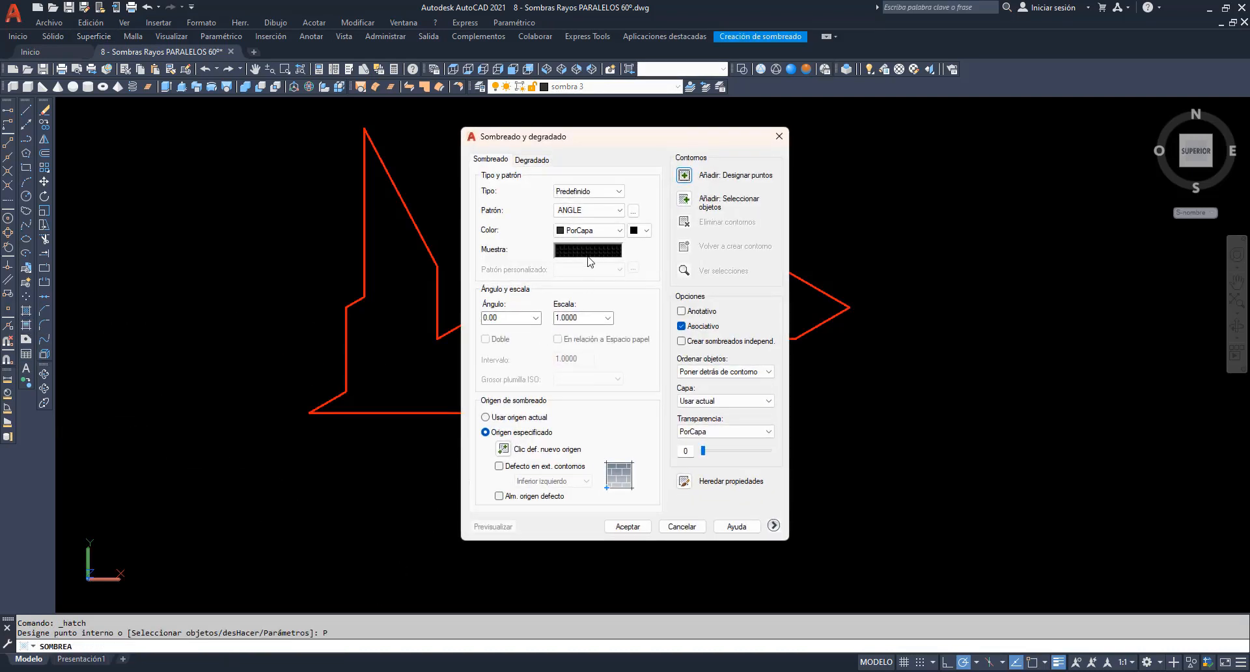
pyautogui.click(588, 256)
pyautogui.click(551, 364)
pyautogui.click(603, 572)
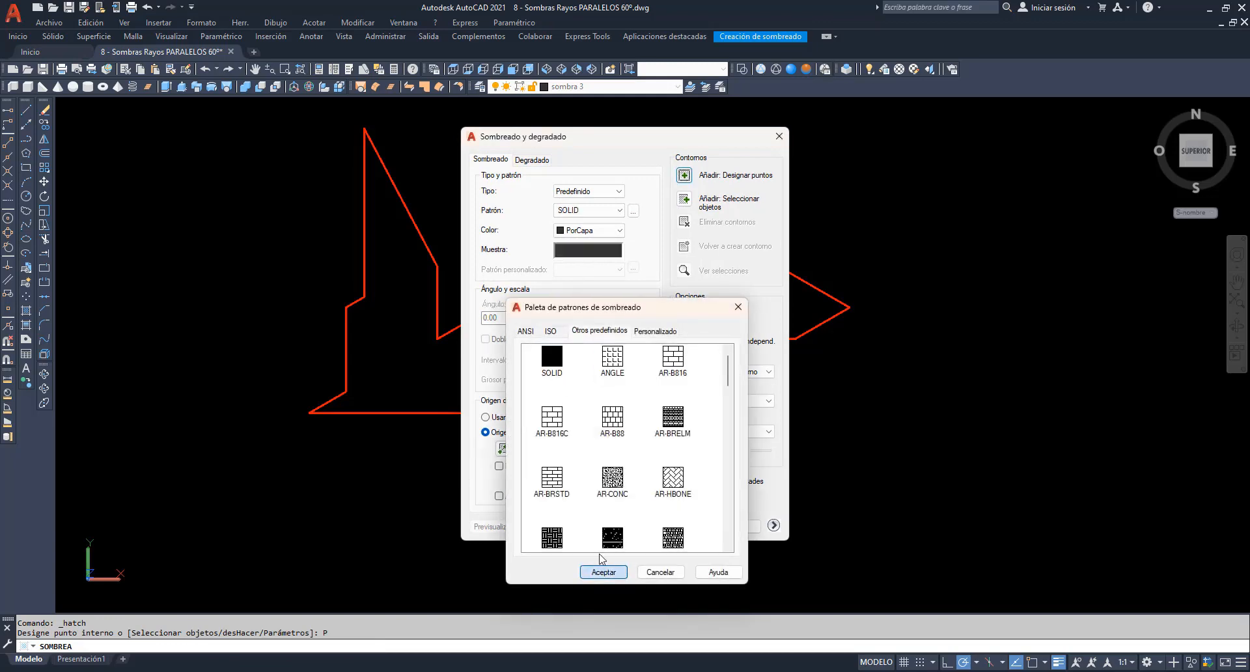
pyautogui.click(684, 174)
pyautogui.click(673, 320)
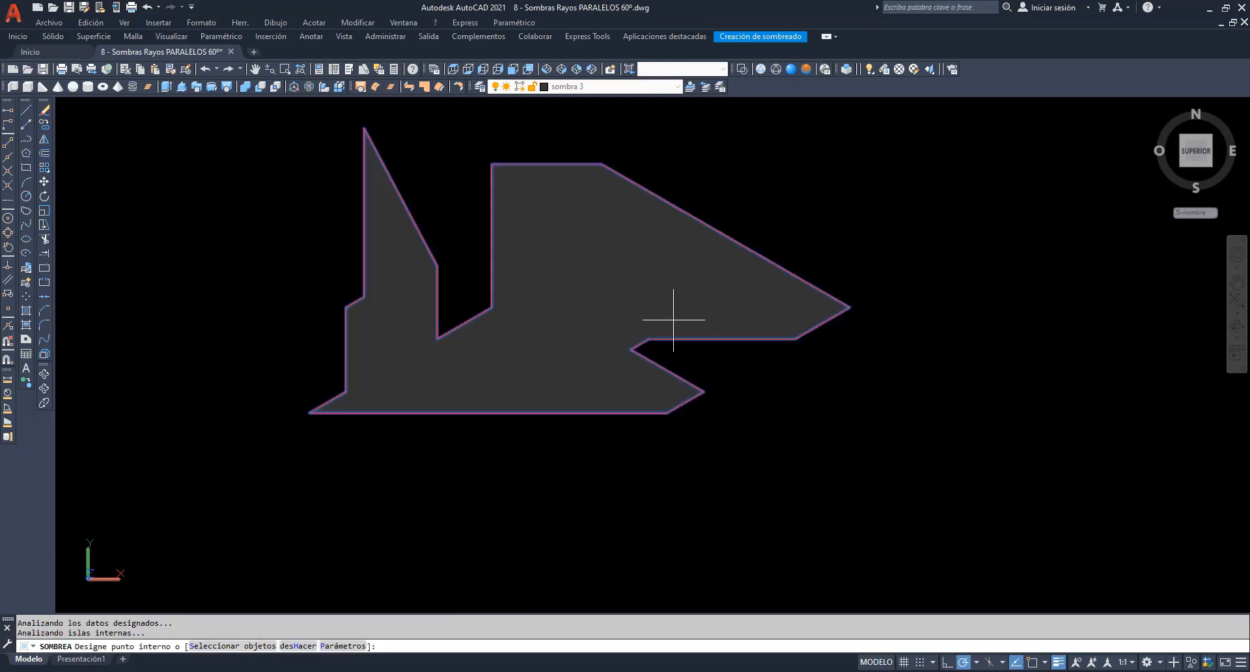
pyautogui.press('Return')
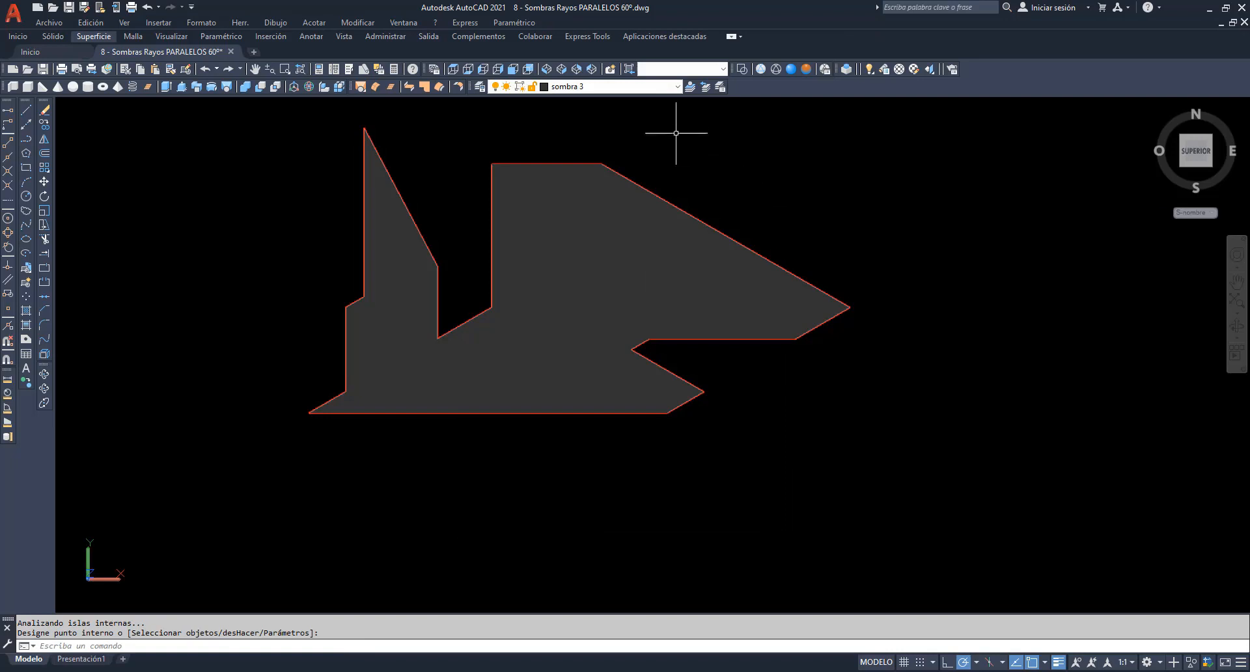
# Turn layer 0 back on to show the prism and ground plane with the shadow.
pyautogui.click(676, 88)
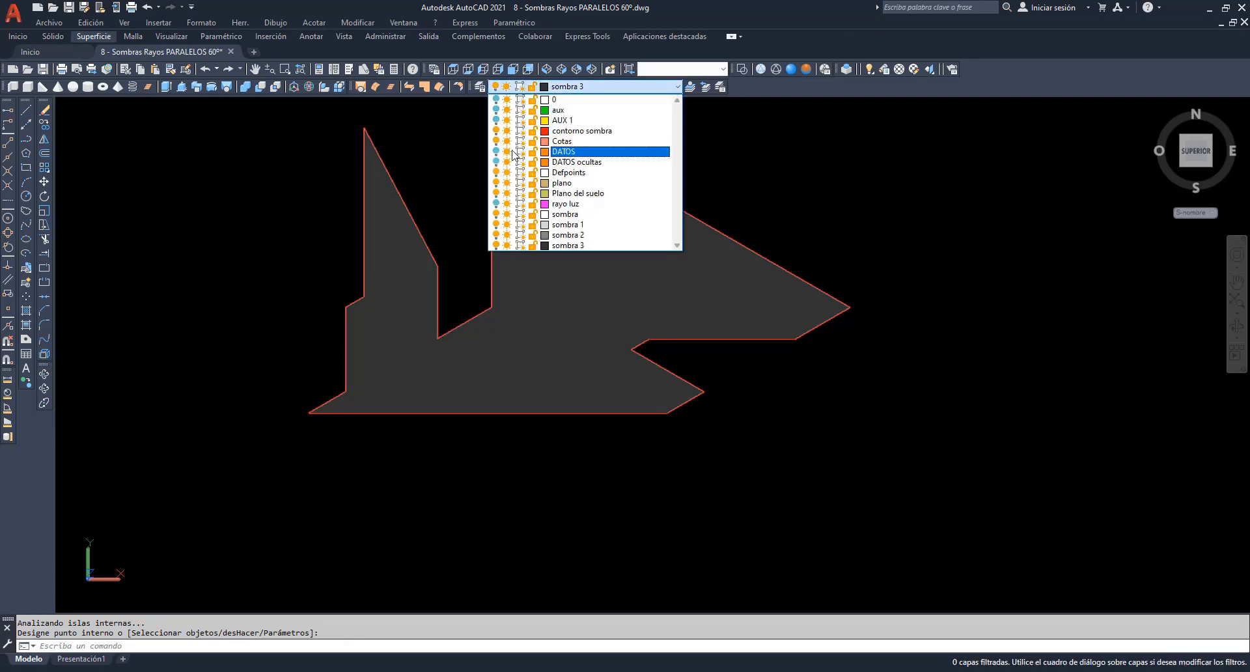
pyautogui.click(496, 99)
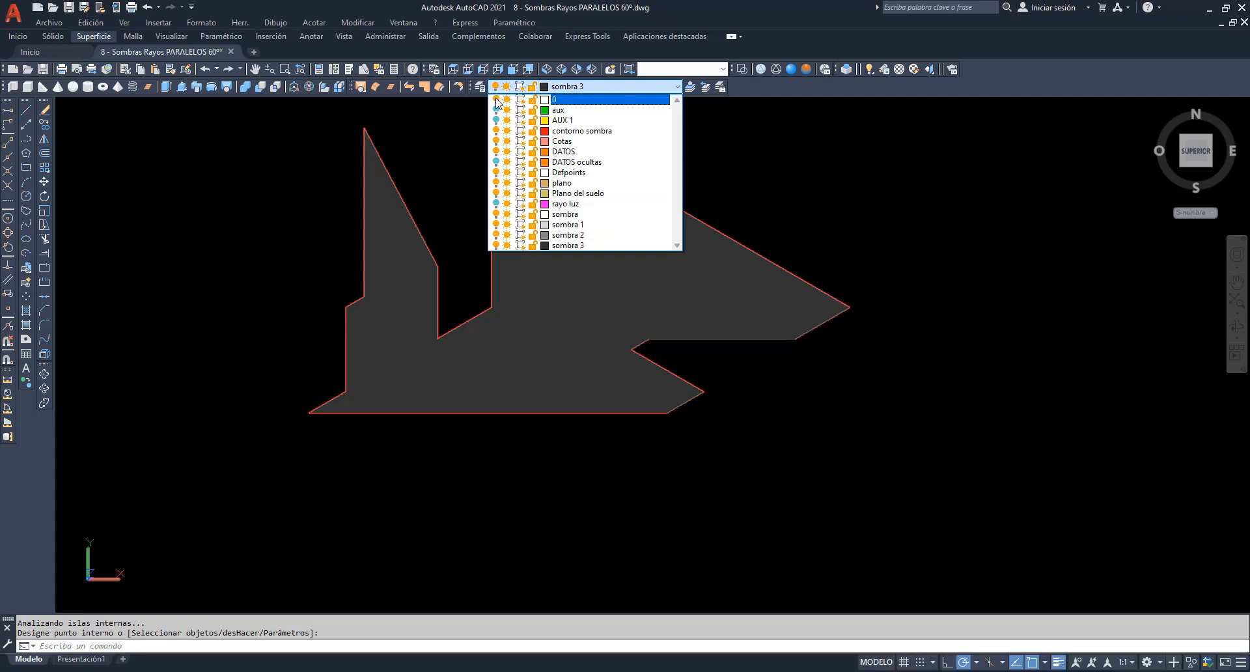
pyautogui.click(818, 179)
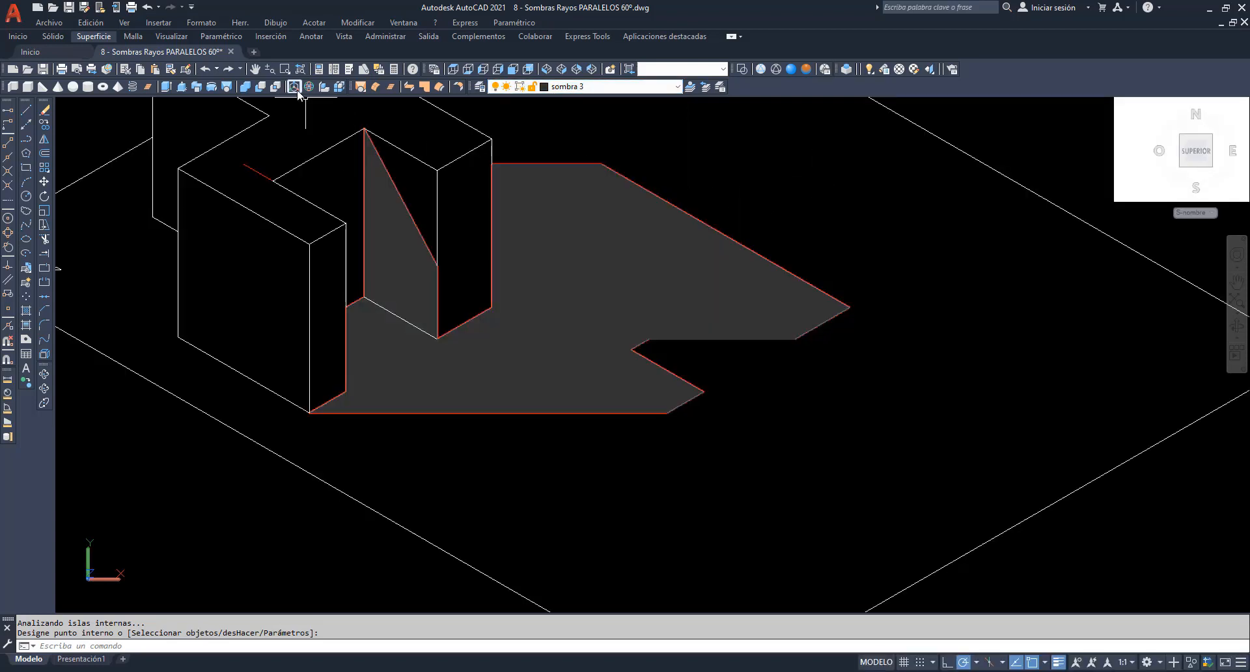
# Make layer sombra 2 current and fill the shaded end faces of both prism arms with solid hatch.
pyautogui.click(256, 70)
pyautogui.moveTo(293, 134); pyautogui.dragTo(416, 242)
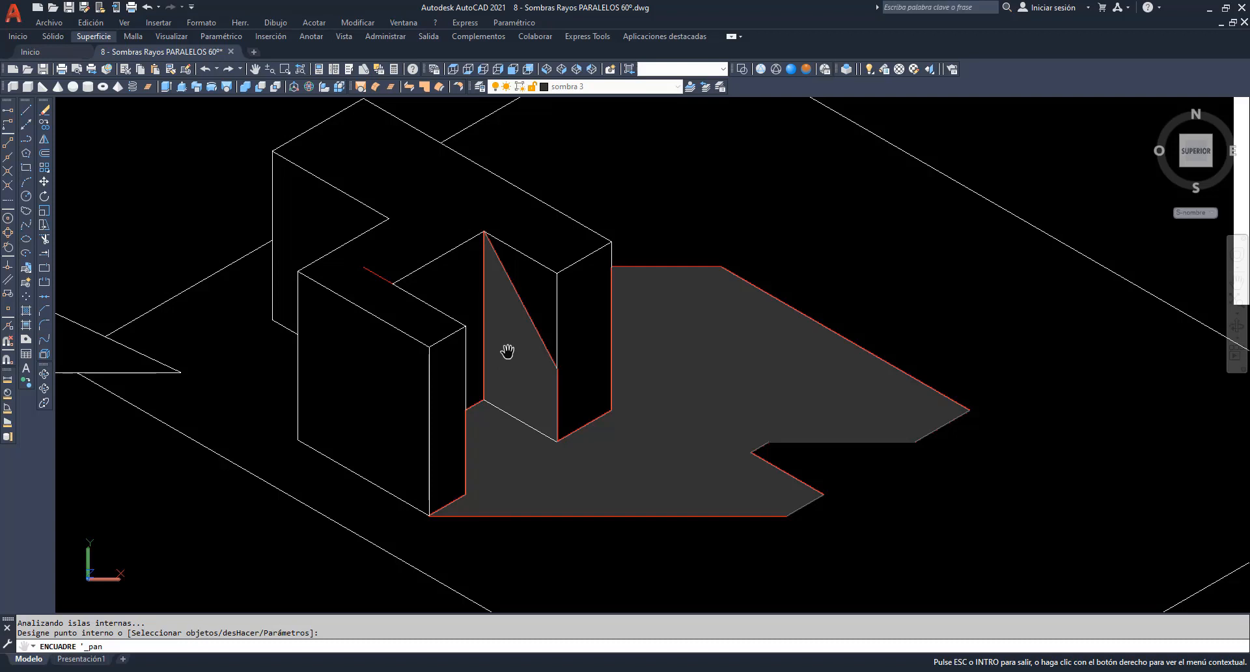
pyautogui.rightClick(606, 180)
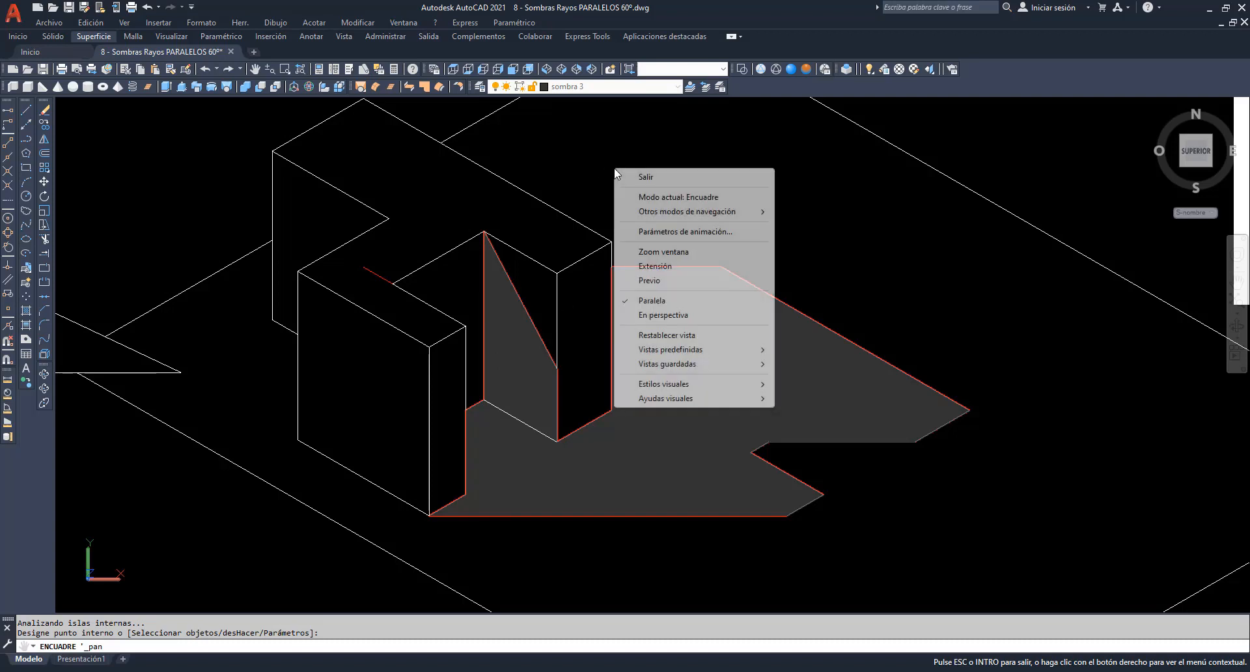
pyautogui.click(655, 175)
pyautogui.click(677, 89)
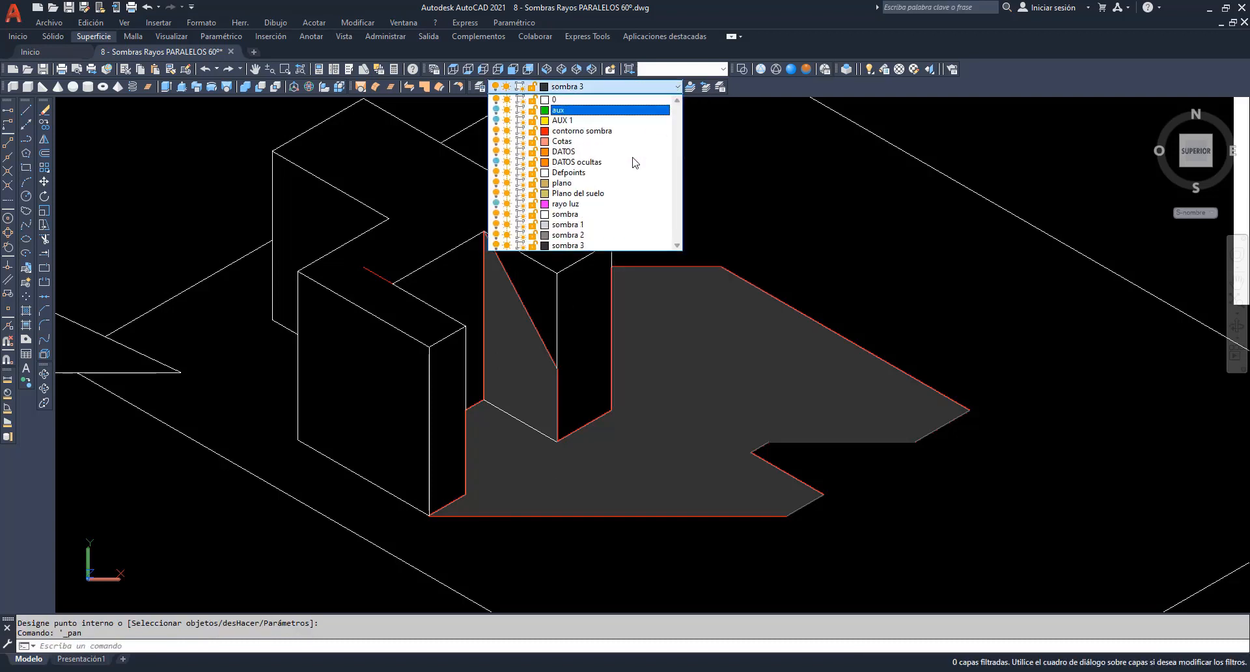
pyautogui.click(625, 238)
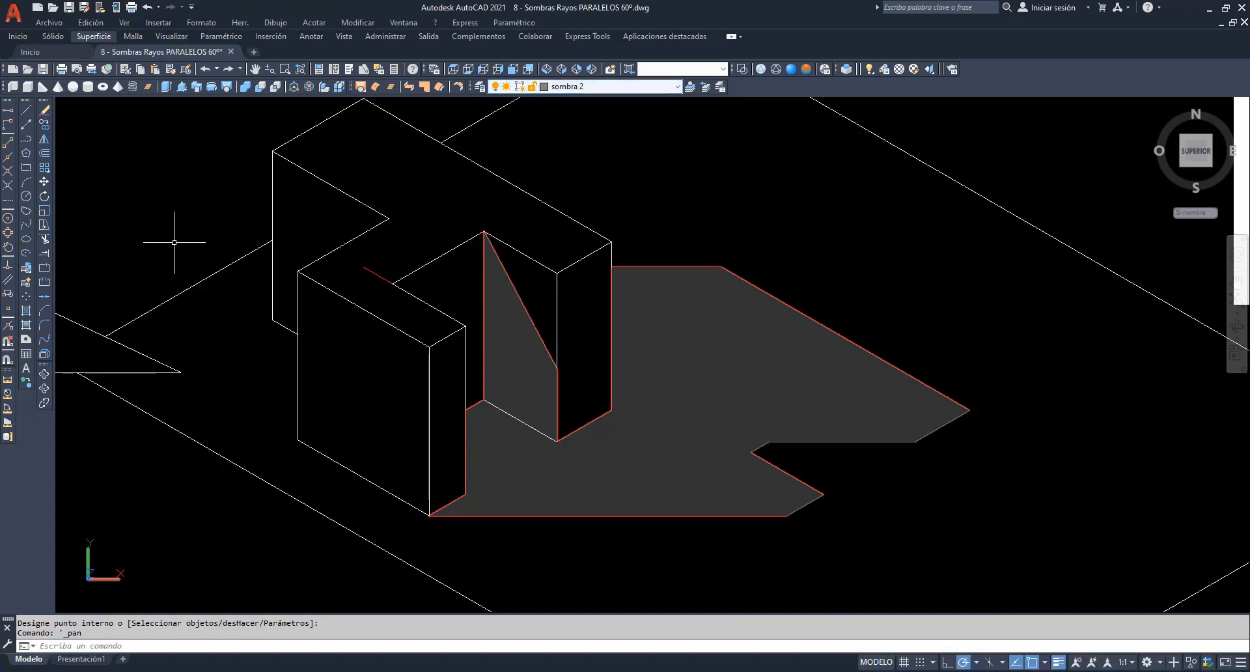
pyautogui.click(26, 311)
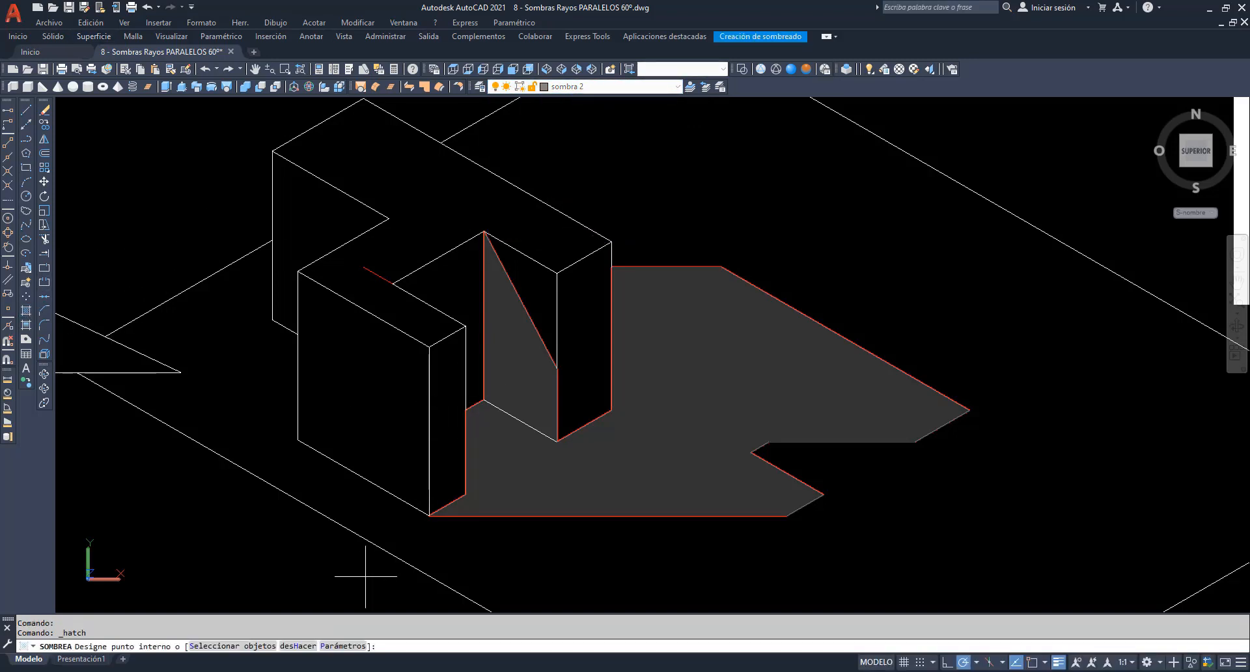
pyautogui.click(455, 414)
pyautogui.click(578, 364)
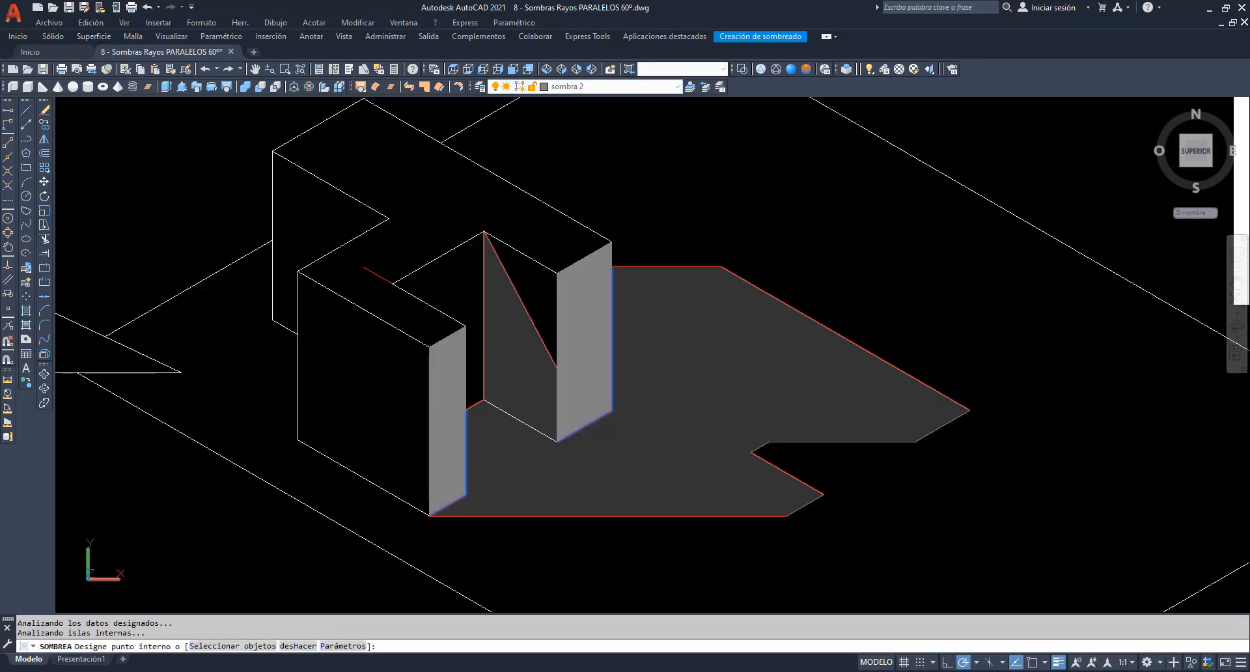
pyautogui.click(579, 365)
pyautogui.press('Return')
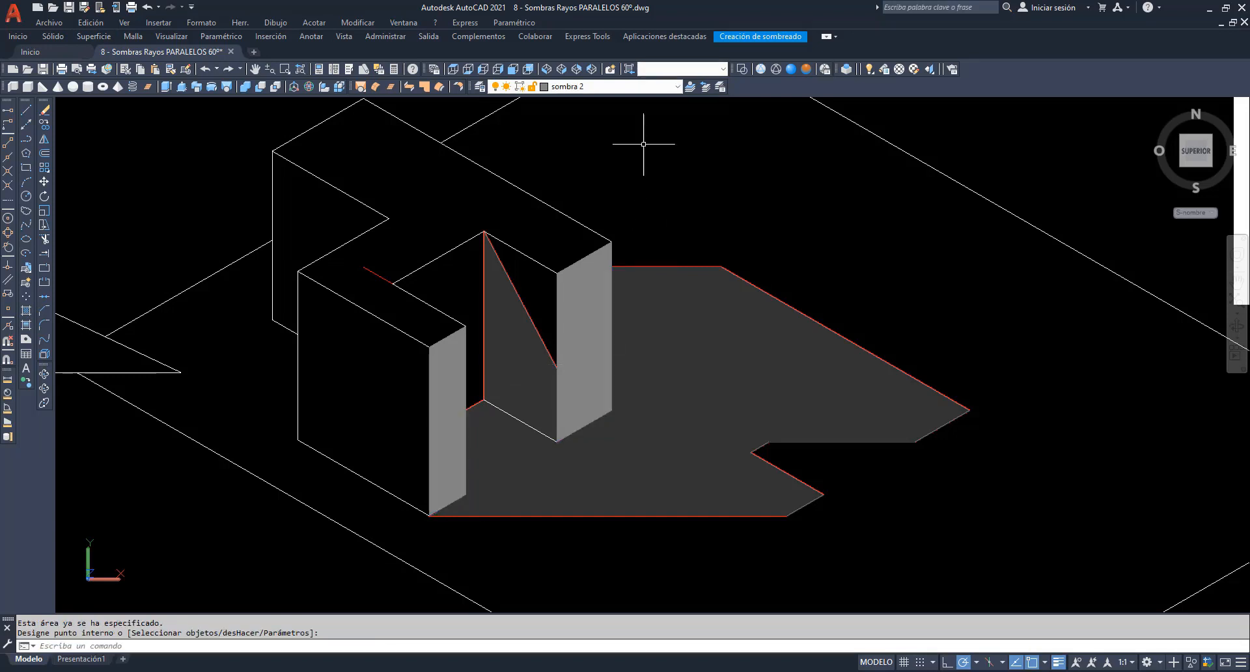
# On layer sombra 1, solid-hatch the front arm's long front face, the rear arm's unshadowed triangle and the rear block's front face.
pyautogui.click(677, 87)
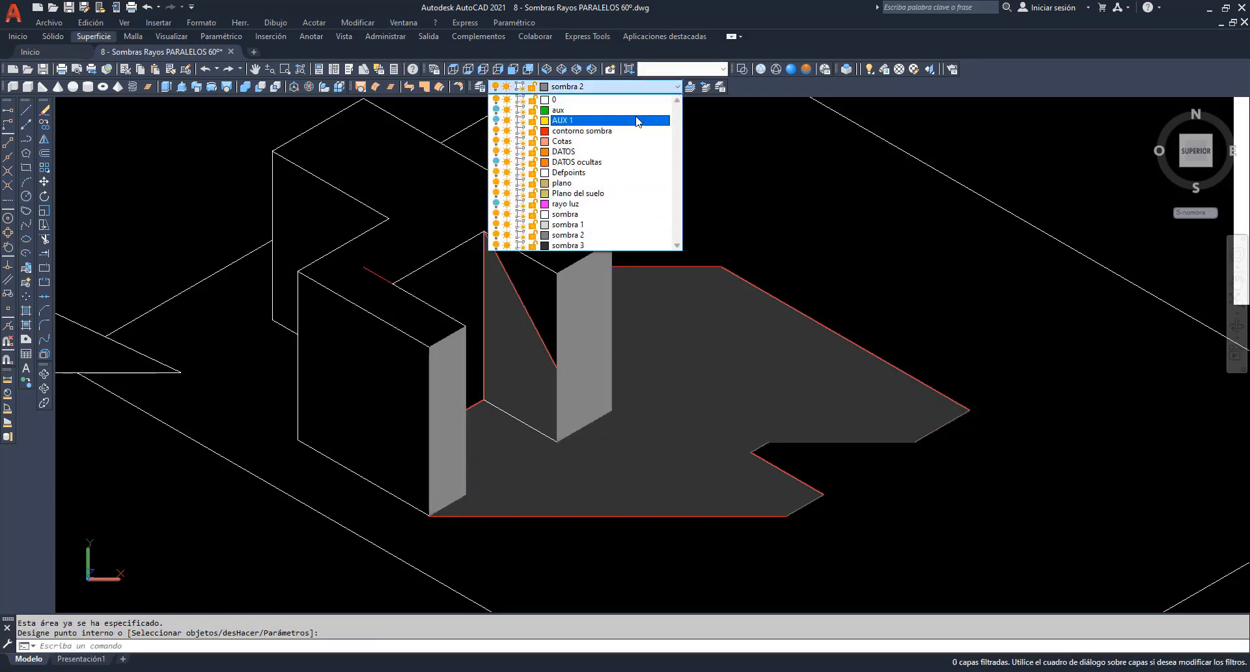
pyautogui.click(568, 224)
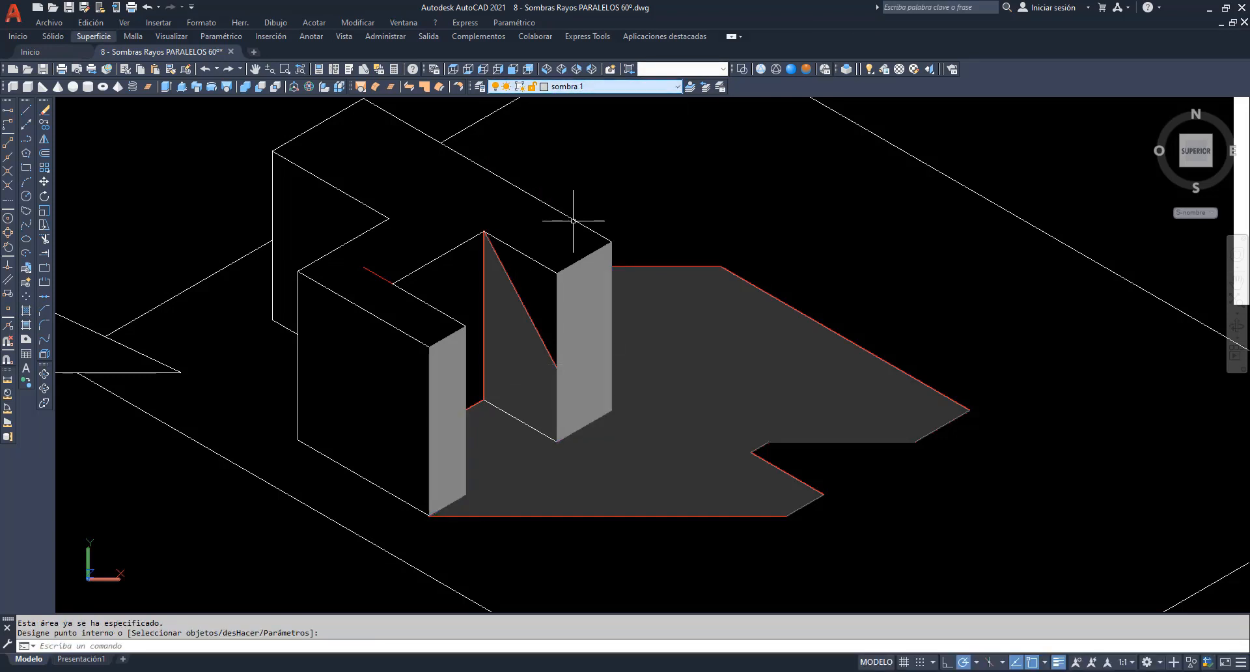
pyautogui.click(26, 311)
pyautogui.click(324, 379)
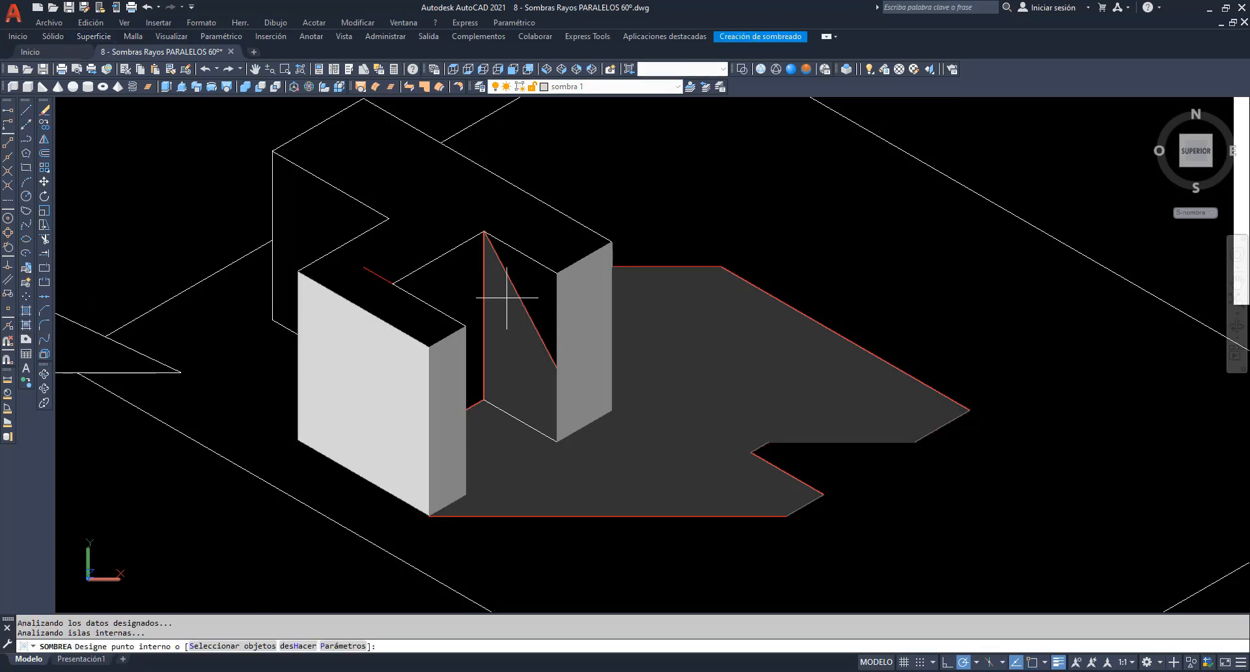
pyautogui.click(531, 286)
pyautogui.click(527, 284)
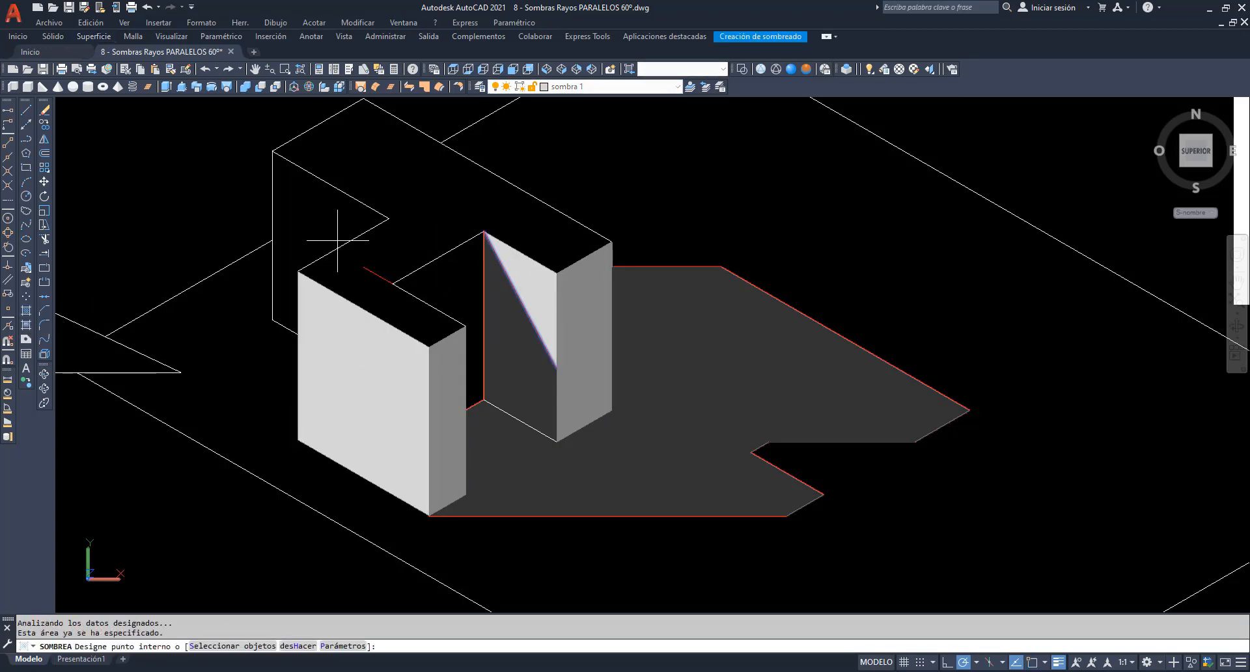
pyautogui.click(319, 220)
pyautogui.press('Return')
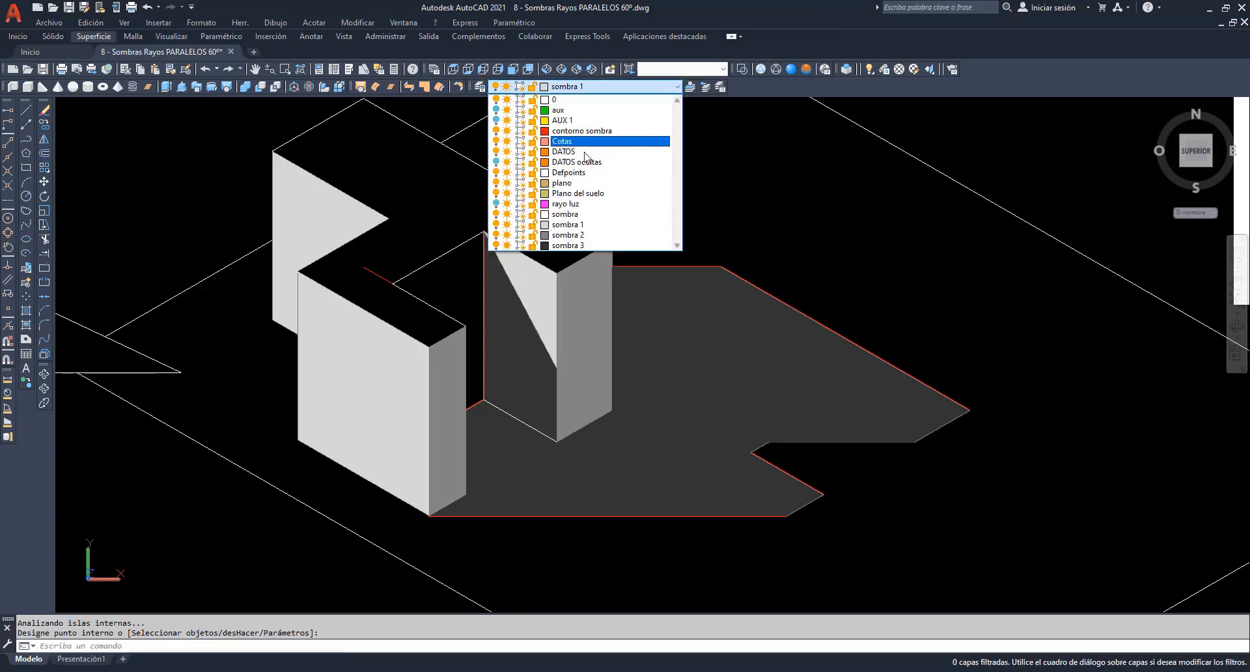
# Make layer sombra current and solid-hatch the top face of the prism.
pyautogui.click(565, 214)
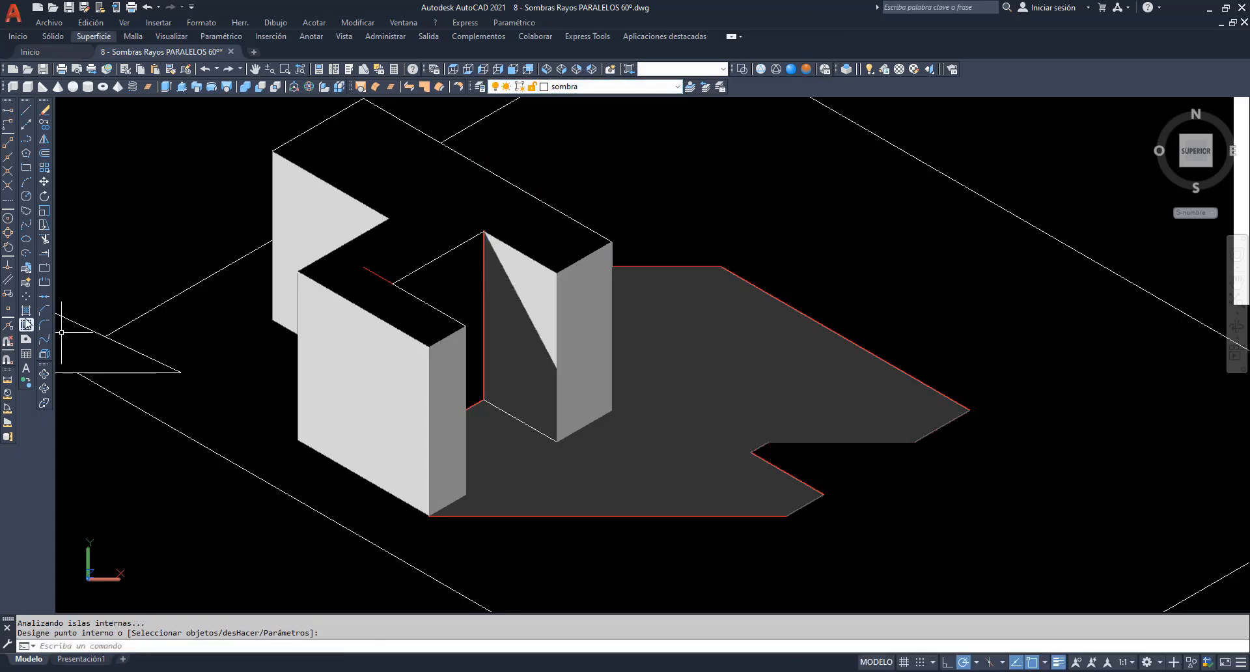
pyautogui.click(383, 209)
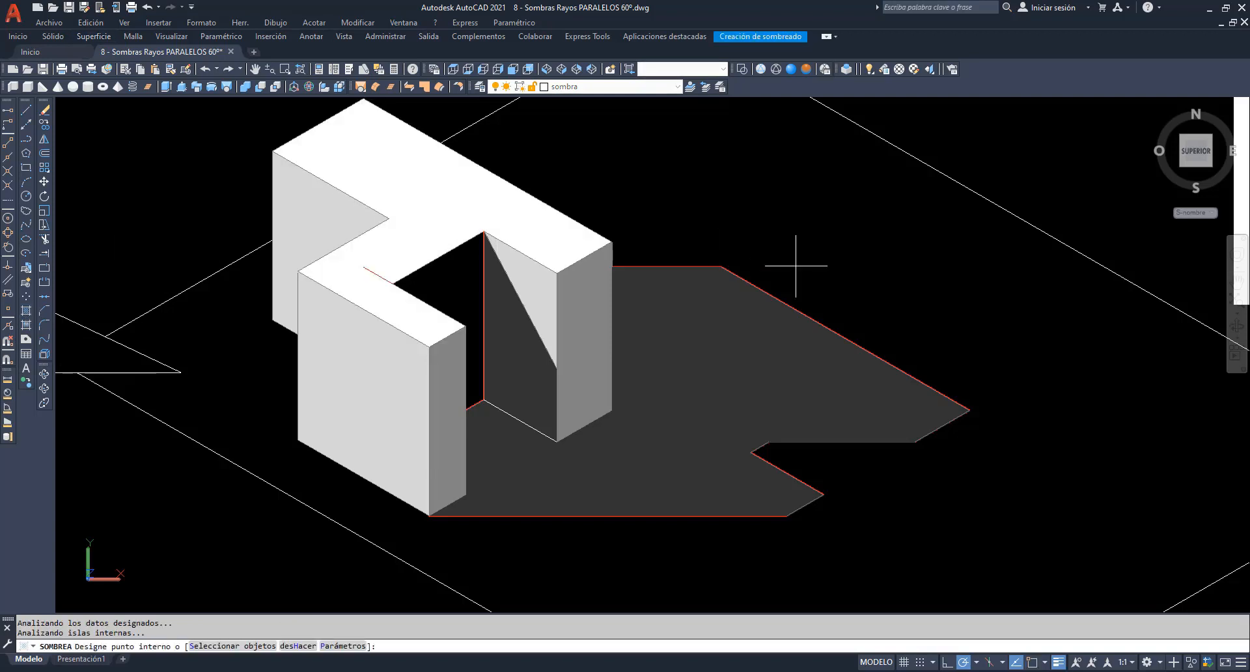
pyautogui.click(677, 88)
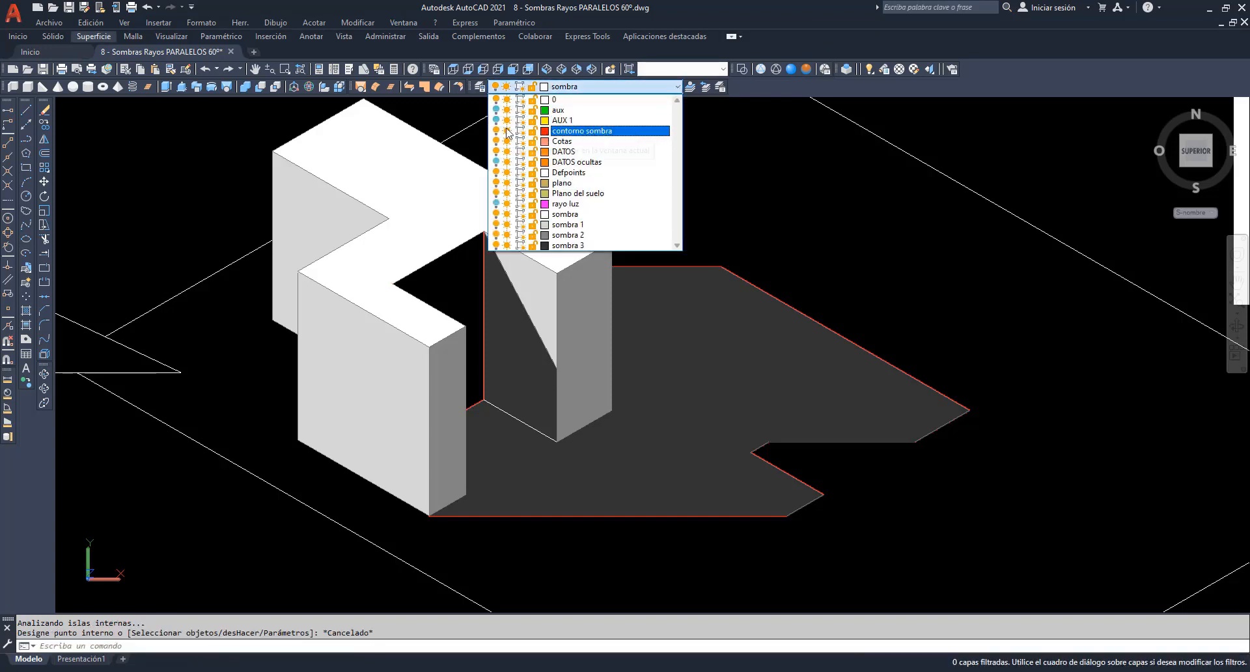
pyautogui.click(568, 235)
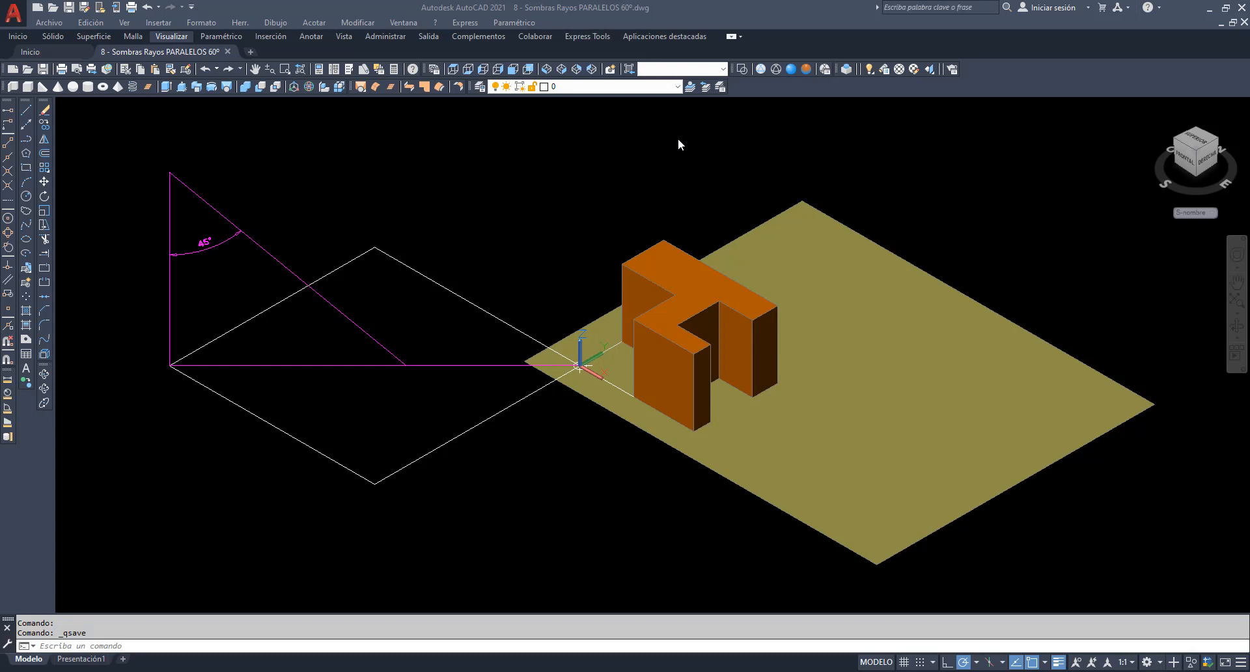
pyautogui.click(677, 88)
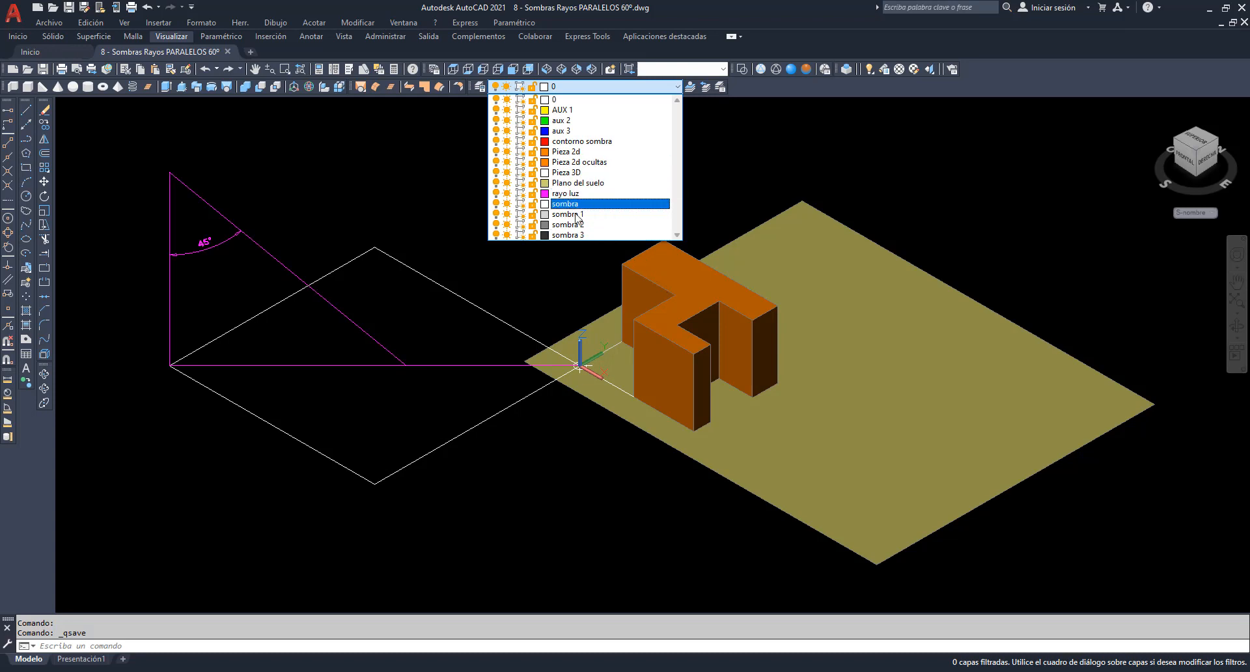
pyautogui.click(450, 151)
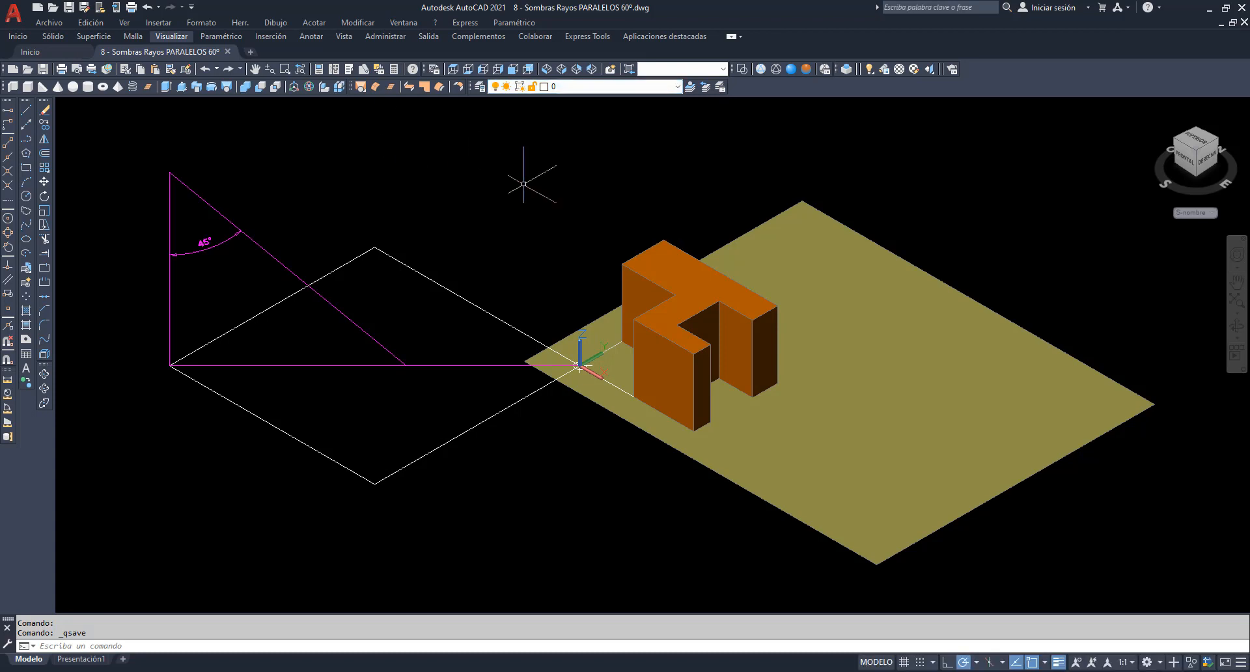
# Copy the orange prism from its front bottom corner to the empty area above the white ground outline.
pyautogui.click(44, 124)
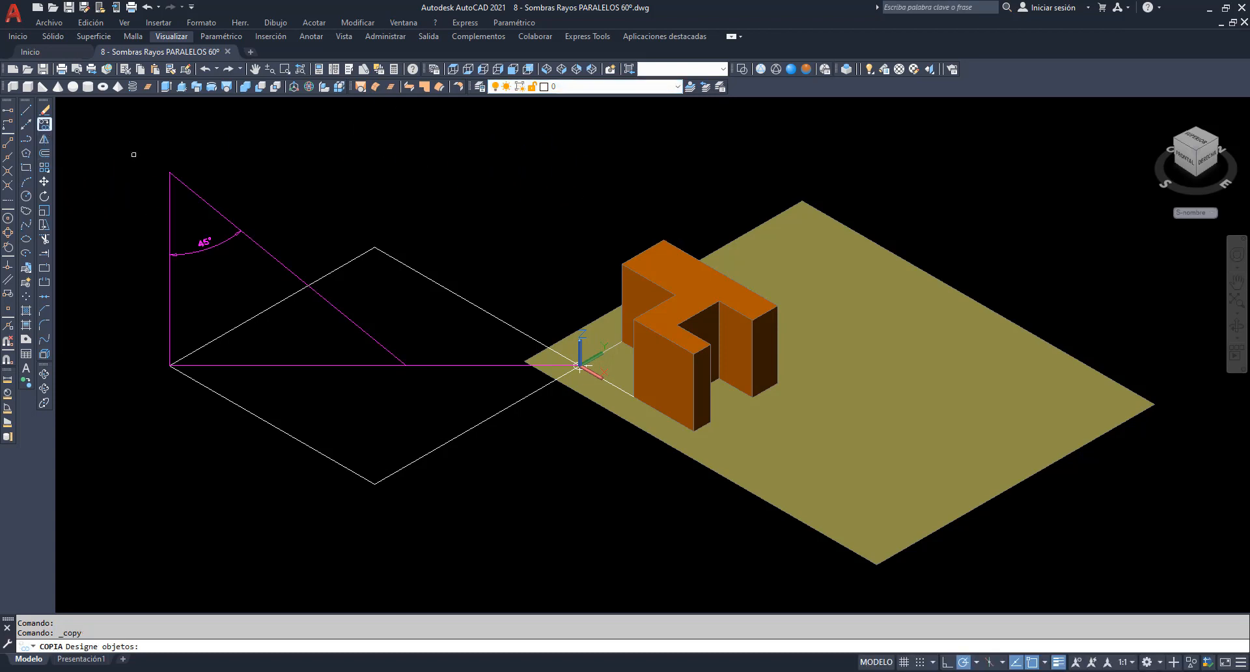
pyautogui.click(664, 358)
pyautogui.press('Return')
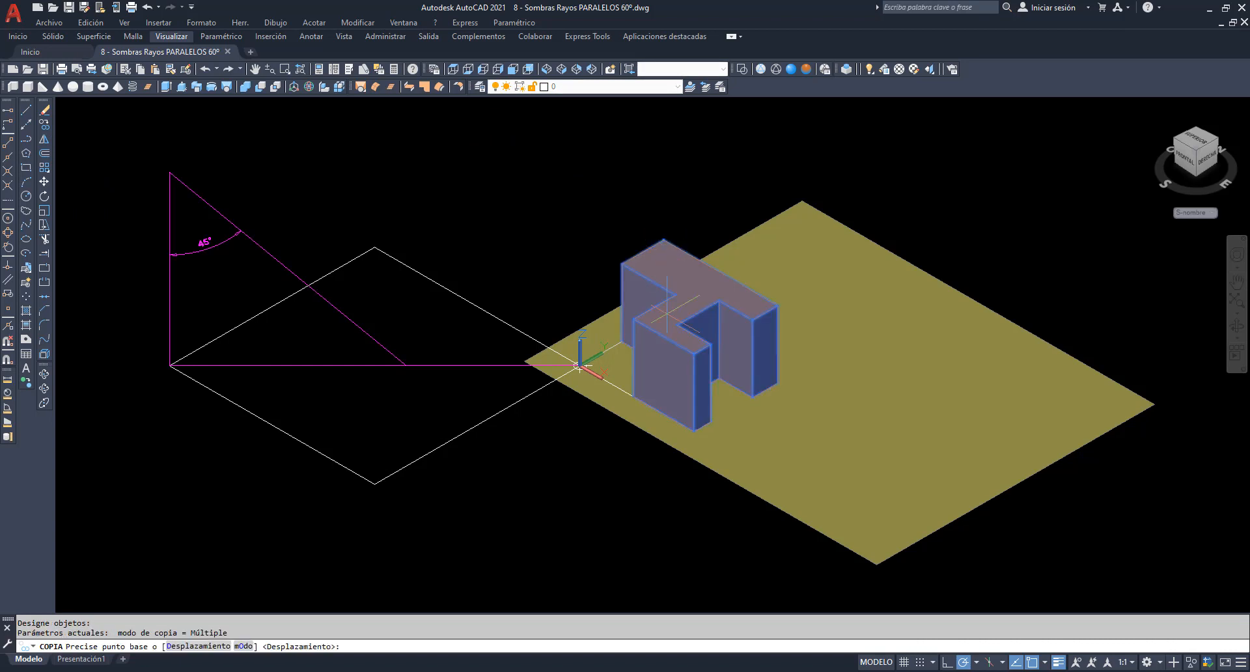
pyautogui.click(694, 431)
pyautogui.click(427, 215)
pyautogui.press('Escape')
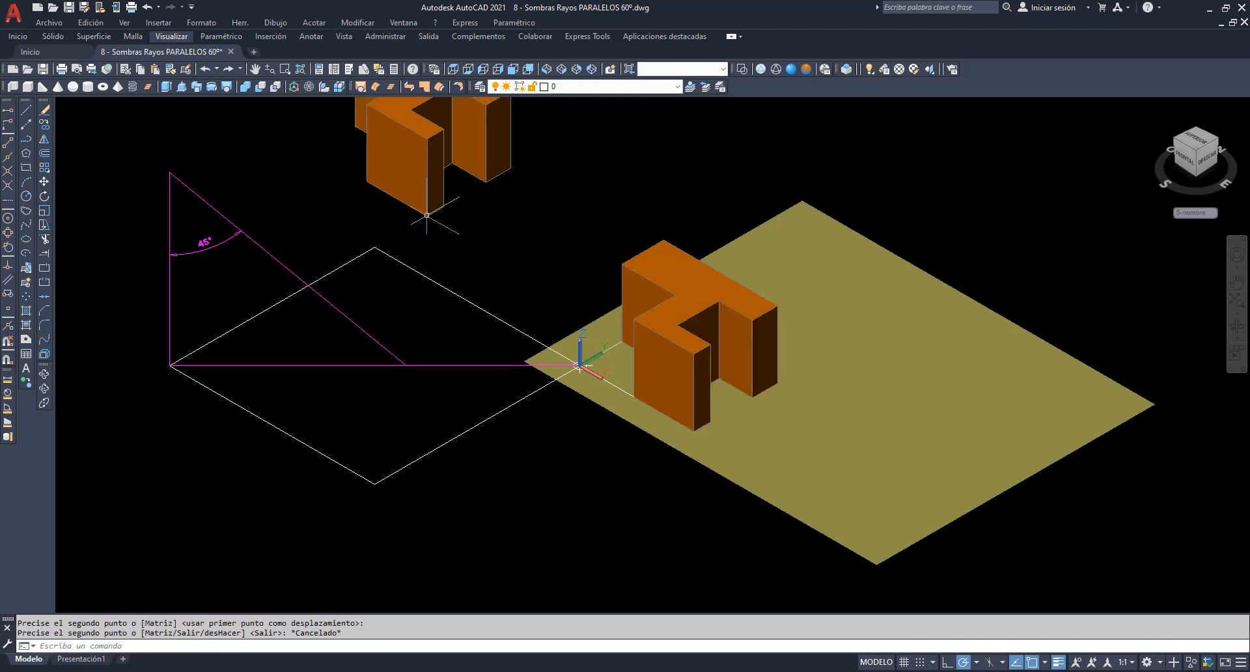
# Move the copied prism to layer Pieza 3D.
pyautogui.click(494, 160)
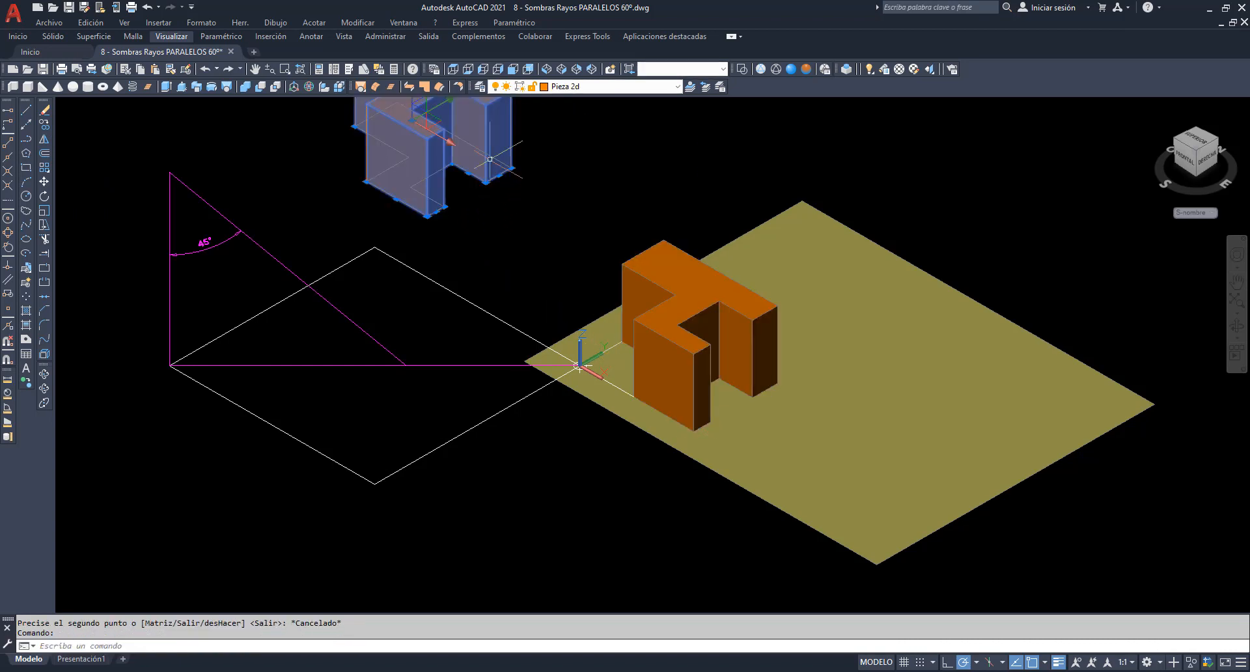
pyautogui.click(677, 87)
pyautogui.click(583, 171)
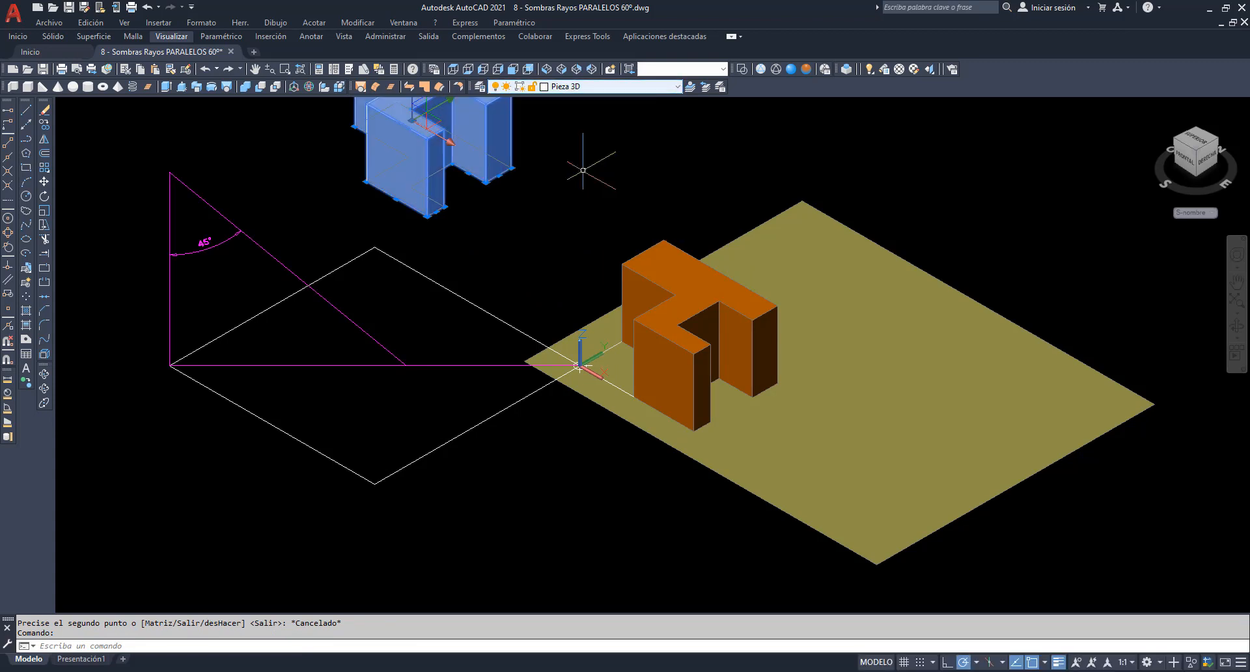
pyautogui.press('Escape')
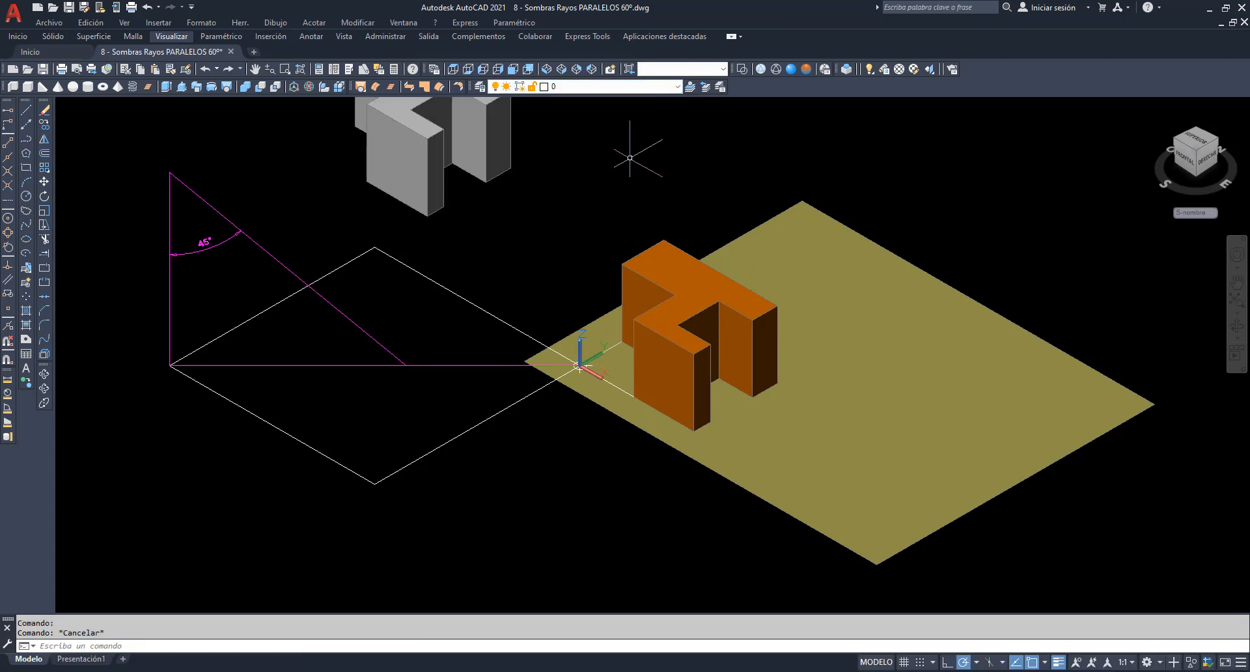
# Explode the original orange prism on the ground plane into separate faces.
pyautogui.click(26, 382)
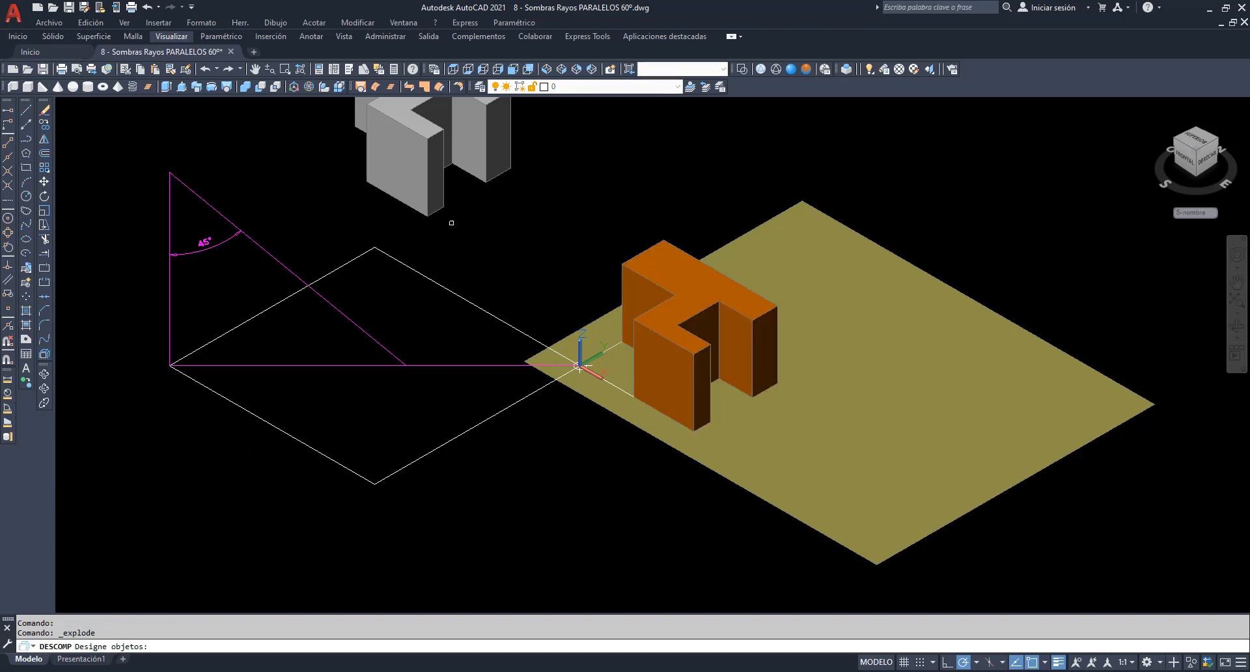
pyautogui.click(599, 205)
pyautogui.click(790, 459)
pyautogui.press('Return')
pyautogui.write('ç')
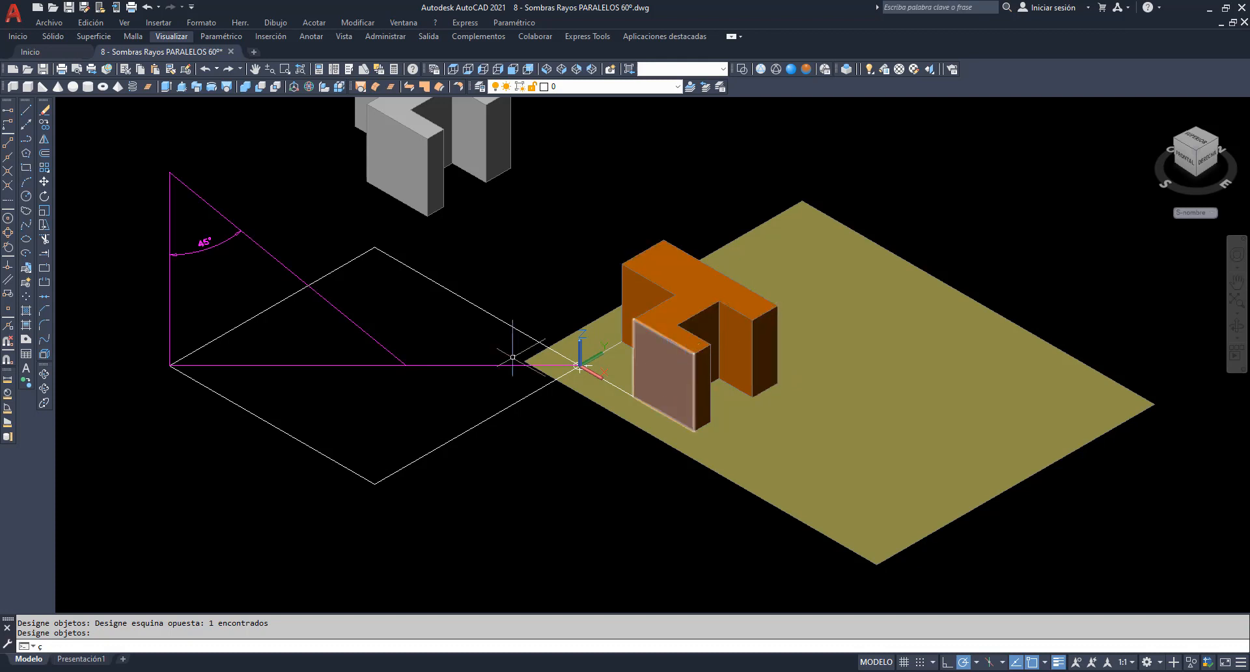
# Explode the faces of the original prism into individual edge lines.
pyautogui.click(44, 354)
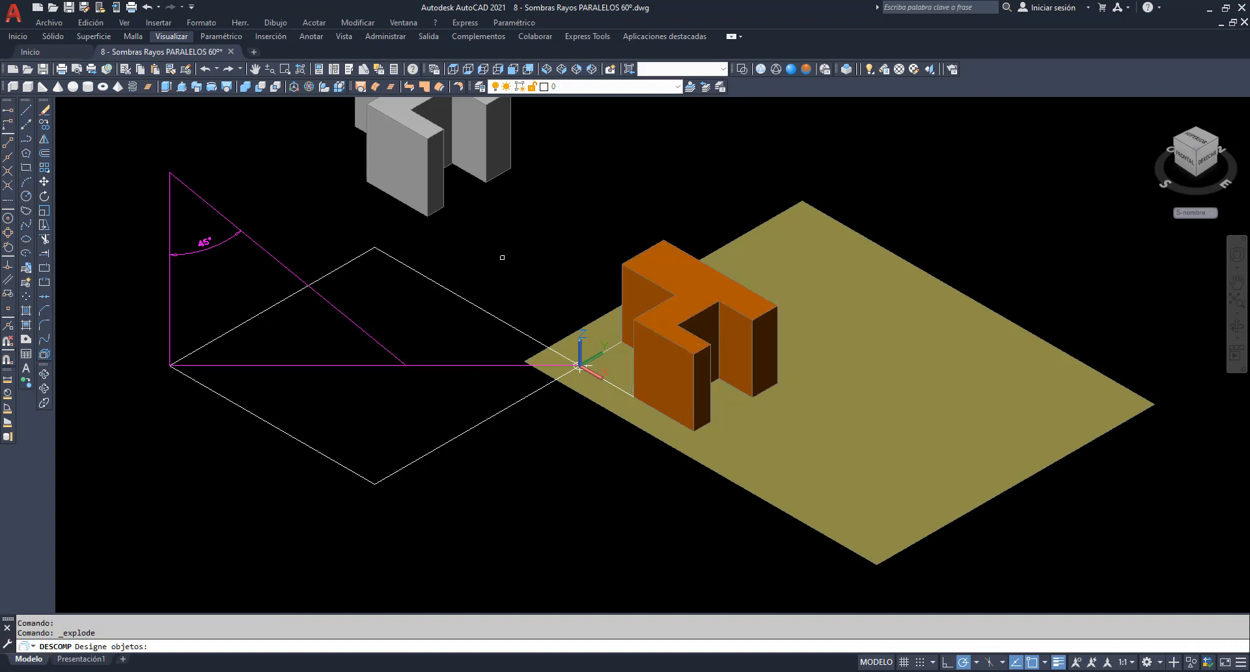
pyautogui.click(597, 207)
pyautogui.click(822, 450)
pyautogui.press('Return')
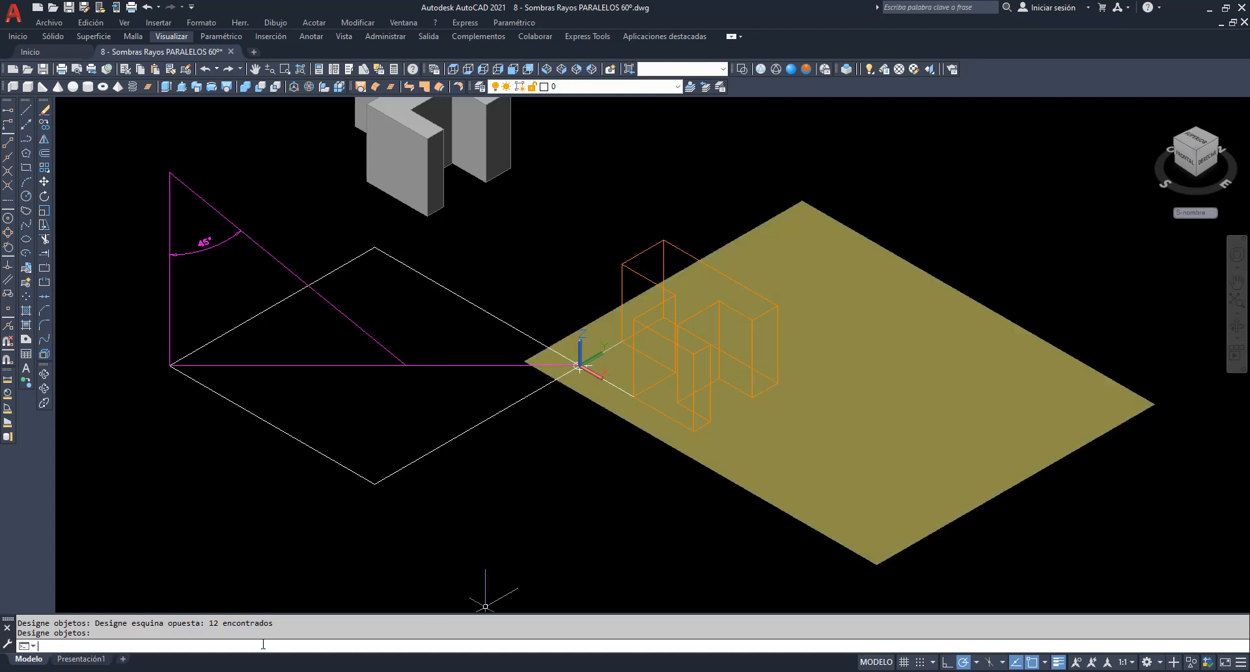
# Project the front arm's two vertical end edges and its top end edge onto the ground plane along the magenta ray with PROYECTAGEOMETRIA.
pyautogui.write('PROYECTAGEOMETRIA')
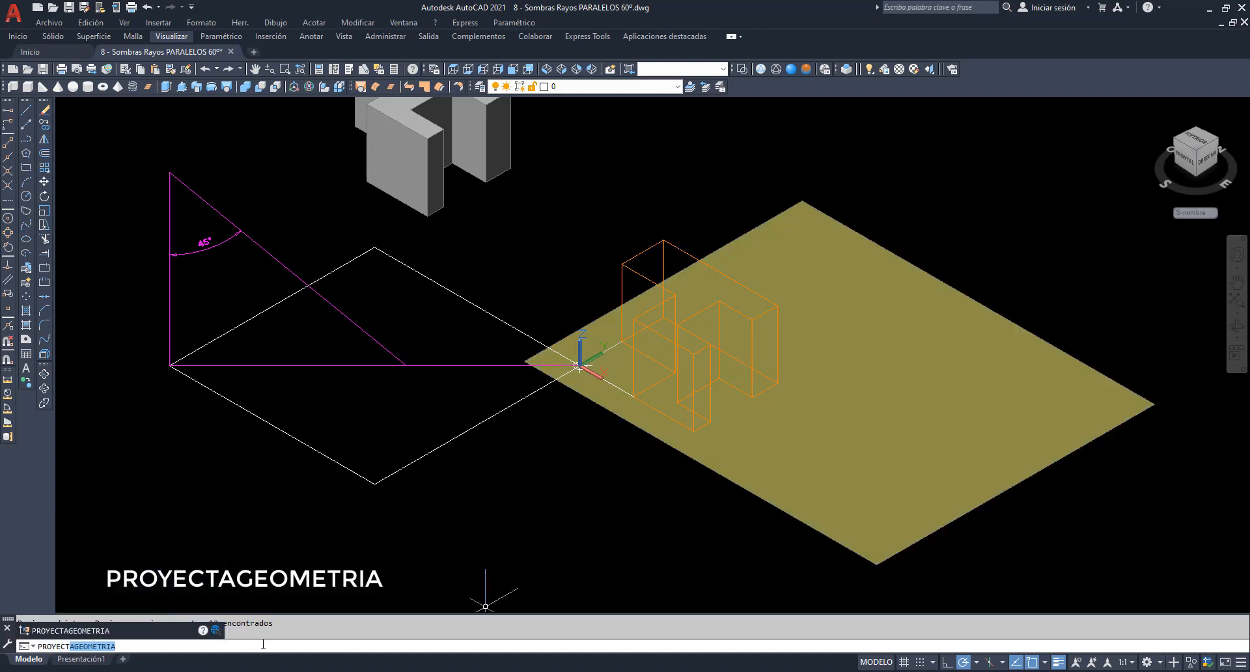
pyautogui.press('Return')
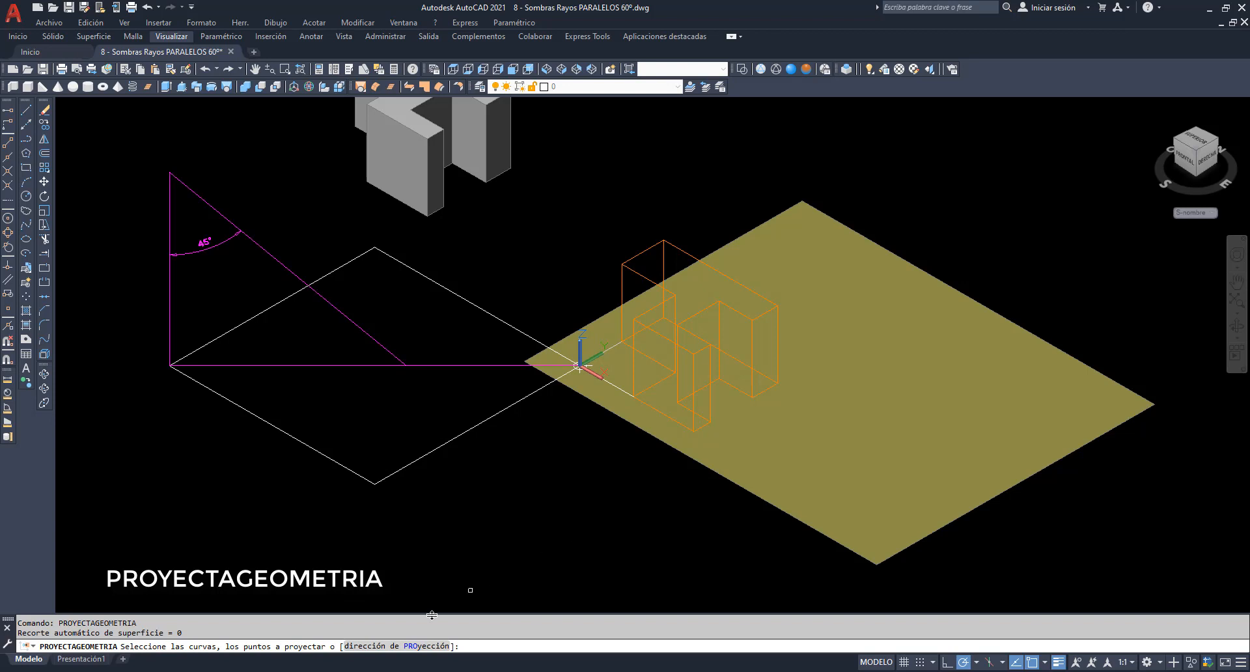
pyautogui.click(409, 647)
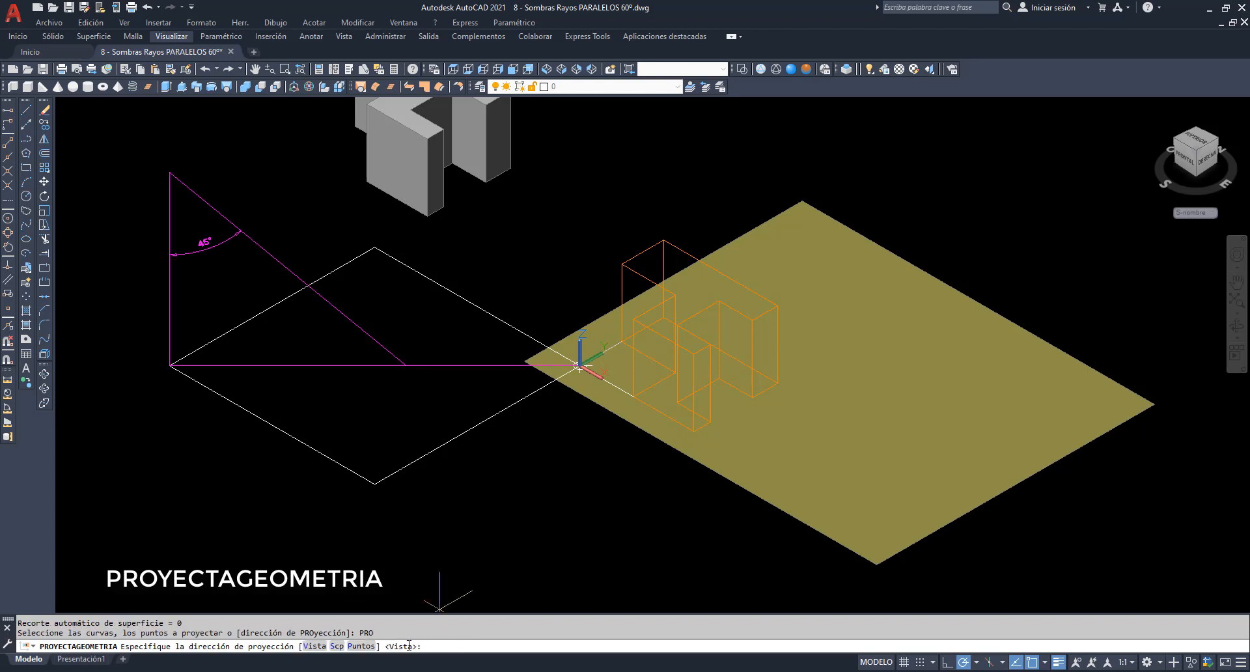
pyautogui.click(361, 647)
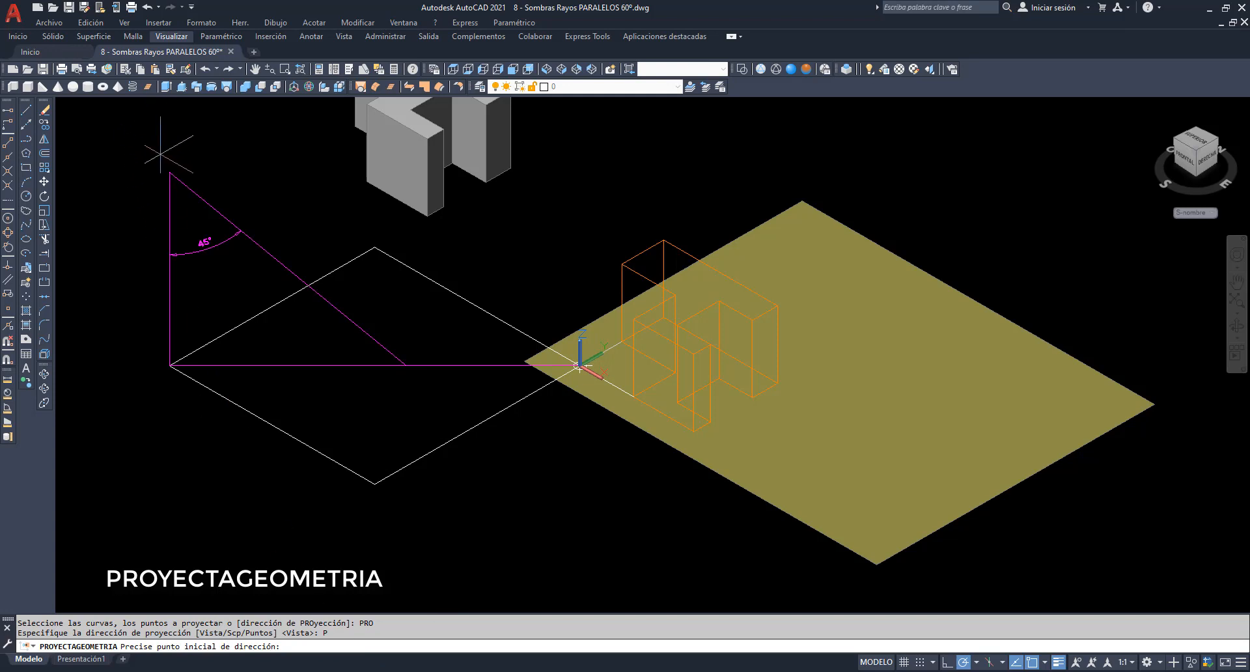
pyautogui.click(169, 171)
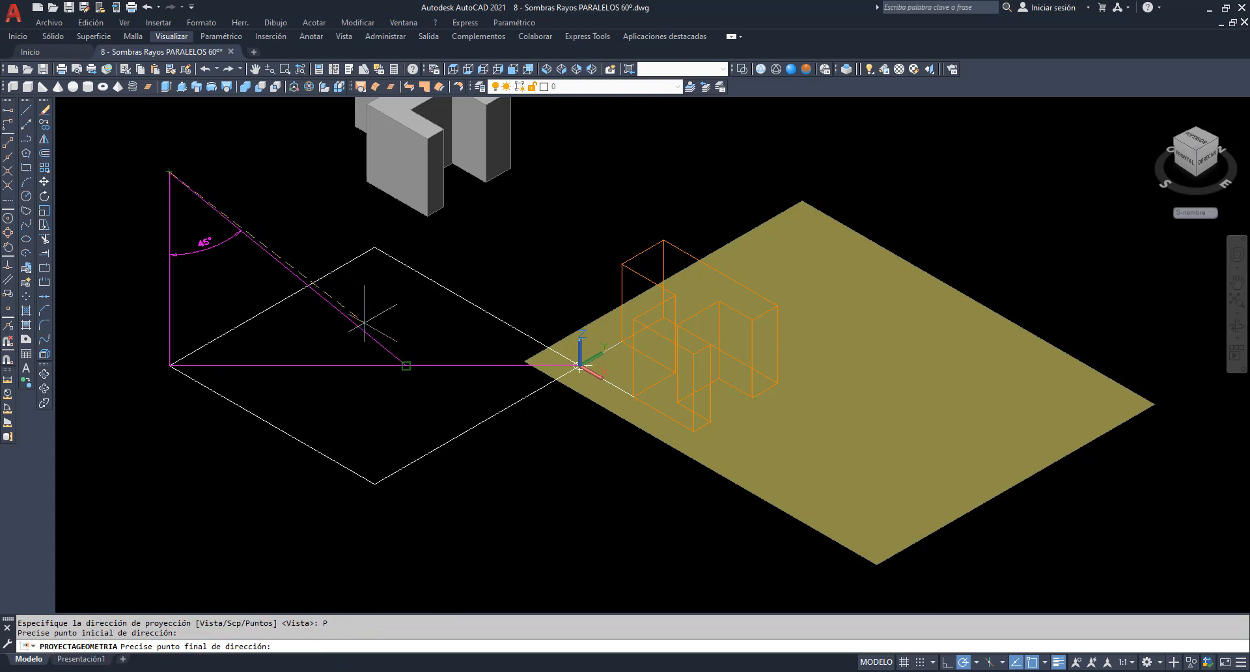
pyautogui.click(406, 366)
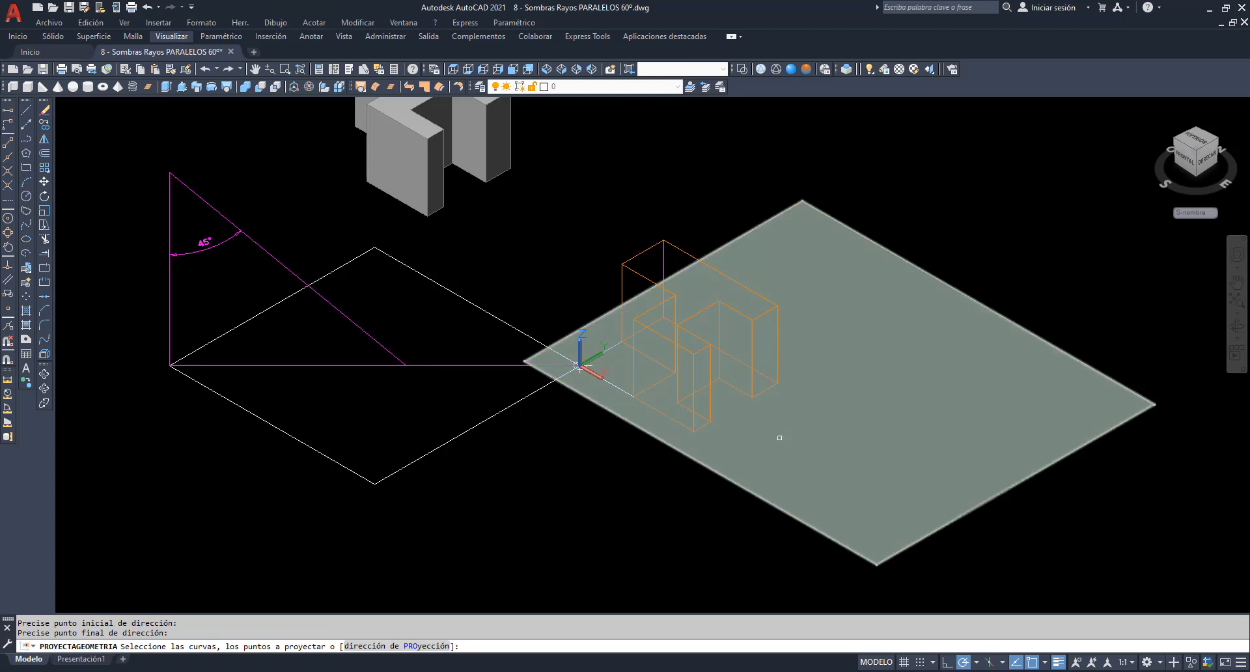
pyautogui.click(693, 371)
pyautogui.click(710, 375)
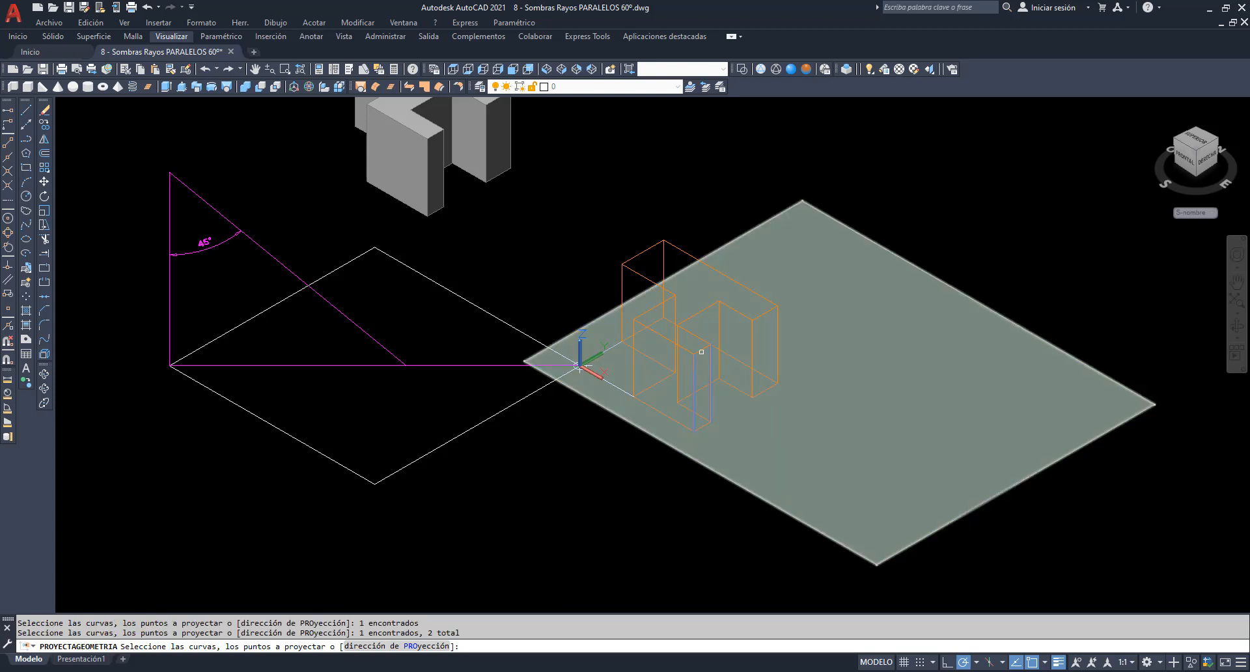
pyautogui.click(698, 347)
pyautogui.press('Return')
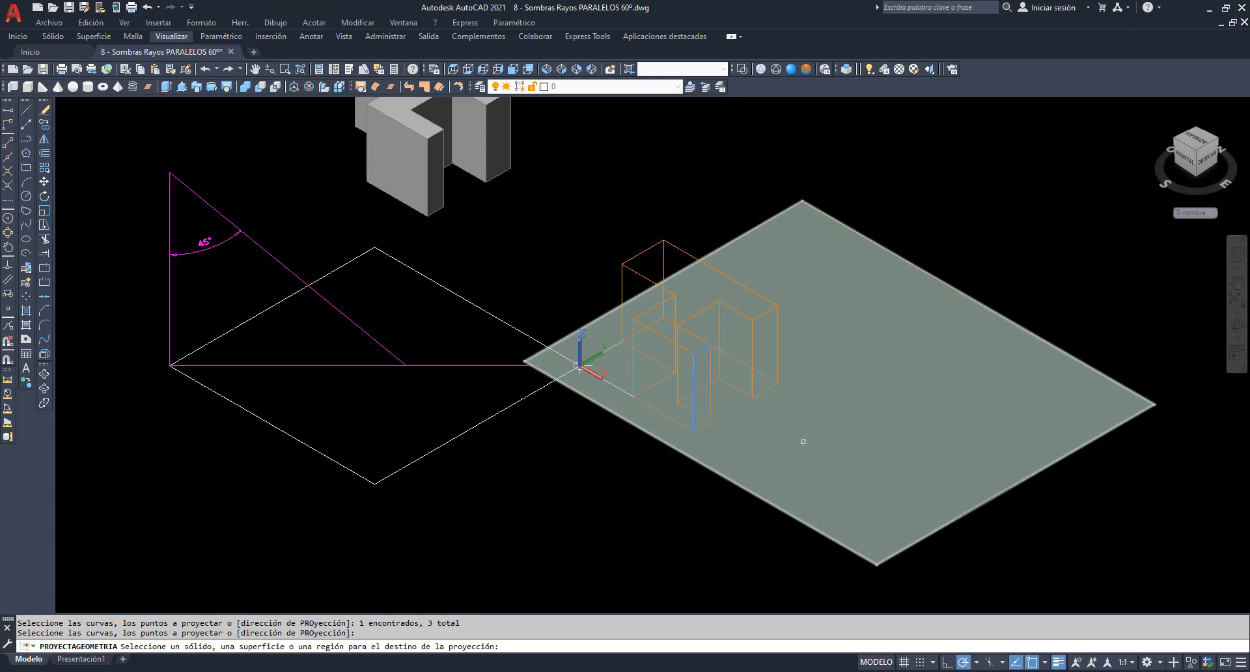
pyautogui.click(821, 419)
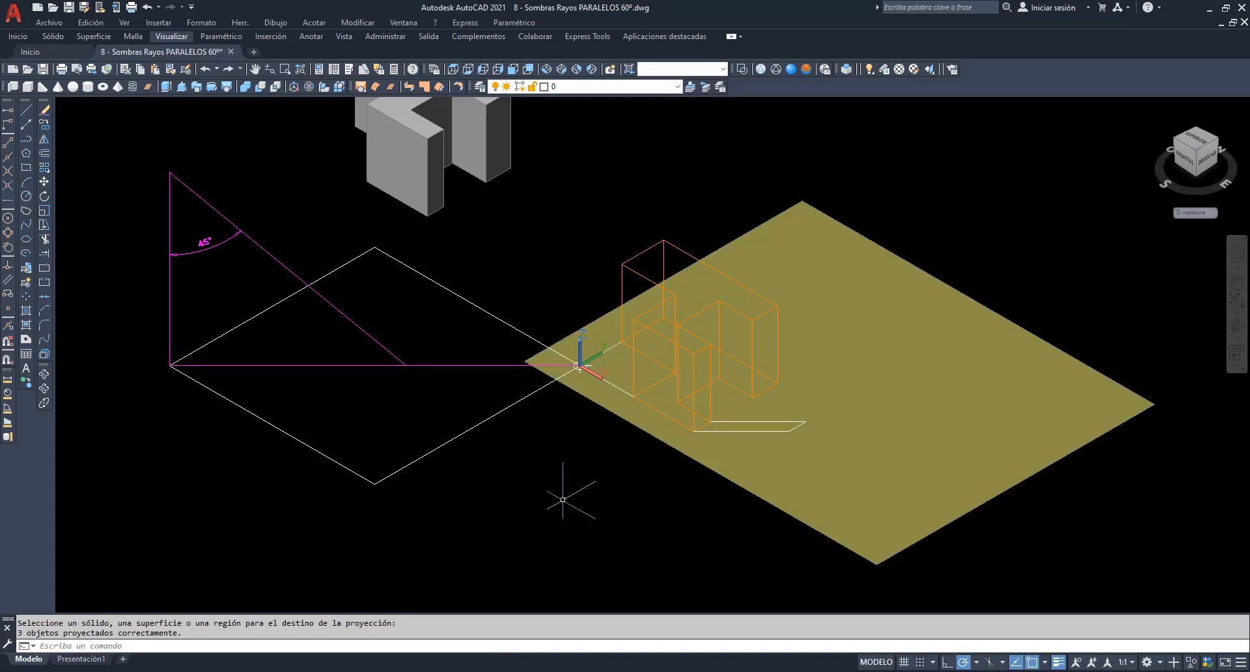
# Project the rear arm's vertical and top end edges and the recess's inner vertical and top edges onto the ground plane along the ray.
pyautogui.press('Return')
pyautogui.click(399, 646)
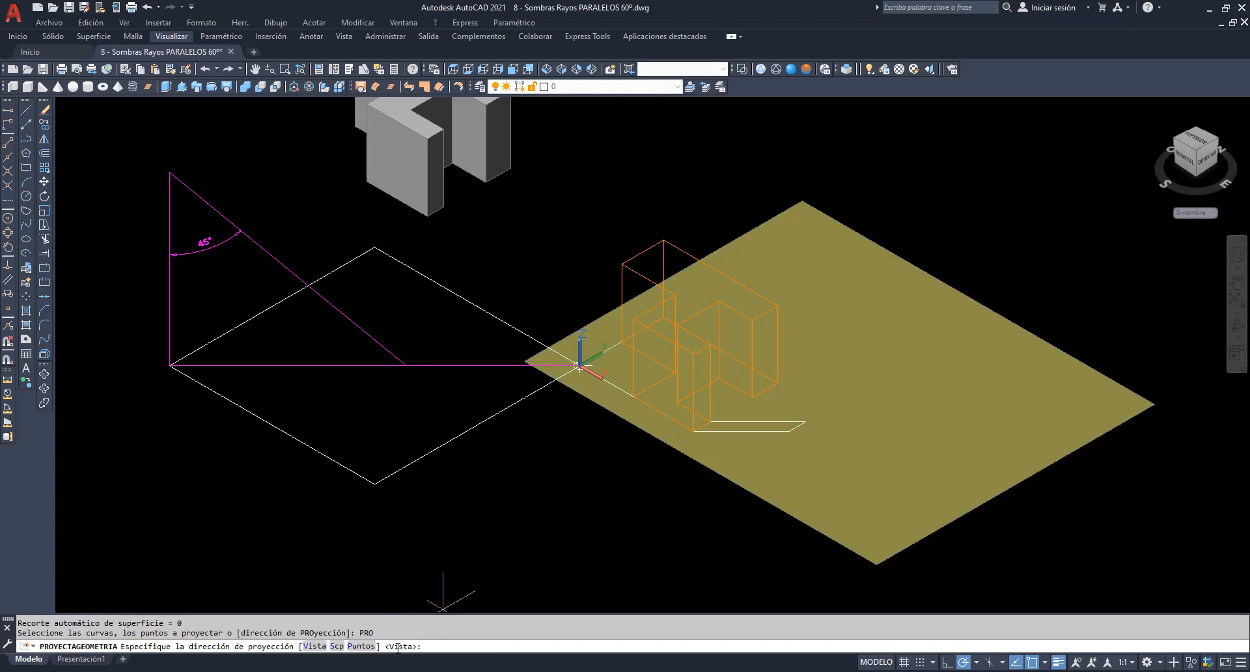
pyautogui.click(365, 645)
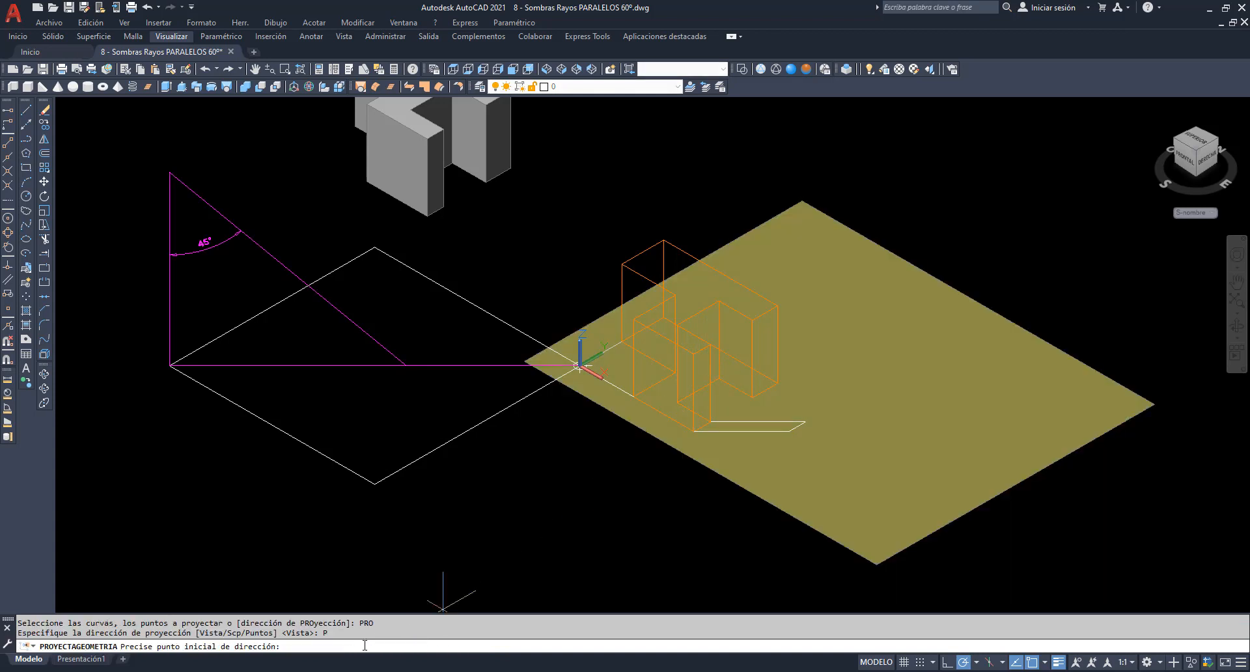
pyautogui.click(169, 172)
pyautogui.click(405, 364)
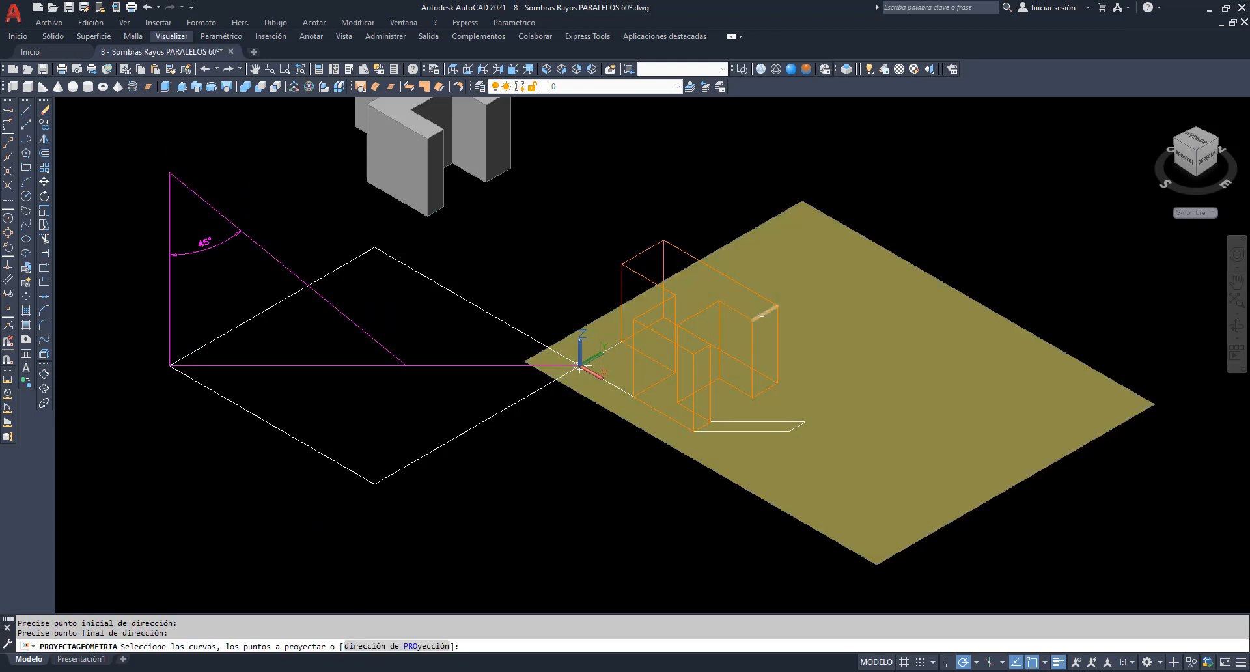
pyautogui.click(762, 315)
pyautogui.click(752, 354)
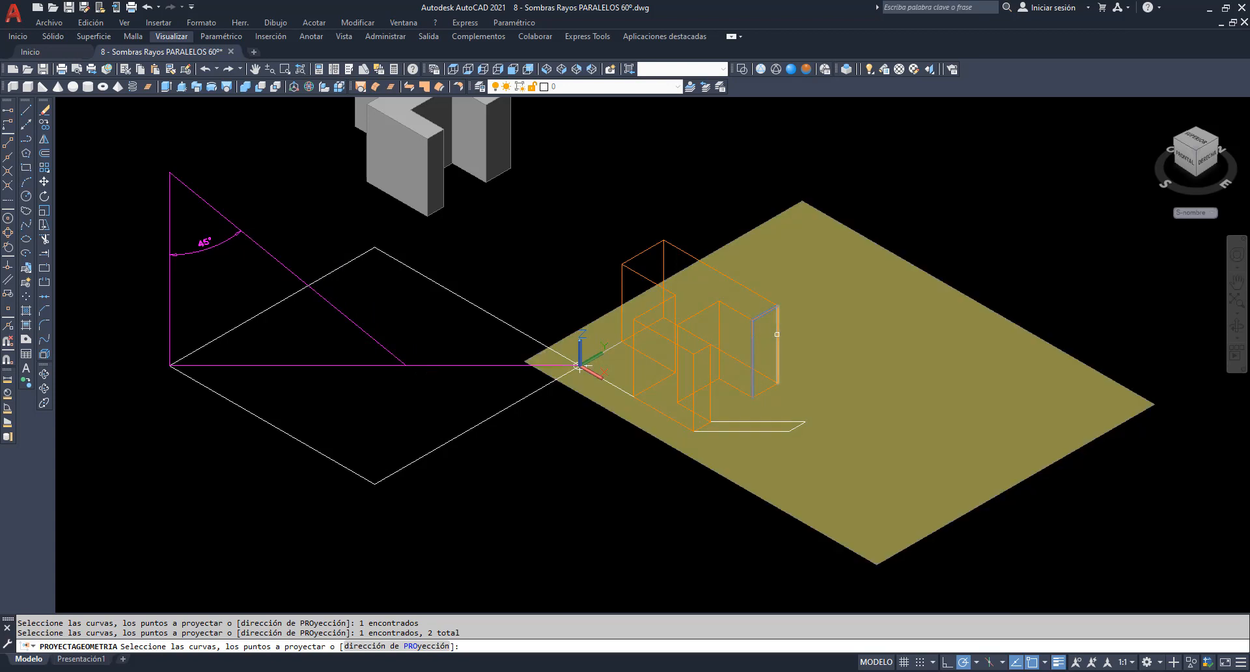
pyautogui.click(777, 334)
pyautogui.click(719, 322)
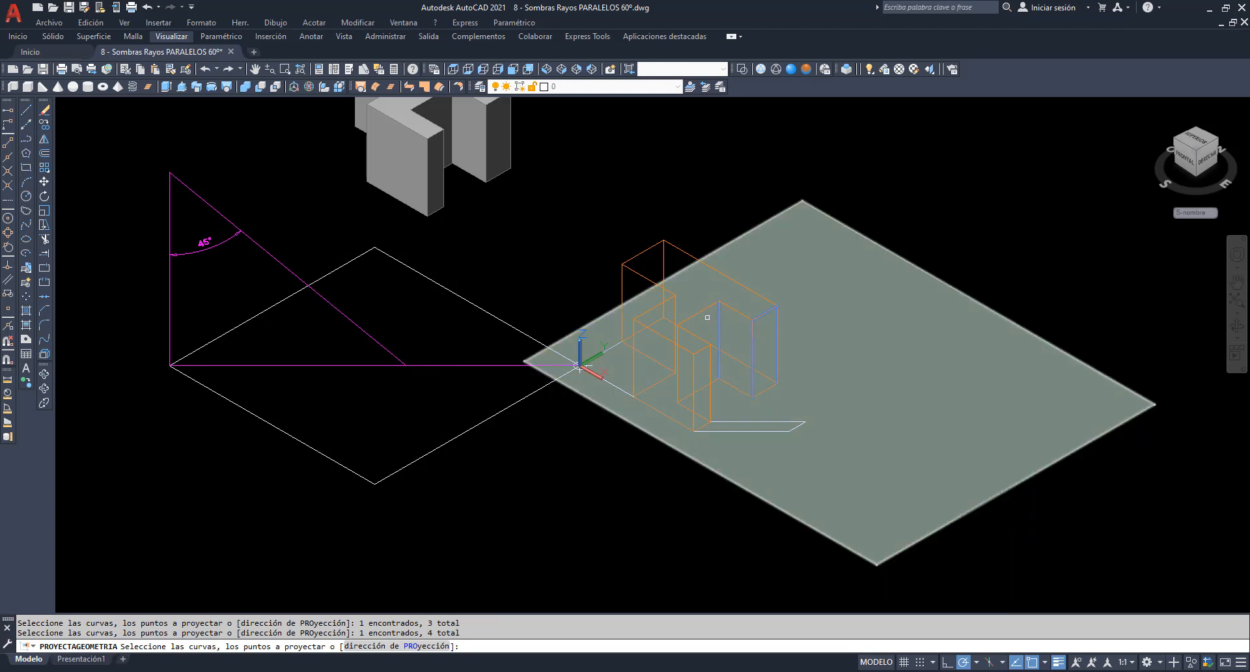
pyautogui.click(695, 315)
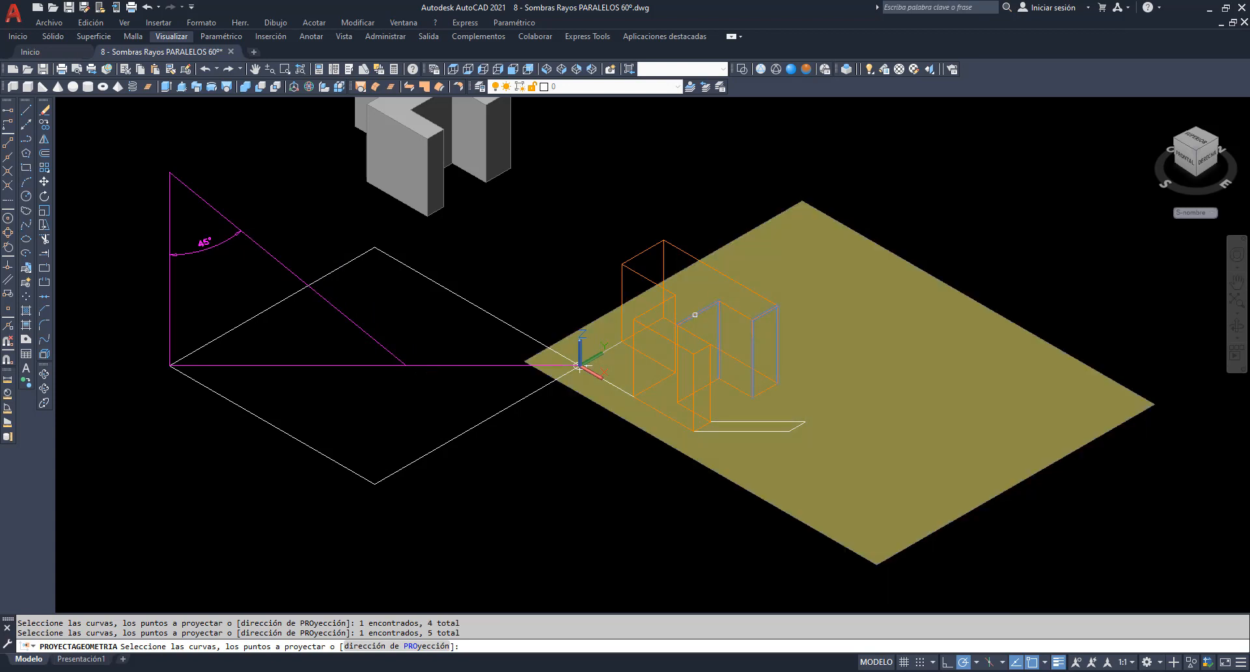
pyautogui.click(678, 388)
pyautogui.press('Return')
pyautogui.click(876, 396)
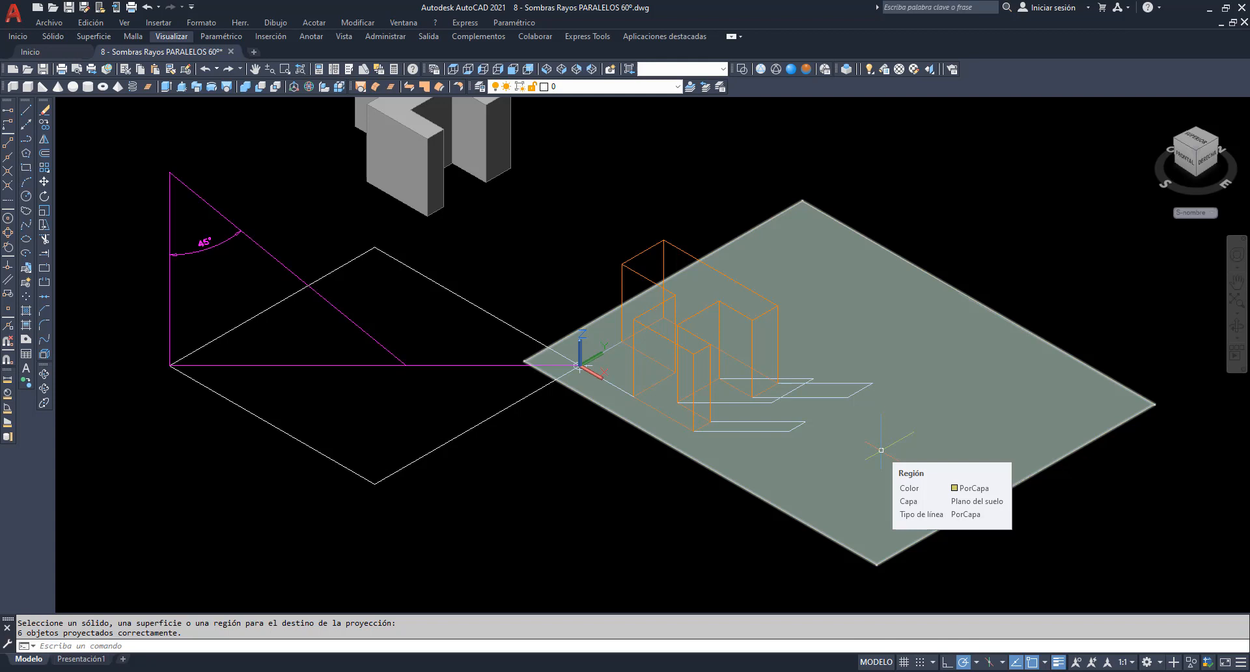
# Undo the edge projections on the ground plane.
pyautogui.write('h')
pyautogui.press('Return')
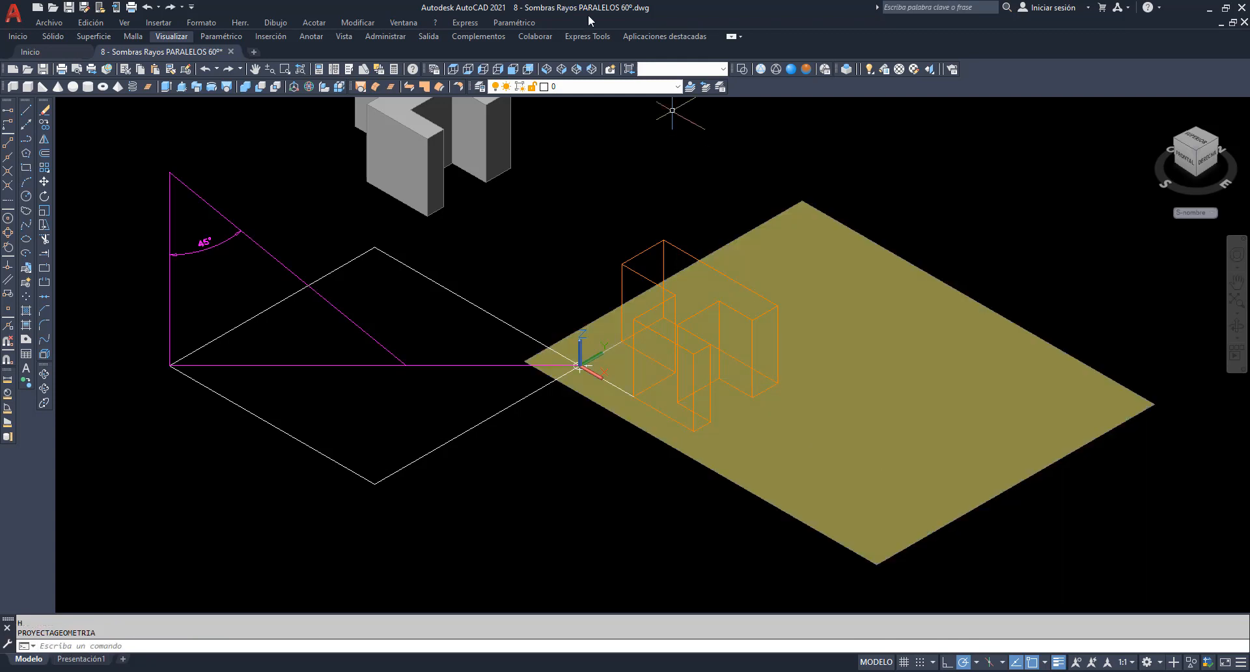
# Make aux 3 the current layer and start PROYECTAGEOMETRIA with its direction set by the magenta ray's upper and lower endpoints.
pyautogui.click(676, 86)
pyautogui.click(594, 130)
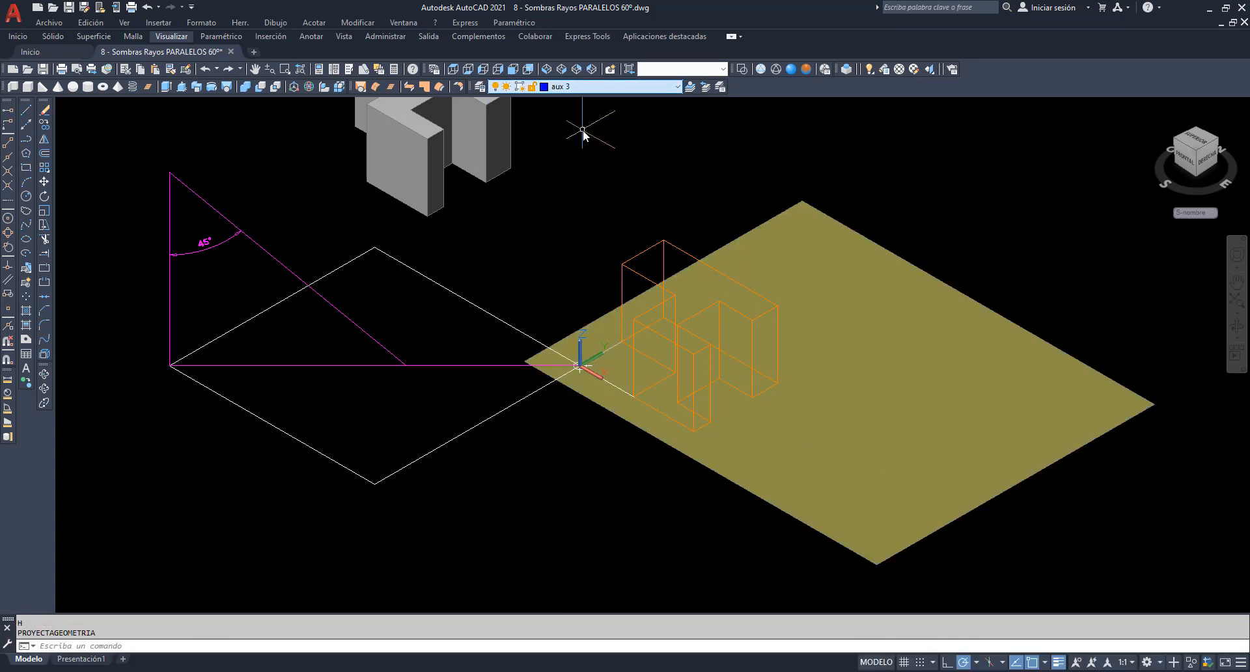
pyautogui.write('pr')
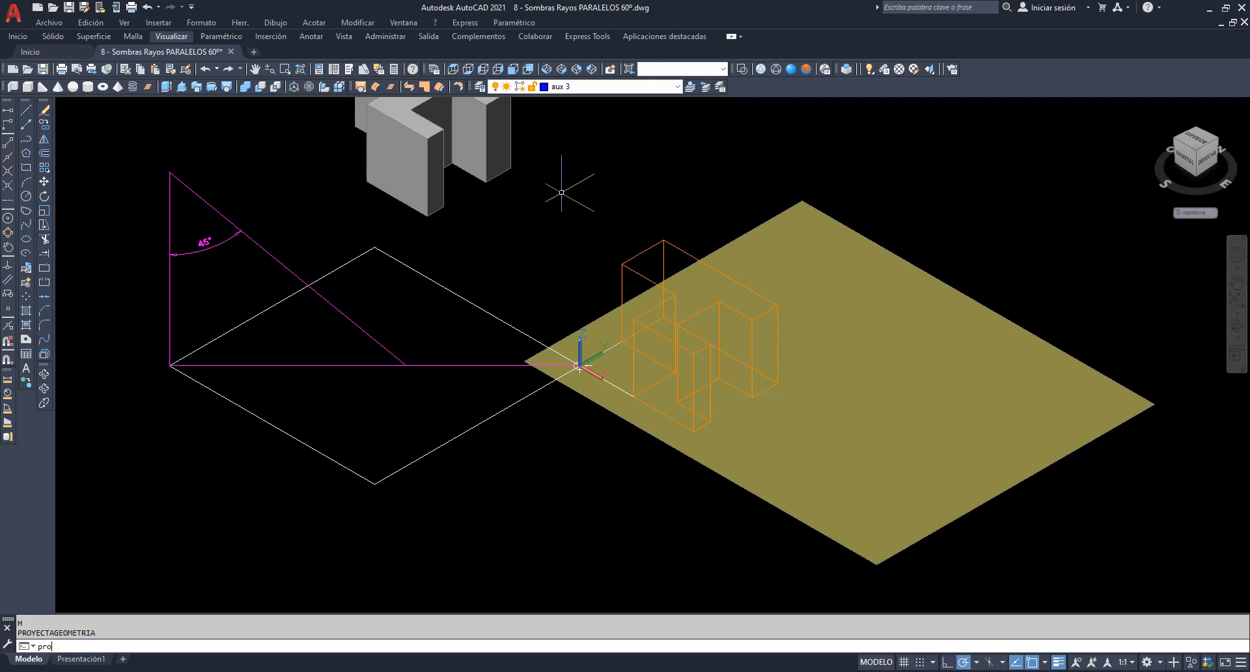
pyautogui.write('o')
pyautogui.press('Return')
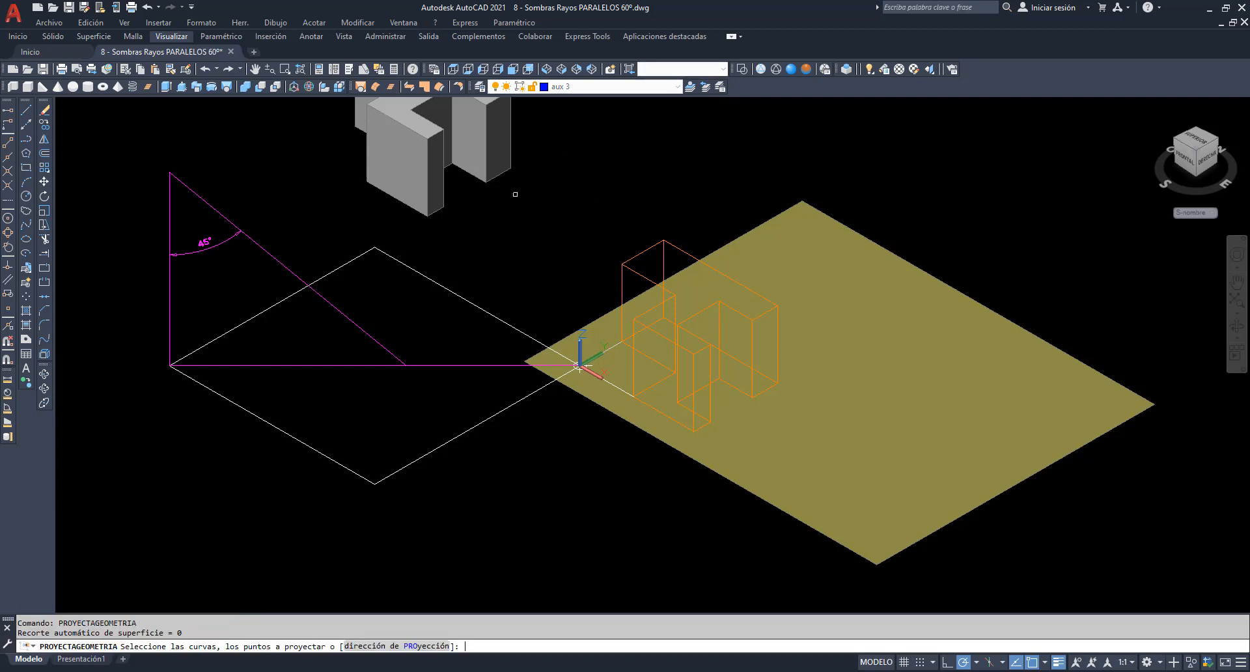
pyautogui.click(362, 647)
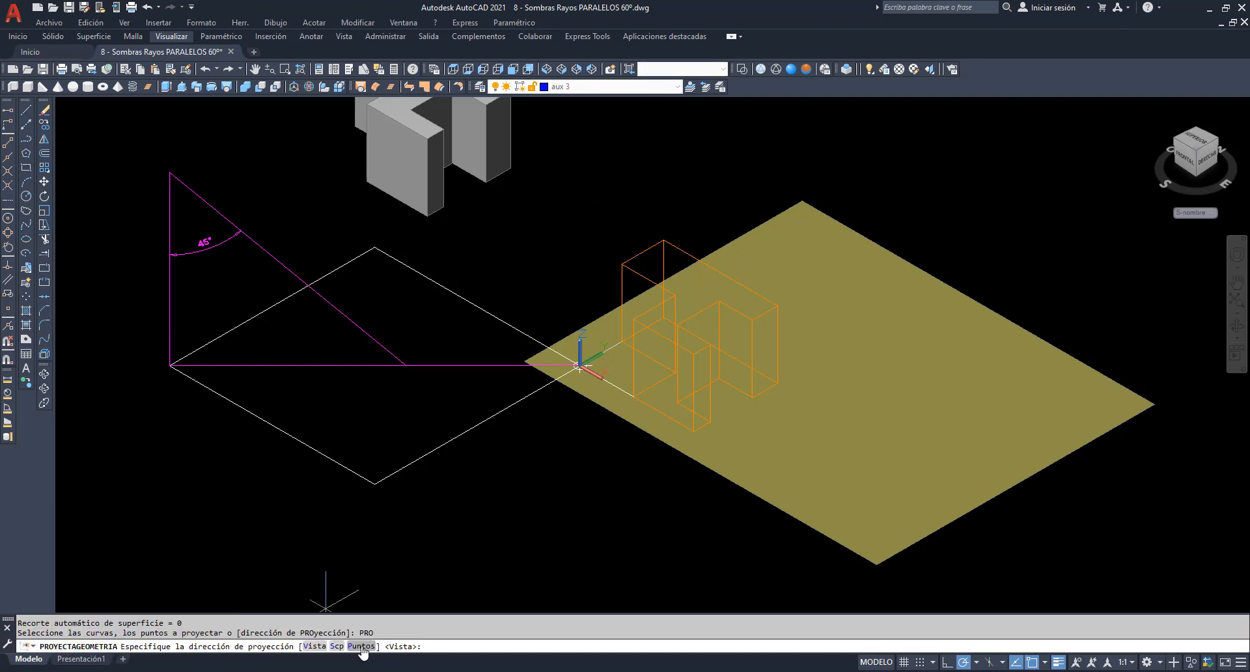
pyautogui.click(362, 647)
pyautogui.click(169, 172)
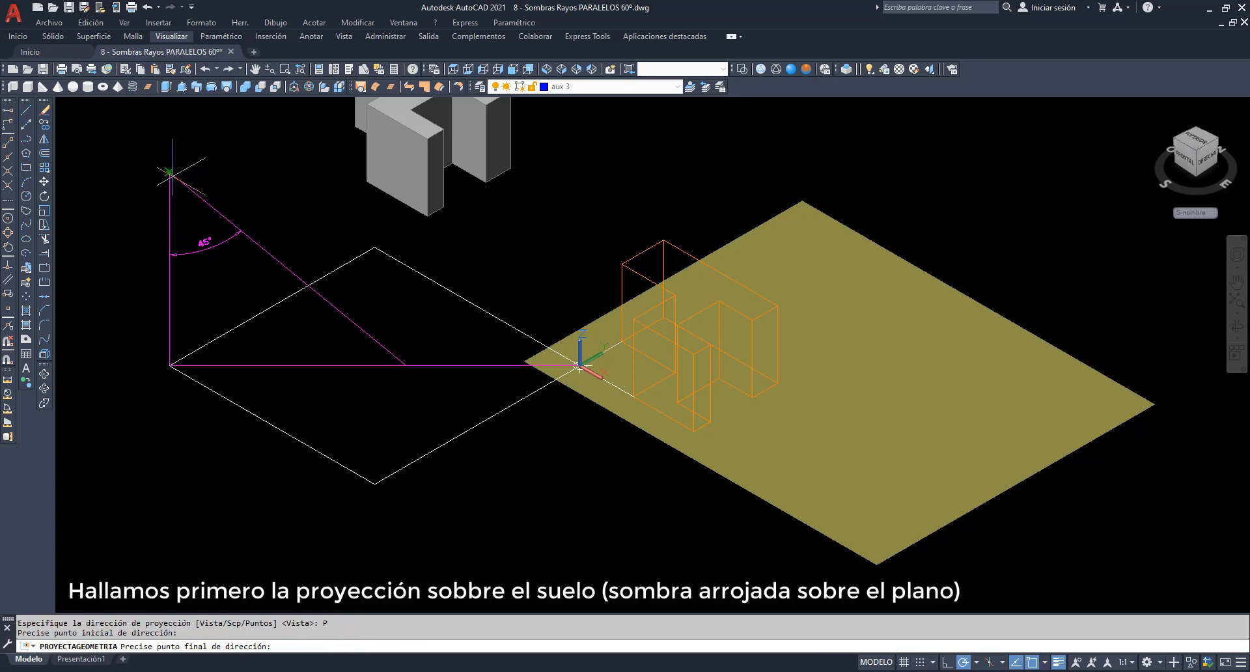
pyautogui.click(405, 366)
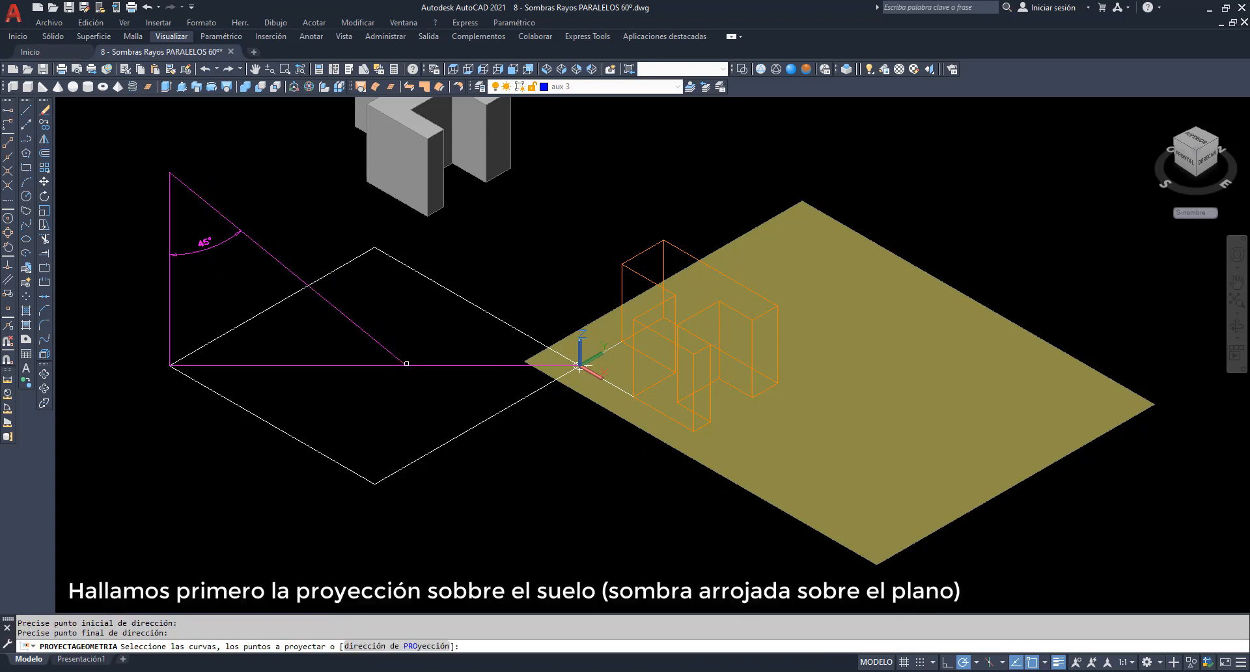
# Project all the edges of the orange wireframe prism onto the ground plane along the ray direction.
pyautogui.click(576, 213)
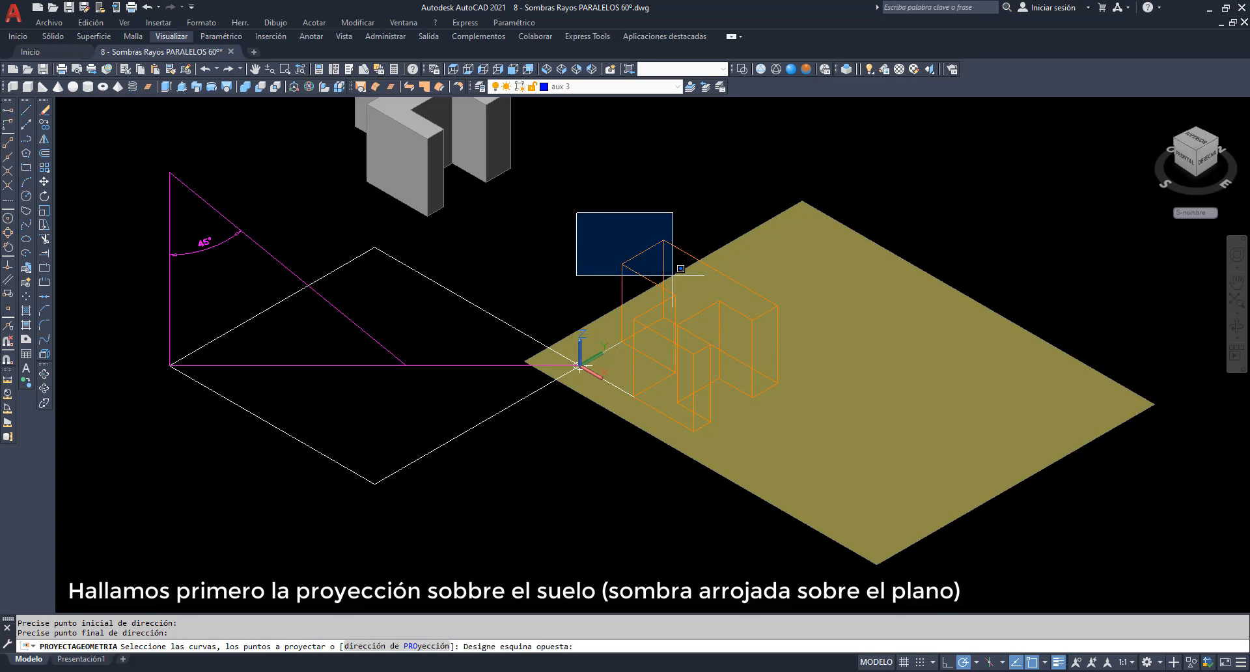
pyautogui.click(818, 452)
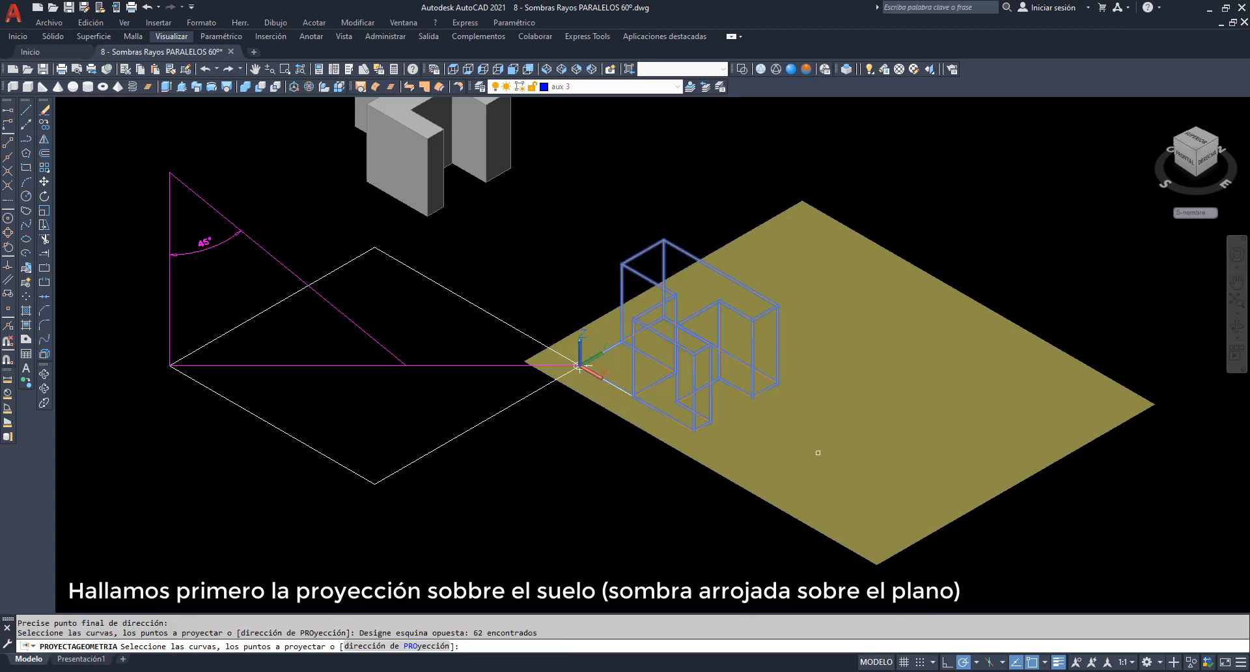
pyautogui.press('Return')
pyautogui.click(845, 439)
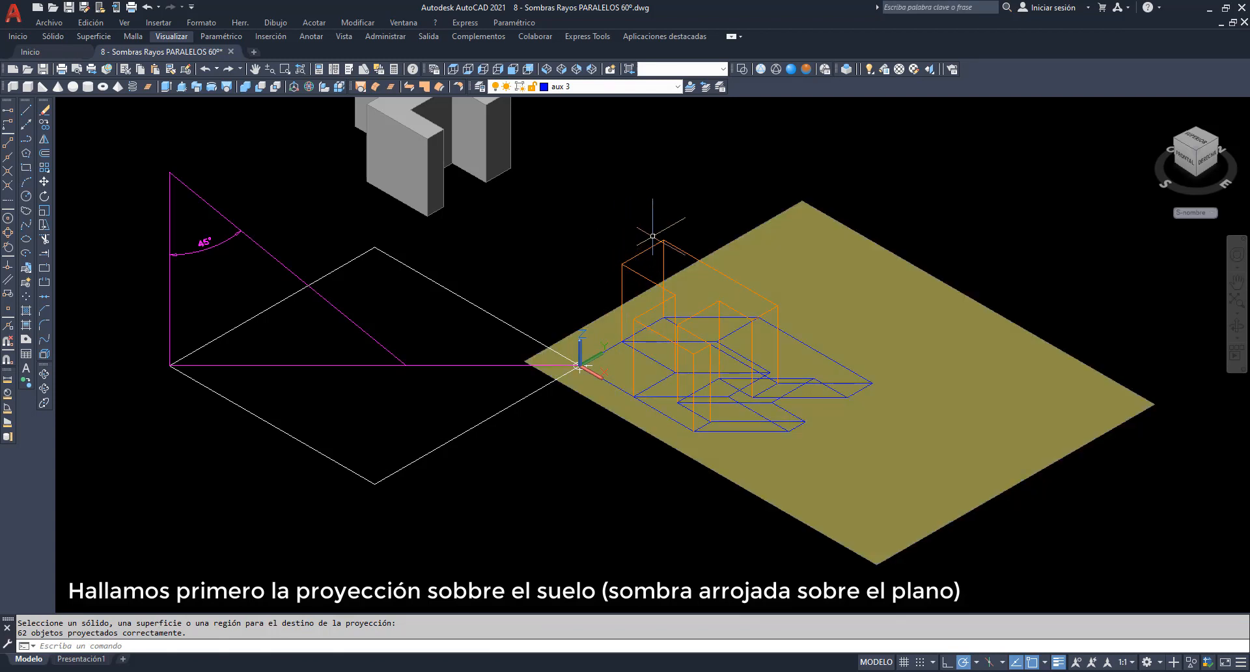
# Move the shaded solid prism onto the orange wireframe, matching their lower front corners.
pyautogui.click(44, 183)
pyautogui.click(417, 176)
pyautogui.press('Return')
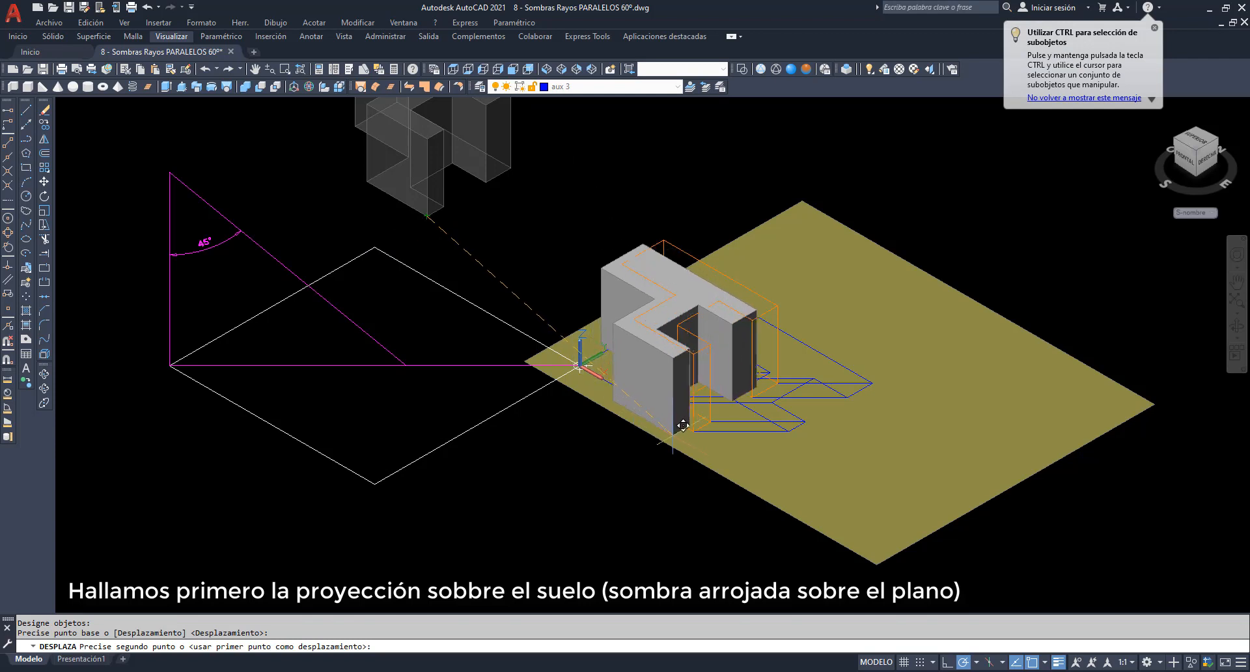
pyautogui.click(693, 429)
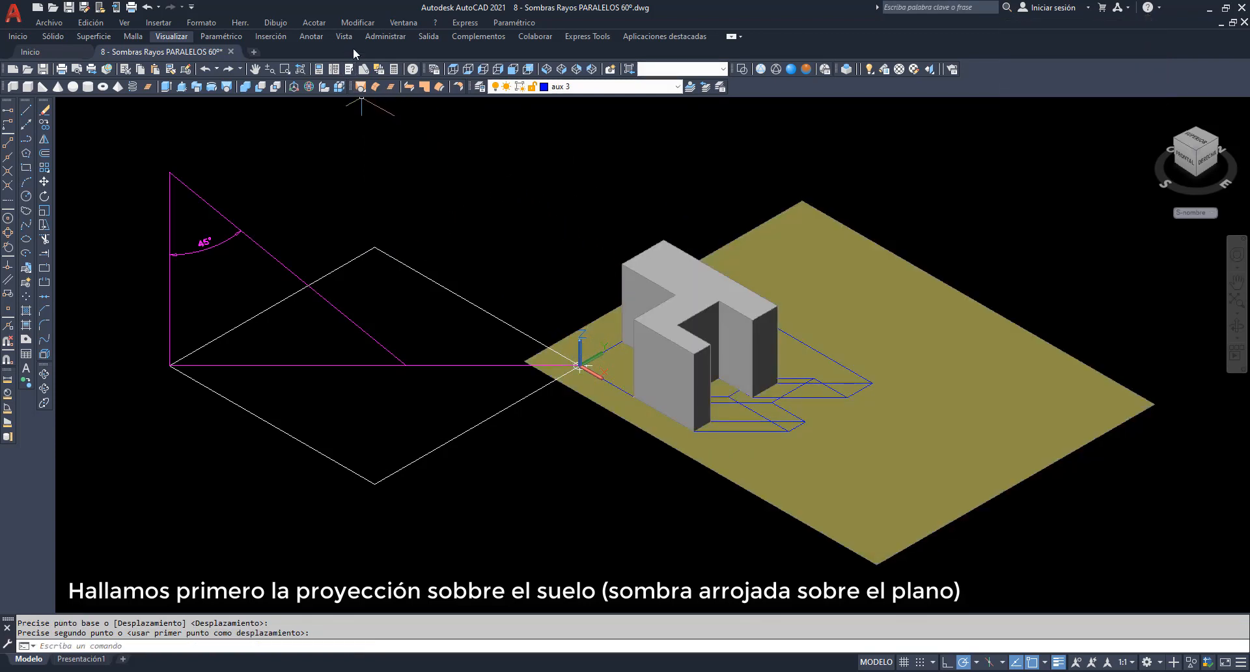
# Turn on full shadows (Sombras completas) and compare the cast shadow with the projected blue edges.
pyautogui.click(167, 38)
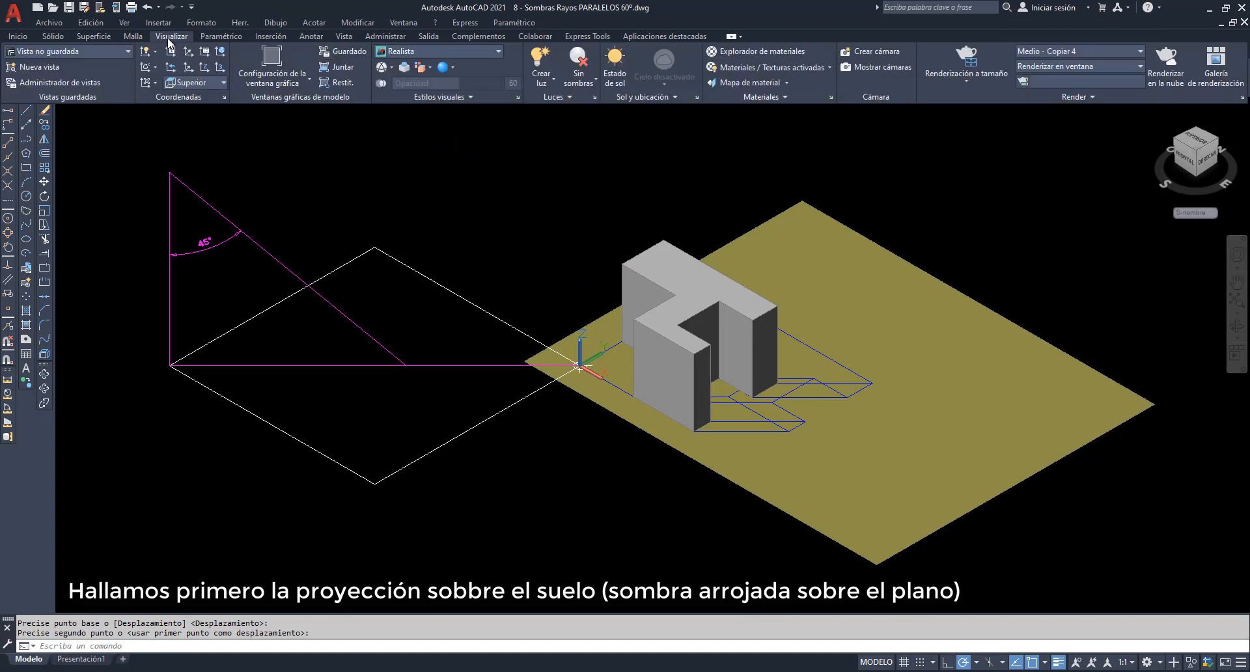
pyautogui.click(588, 82)
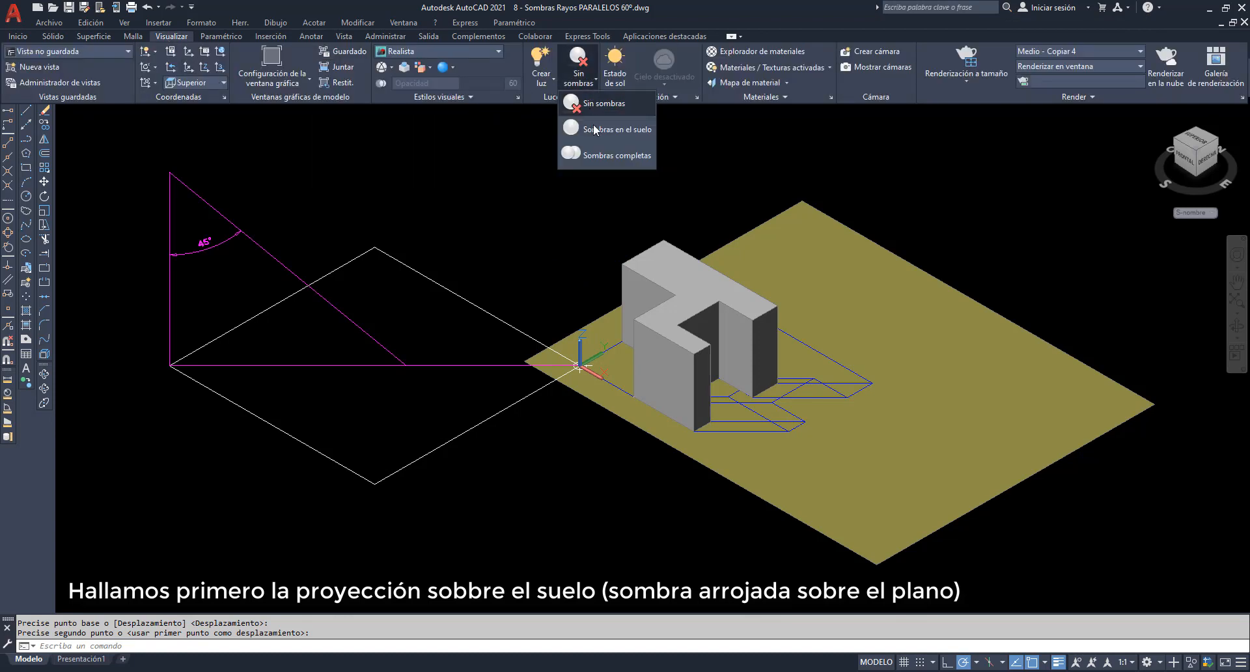
pyautogui.click(599, 151)
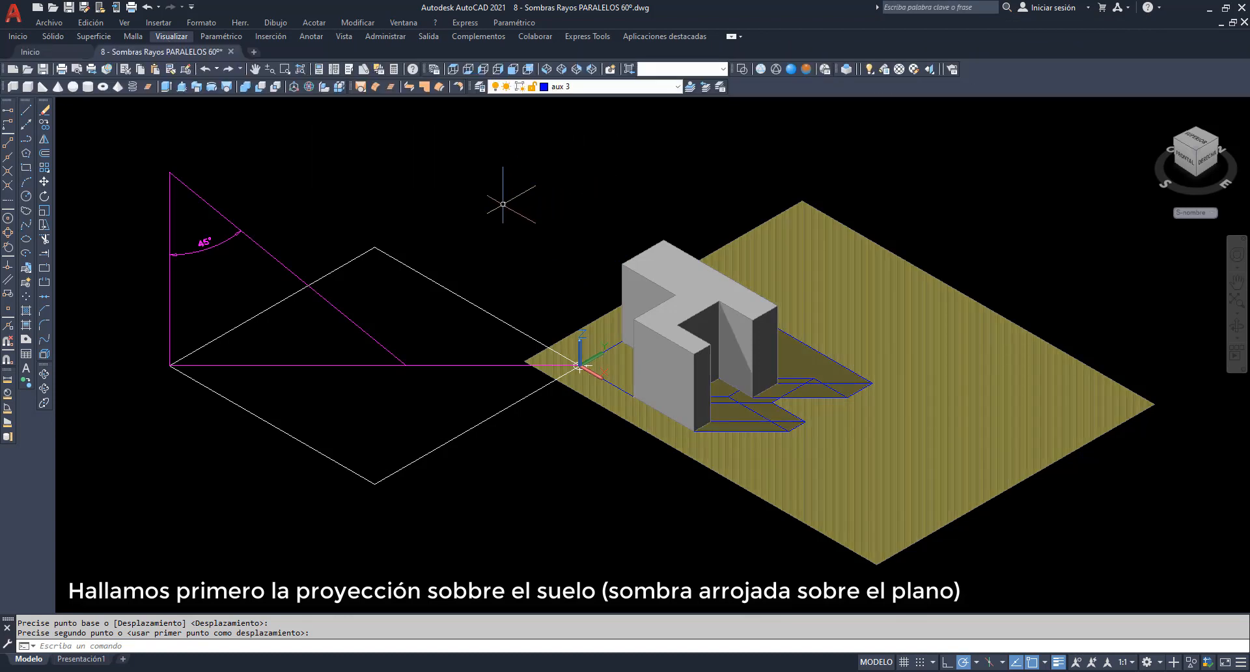
pyautogui.click(254, 69)
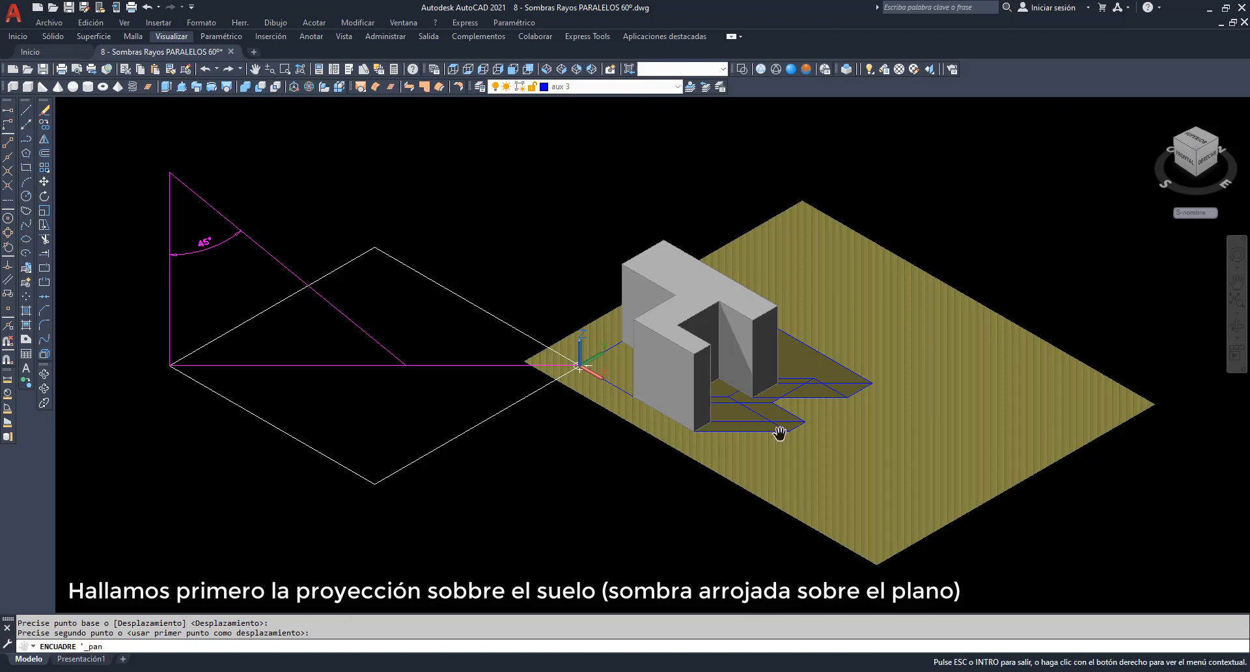
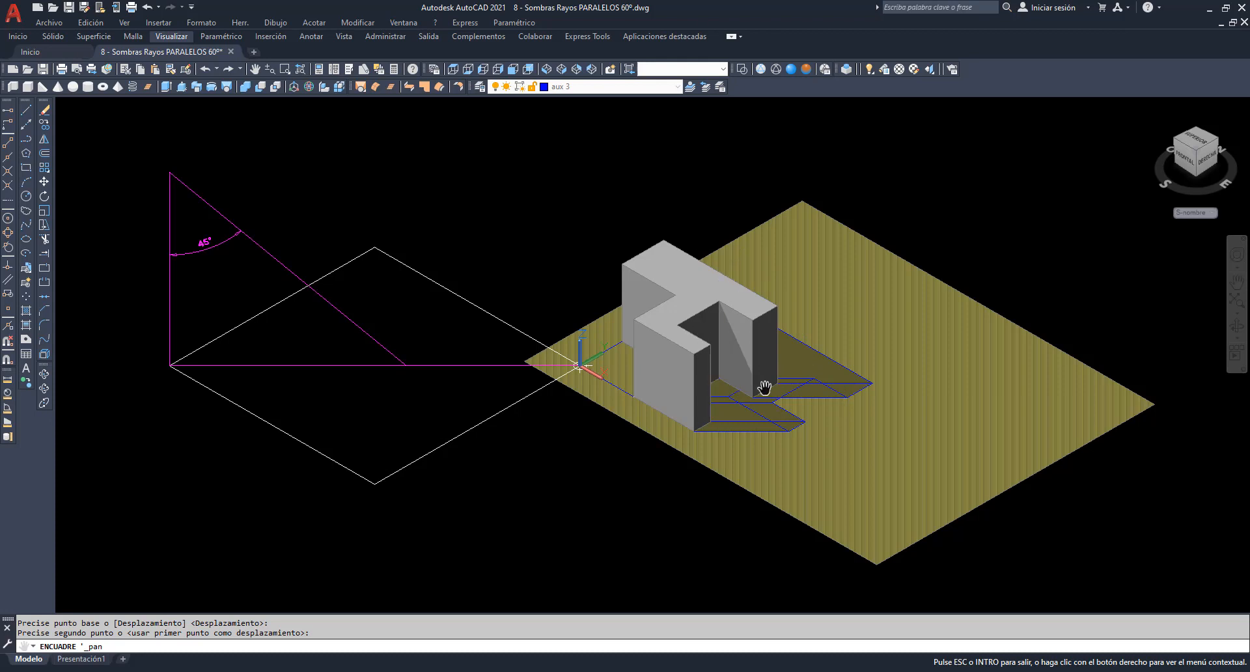
pyautogui.rightClick(700, 157)
pyautogui.click(728, 167)
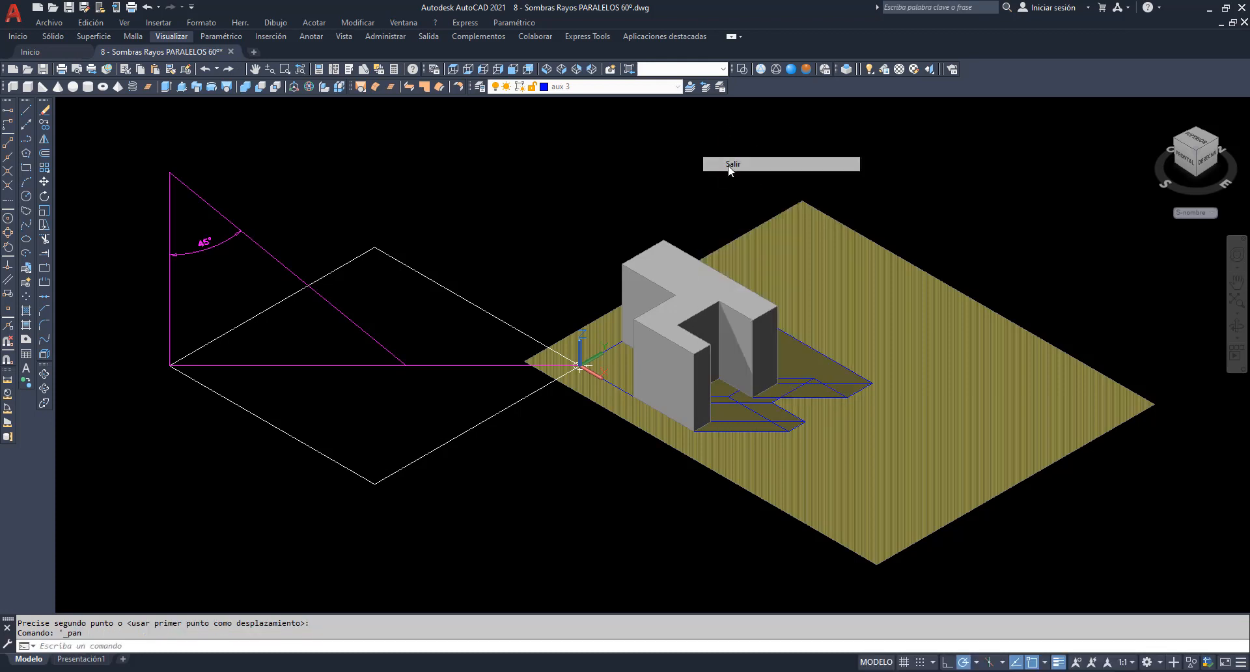
# Undo the solid prism's move and the shadow display.
pyautogui.write('h')
pyautogui.press('Return')
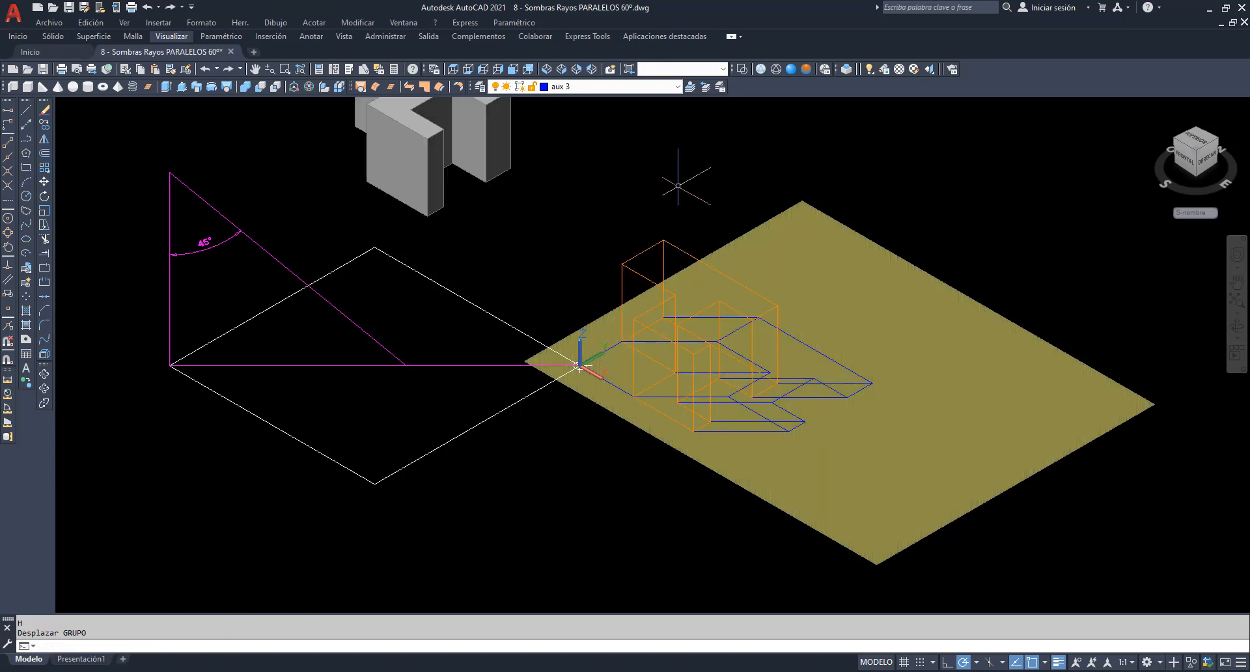
# Make contorno sombra the current layer and turn off the Pieza 2d layer.
pyautogui.click(677, 87)
pyautogui.click(633, 141)
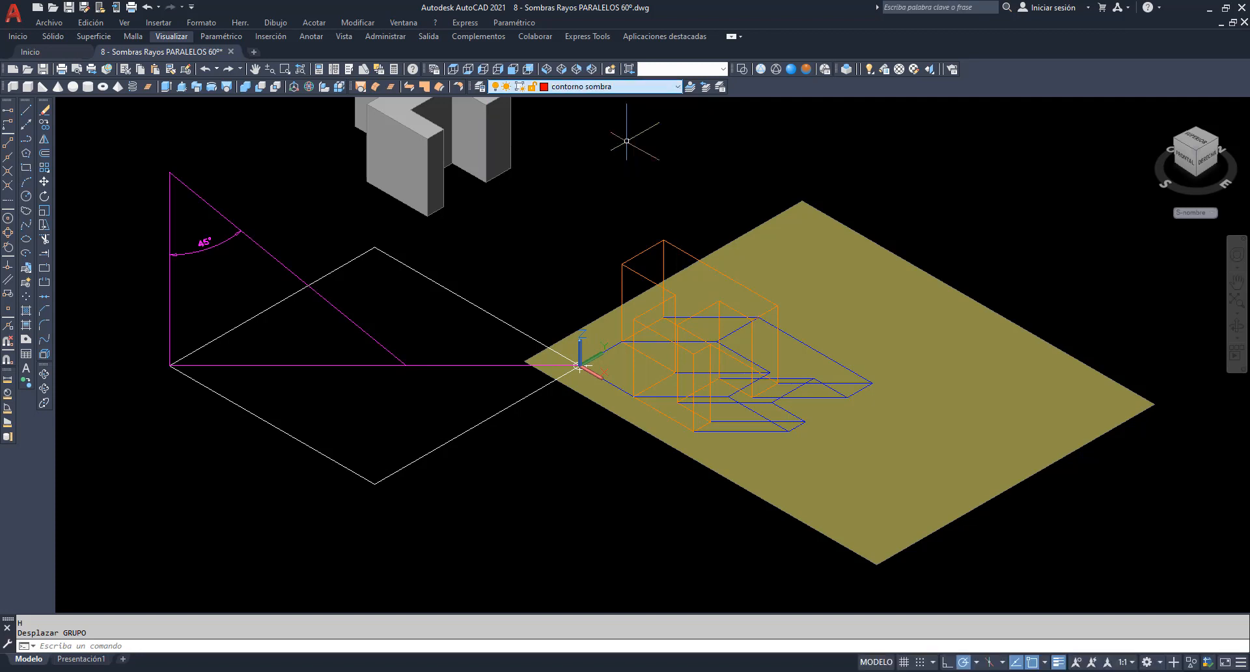
pyautogui.click(677, 88)
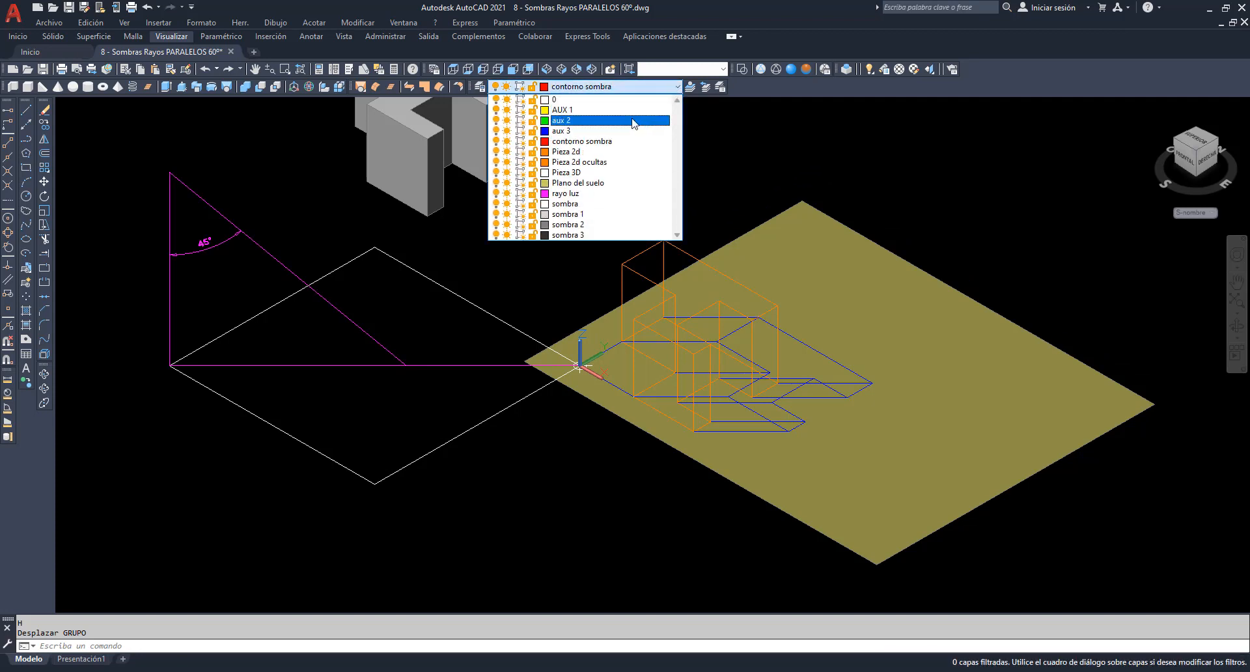
pyautogui.click(497, 152)
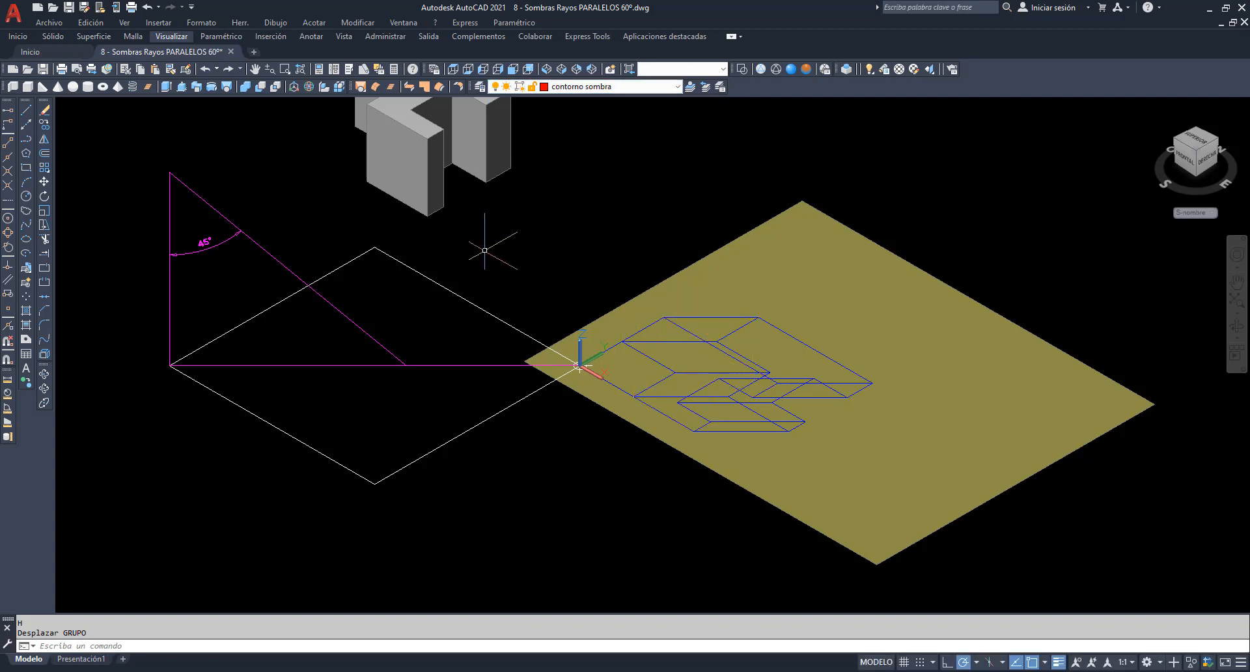
# Trace the front of the shadow outline with a polyline, from the prism's front base corner around the notch to the rear arm's farthest shadow corner.
pyautogui.write('POL')
pyautogui.press('Return')
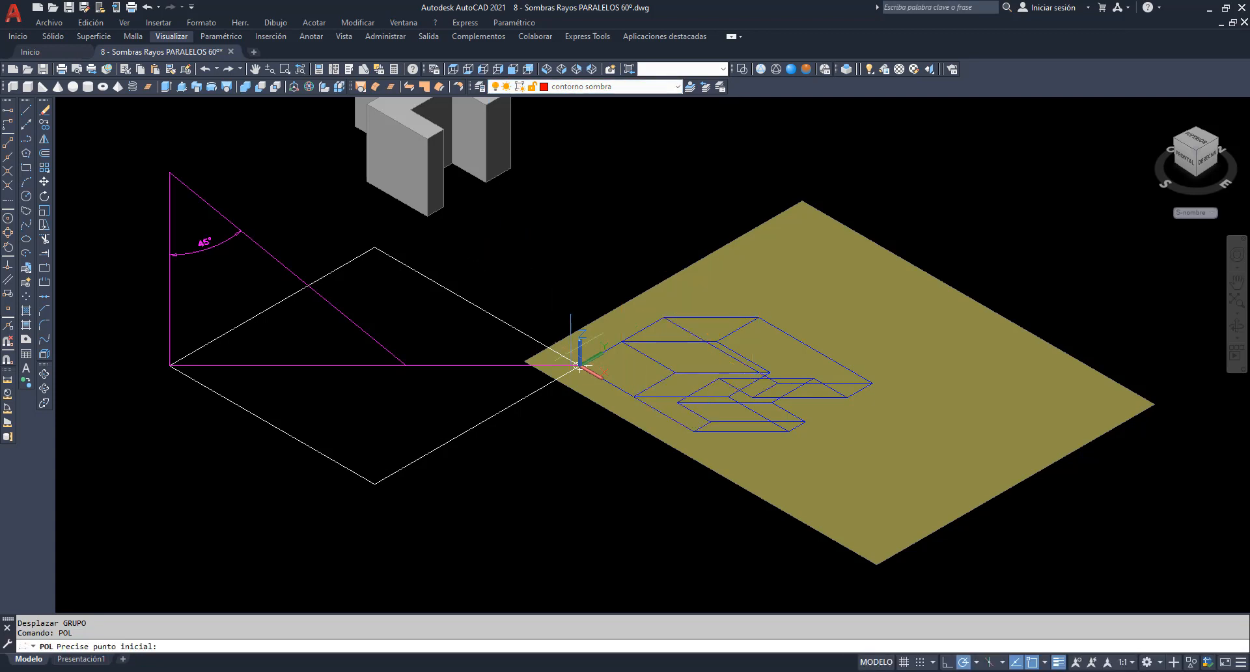
pyautogui.click(633, 396)
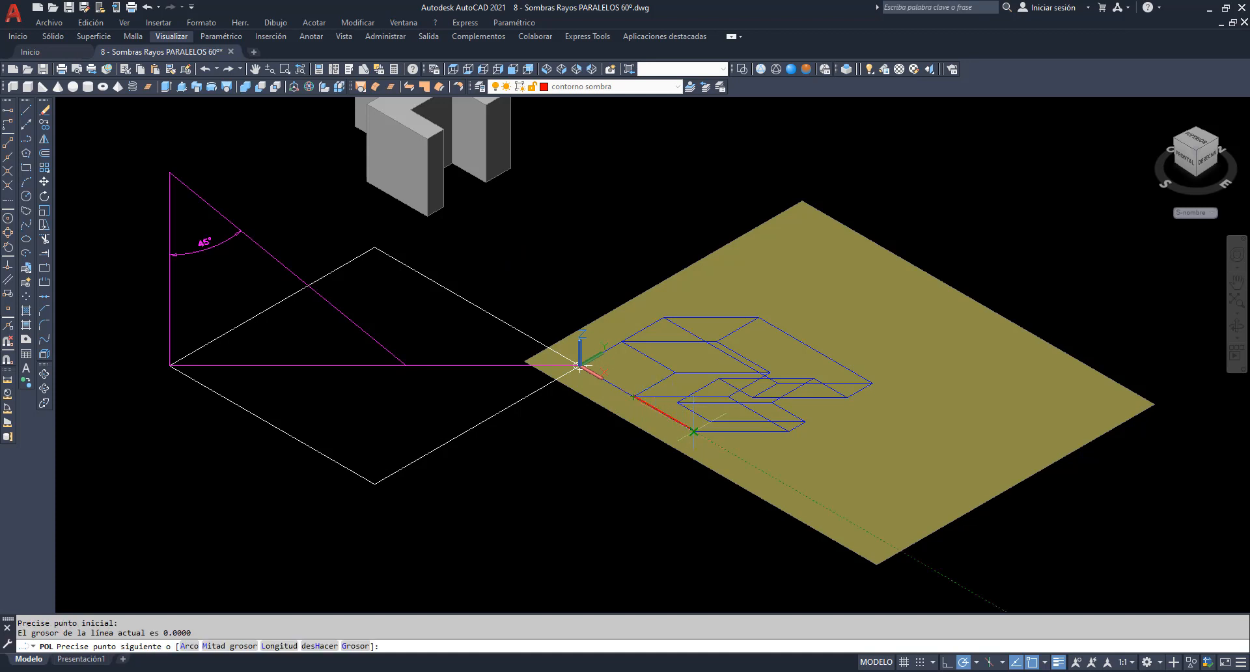
pyautogui.click(694, 430)
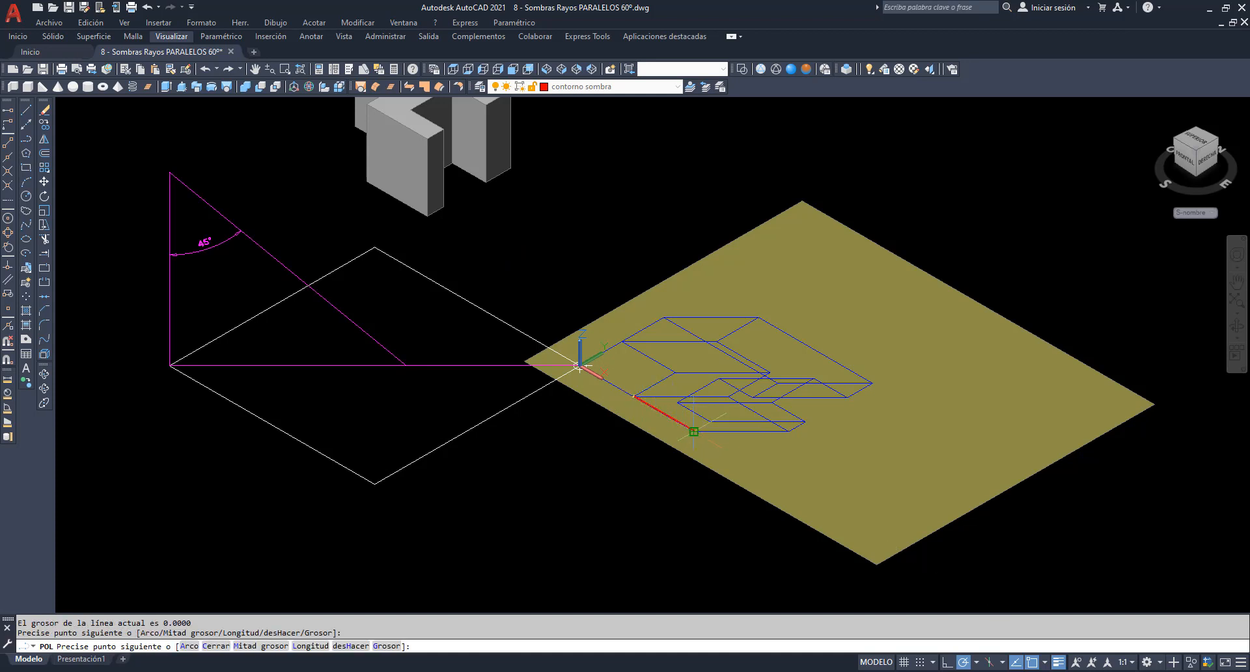
pyautogui.click(788, 431)
pyautogui.click(806, 421)
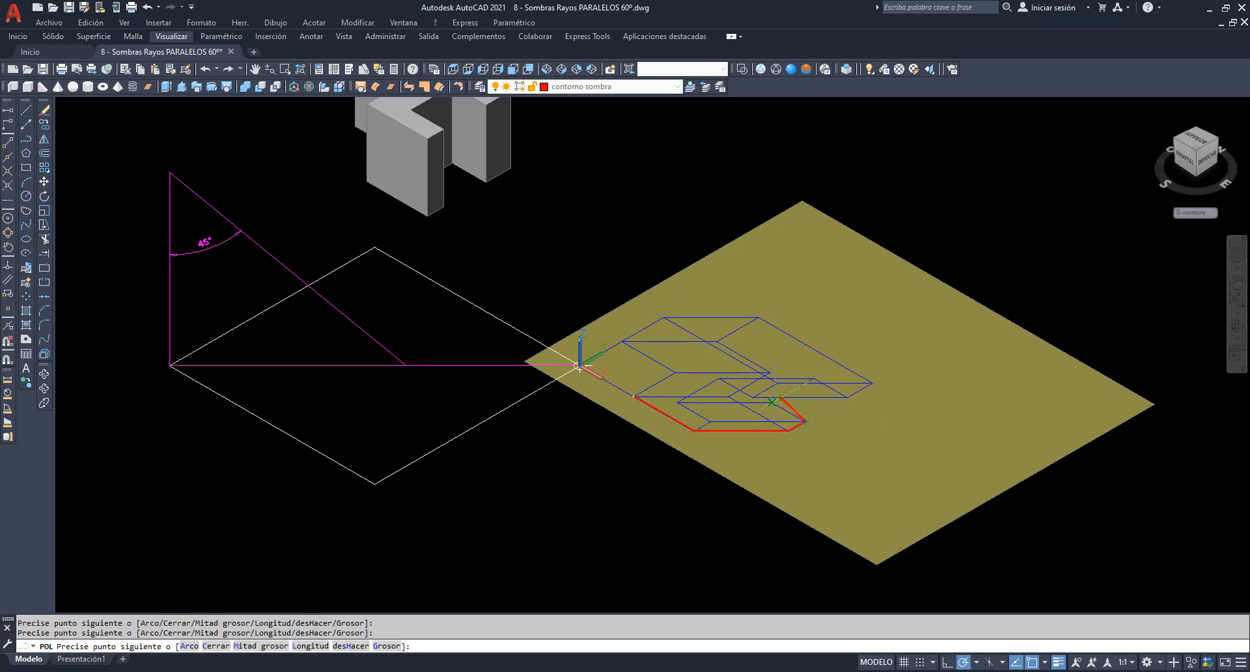
pyautogui.scroll(6, 771, 403)
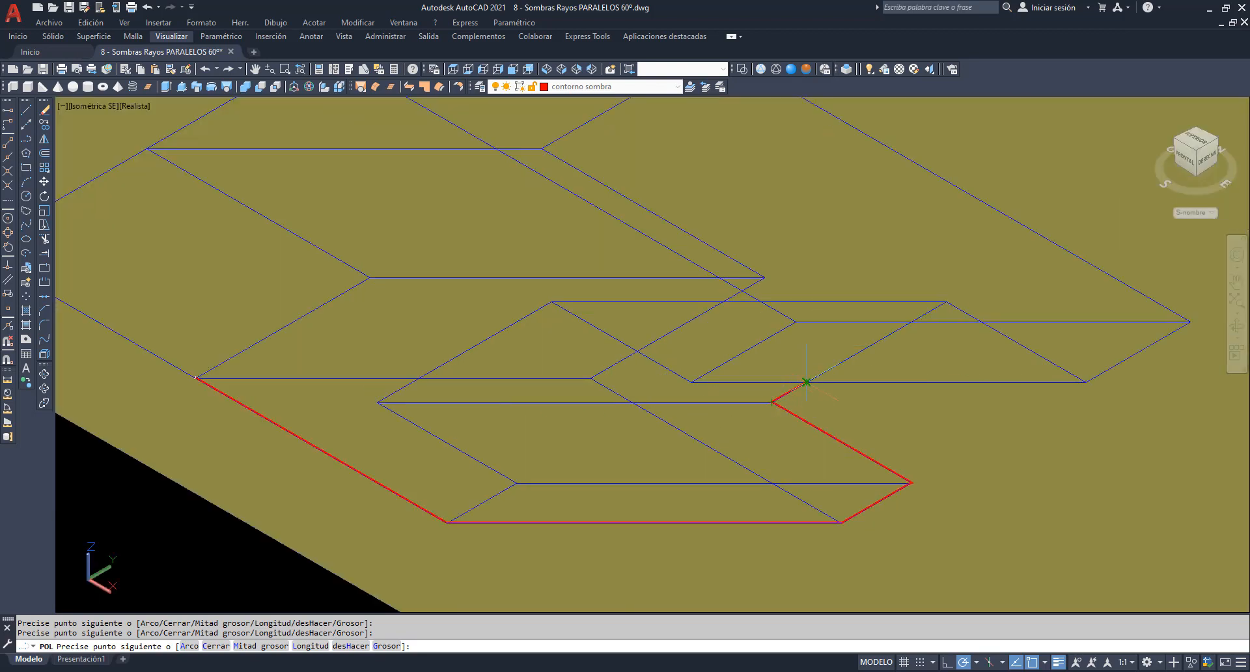
pyautogui.click(806, 382)
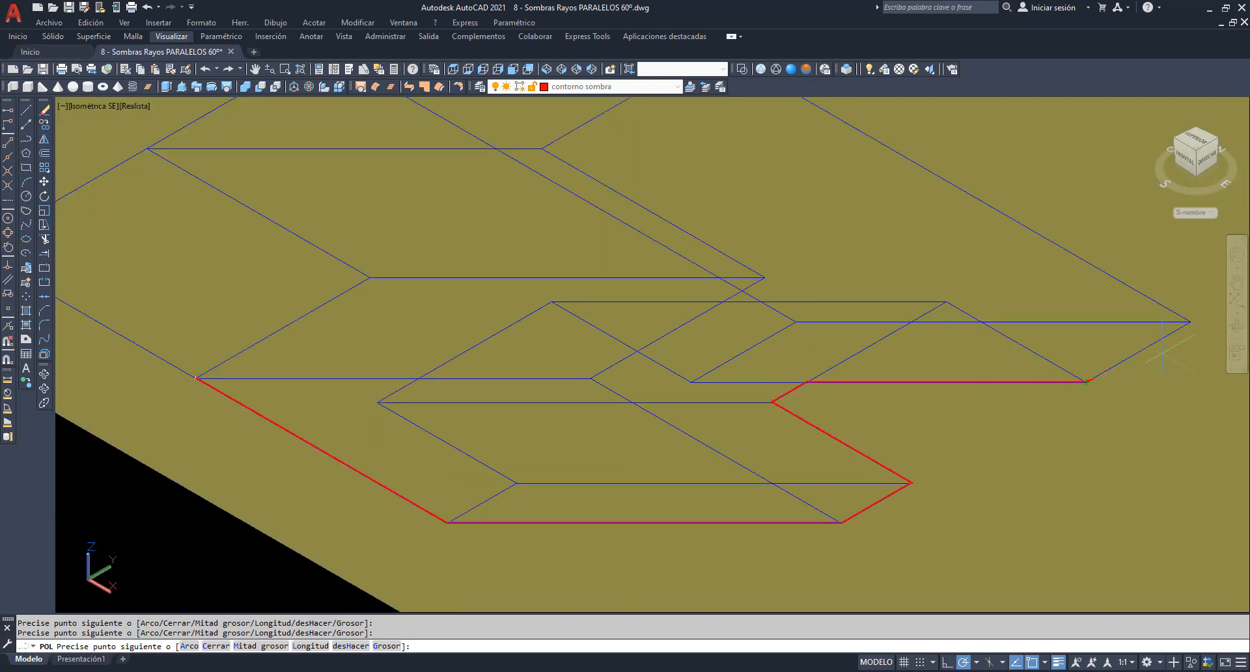
pyautogui.click(1190, 321)
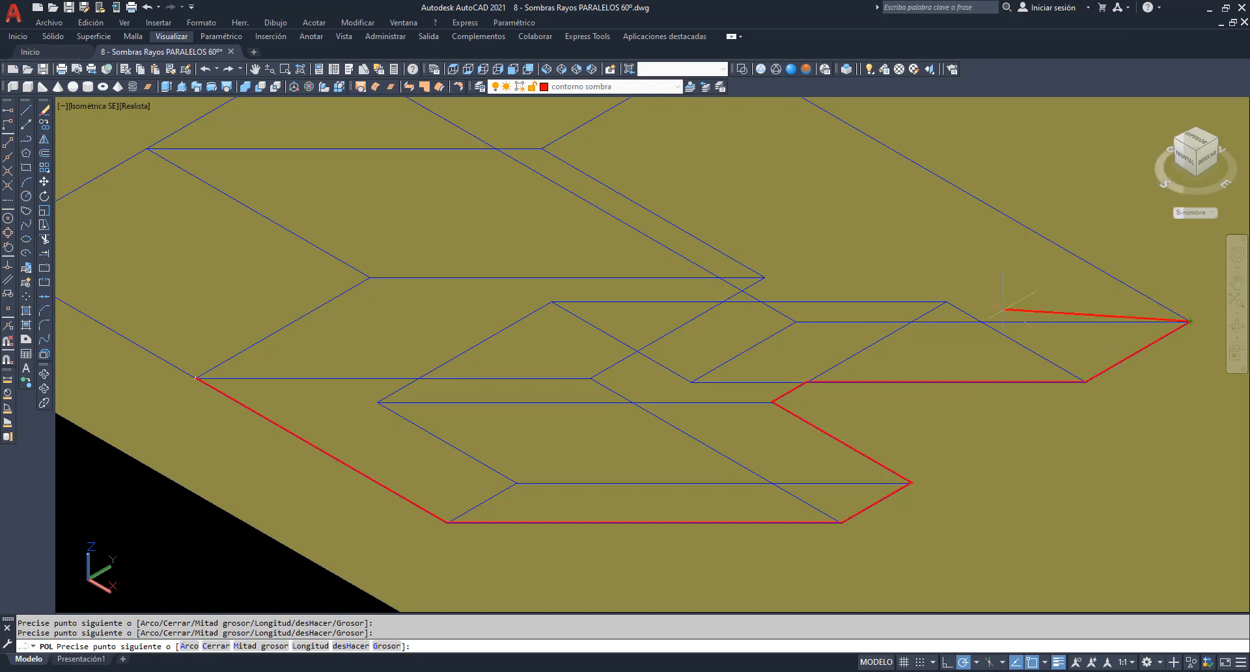
# Continue the polyline along the shadow's rear edge and the prism base's inner corner, closing the outline at its starting point.
pyautogui.scroll(-2, 1001, 309)
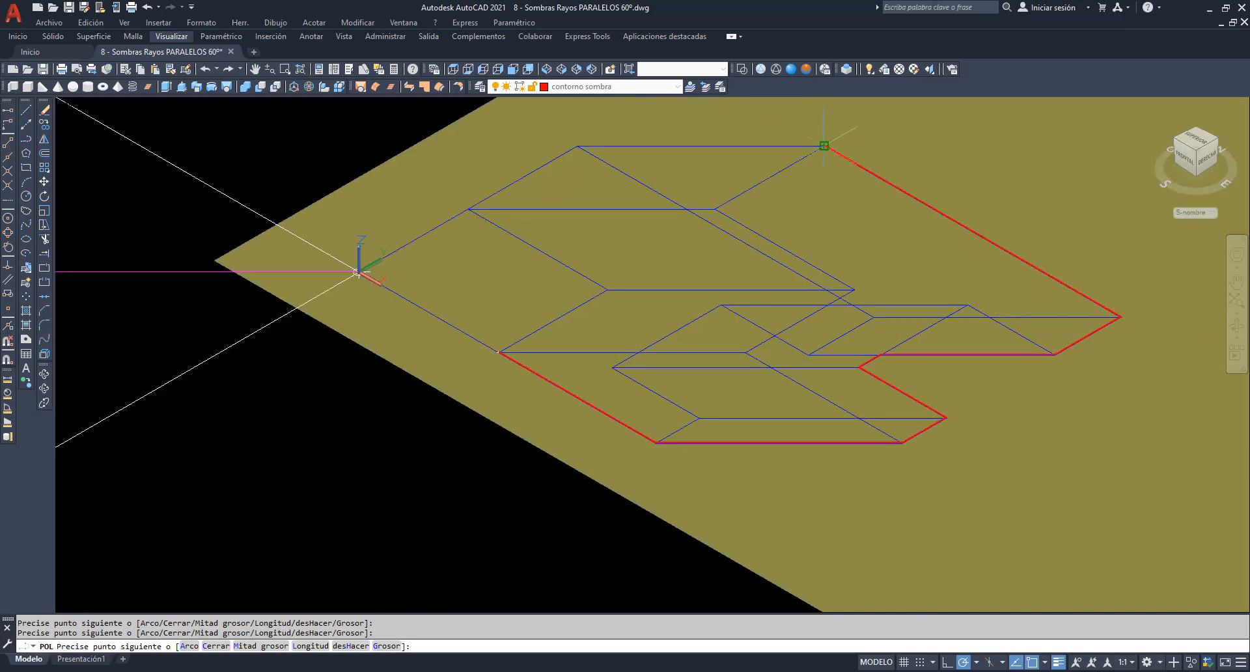
pyautogui.click(823, 145)
pyautogui.click(577, 145)
pyautogui.click(468, 209)
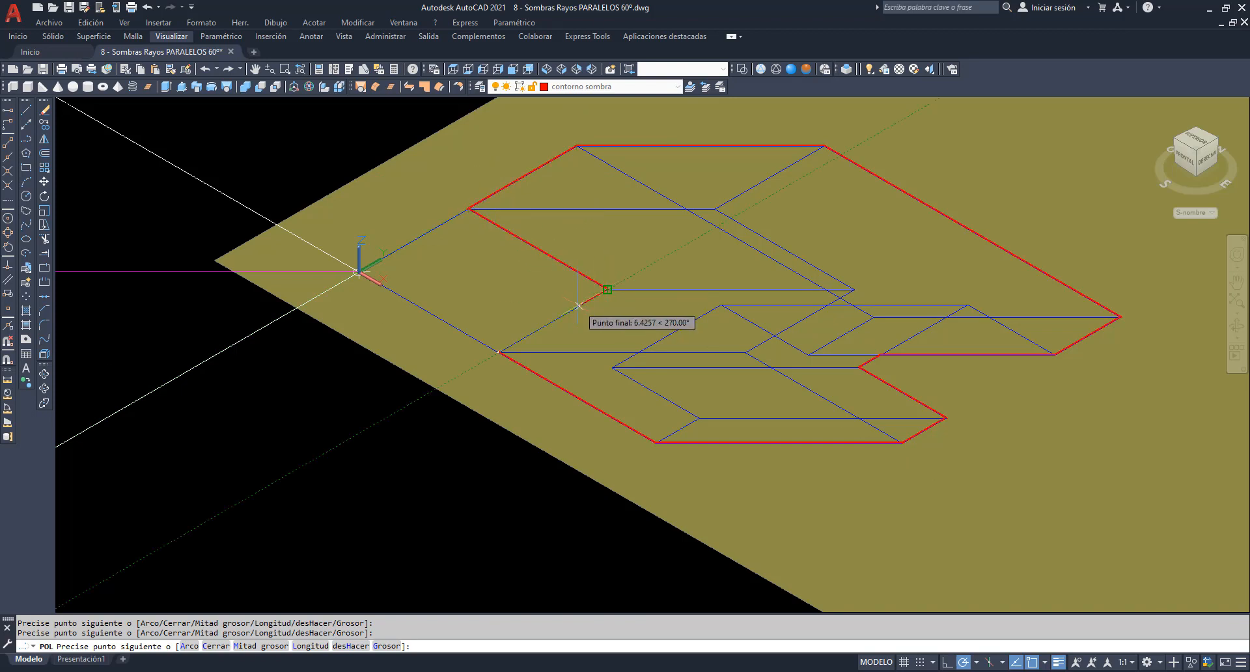
pyautogui.click(607, 289)
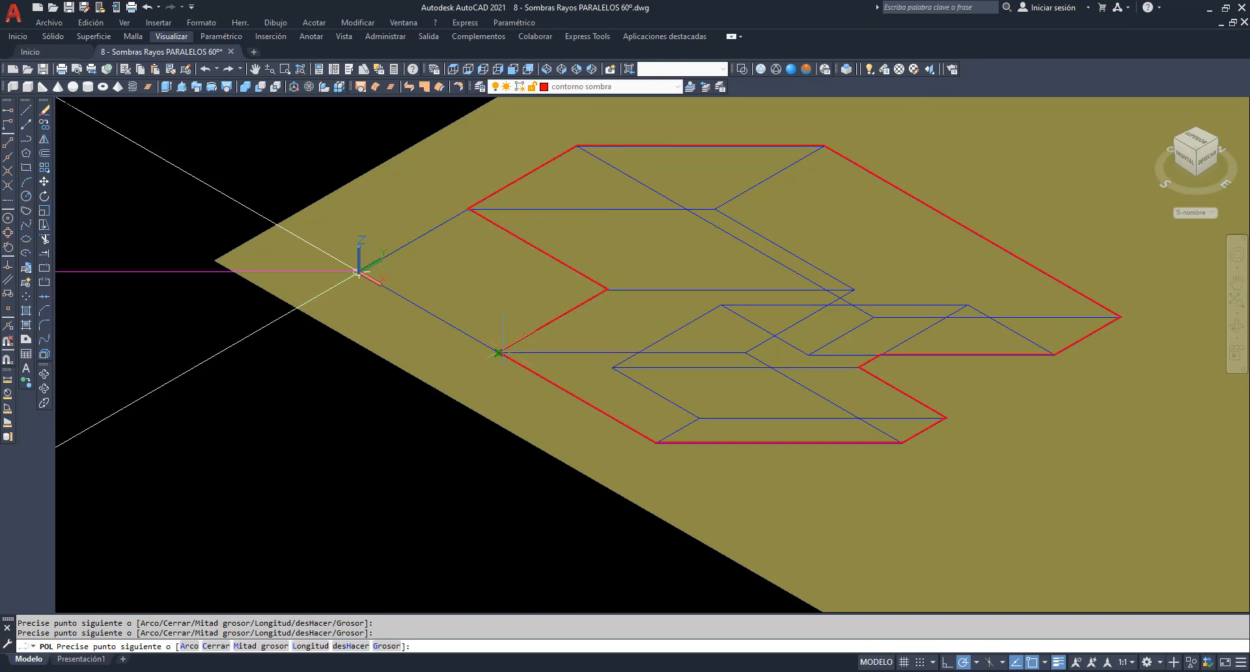
pyautogui.click(498, 353)
pyautogui.press('Return')
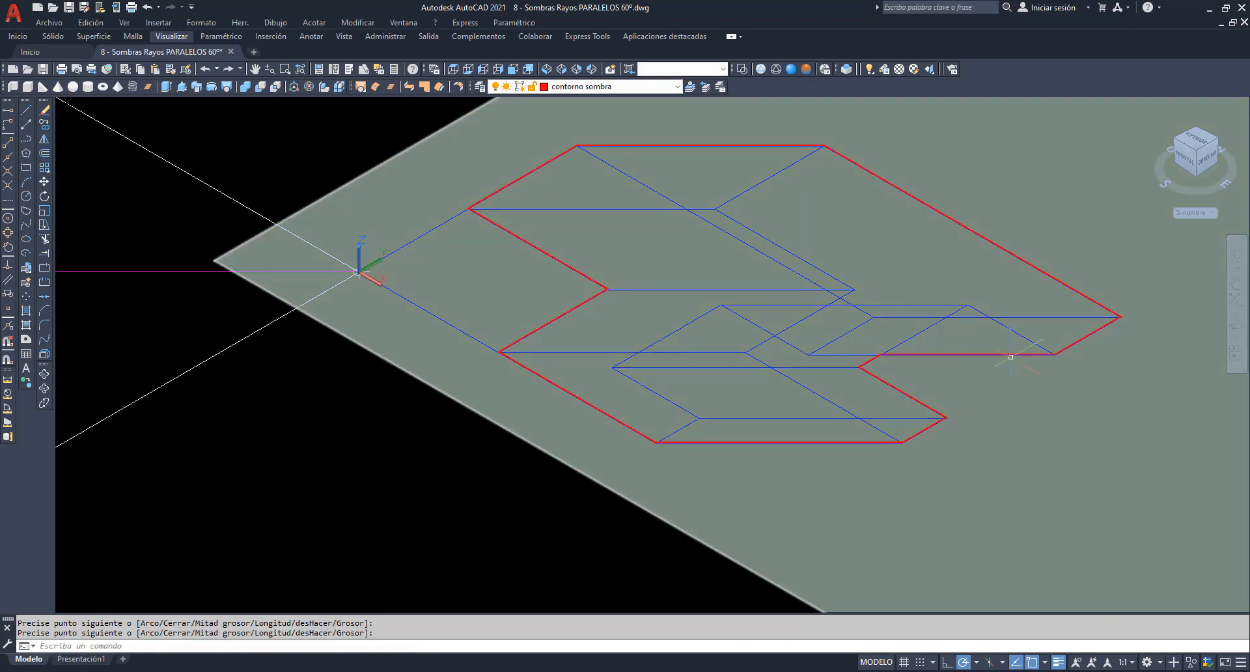
# Turn off the aux 3 and Plano del suelo layers to isolate the red shadow outline.
pyautogui.click(678, 86)
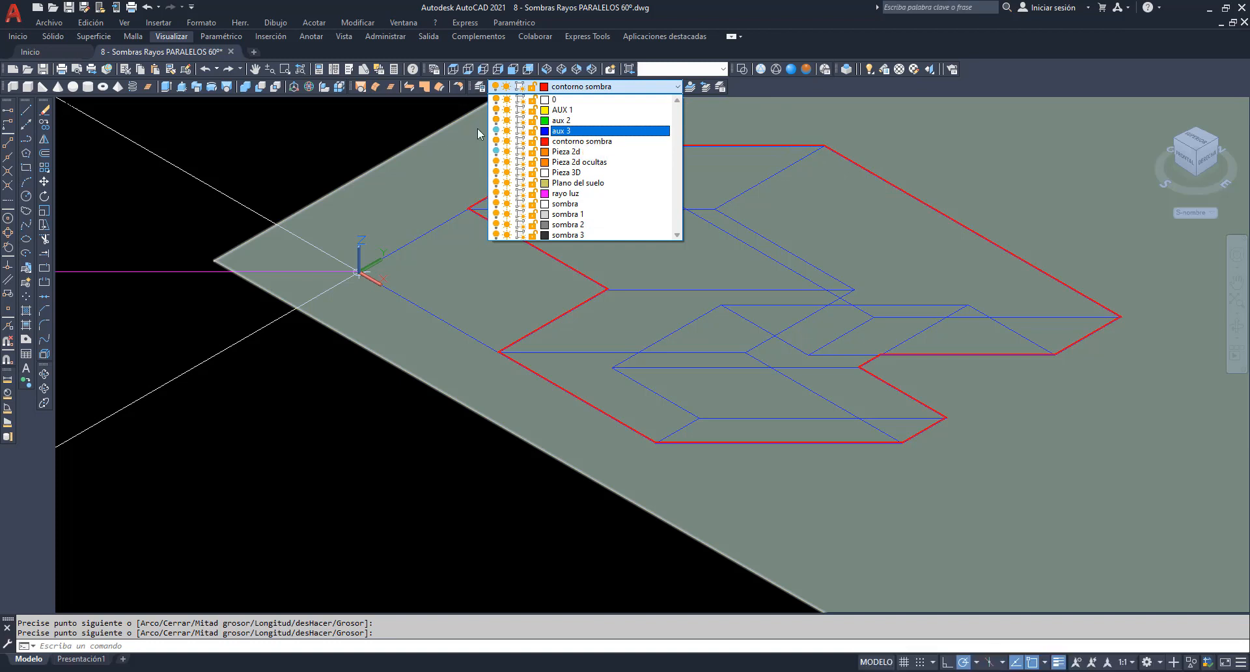
pyautogui.click(497, 130)
pyautogui.click(678, 87)
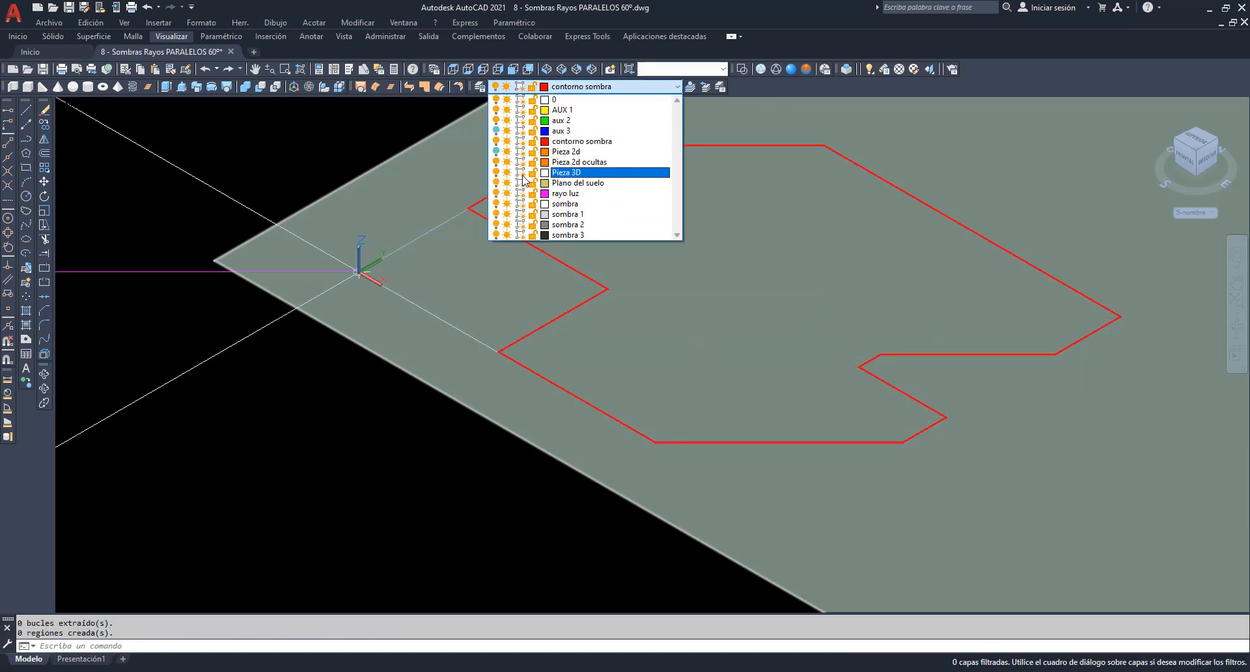
pyautogui.click(497, 183)
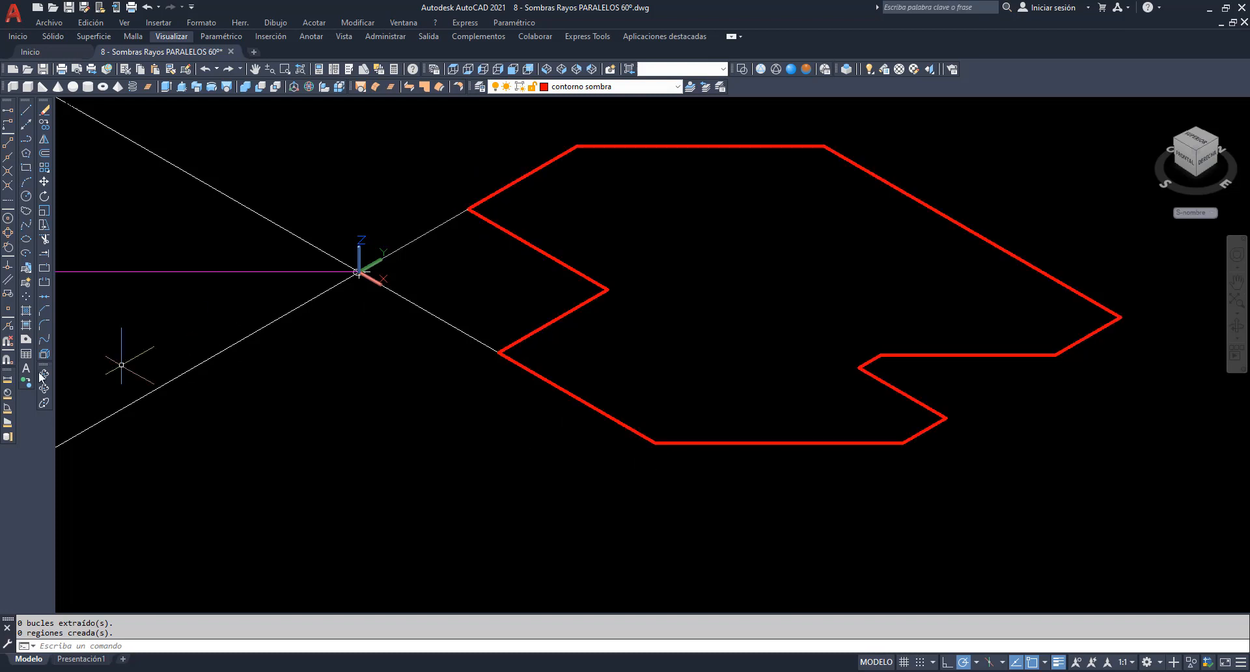
# Convert the closed red shadow outline polyline into a region and check its object type.
pyautogui.click(43, 374)
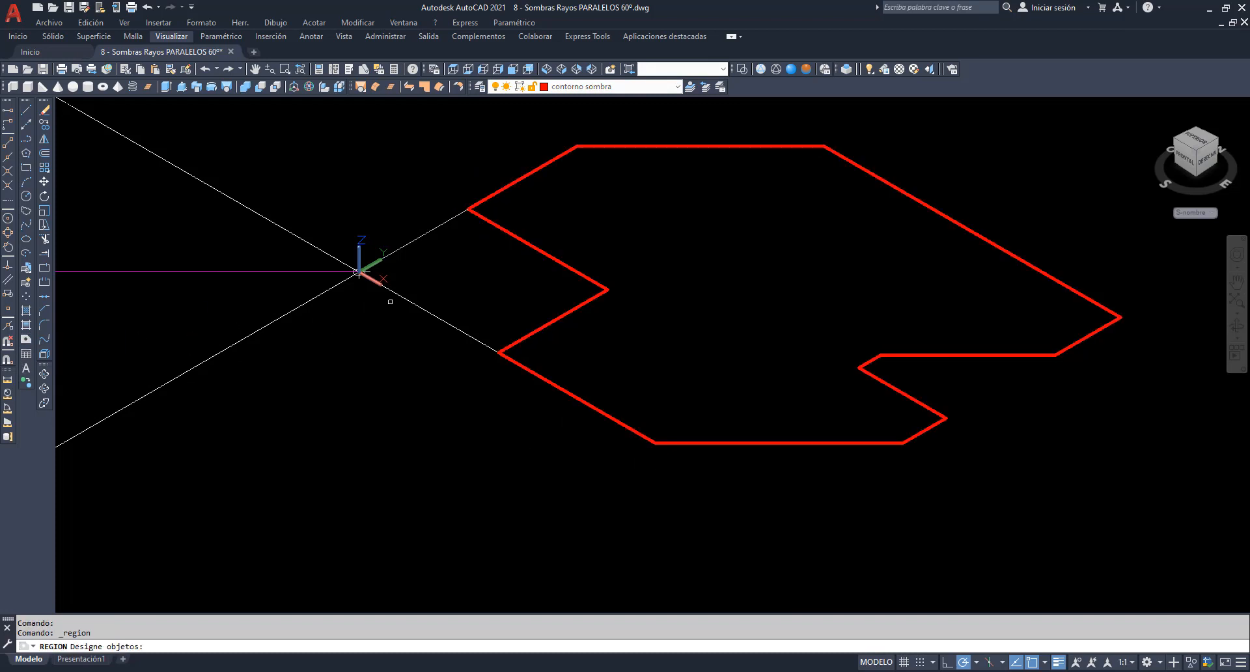
pyautogui.click(518, 242)
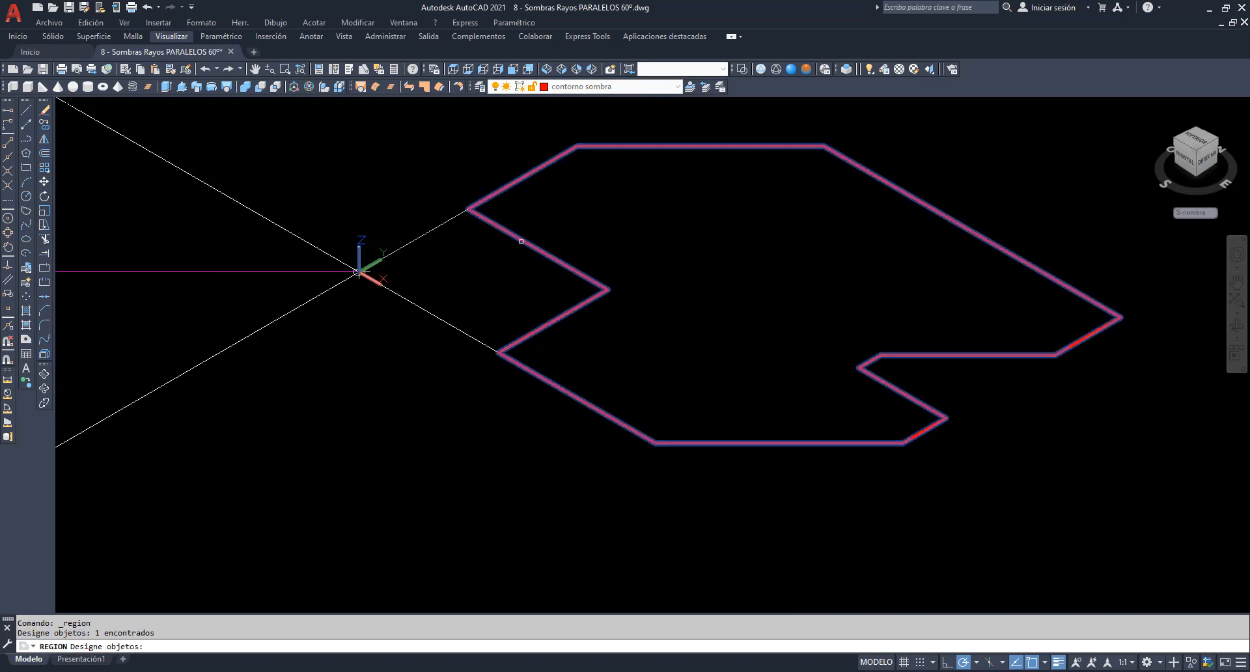
pyautogui.press('Return')
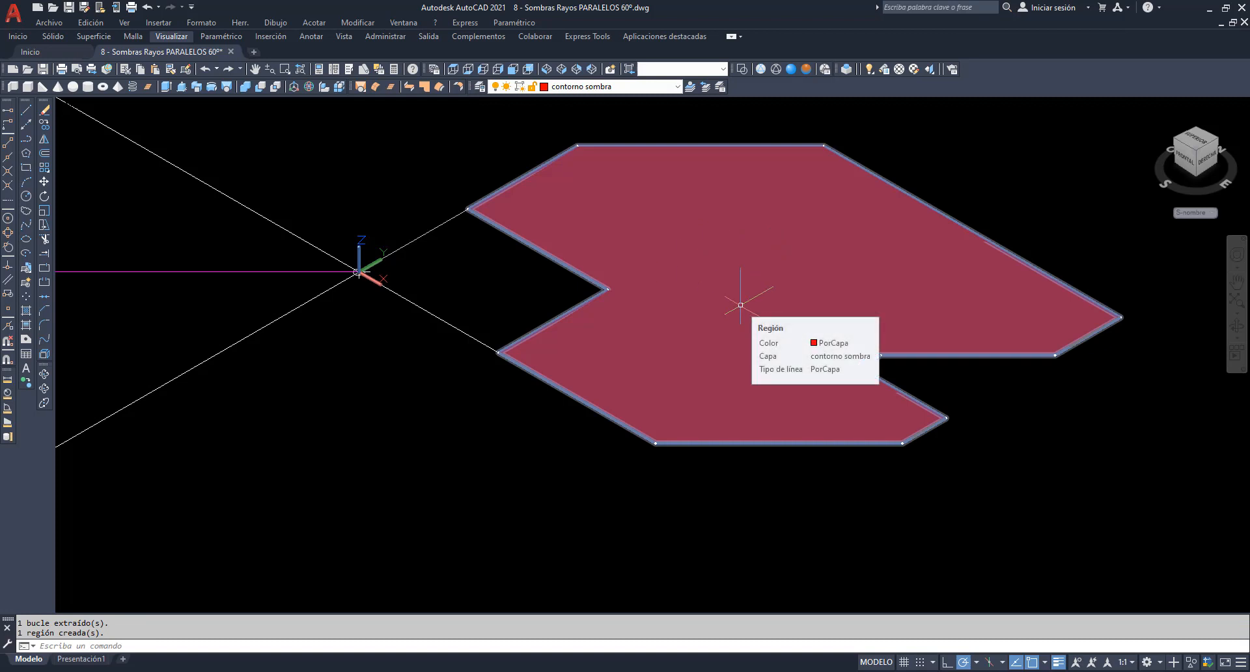
pyautogui.moveTo(776, 258)
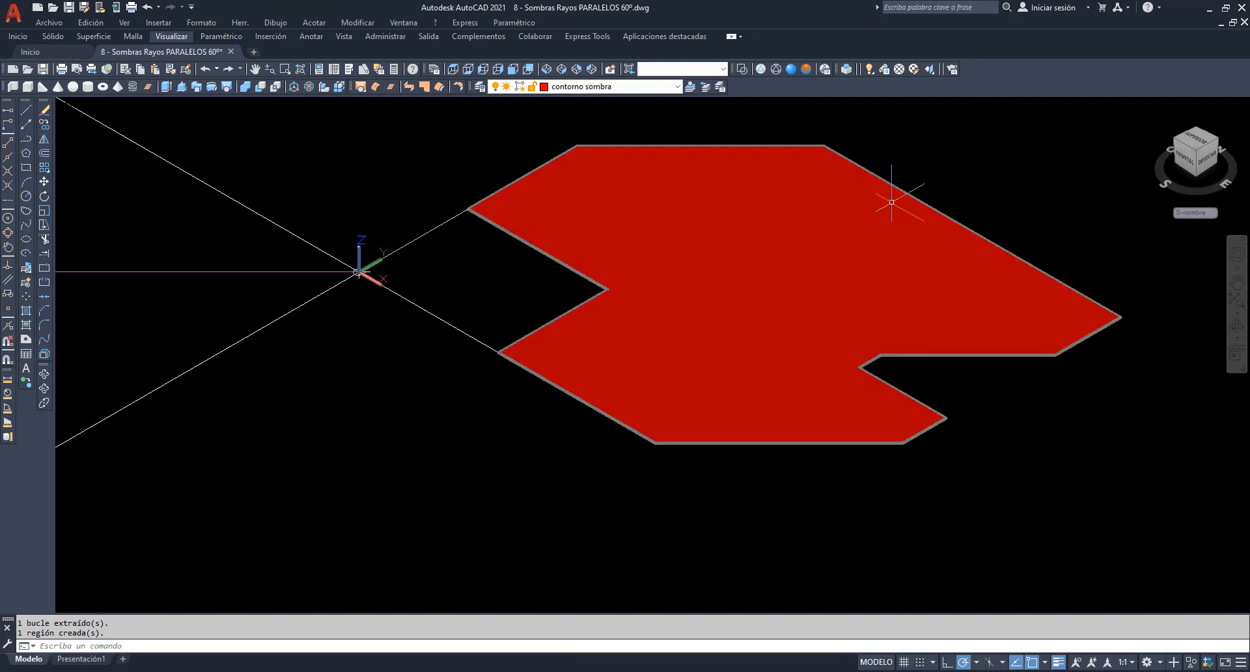
pyautogui.click(707, 200)
pyautogui.moveTo(806, 228)
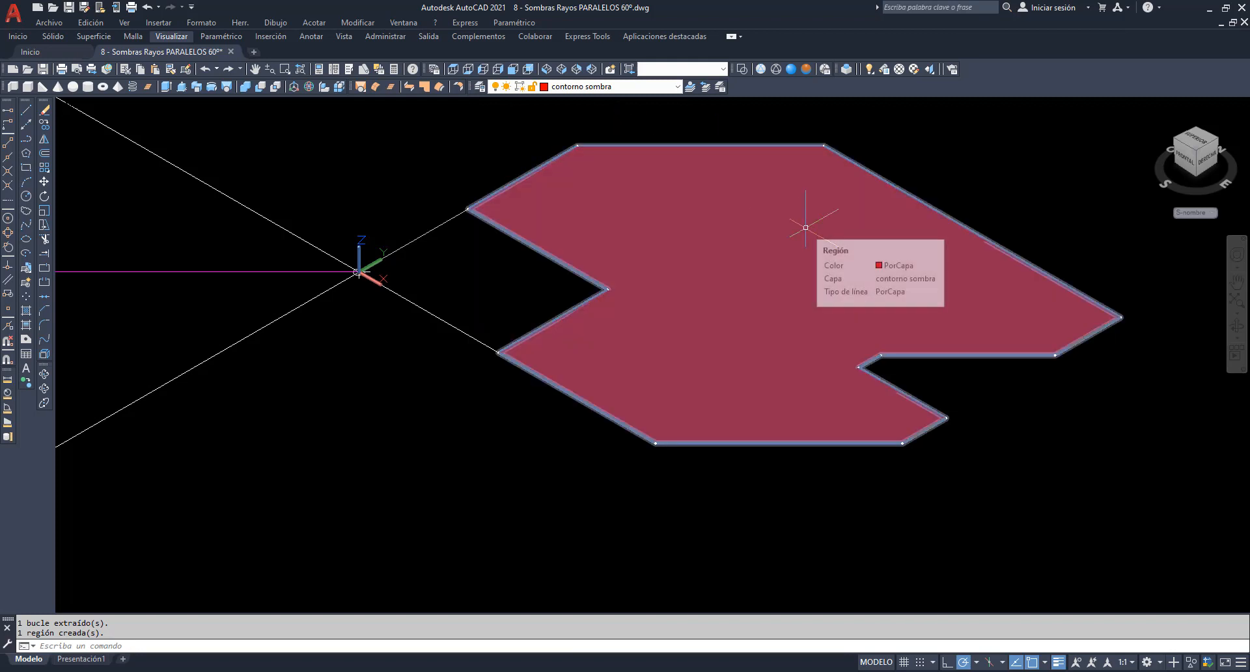
pyautogui.press('Escape')
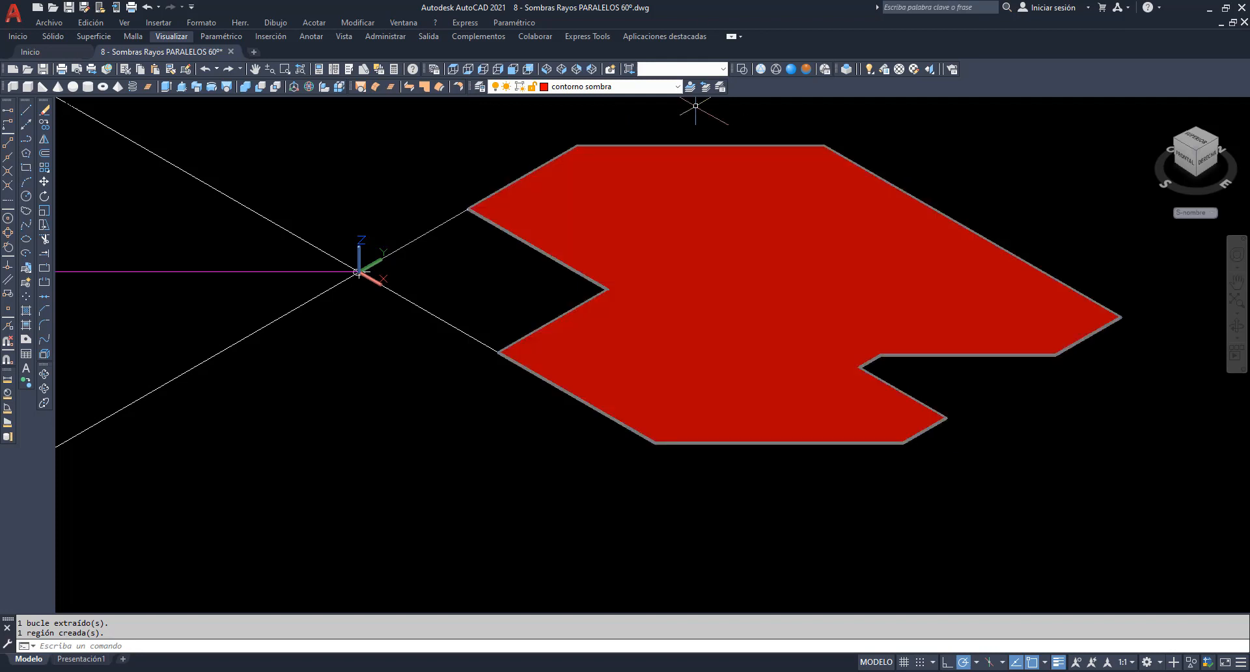
# Turn on the Pieza 2d layer as the current layer and turn off the contorno sombra layer.
pyautogui.click(680, 87)
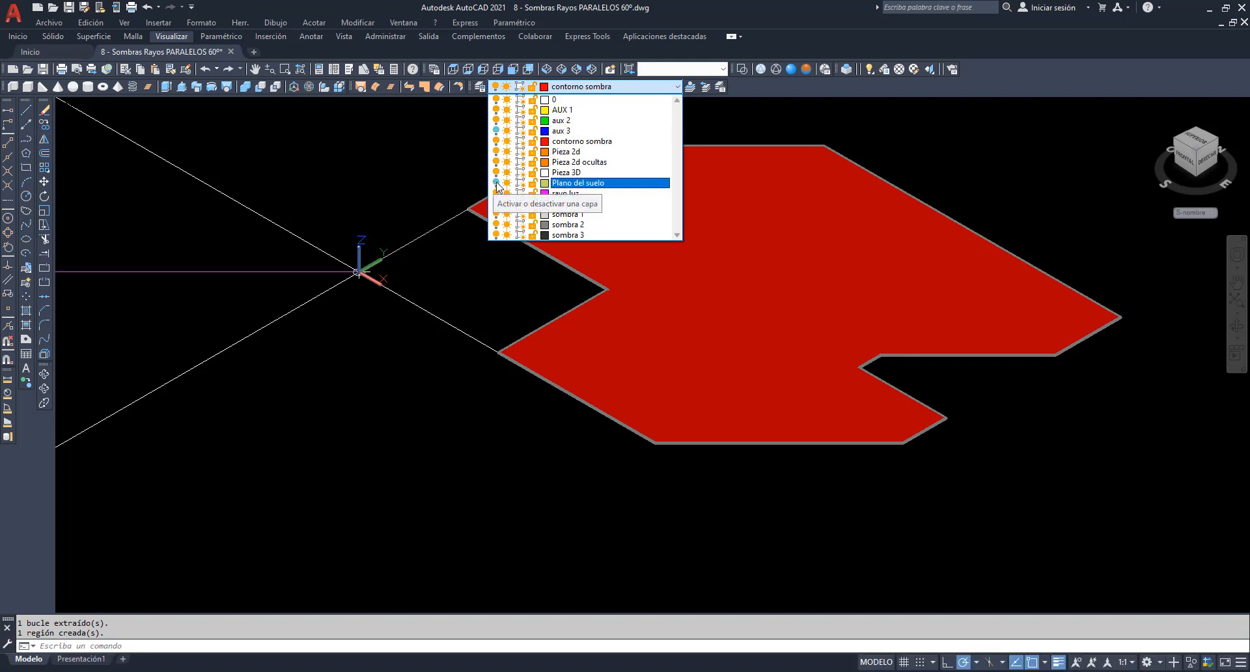
pyautogui.click(431, 175)
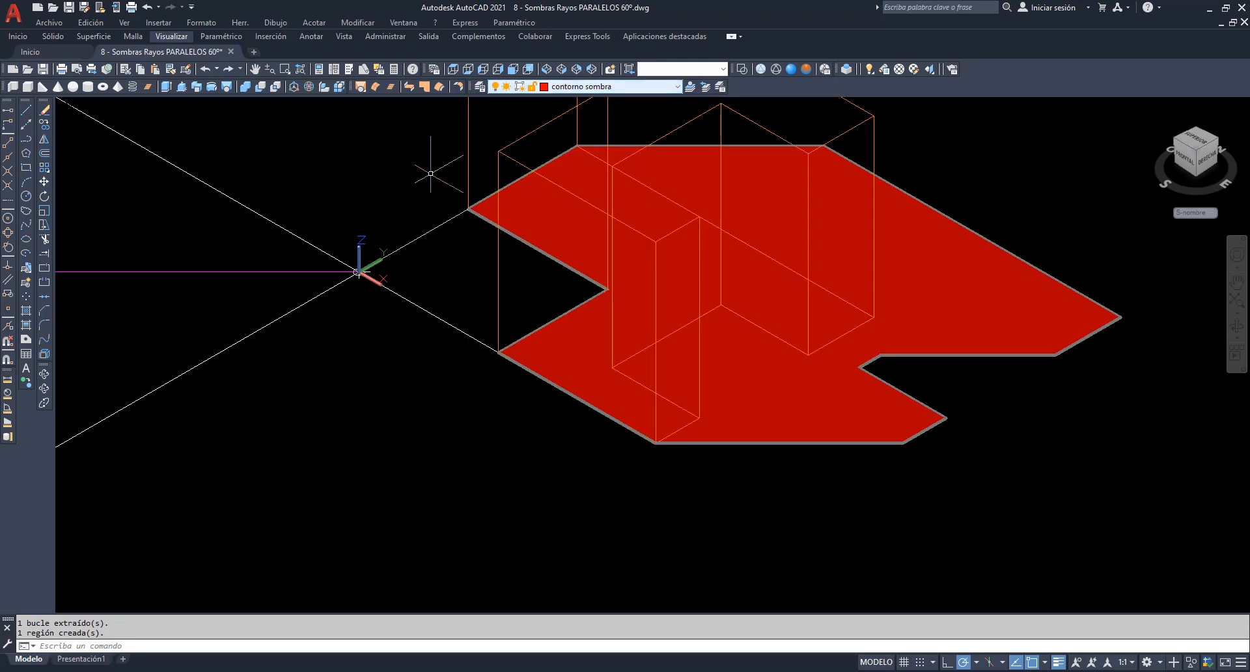
pyautogui.moveTo(382, 148); pyautogui.dragTo(457, 321, button='middle')
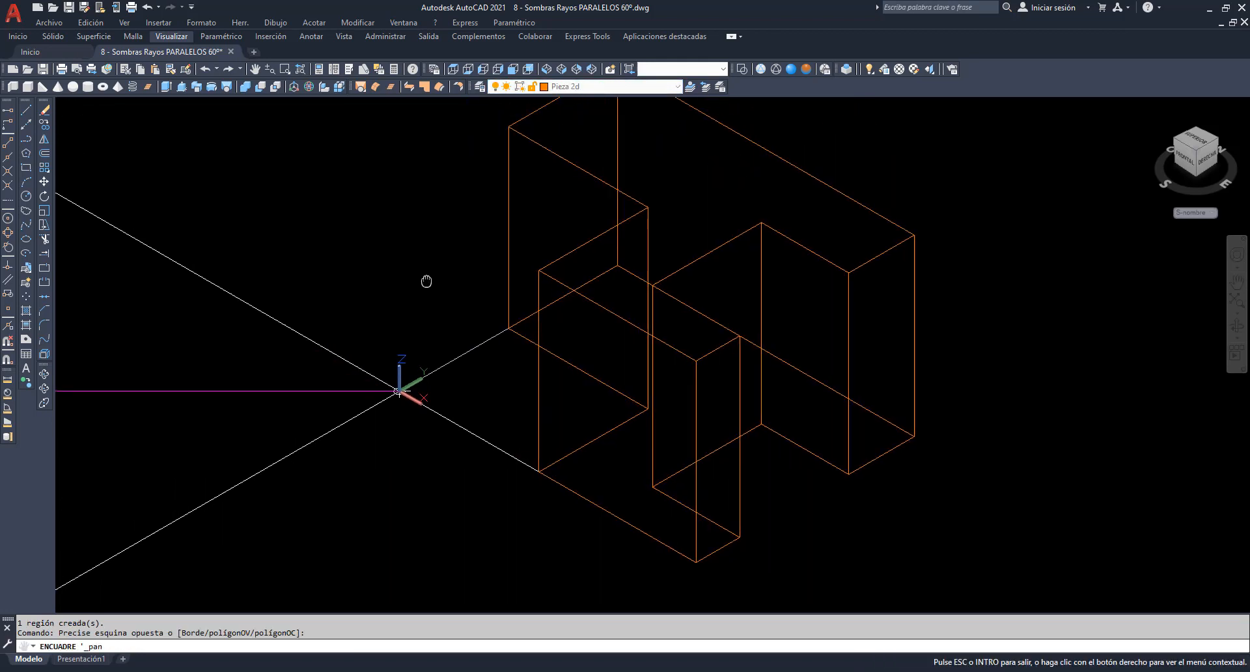
pyautogui.moveTo(440, 271); pyautogui.dragTo(489, 284, button='middle')
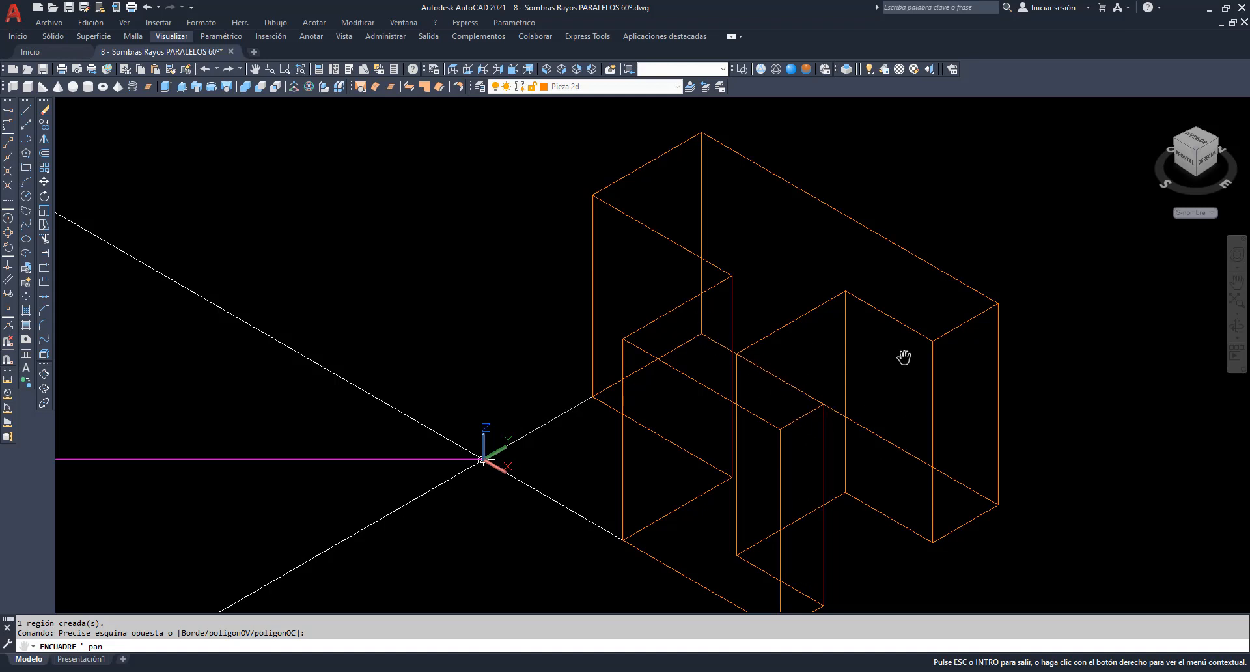
pyautogui.scroll(-3, 889, 369)
pyautogui.moveTo(407, 230)
pyautogui.mouseDown()
pyautogui.moveTo(584, 225)
pyautogui.moveTo(566, 263)
pyautogui.mouseUp()
pyautogui.scroll(-3, 569, 231)
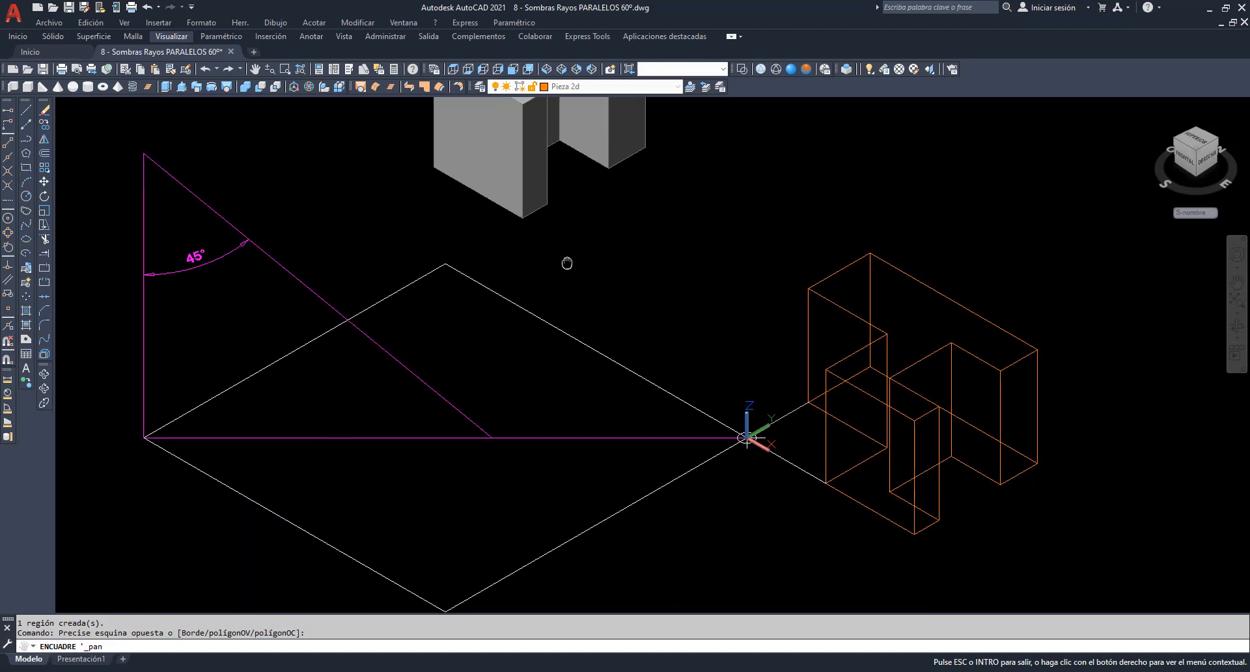
pyautogui.rightClick(613, 233)
pyautogui.click(648, 244)
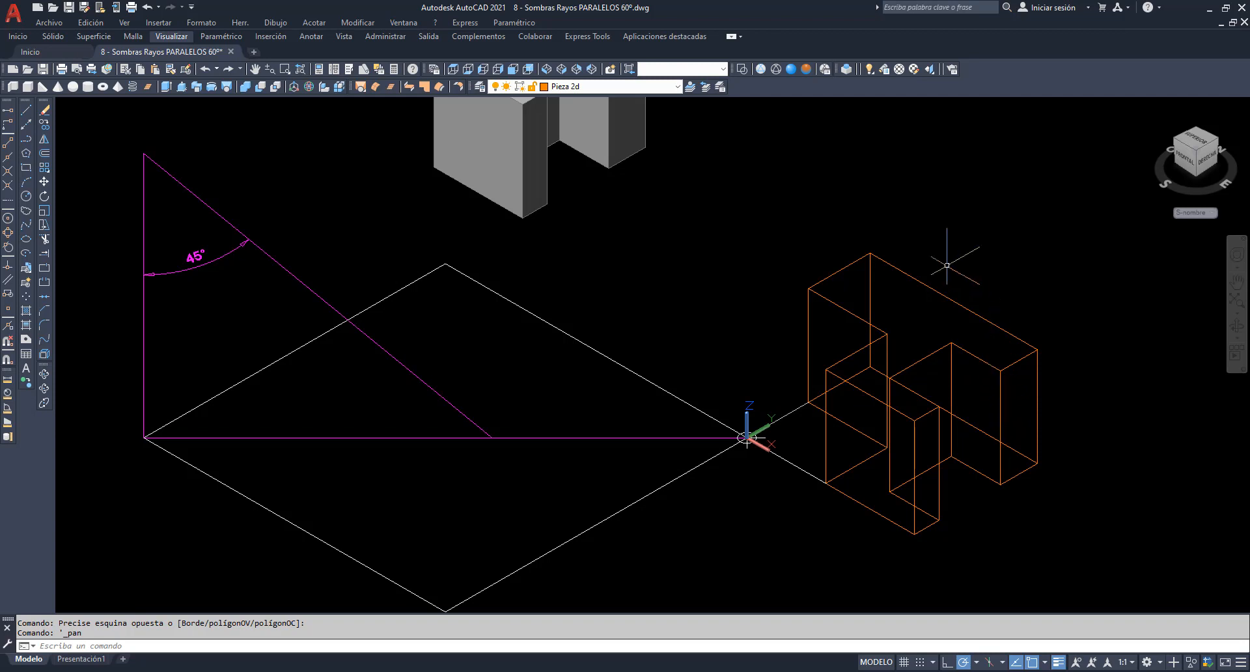
# Create a region from the four edges of the rear arm's inner face in the prism's notch.
pyautogui.click(27, 339)
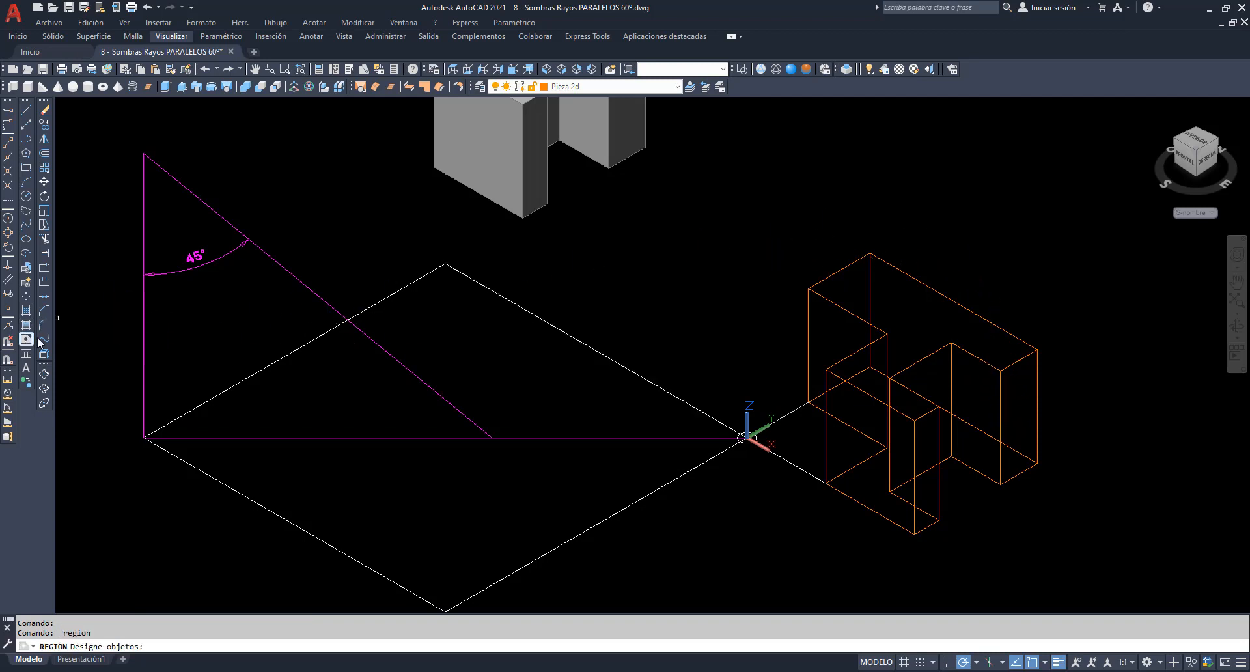
pyautogui.click(980, 360)
pyautogui.click(952, 384)
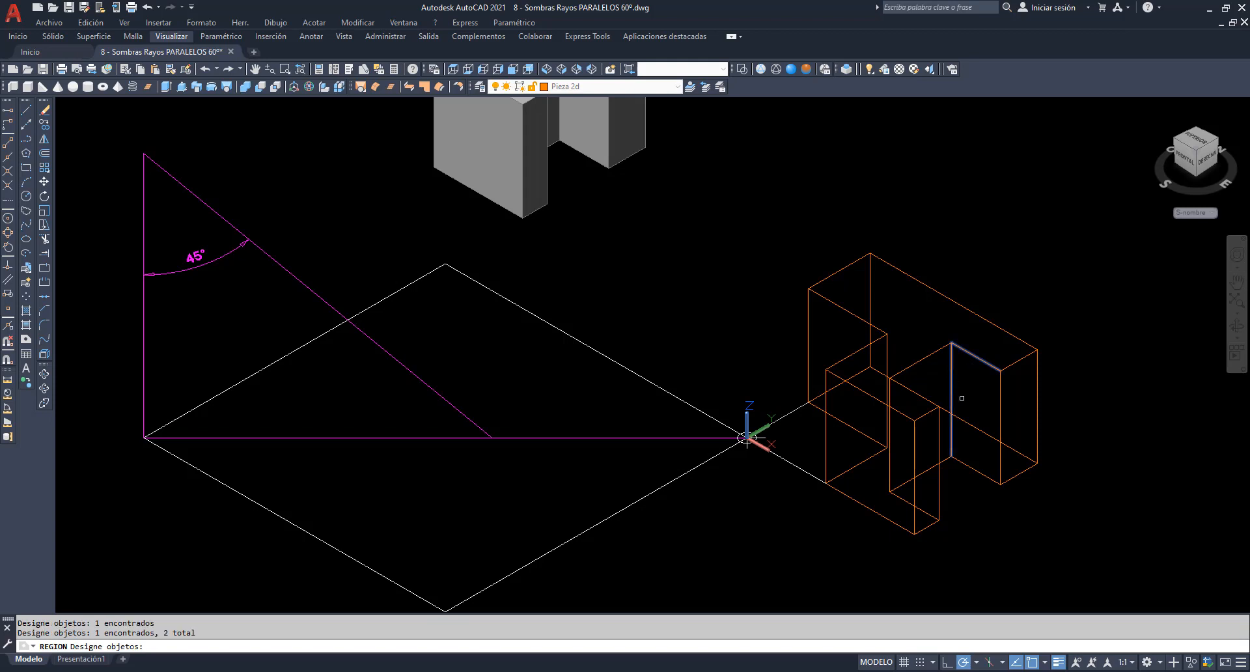
pyautogui.click(967, 464)
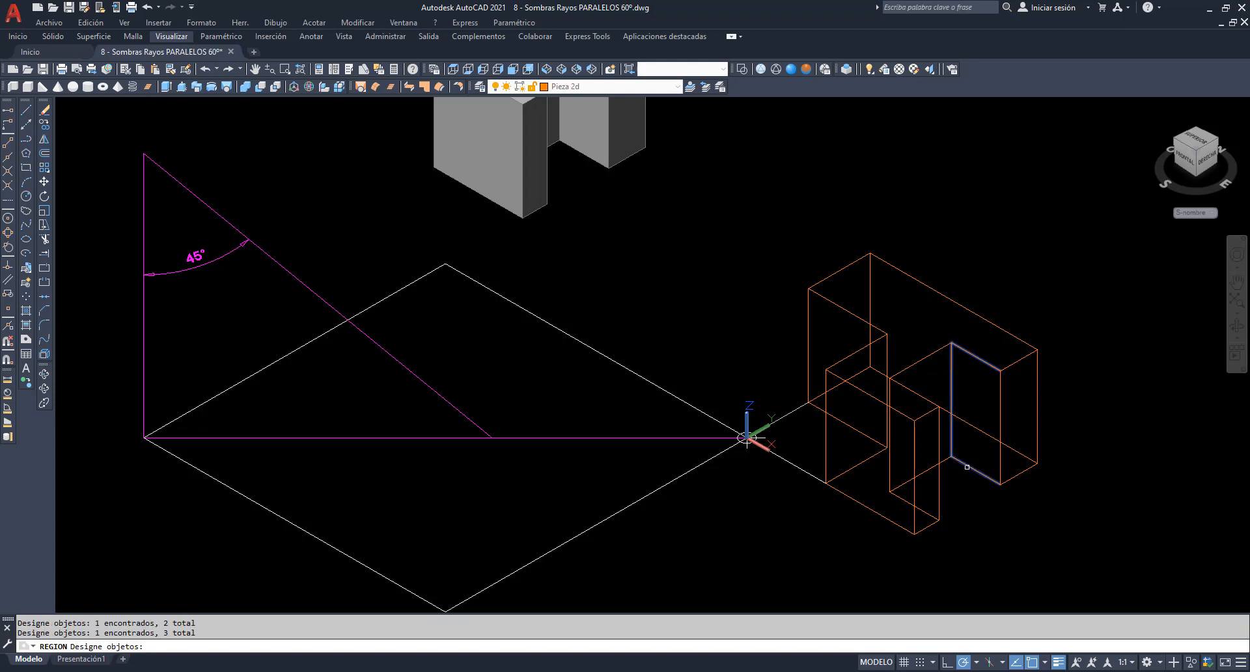
pyautogui.click(1000, 457)
pyautogui.press('Return')
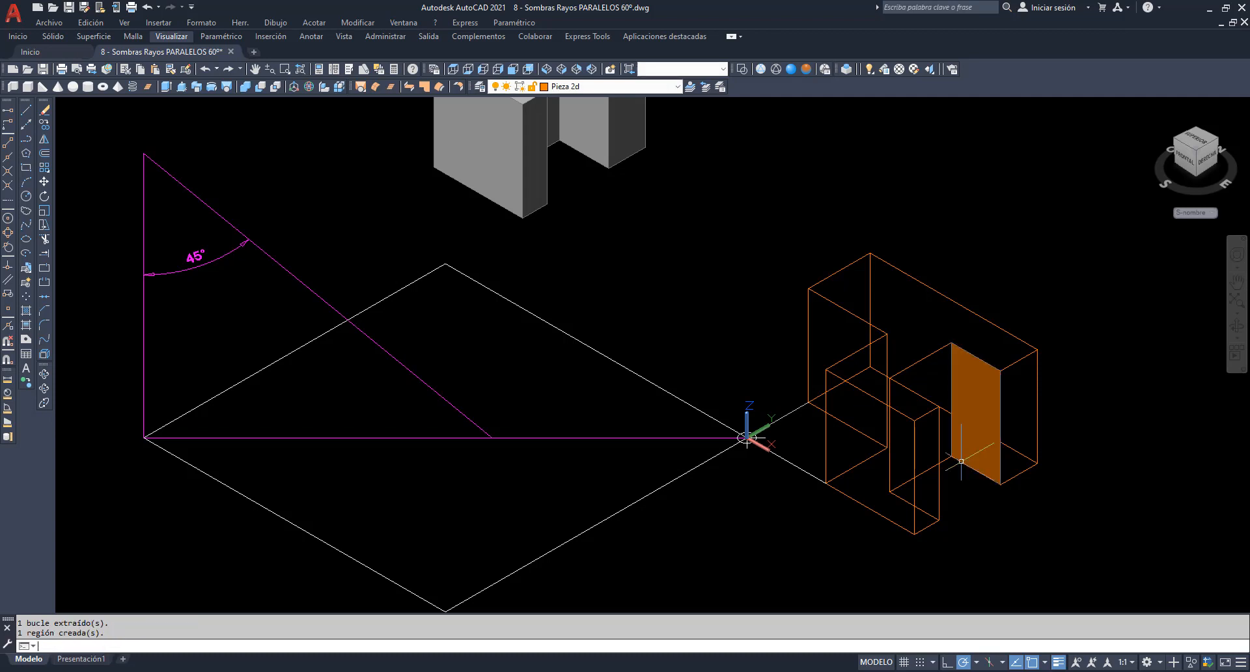
# On layer aux 2, start PROYECTAGEOMETRIA with a two-point projection direction from the light ray's upper end to its foot.
pyautogui.click(678, 88)
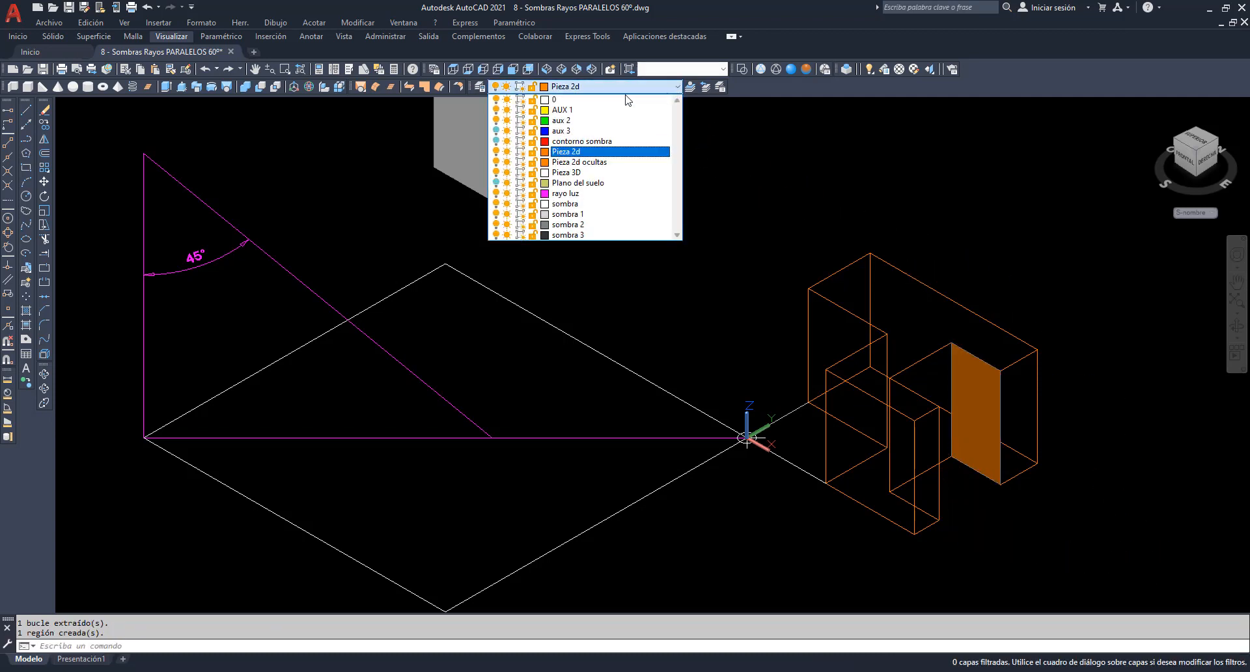
pyautogui.click(577, 121)
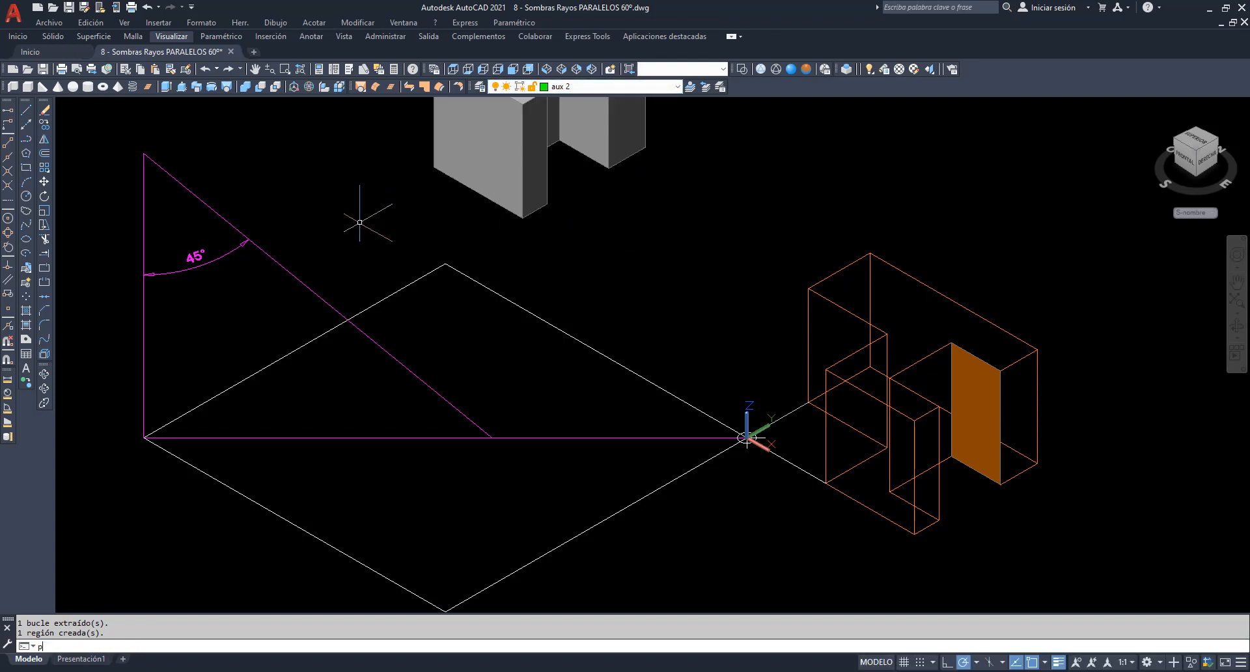
pyautogui.write('proyectageometria')
pyautogui.press('Return')
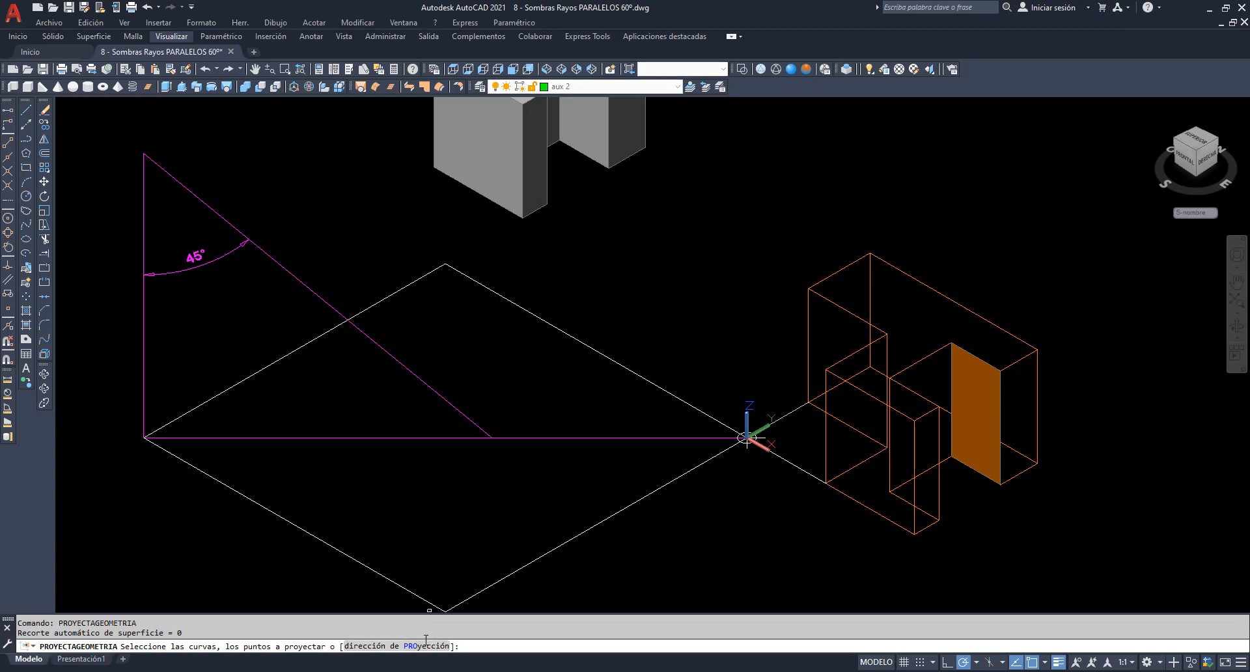
pyautogui.click(426, 646)
pyautogui.click(364, 646)
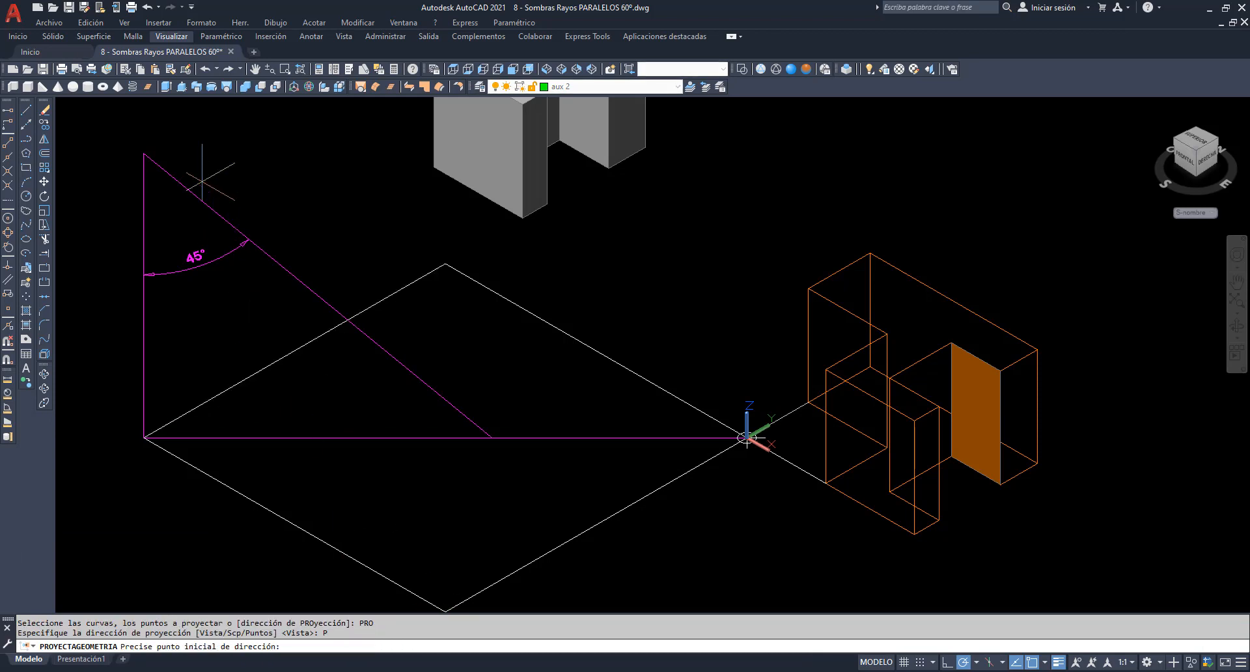
pyautogui.click(143, 154)
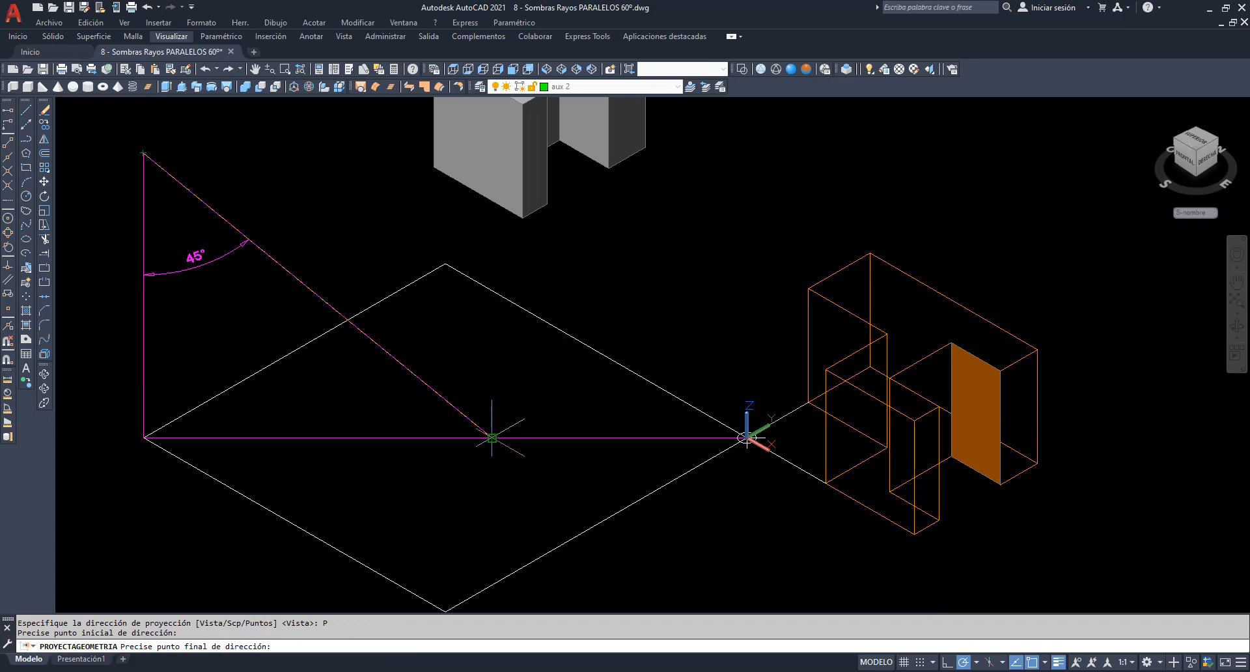
pyautogui.click(492, 437)
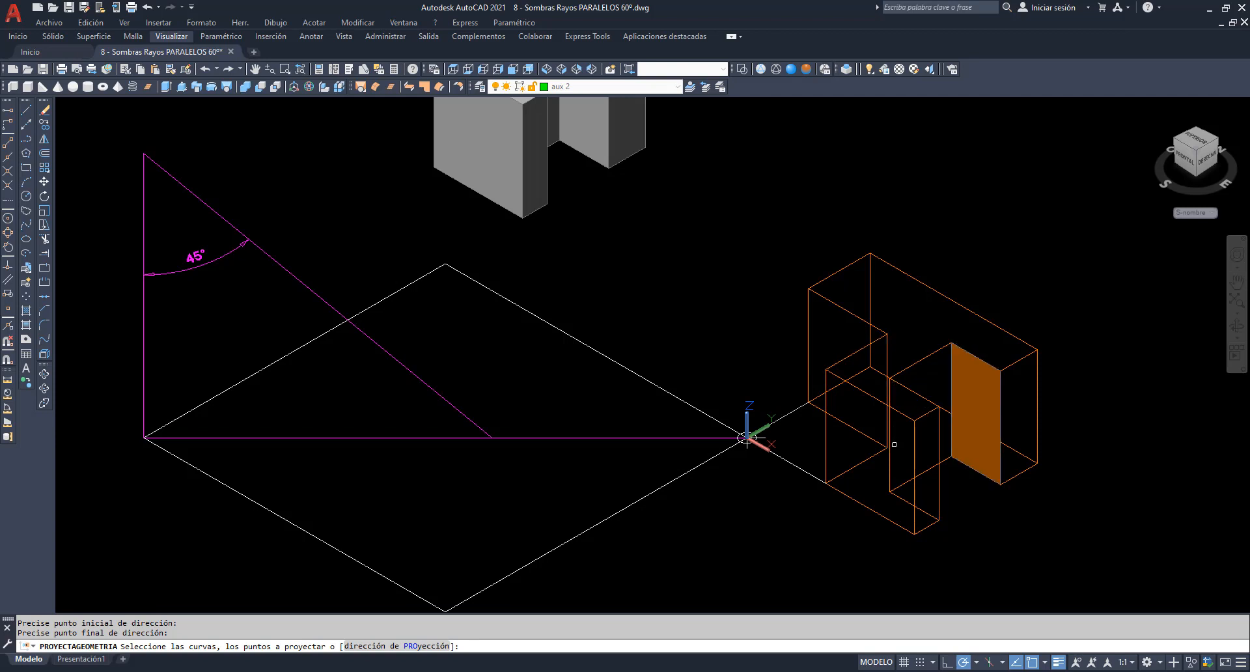
# Project the notch's back top edge and its front inner vertical edge onto the face region, then delete that region.
pyautogui.click(889, 391)
pyautogui.click(904, 367)
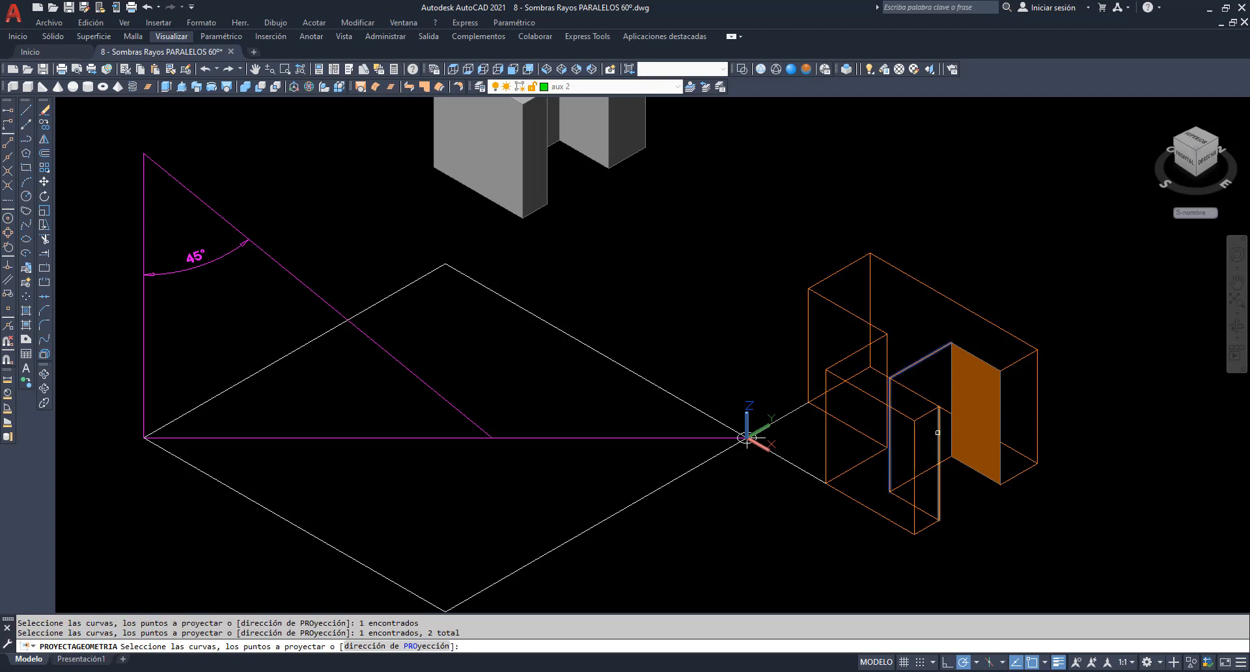
pyautogui.press('Return')
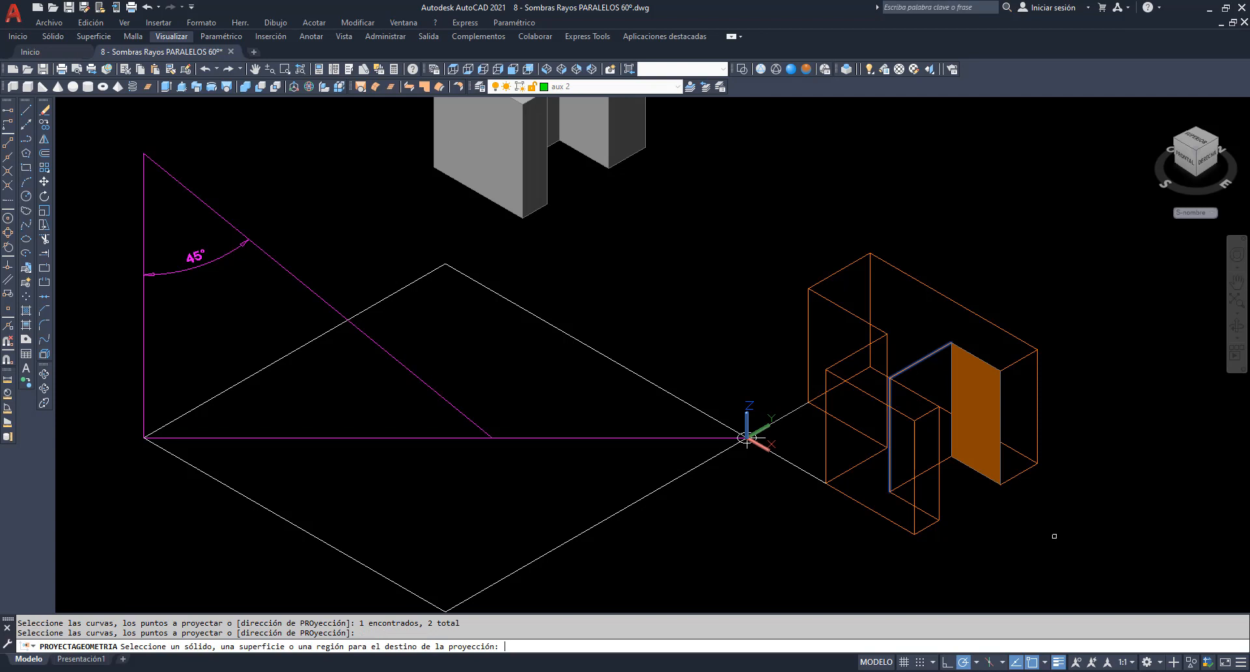
pyautogui.click(968, 413)
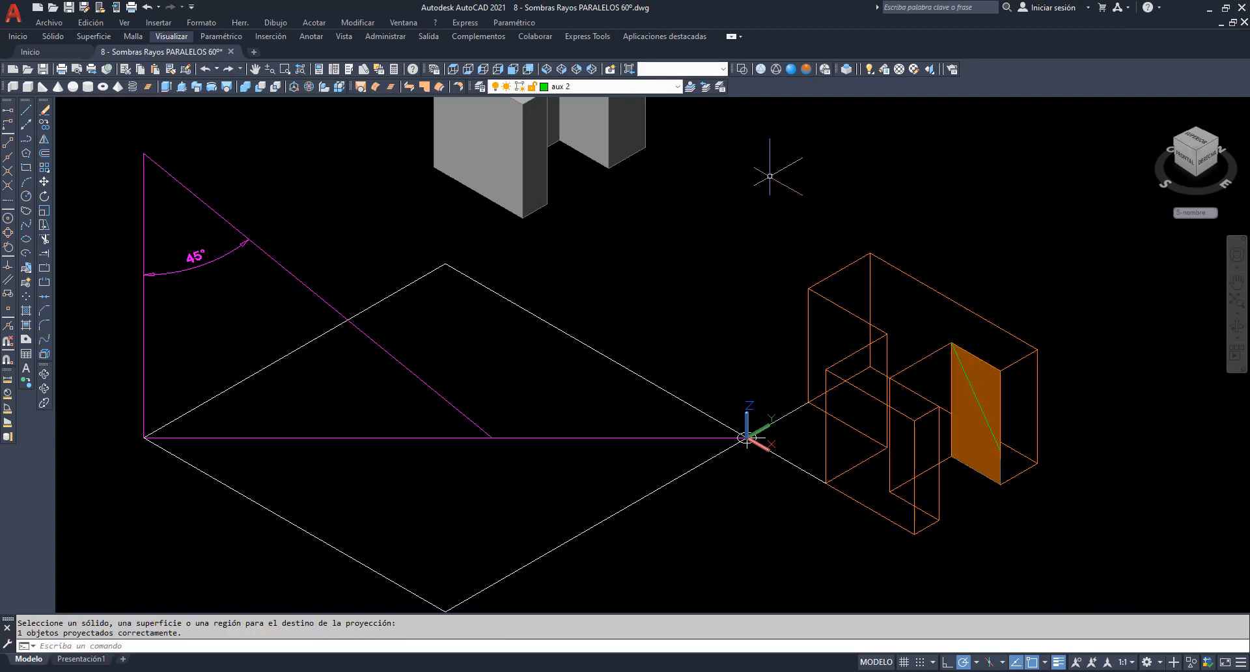
pyautogui.click(984, 379)
pyautogui.press('Delete')
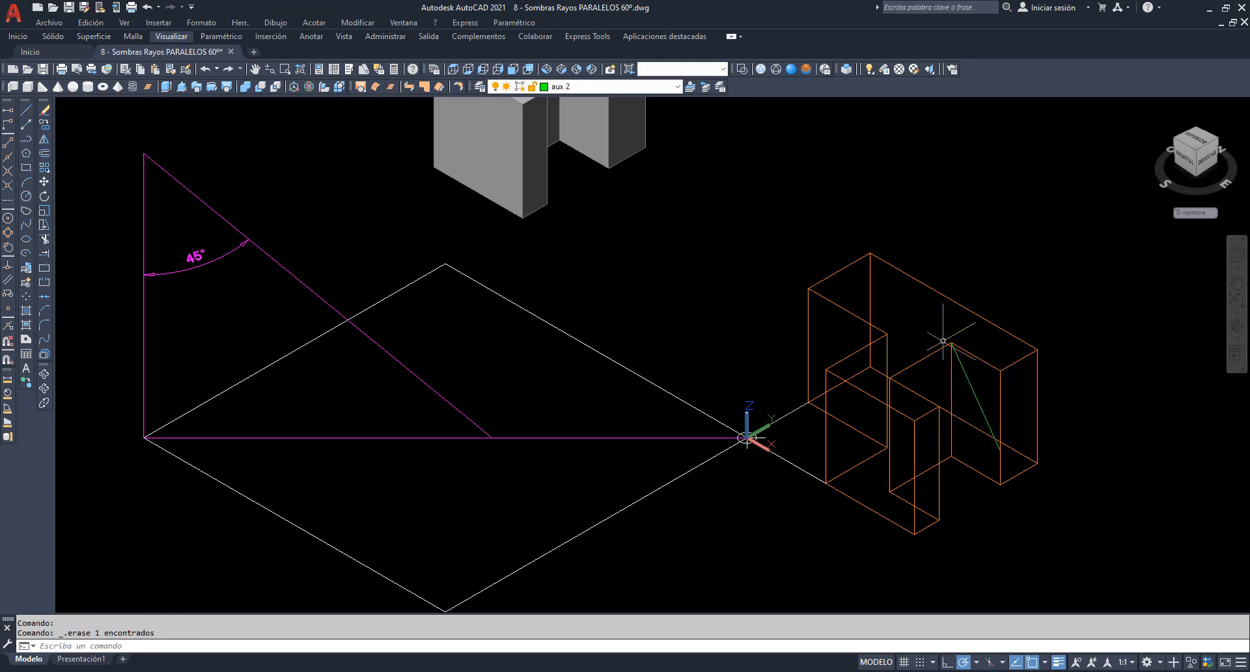
# Turn the contorno sombra layer back on and make it current.
pyautogui.click(678, 86)
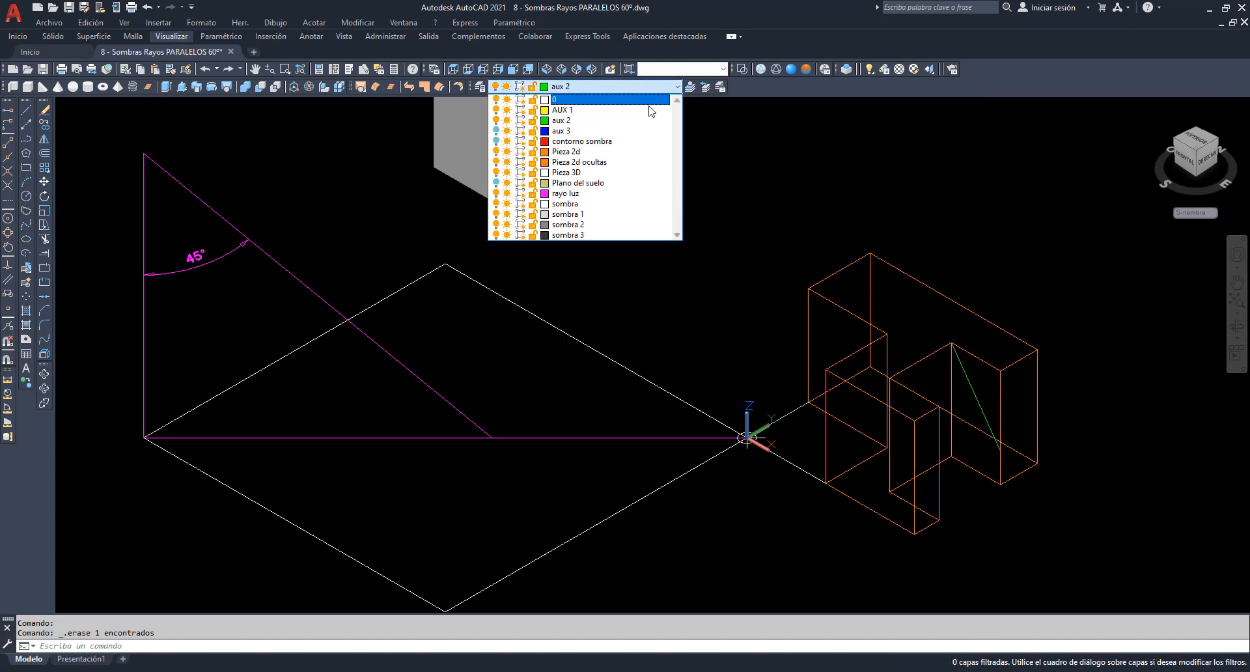
pyautogui.click(496, 141)
pyautogui.click(563, 141)
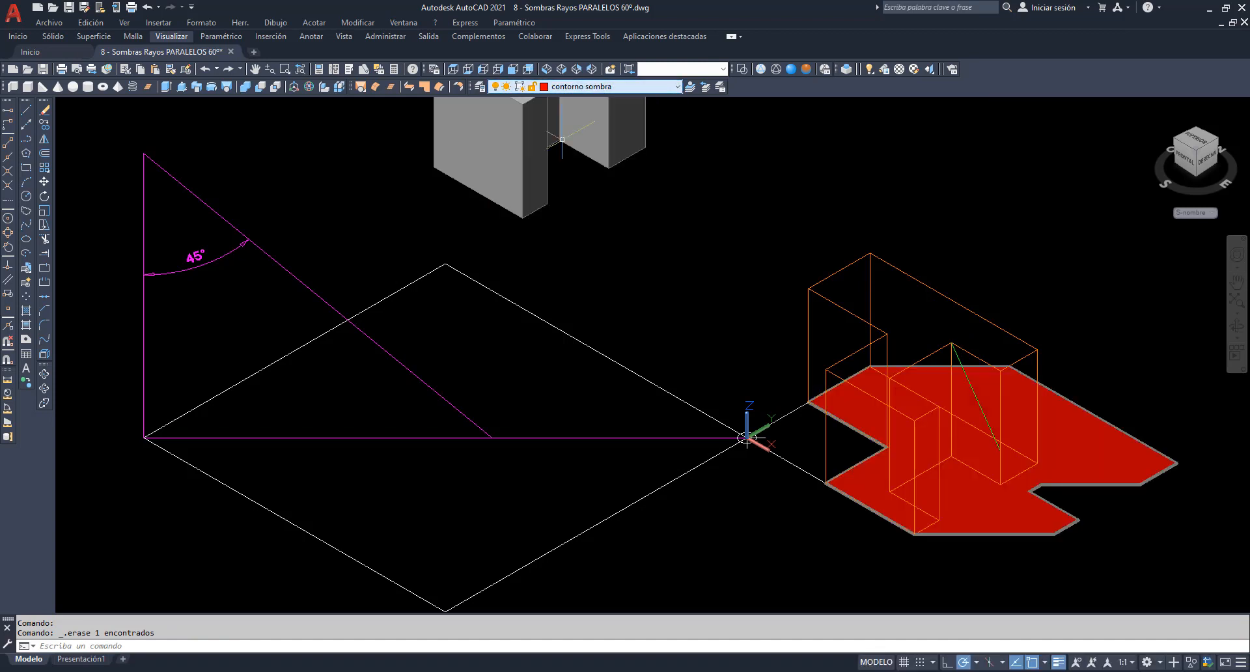
# Outline the shadow on the rear arm's inner face with a closed 3D polyline along the projected line and the face's edges.
pyautogui.scroll(2, 1017, 470)
pyautogui.scroll(2, 1017, 470)
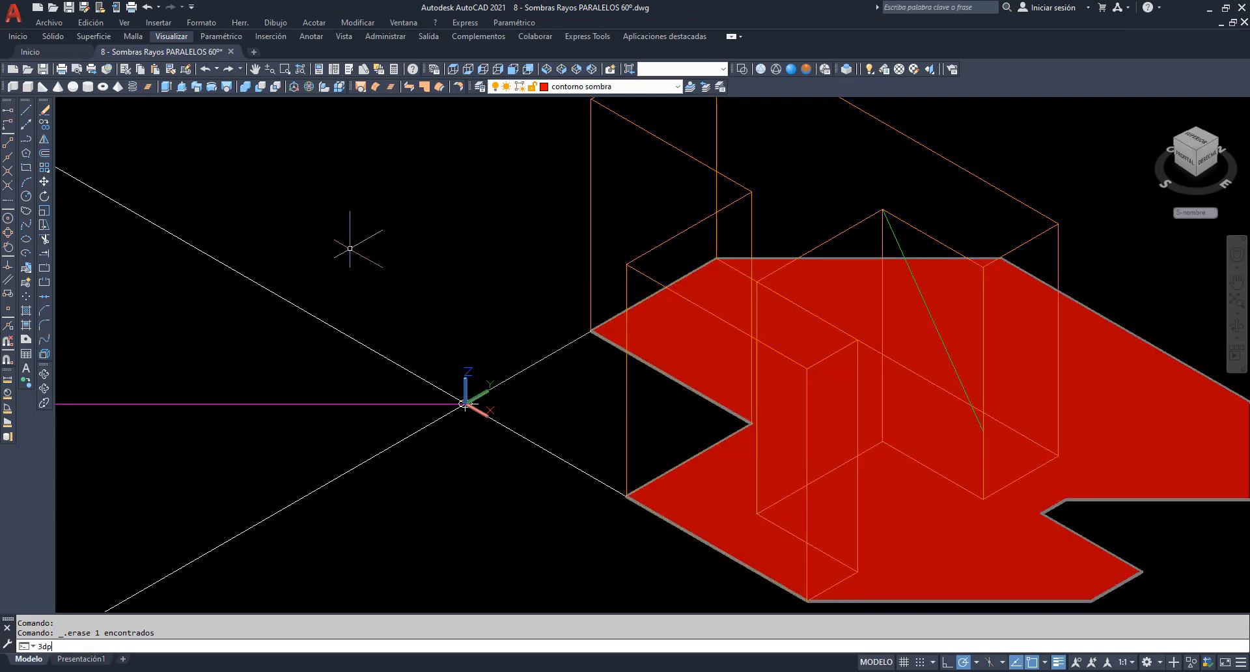
pyautogui.write('3dpol')
pyautogui.press('Return')
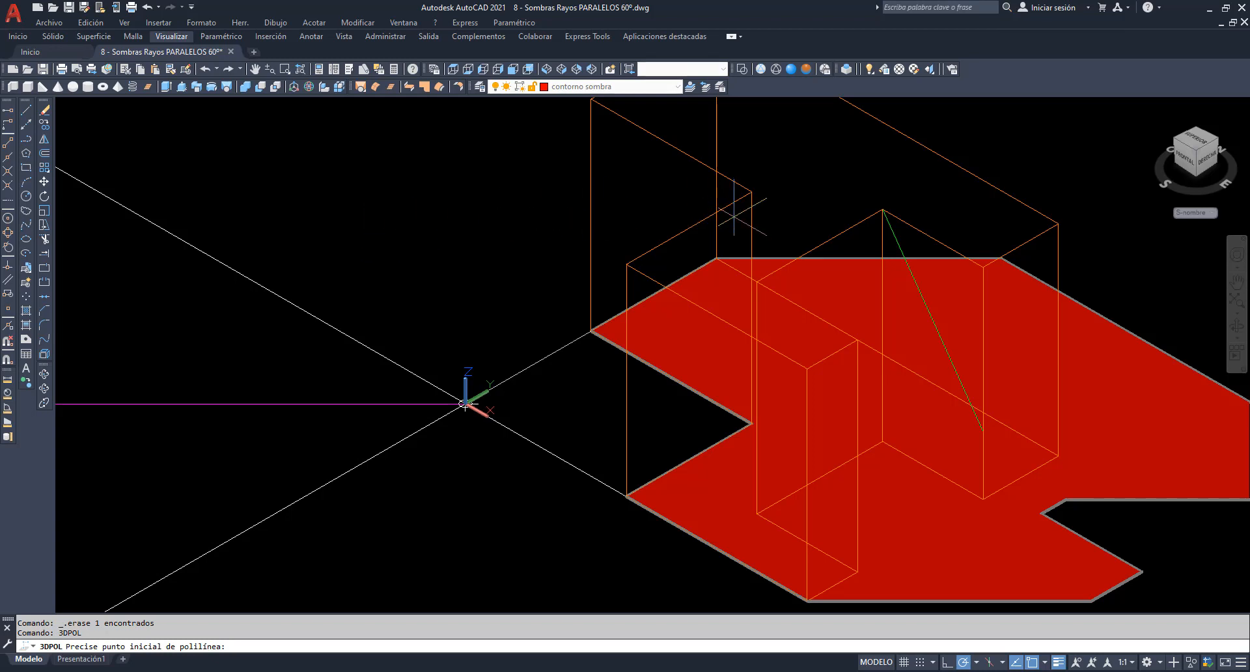
pyautogui.click(983, 430)
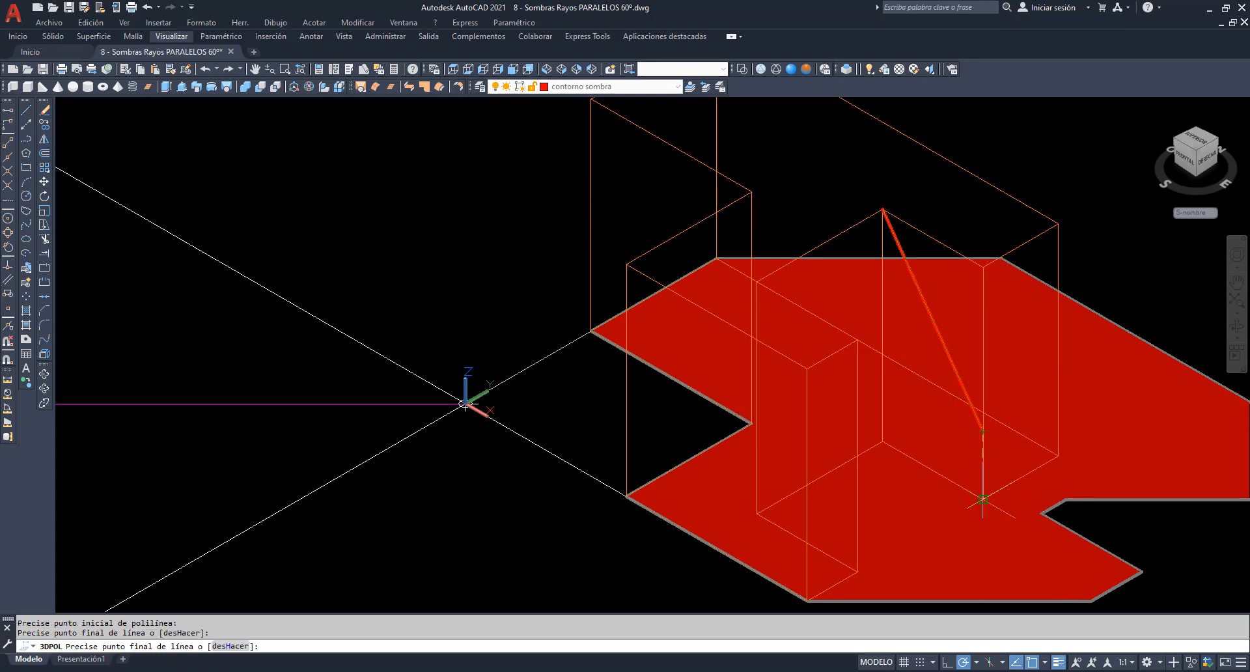
pyautogui.click(982, 499)
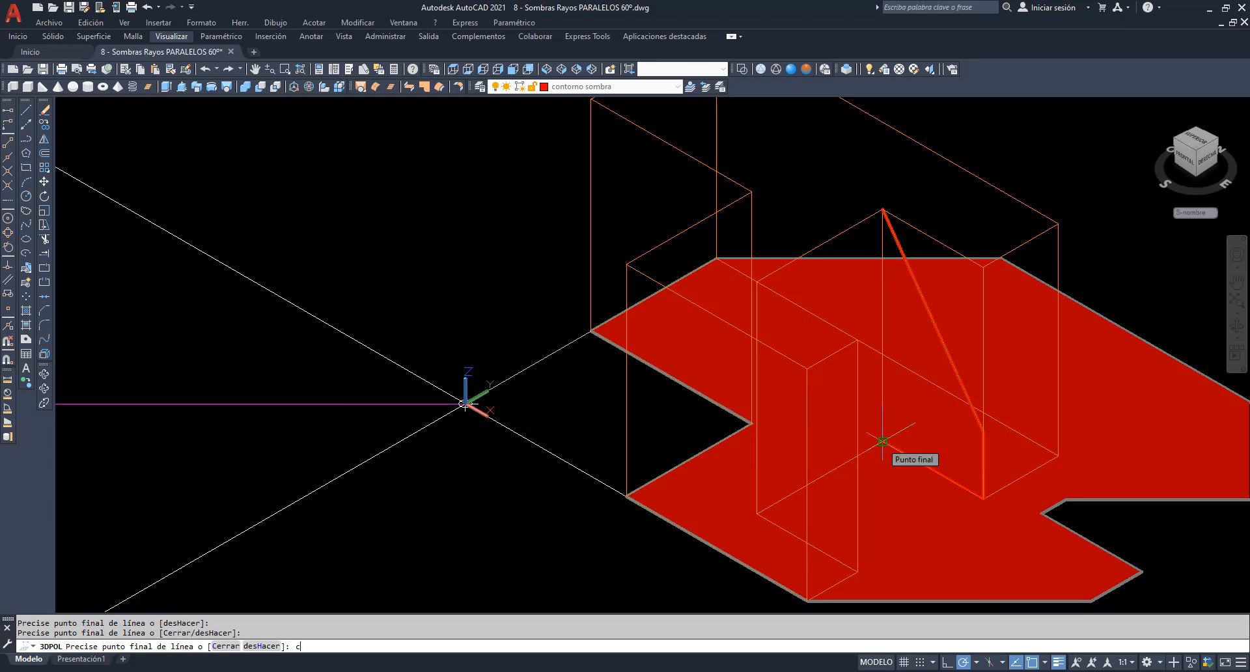
pyautogui.press('Return')
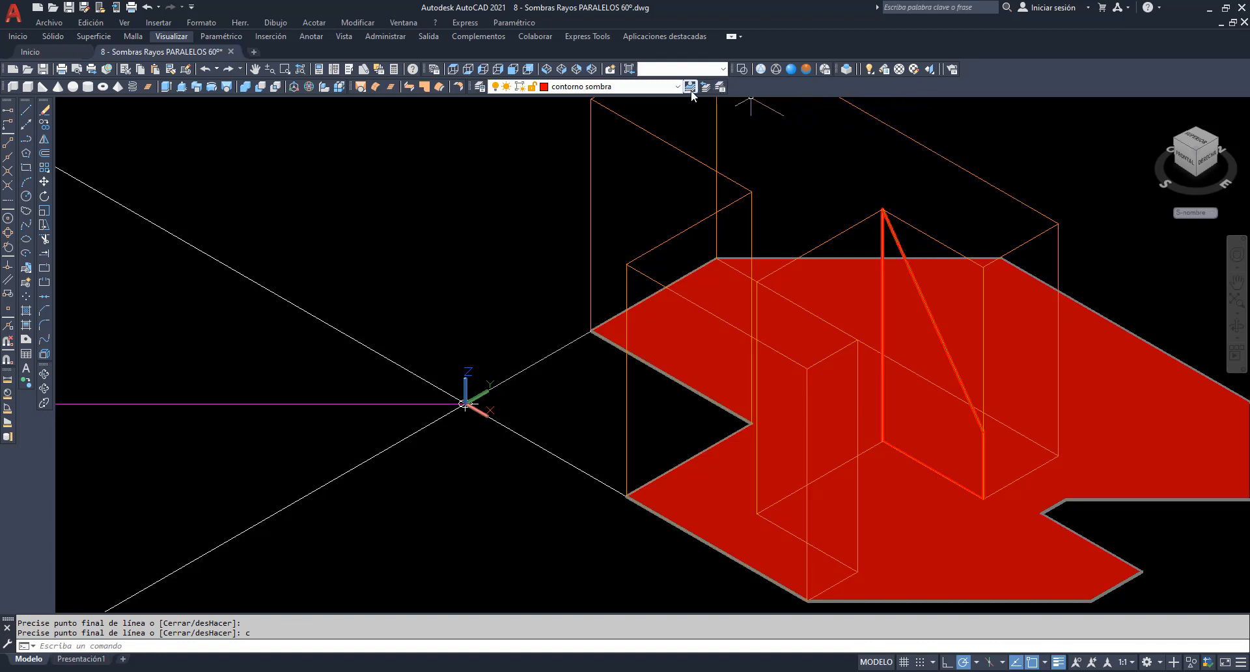
# Turn off the Pieza 2d layer to isolate the shadow outlines.
pyautogui.click(511, 87)
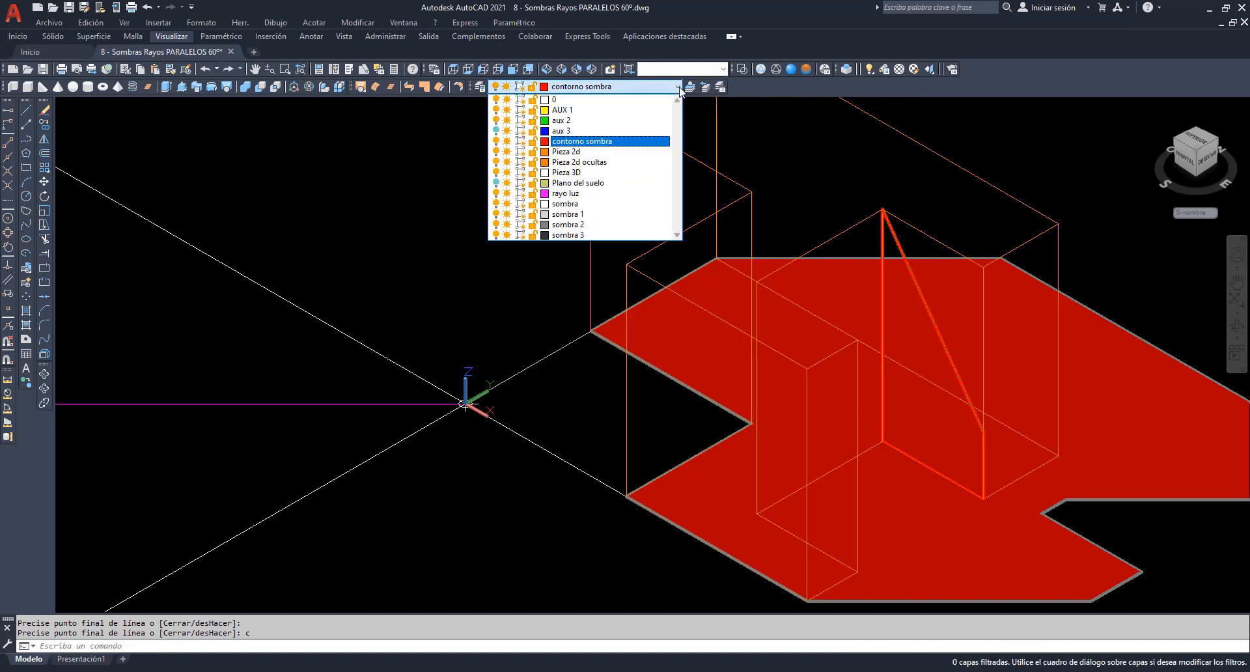
pyautogui.click(497, 152)
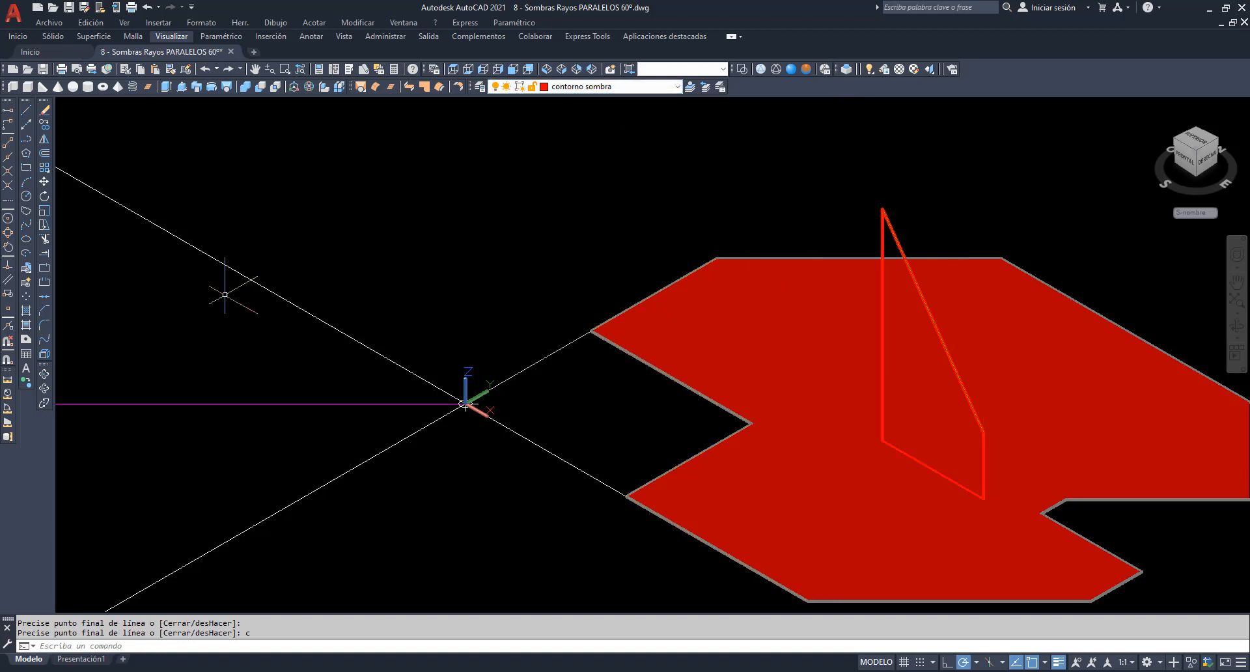
# Convert the closed shadow outline on the rear arm's inner face into a region.
pyautogui.click(25, 340)
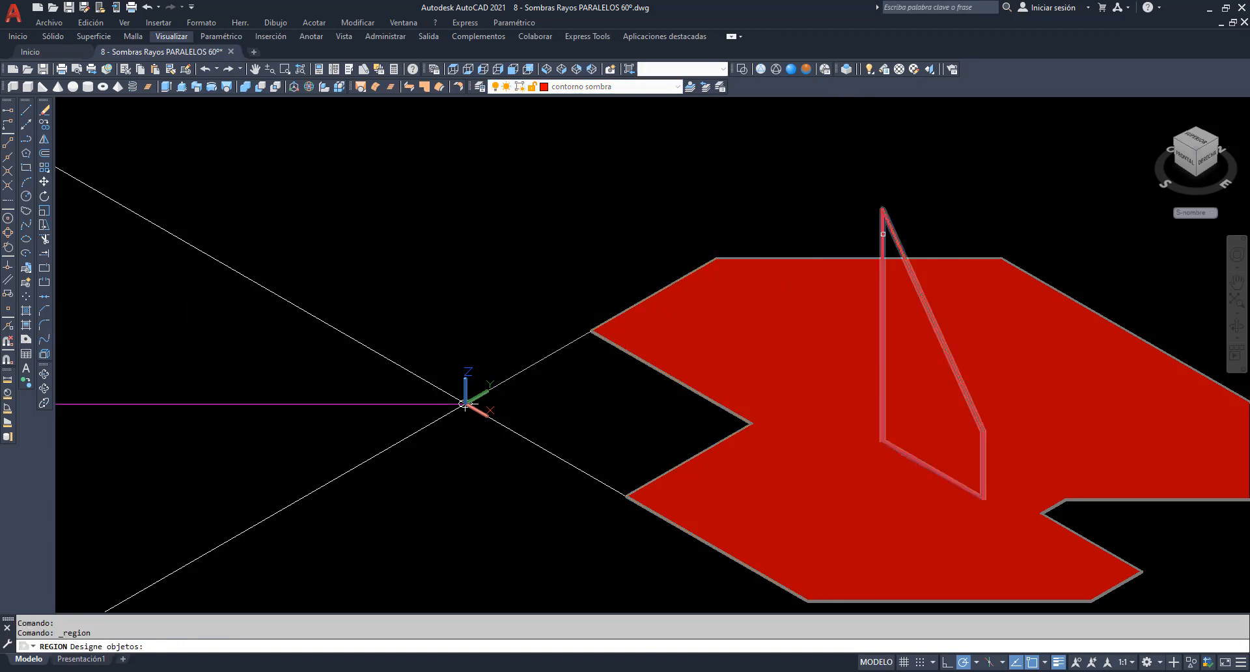
pyautogui.click(883, 233)
pyautogui.press('Return')
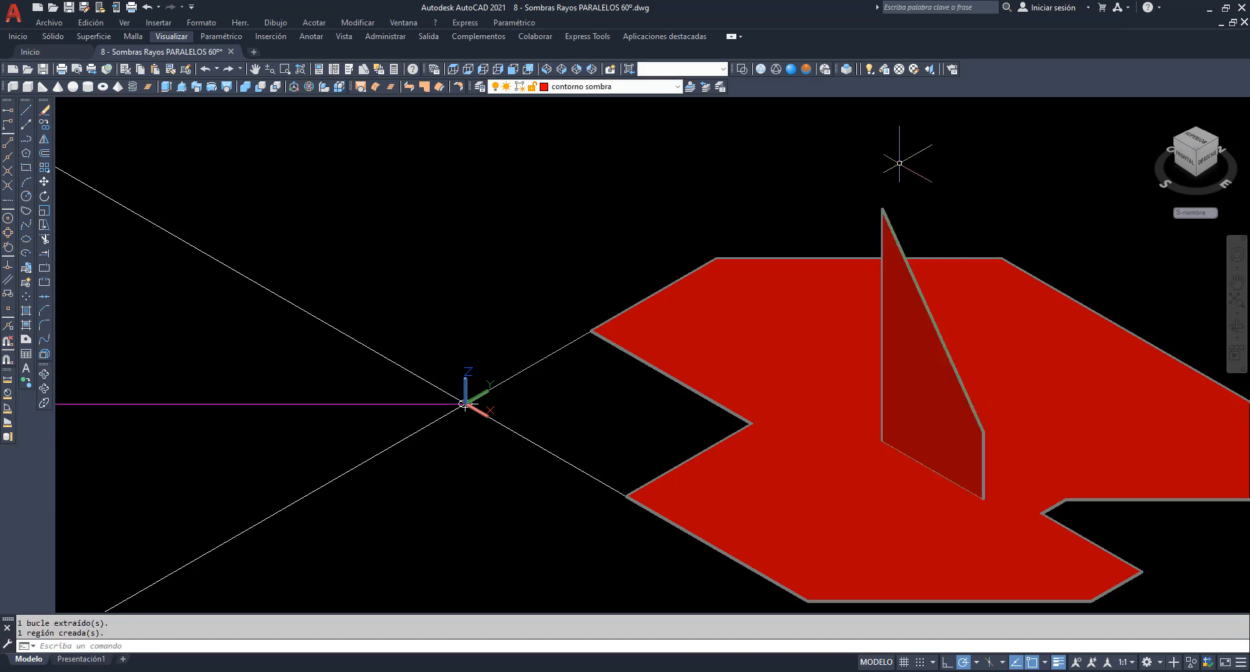
# Move the 3D prism by its front bottom corner onto the matching front corner of the ground shadow region.
pyautogui.scroll(-6, 824, 162)
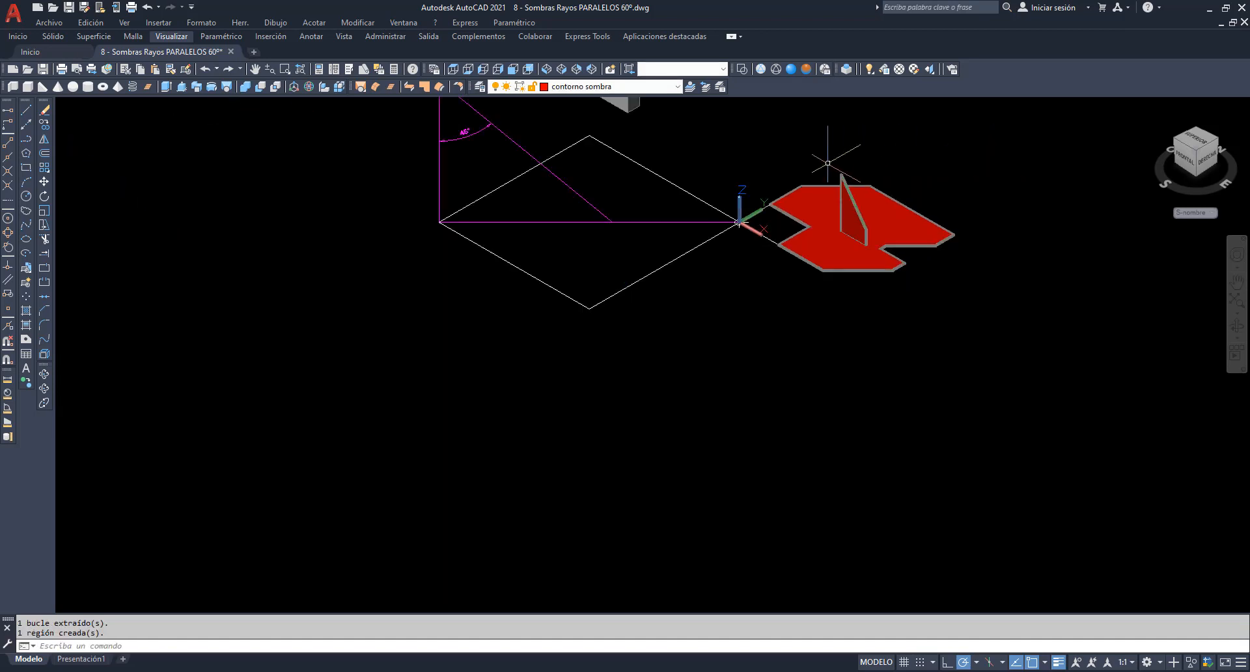
pyautogui.click(255, 69)
pyautogui.moveTo(683, 207); pyautogui.dragTo(662, 391)
pyautogui.scroll(1, 692, 327)
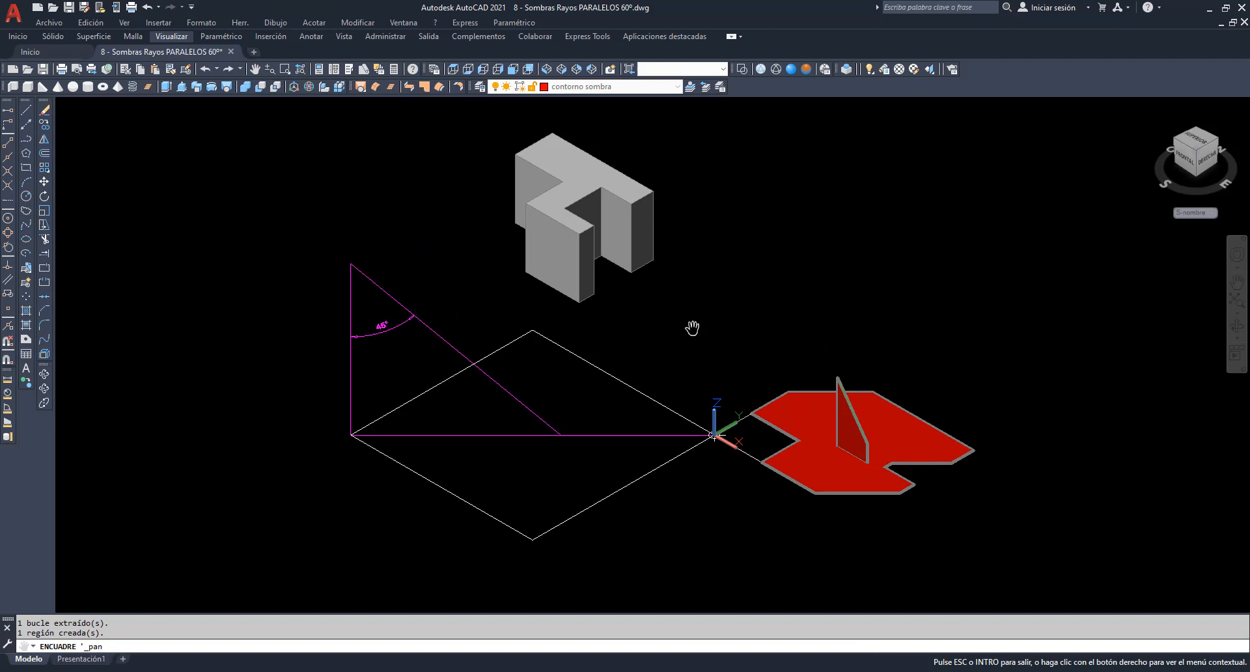
pyautogui.rightClick(183, 182)
pyautogui.click(196, 185)
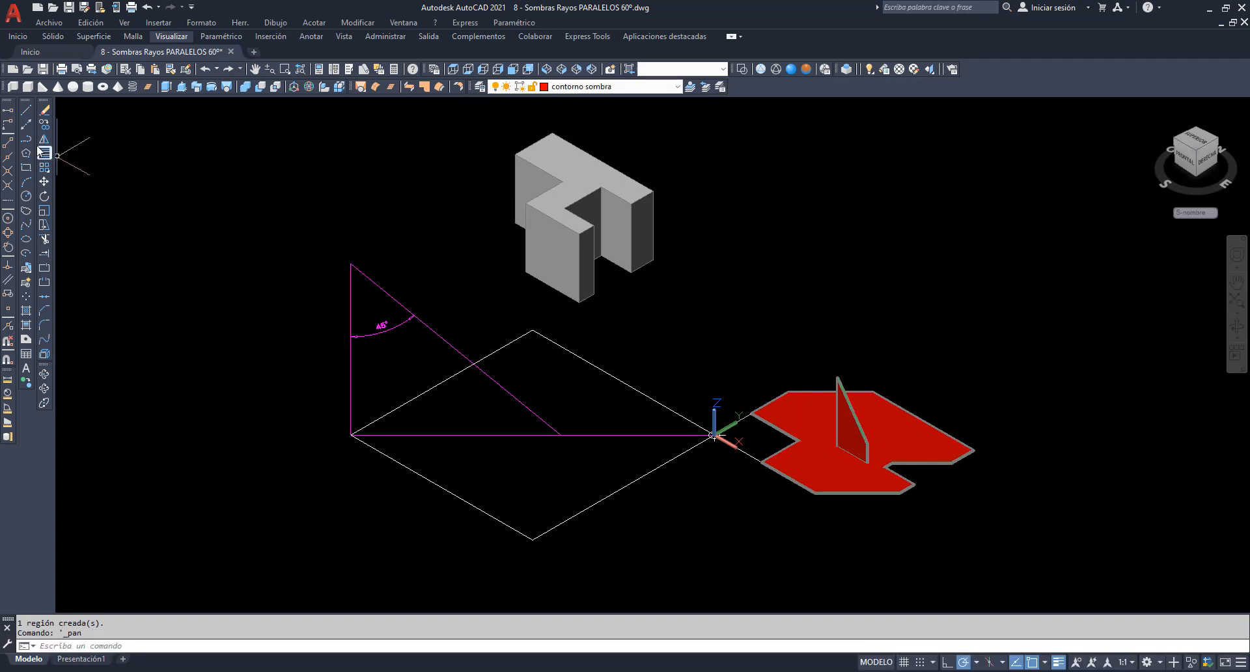
pyautogui.click(44, 182)
pyautogui.click(540, 214)
pyautogui.press('Return')
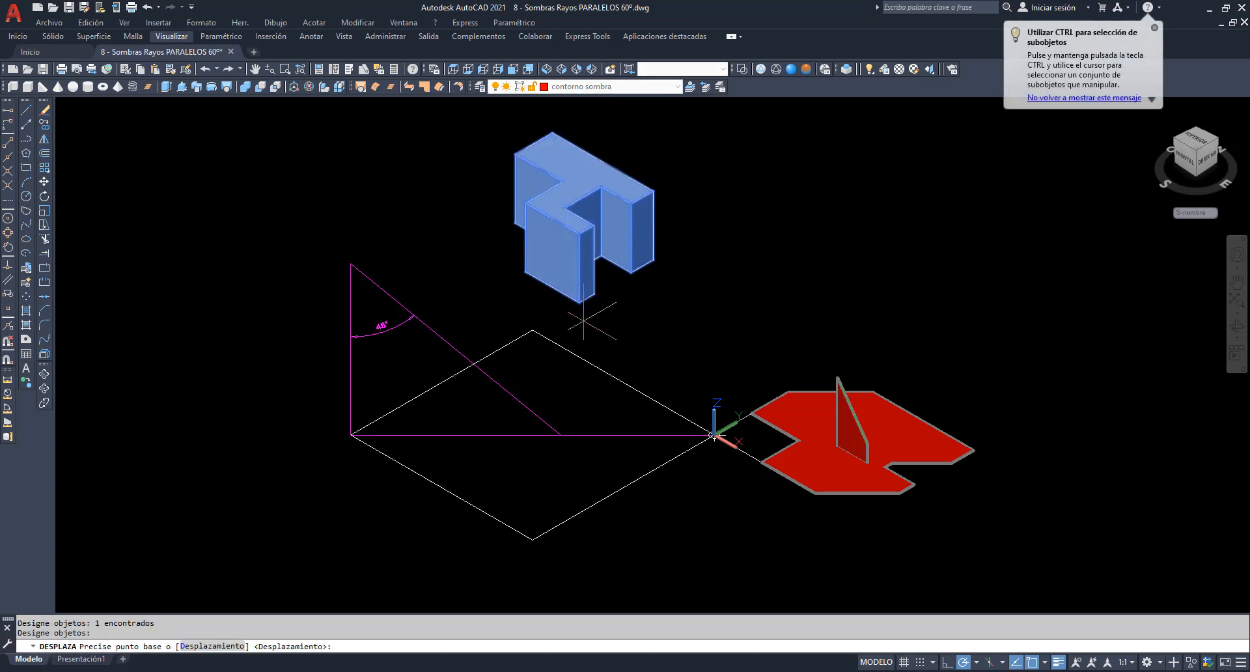
pyautogui.click(579, 302)
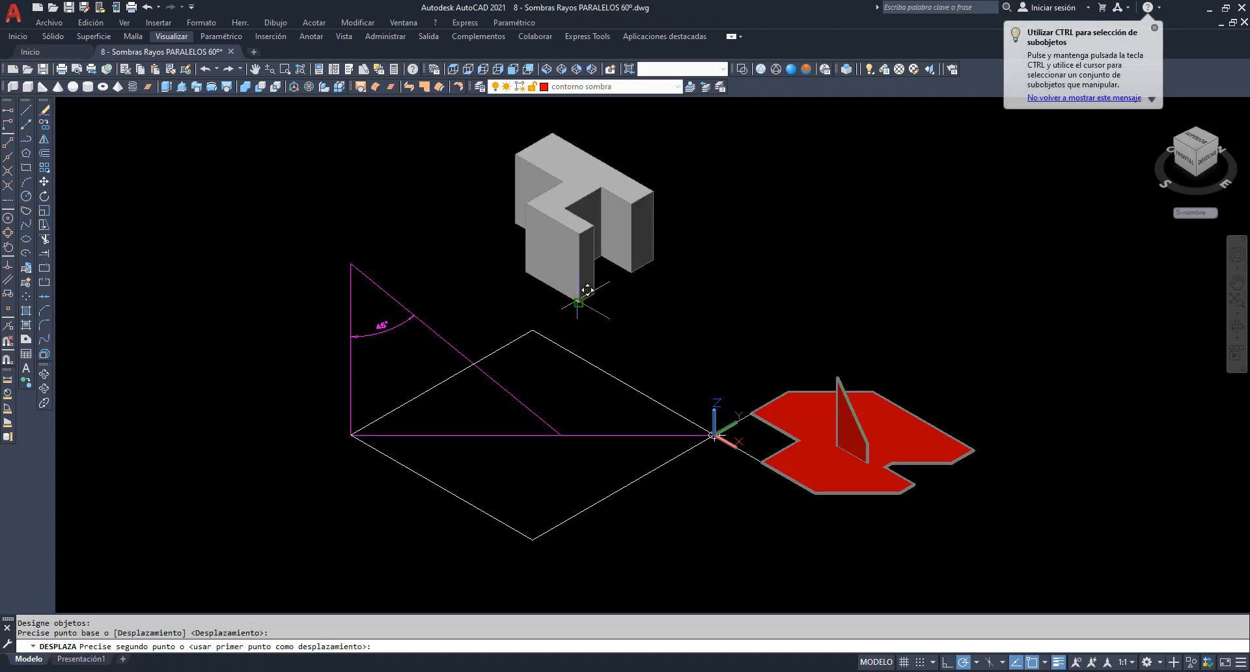
pyautogui.click(815, 493)
pyautogui.scroll(3, 1176, 406)
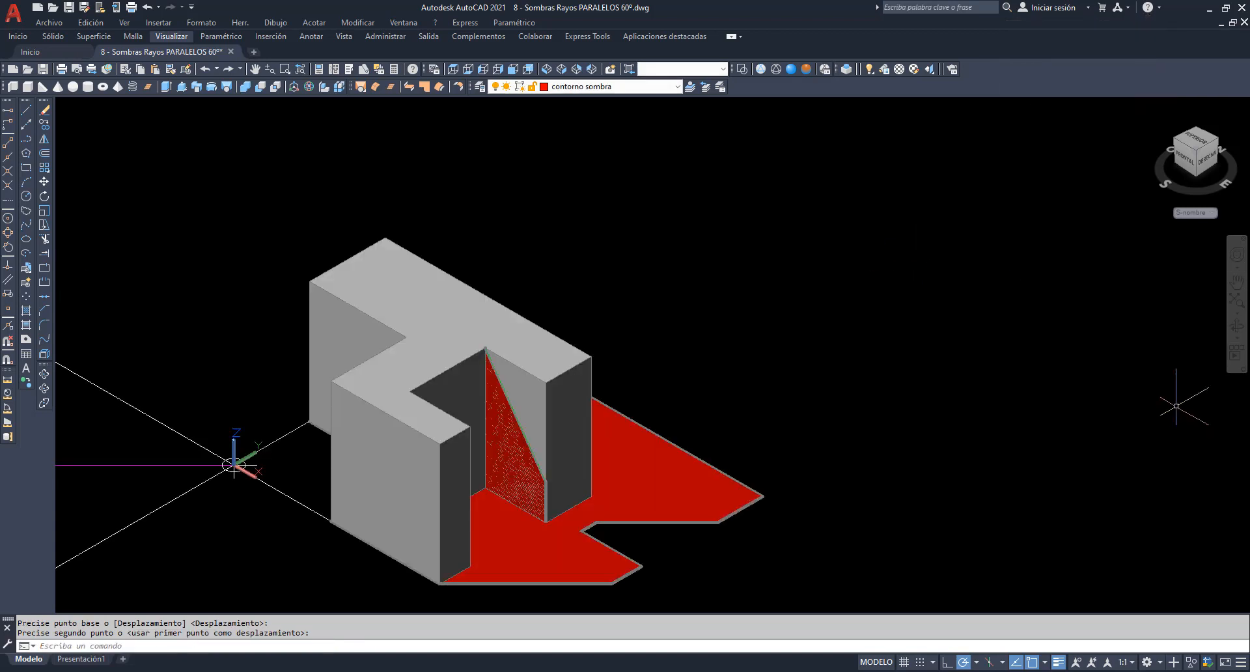
# Set the viewport's shadow display to full shadows (Sombras completas).
pyautogui.click(175, 36)
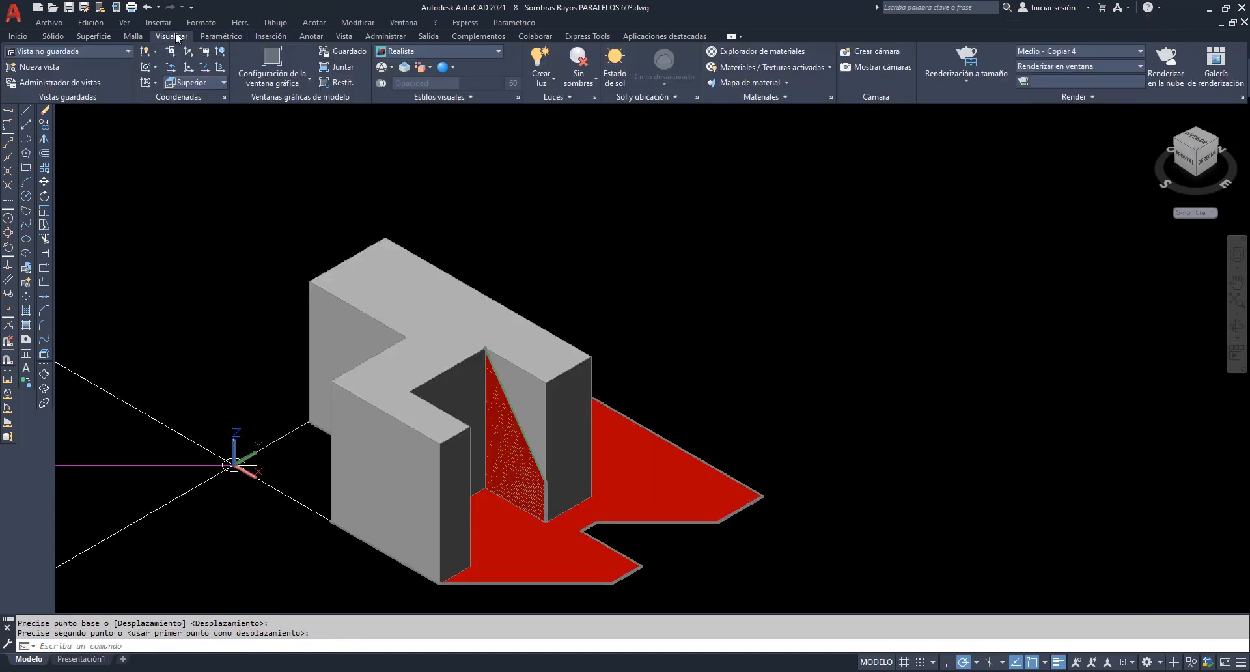
pyautogui.click(578, 78)
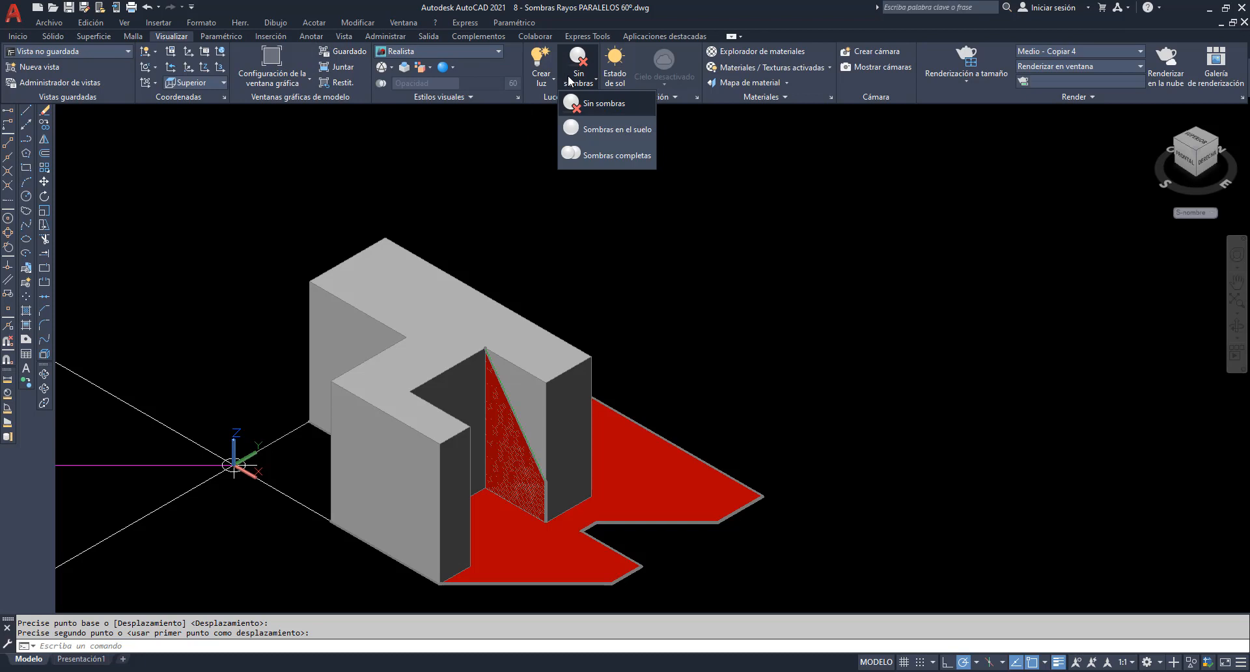
pyautogui.click(603, 155)
pyautogui.click(688, 463)
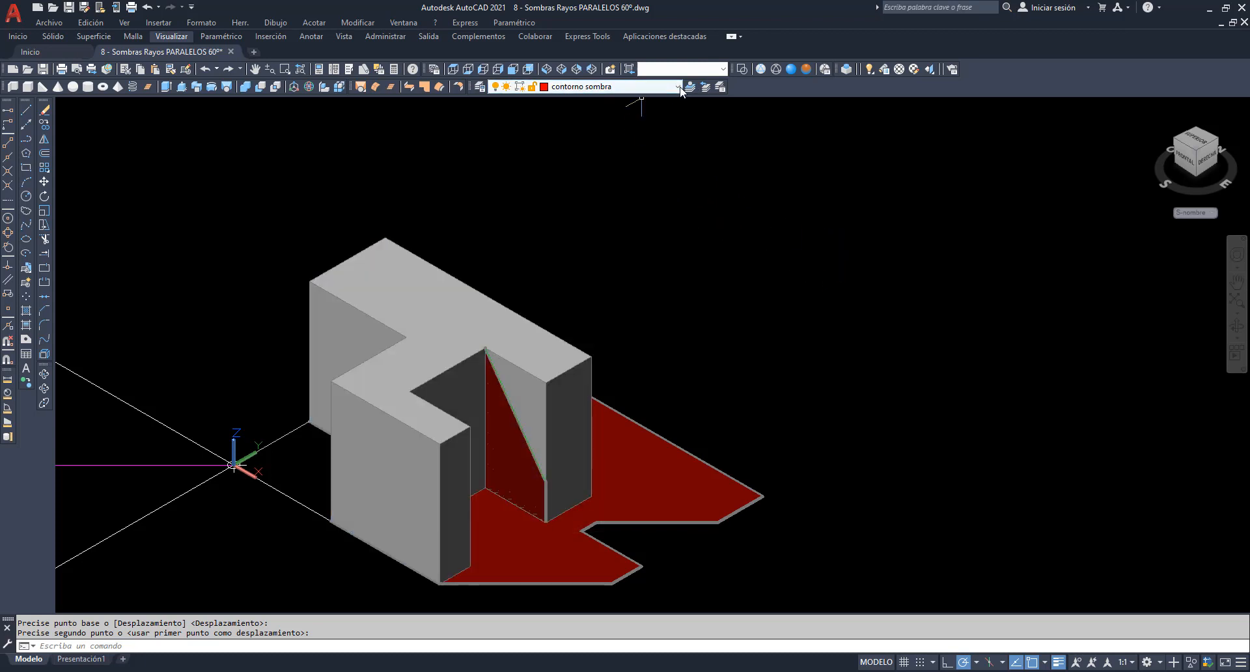
# Make layer 0 the current layer.
pyautogui.click(615, 87)
pyautogui.click(591, 99)
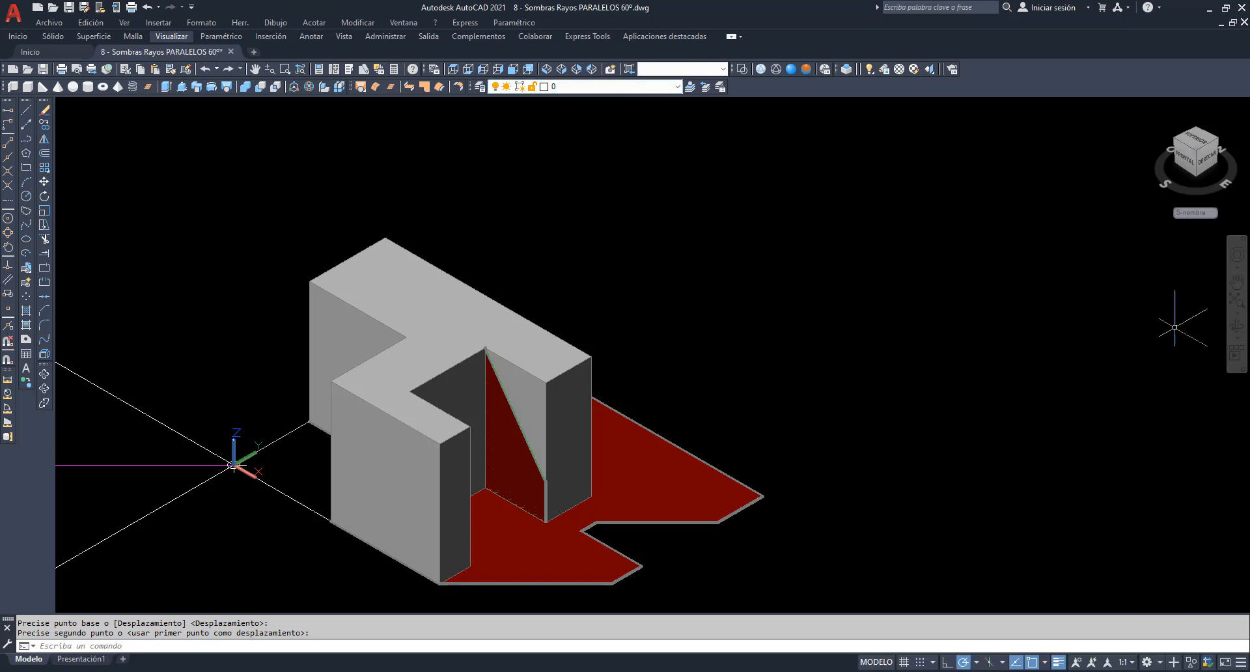
pyautogui.click(1237, 326)
pyautogui.moveTo(877, 415)
pyautogui.mouseDown()
pyautogui.moveTo(865, 293)
pyautogui.moveTo(857, 371)
pyautogui.moveTo(904, 441)
pyautogui.moveTo(887, 434)
pyautogui.mouseUp()
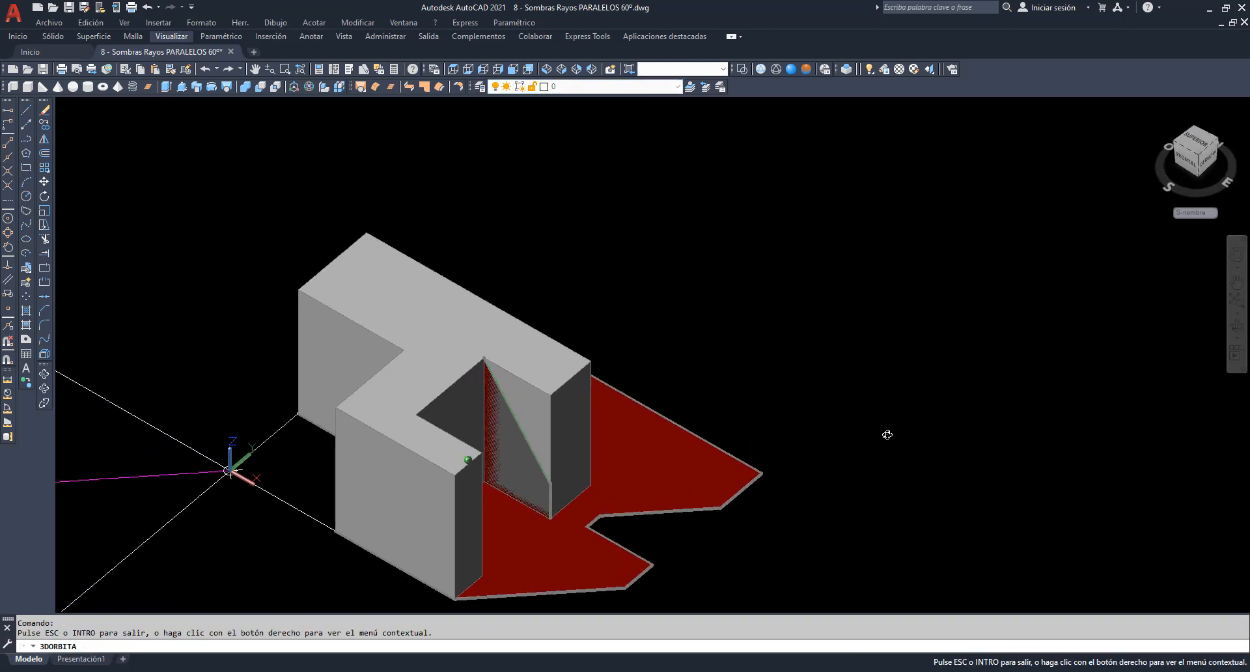
# Flatten the southeast isometric view with GEOPLANA into a new block with red hidden lines, placed clear of the model at default scale and rotation.
pyautogui.click(562, 70)
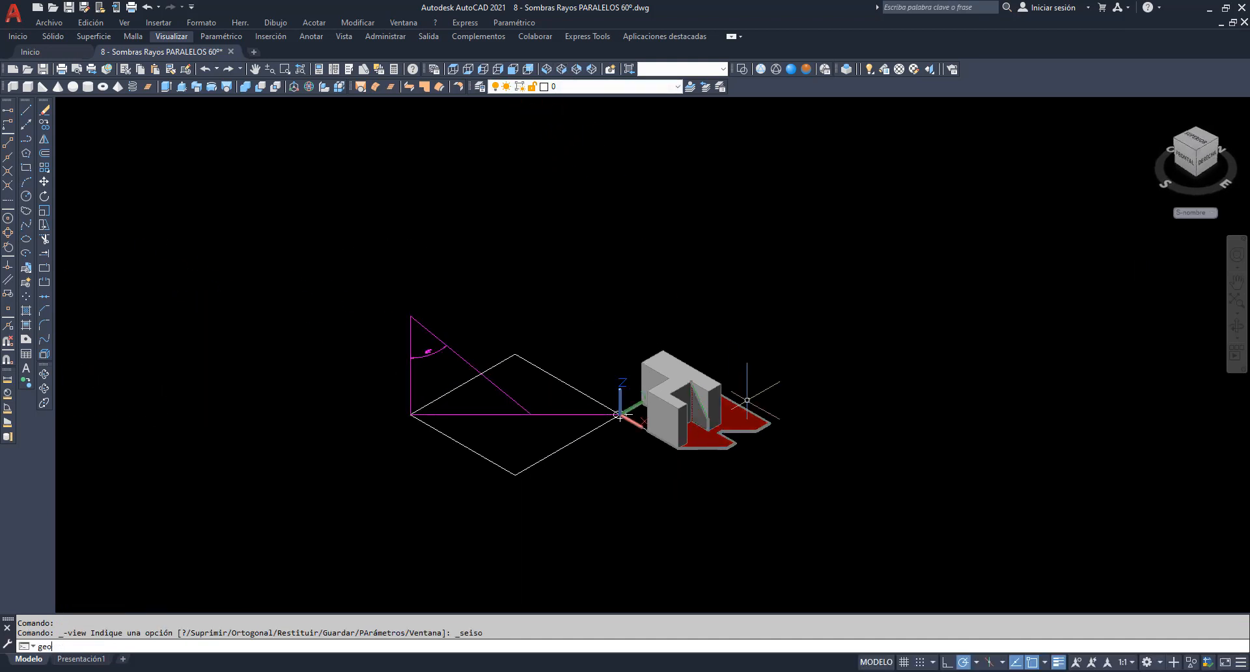
pyautogui.press('Return')
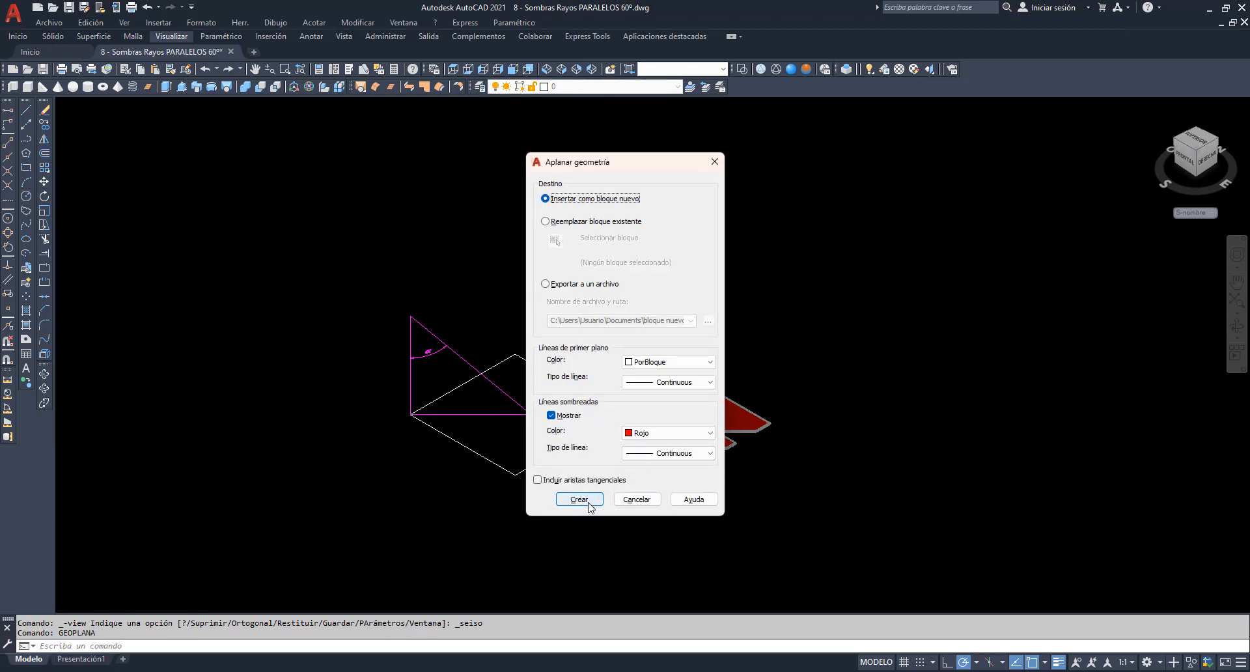
pyautogui.click(579, 500)
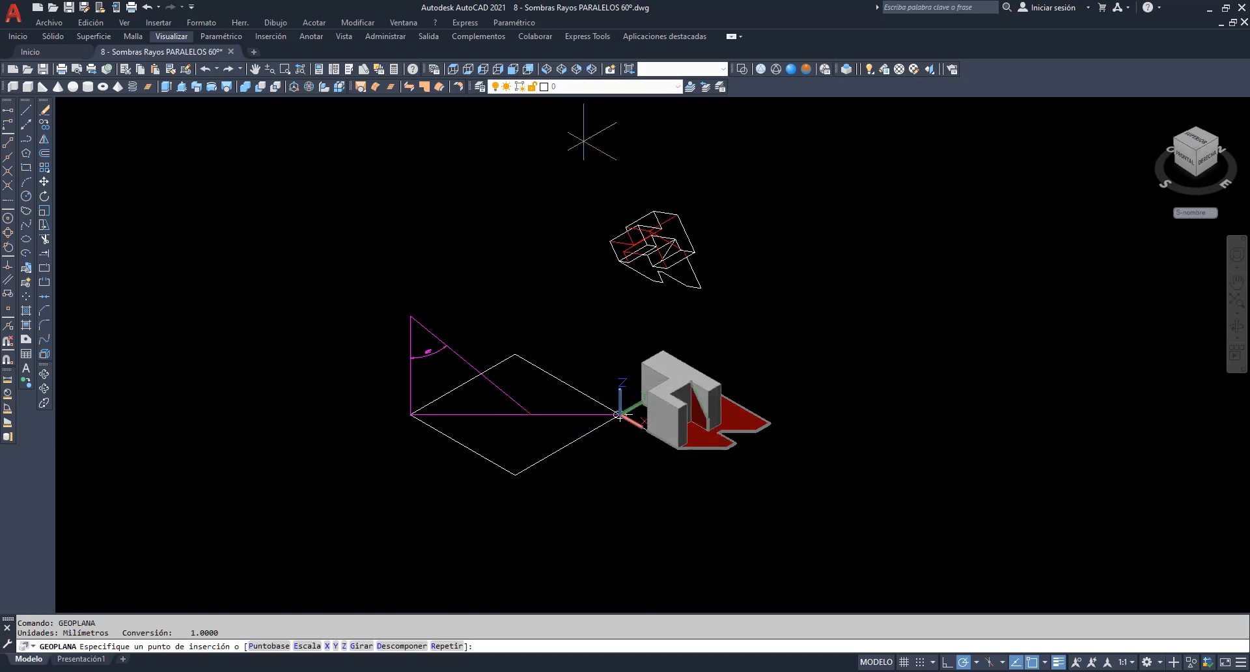
pyautogui.click(584, 140)
pyautogui.press('Return')
pyautogui.press('Return')
pyautogui.press('Return')
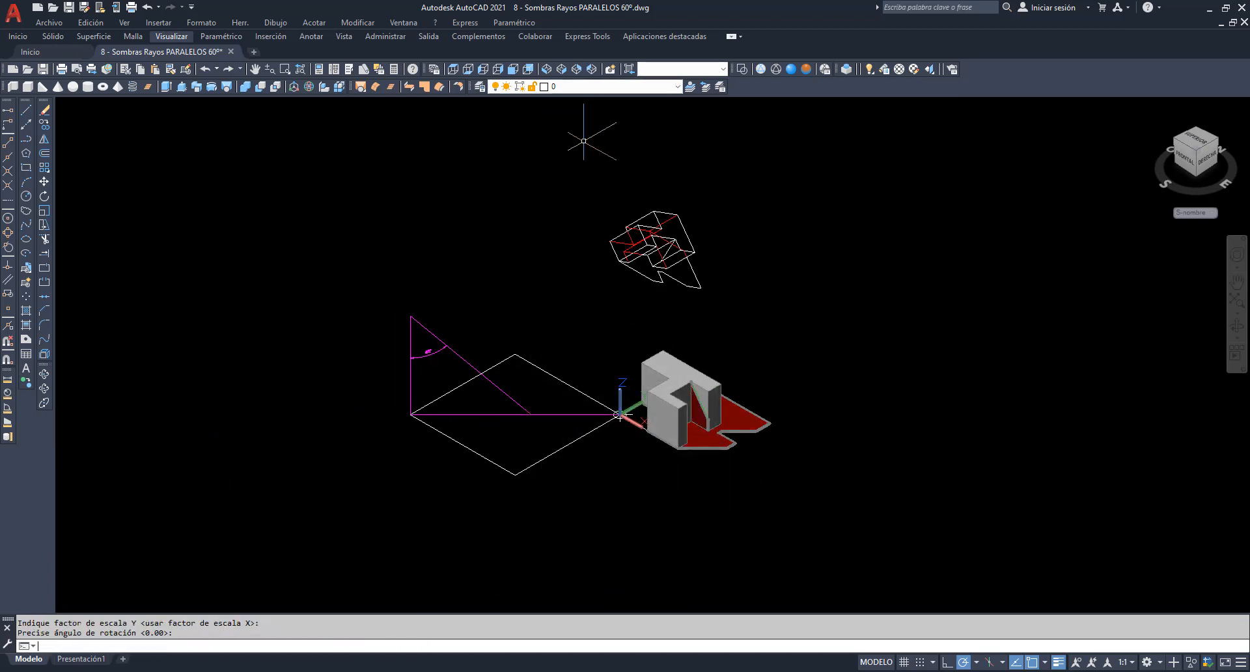
# Explode the flattened isometric block in the top view.
pyautogui.click(453, 69)
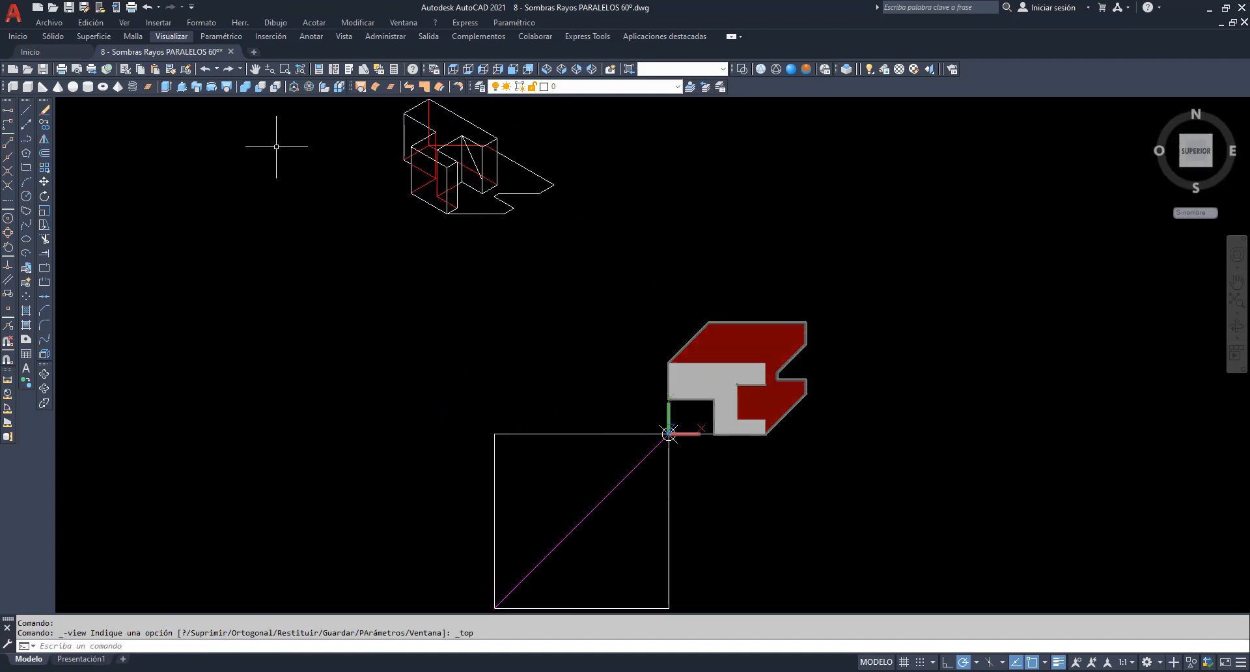
pyautogui.click(279, 70)
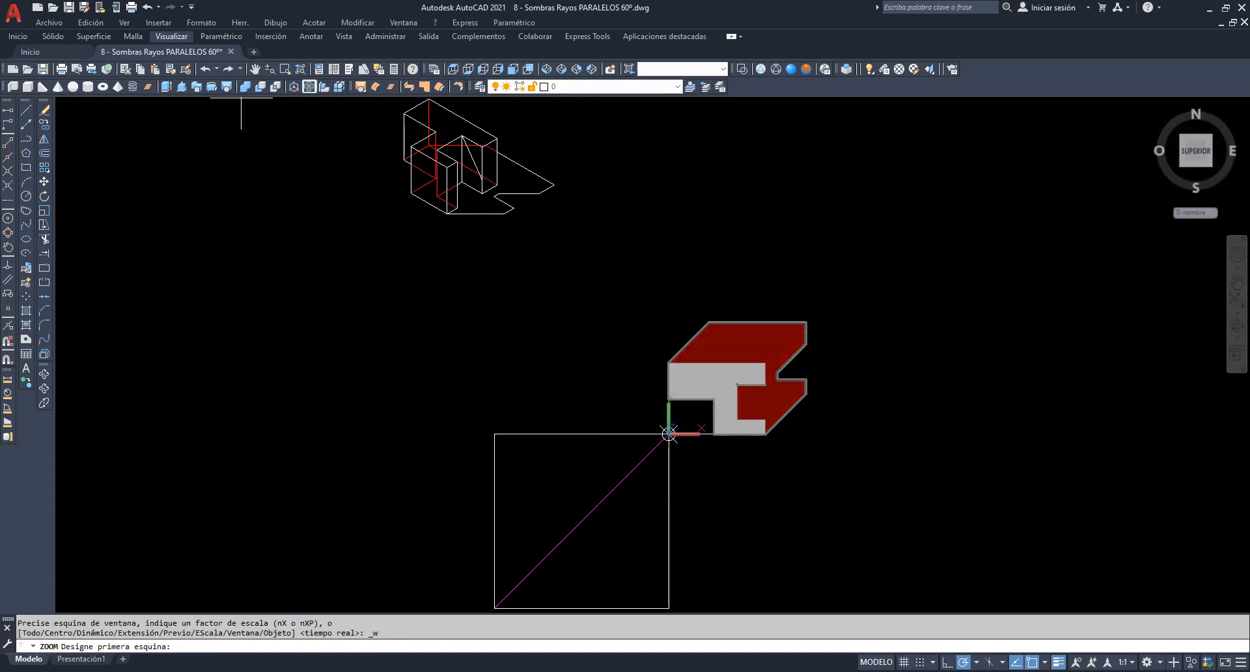
pyautogui.click(364, 100)
pyautogui.click(595, 236)
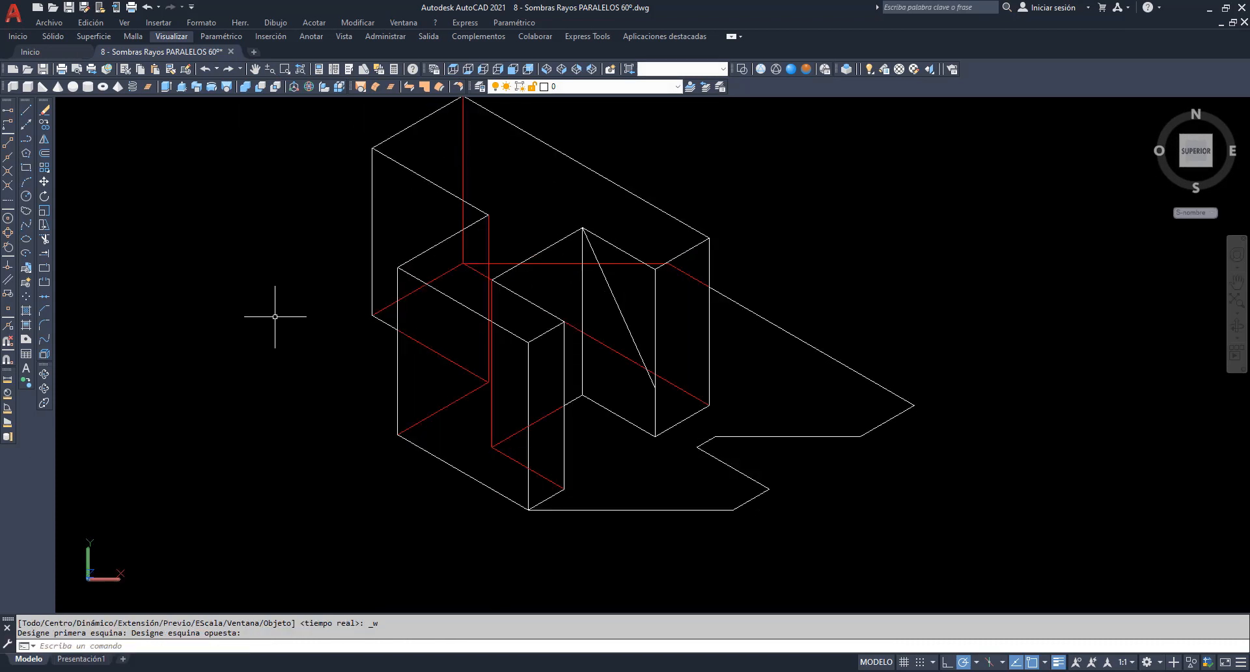
pyautogui.click(44, 353)
pyautogui.click(372, 255)
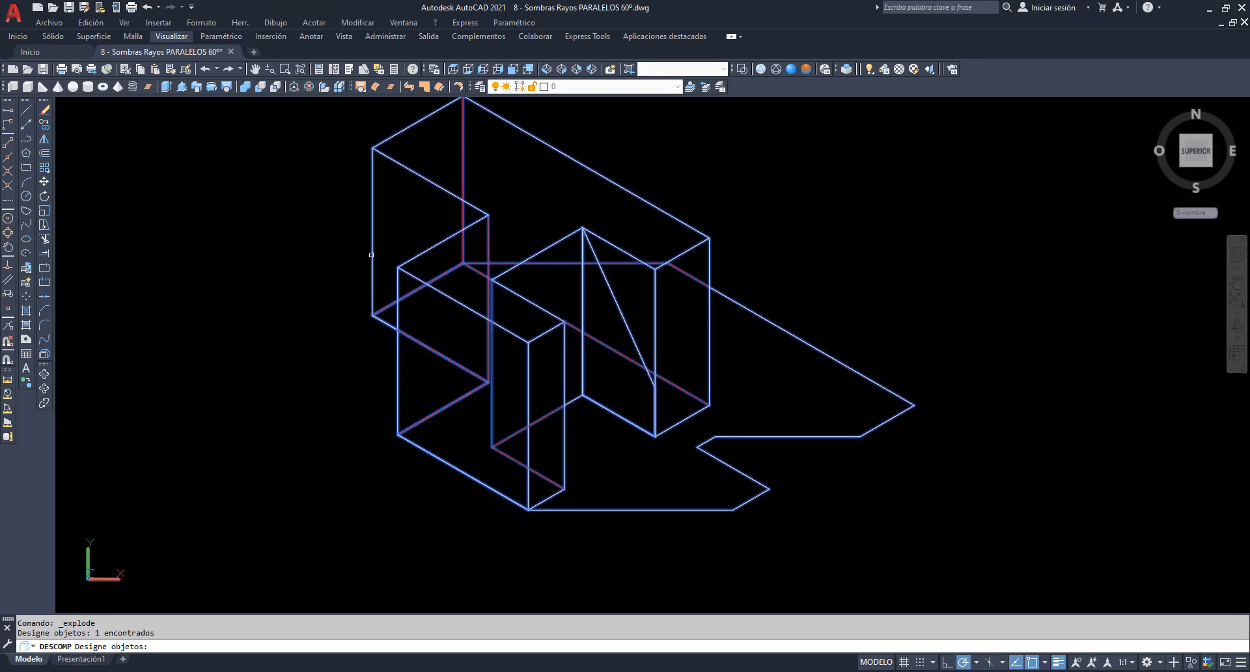
pyautogui.press('Return')
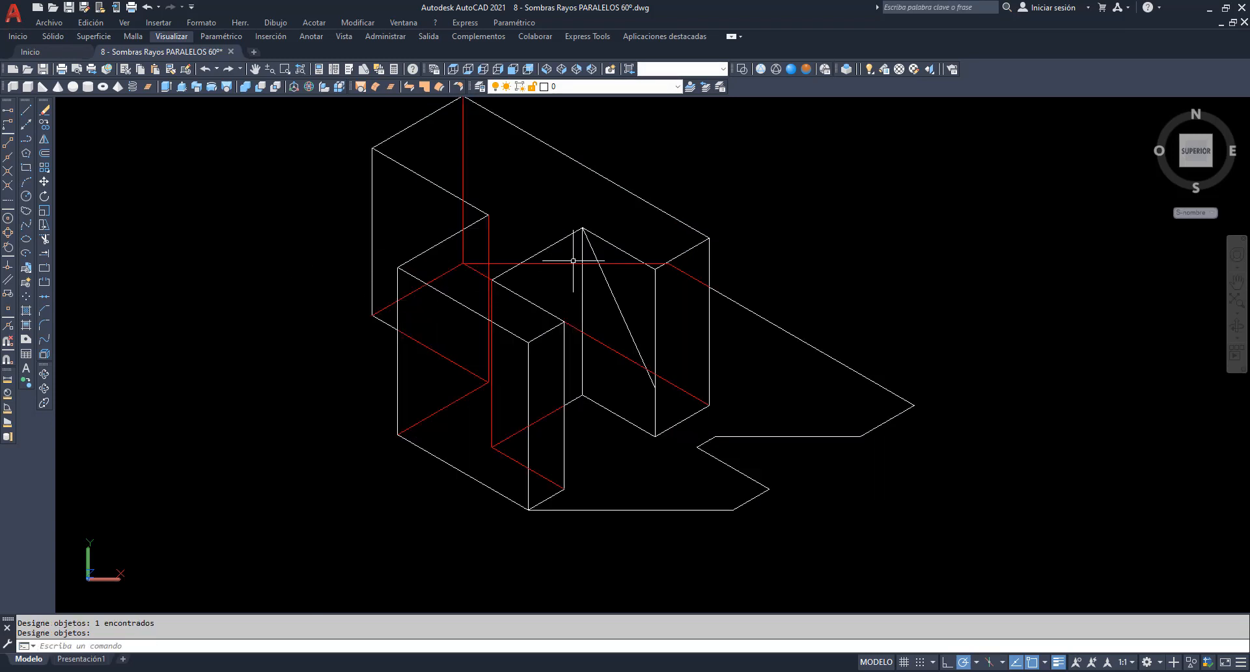
# Delete the two red hidden segments of the ground shadow outline that run behind the prism.
pyautogui.click(571, 263)
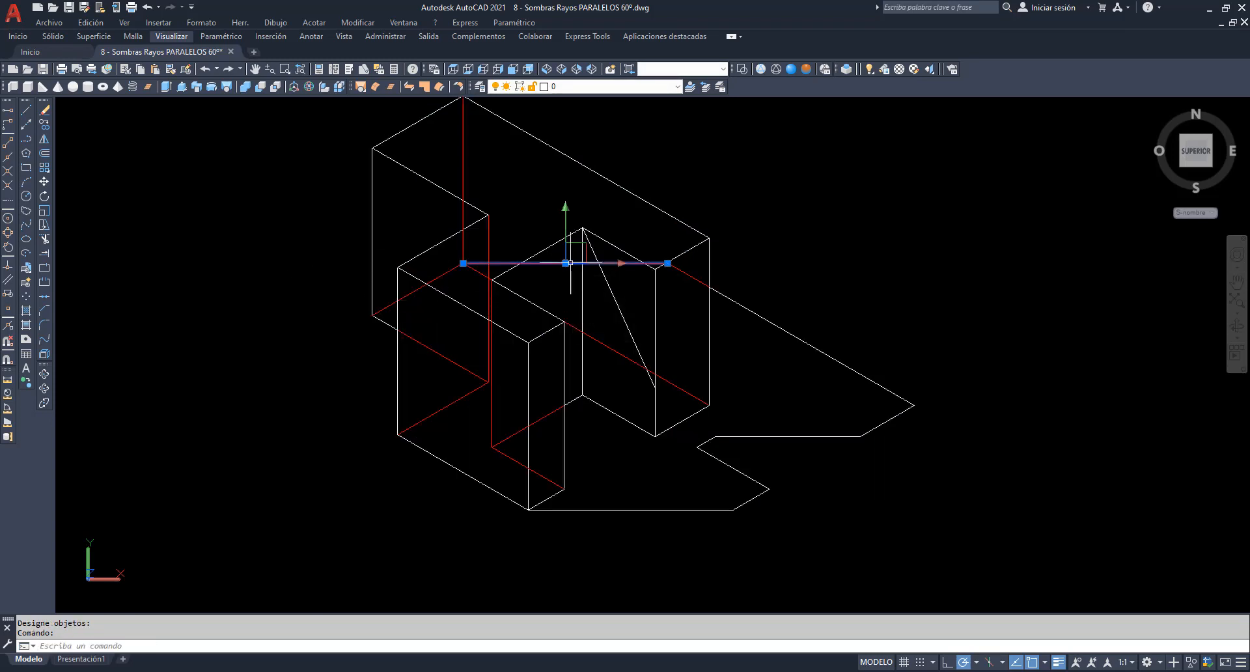
pyautogui.click(693, 278)
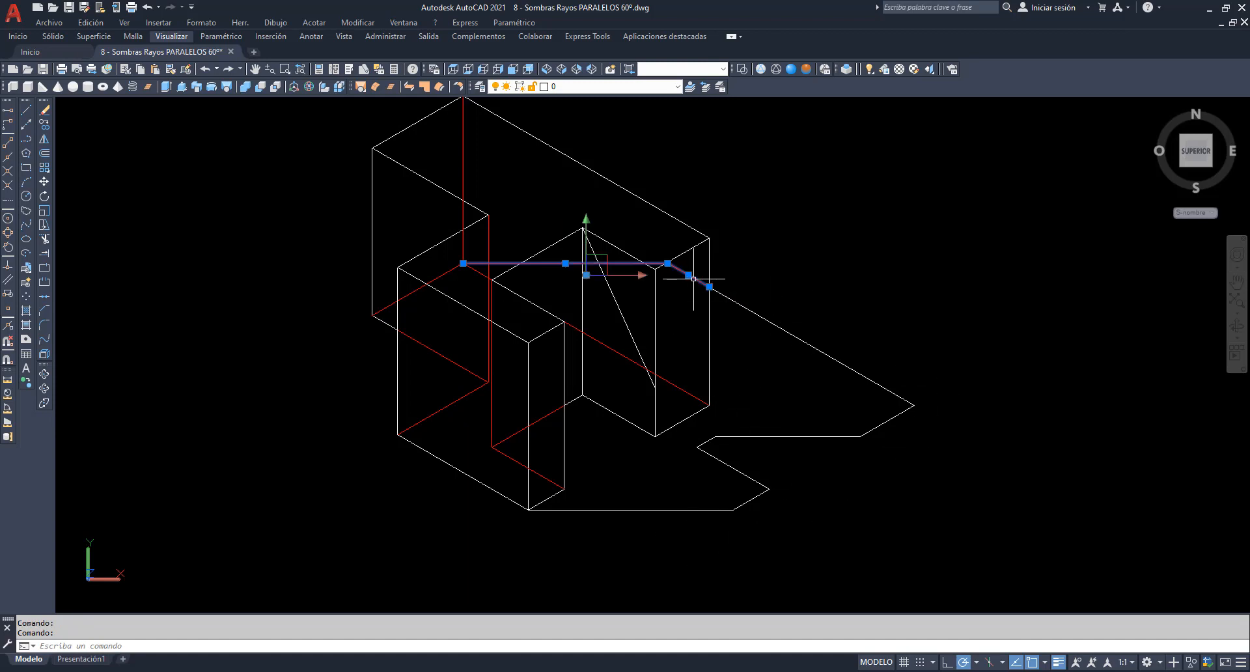
pyautogui.press('Delete')
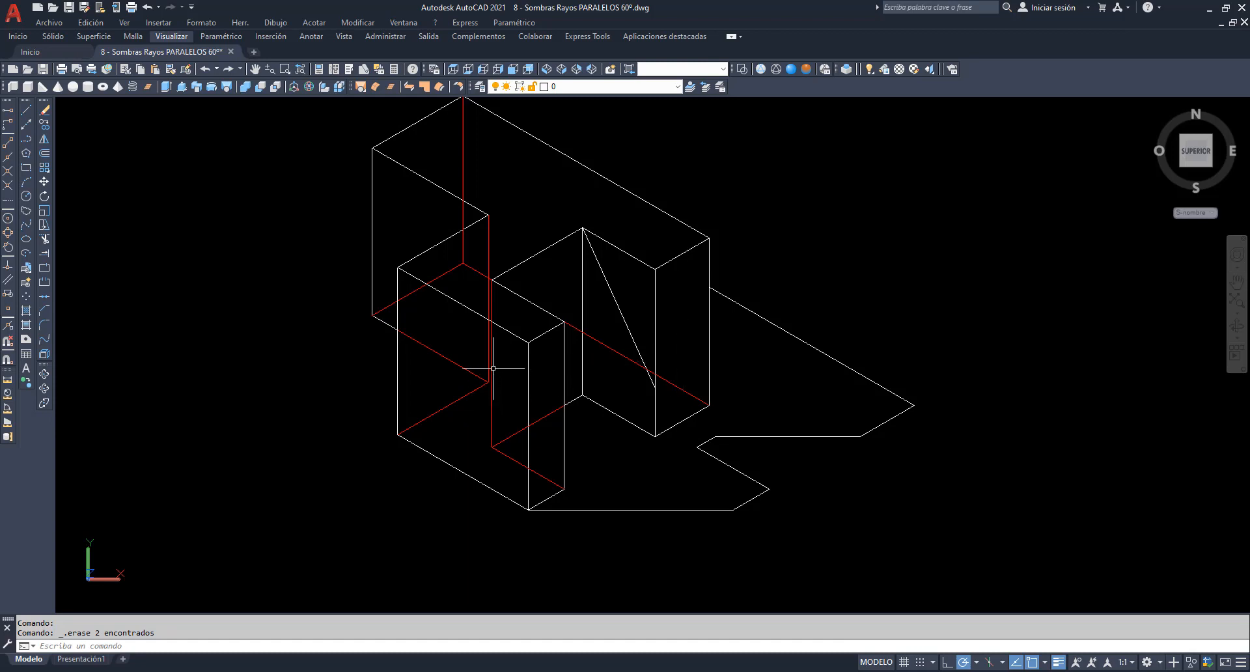
# Set the colour of all remaining red hidden lines in the flattened drawing to PorCapa.
pyautogui.click(520, 458)
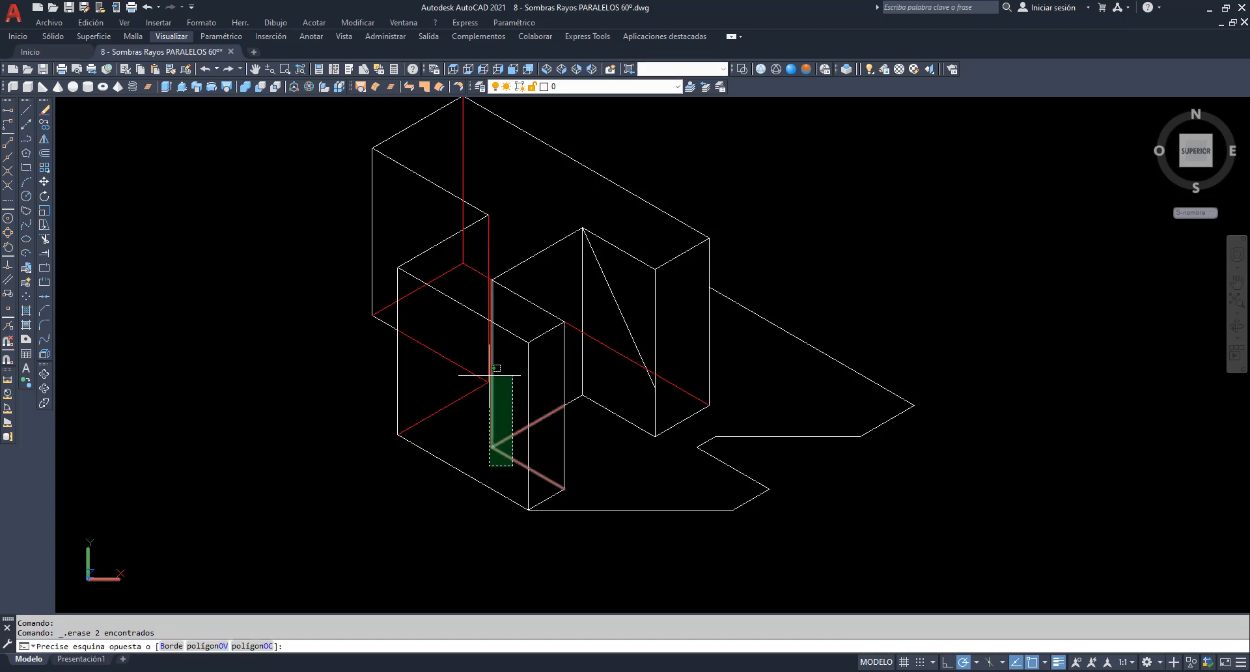
pyautogui.click(480, 362)
pyautogui.click(479, 280)
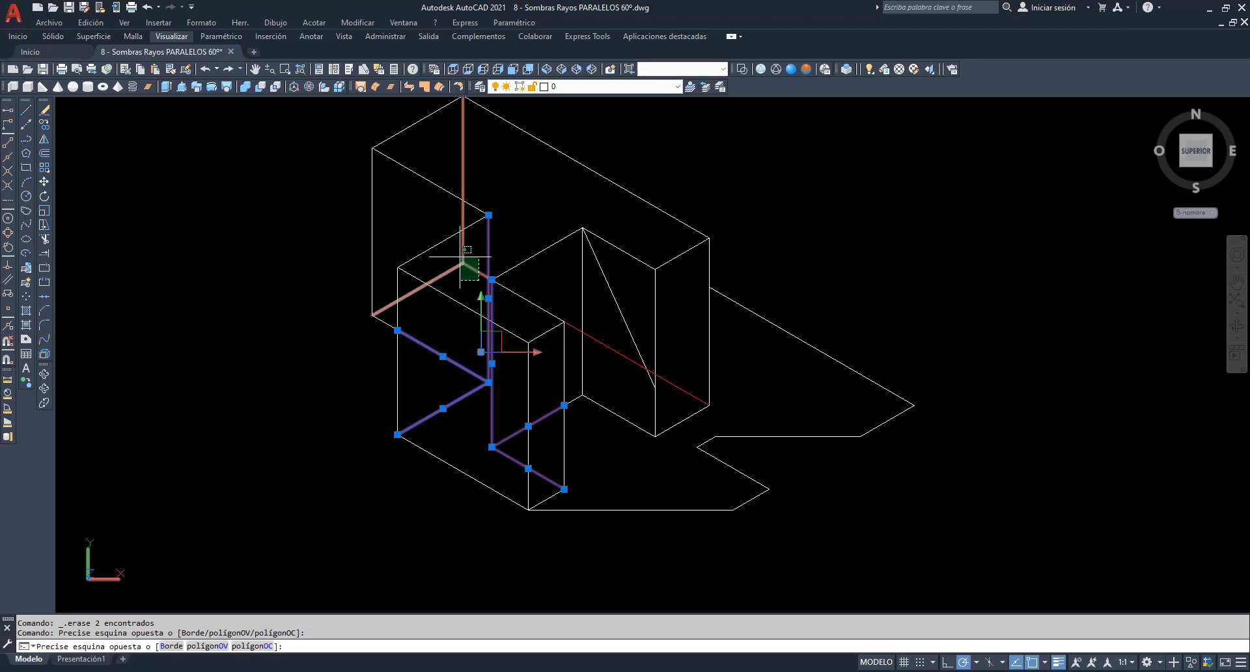
pyautogui.click(456, 260)
pyautogui.click(617, 351)
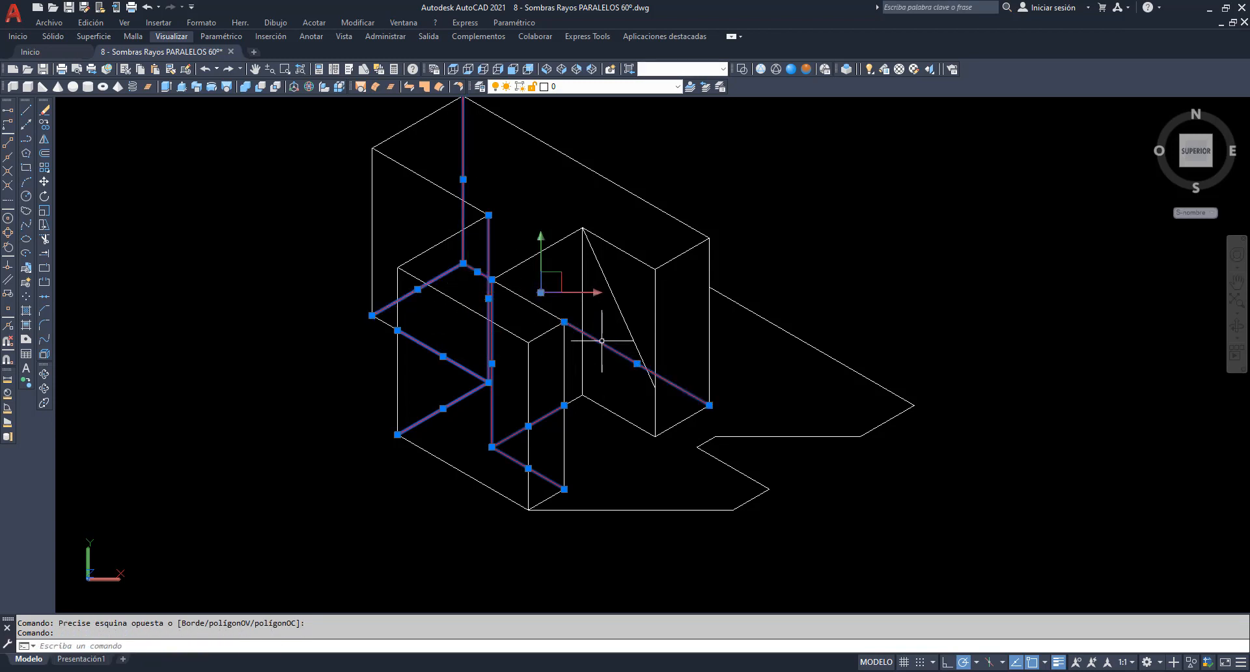
pyautogui.rightClick(600, 342)
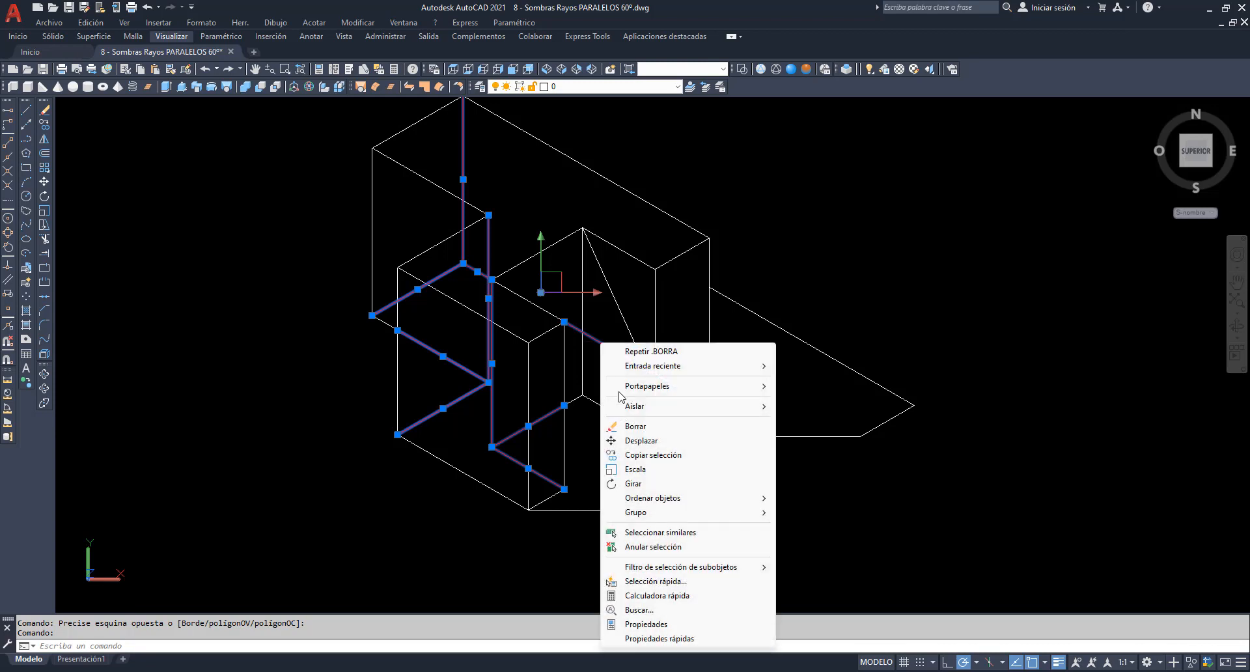
pyautogui.click(651, 624)
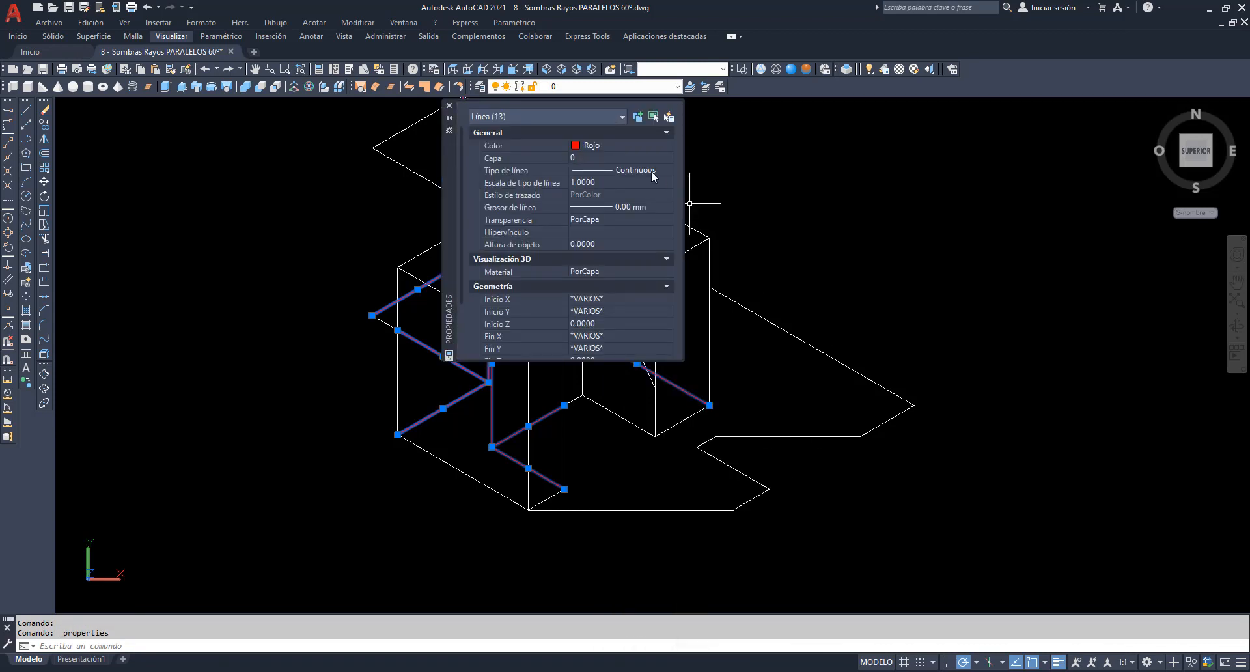
pyautogui.click(649, 143)
pyautogui.click(669, 145)
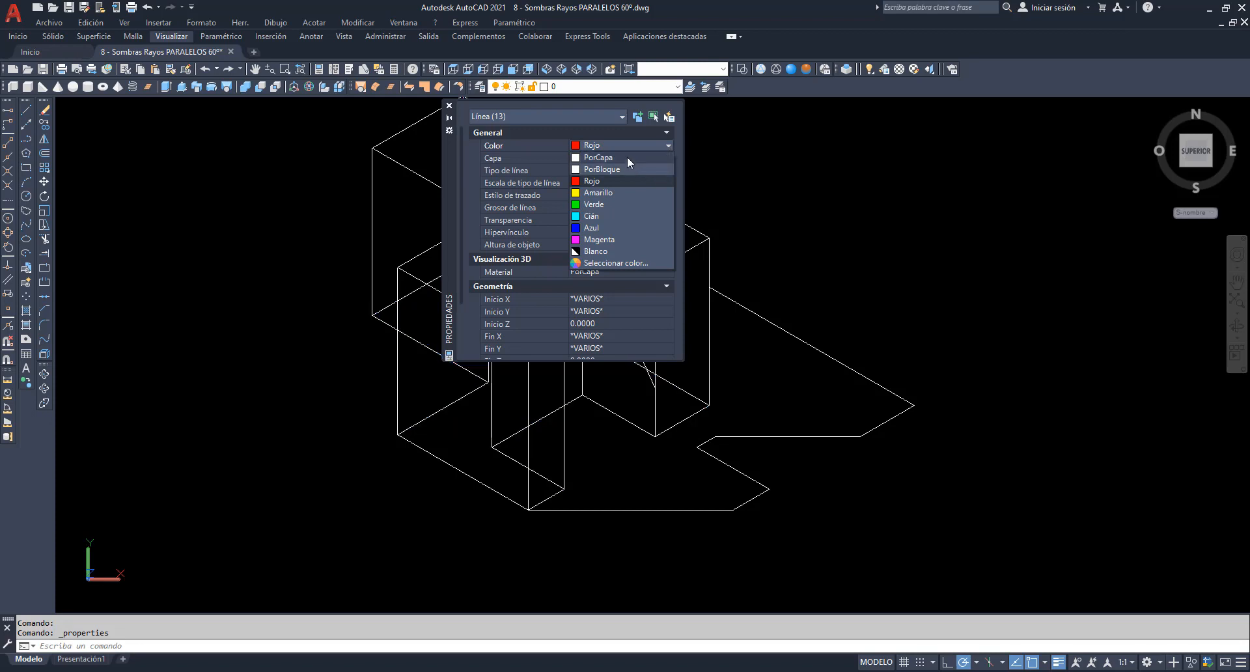
pyautogui.click(627, 156)
# Assign the selected hidden lines to the Pieza 2d ocultas layer and clear the selection.
pyautogui.click(627, 157)
pyautogui.click(668, 158)
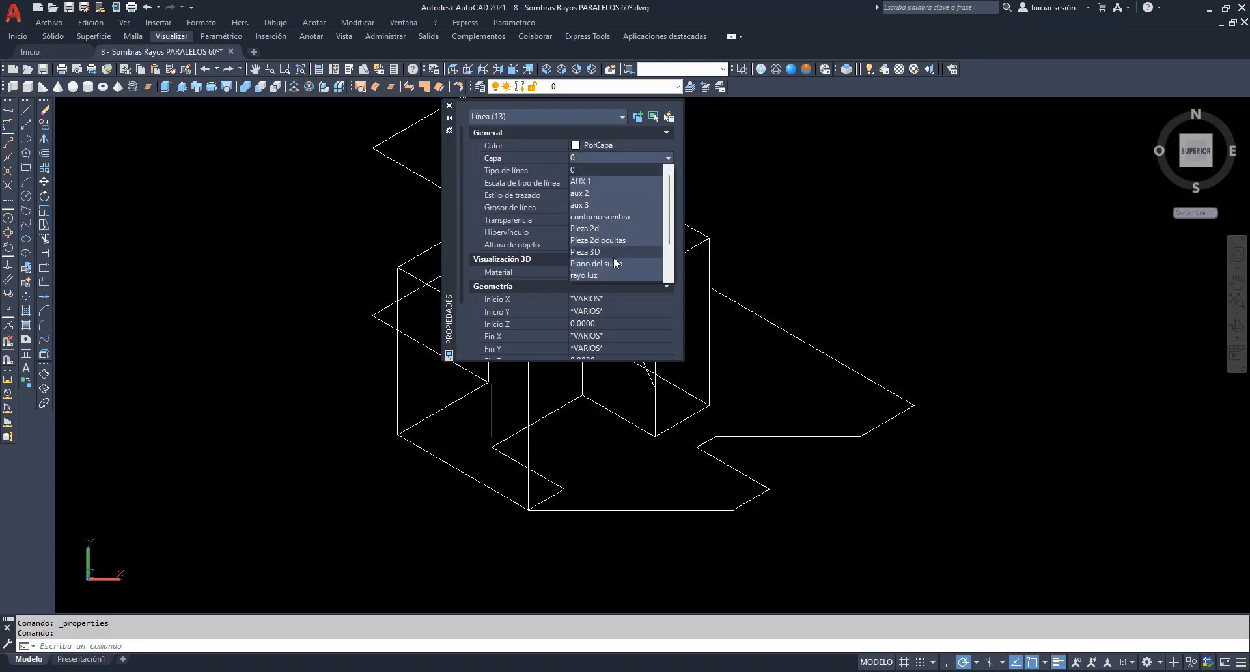
pyautogui.click(609, 240)
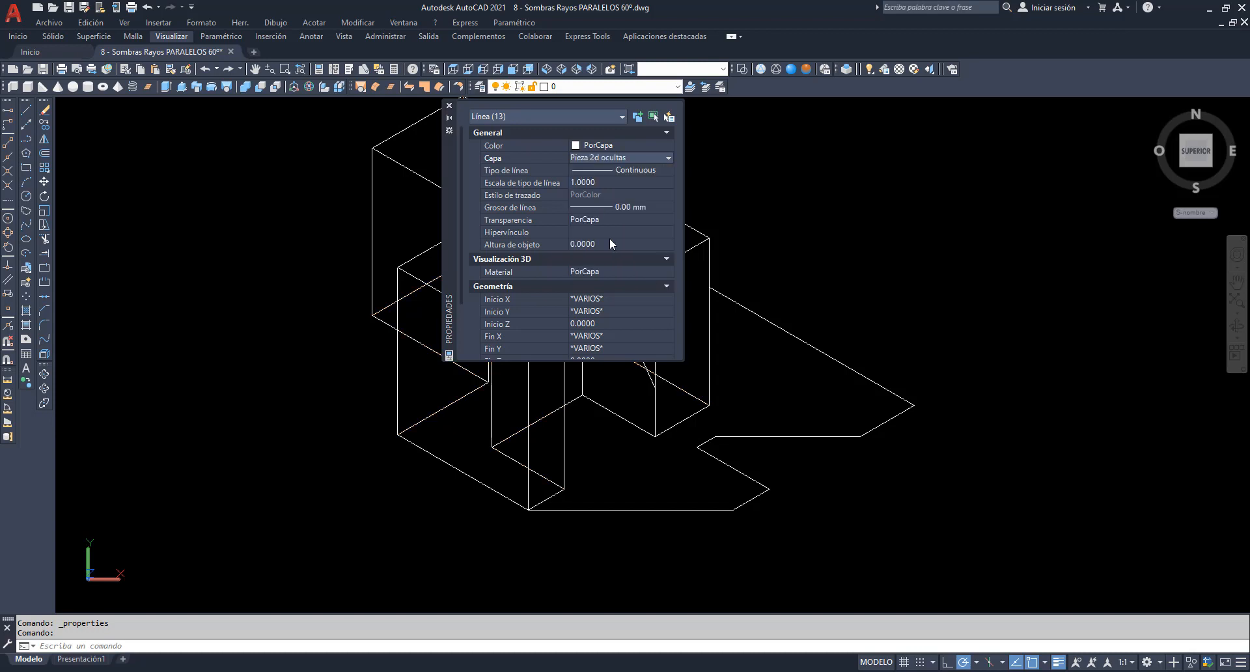
pyautogui.click(448, 107)
pyautogui.click(245, 170)
pyautogui.press('Escape')
pyautogui.press('Escape')
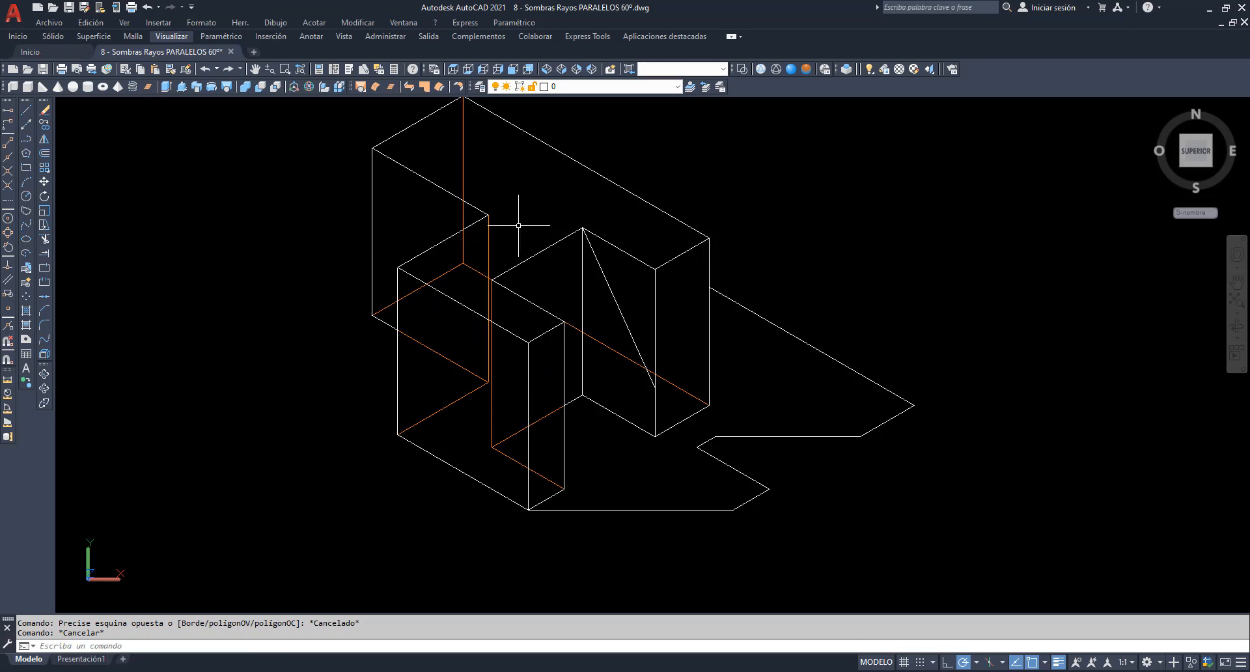
# Turn off the Pieza 2d ocultas layer and make sombra 3 the current layer.
pyautogui.click(677, 86)
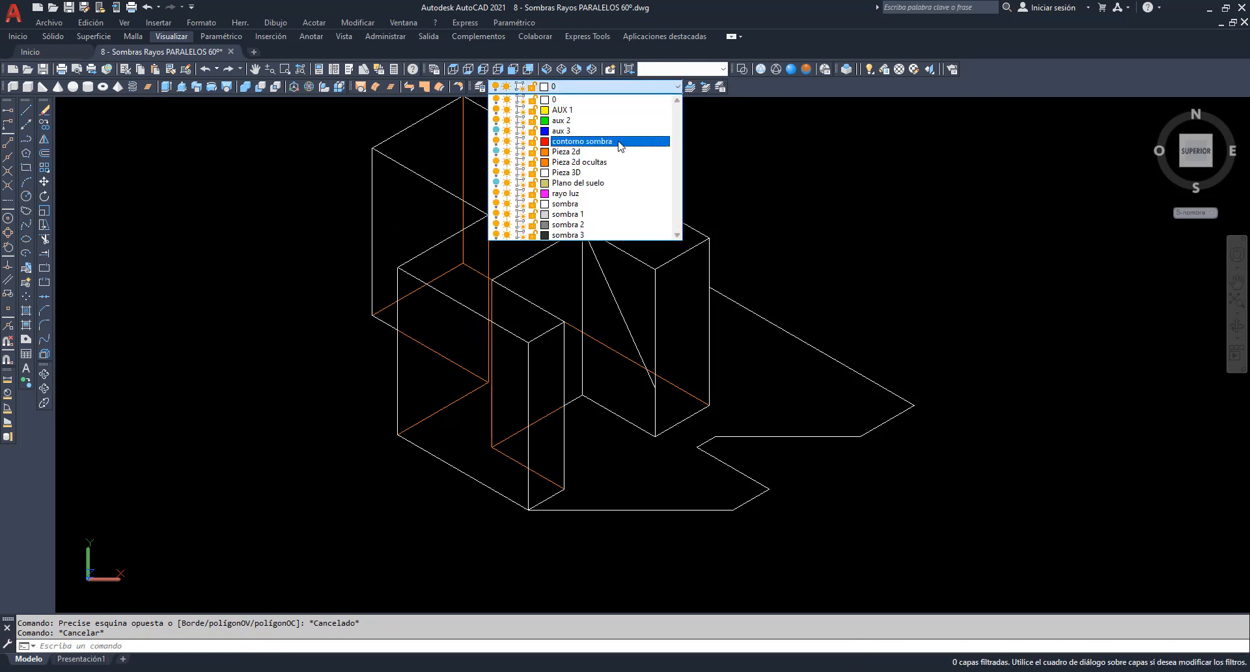
pyautogui.click(497, 162)
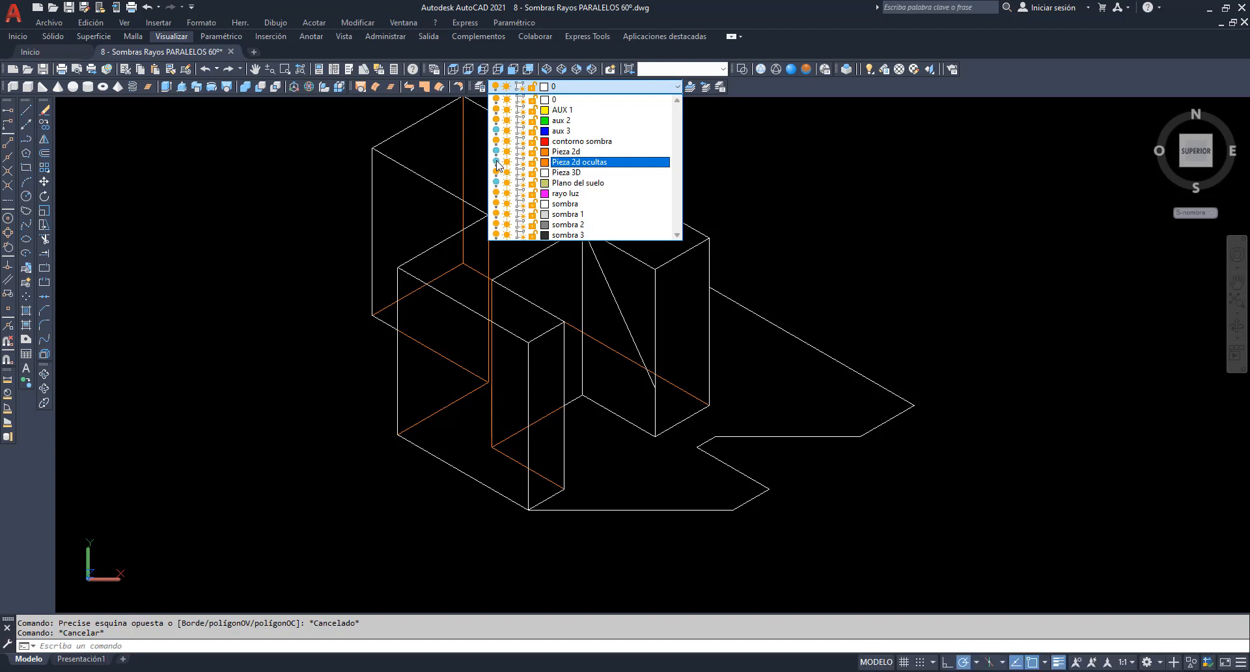
pyautogui.click(592, 235)
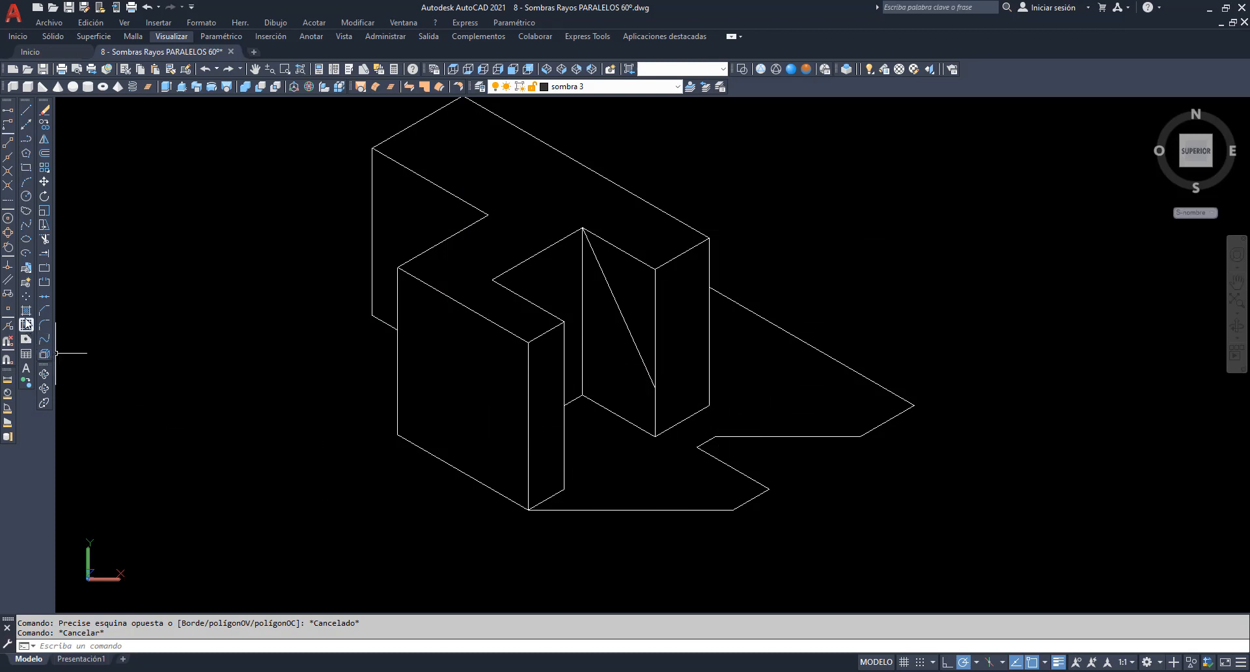
# Hatch the ground shadow and the shadowed part of the recess's inner wall with the SOLID pattern on layer sombra 3.
pyautogui.click(25, 311)
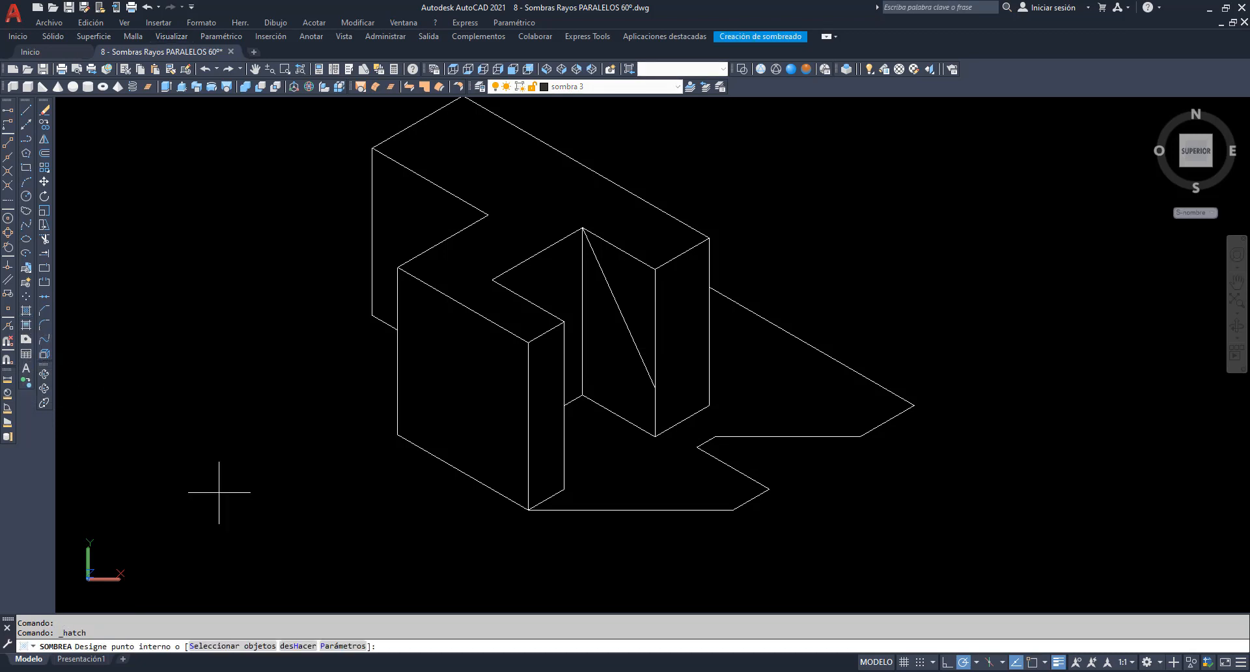
pyautogui.click(343, 646)
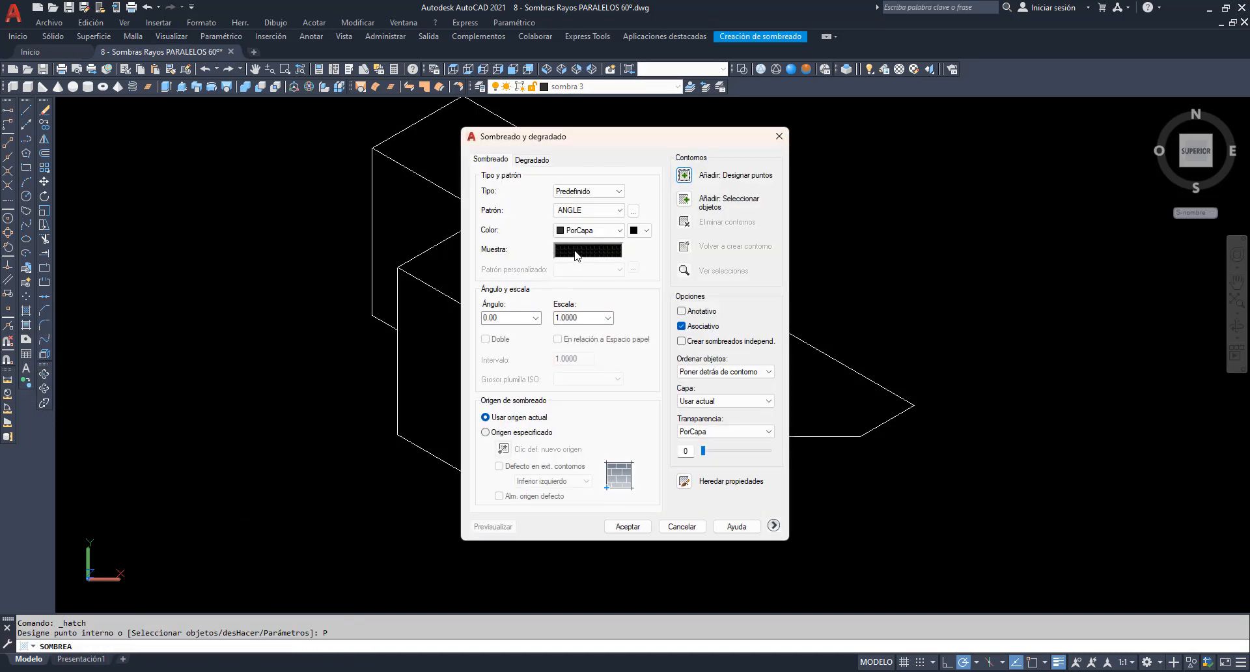
pyautogui.click(575, 250)
pyautogui.click(552, 358)
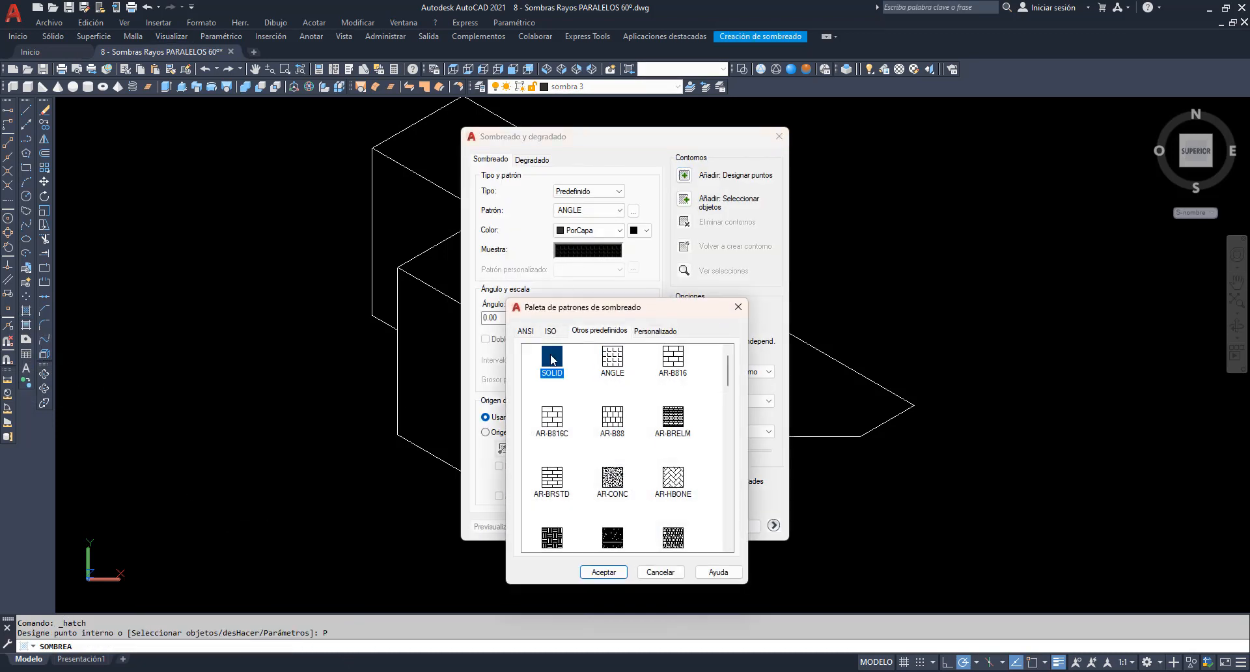
pyautogui.click(604, 572)
pyautogui.click(685, 175)
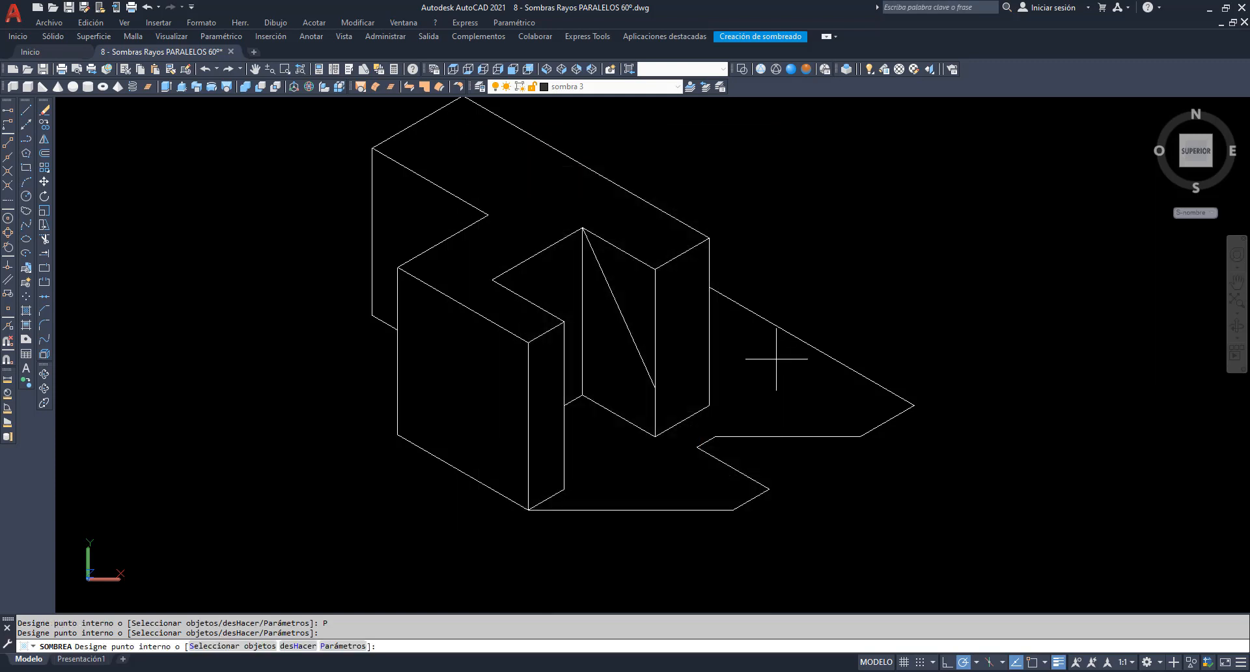
pyautogui.click(776, 358)
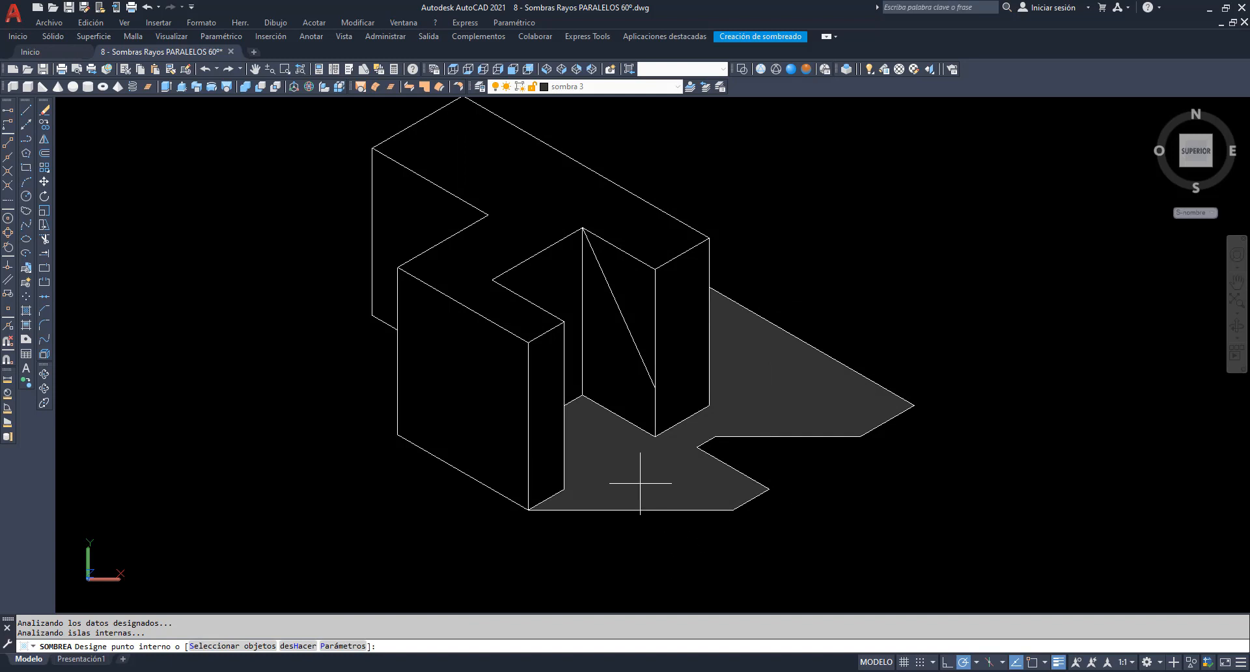
pyautogui.click(618, 363)
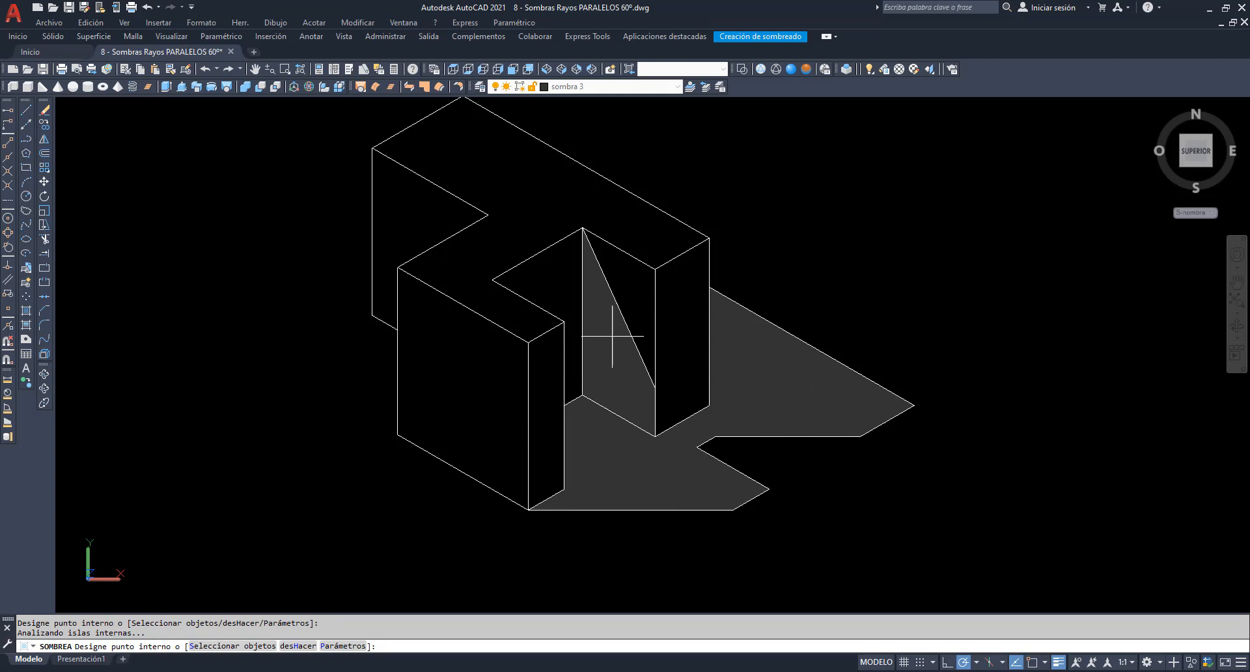
pyautogui.press('Escape')
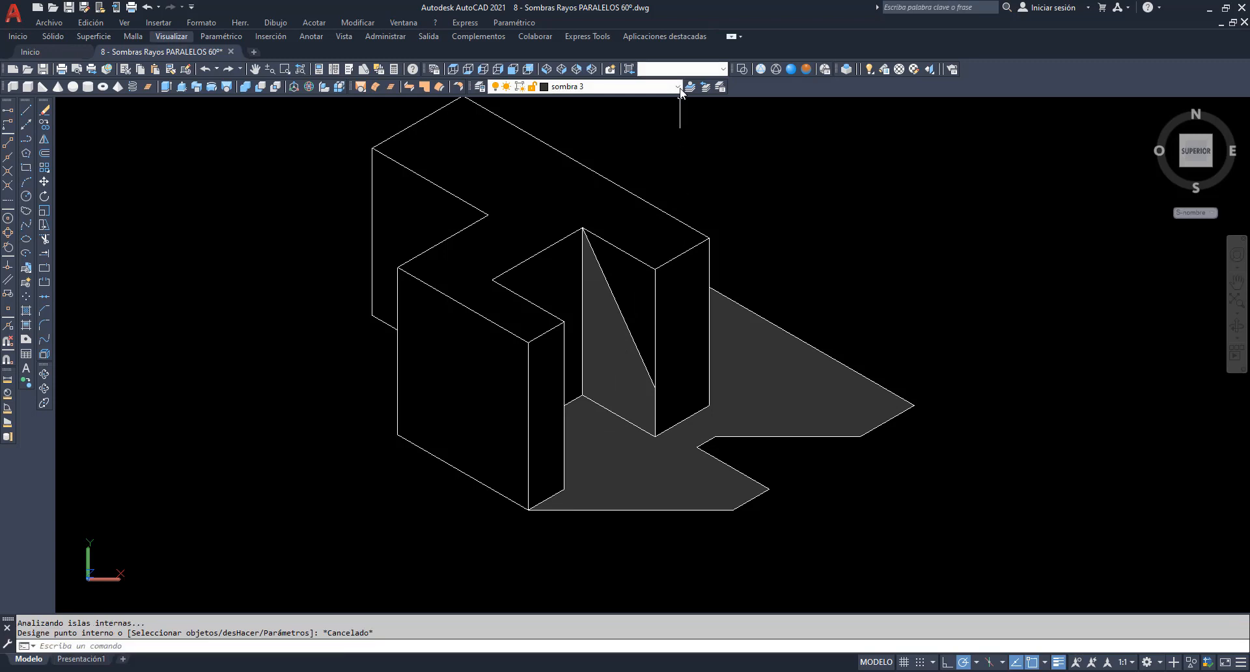
# Make sombra 2 the current layer and fill the prism's three visible right-facing faces, including the one inside the recess, with solid hatch.
pyautogui.click(677, 88)
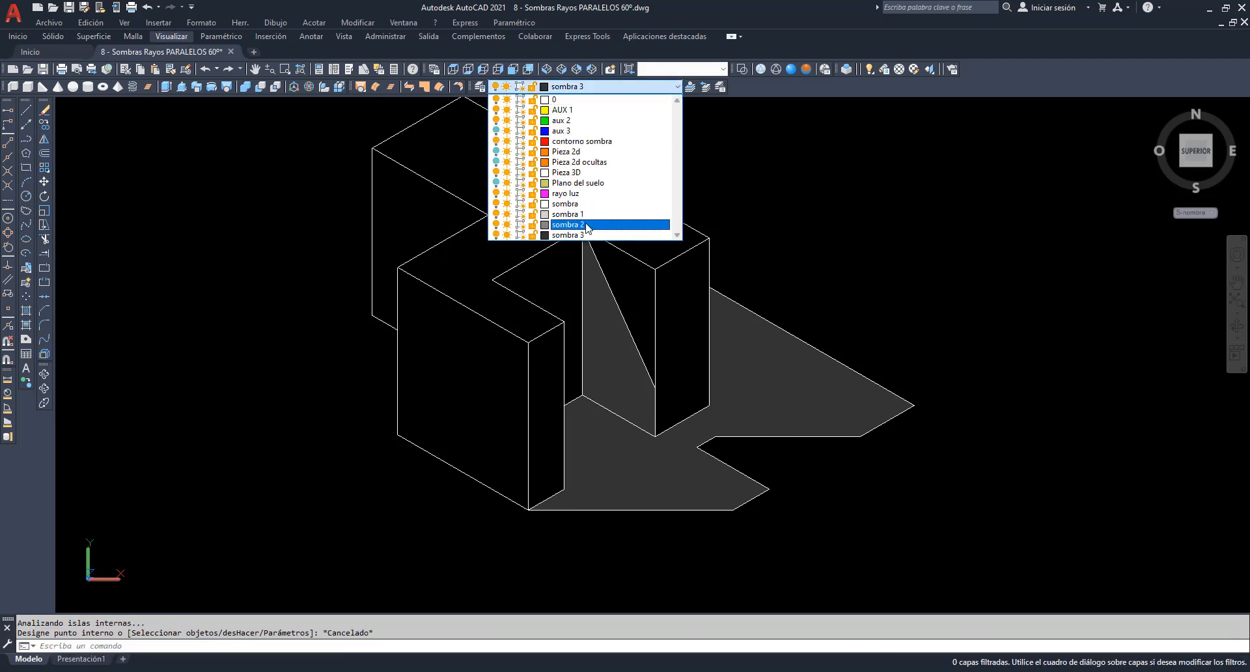
pyautogui.click(625, 224)
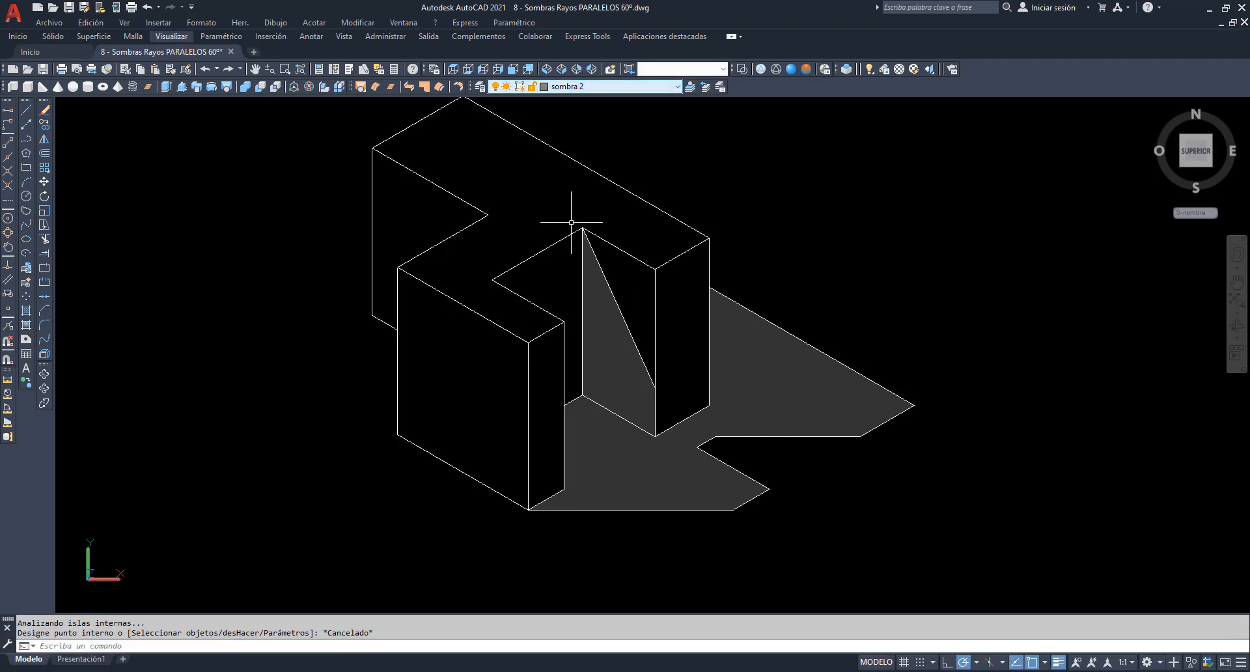
pyautogui.click(26, 311)
pyautogui.click(545, 391)
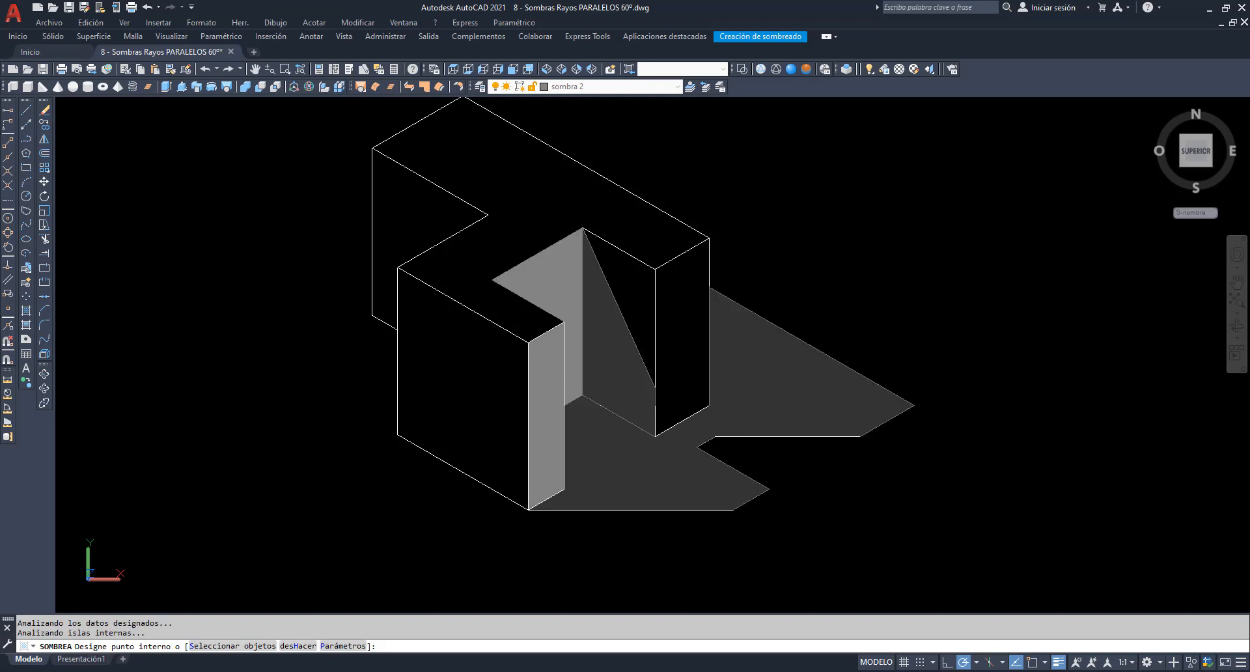
pyautogui.click(695, 321)
pyautogui.press('Escape')
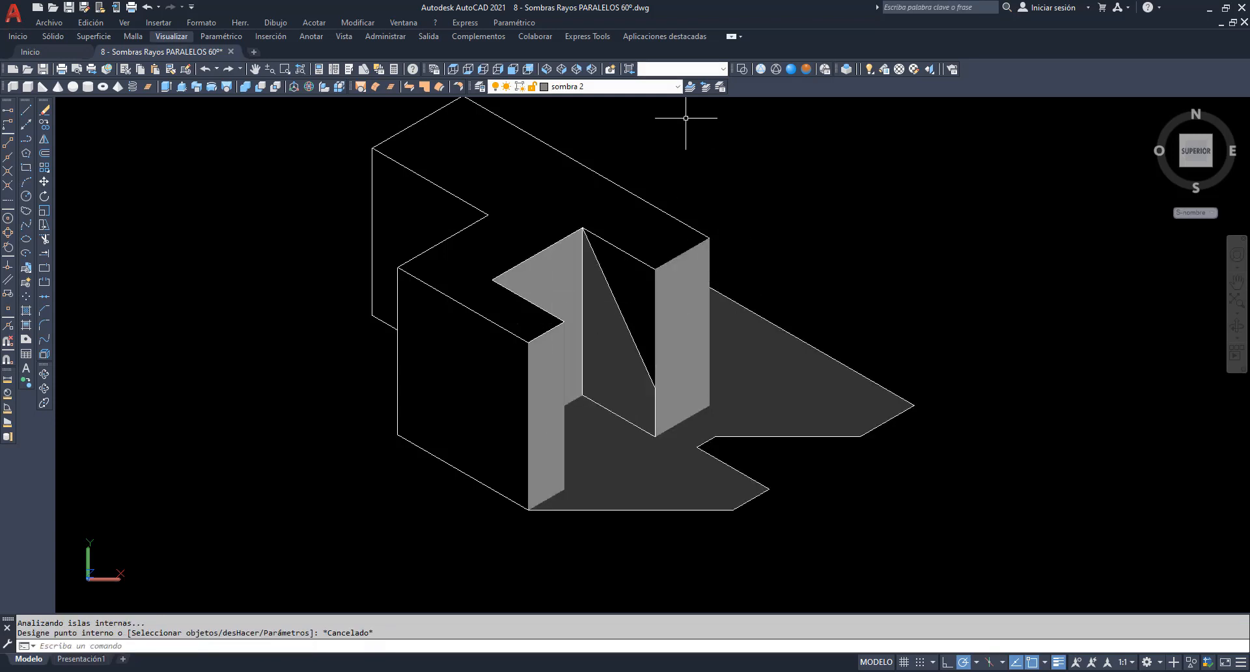
# Make sombra 1 the current layer and fill the two left-facing faces and the lit triangle of the recess wall with solid hatch.
pyautogui.click(671, 87)
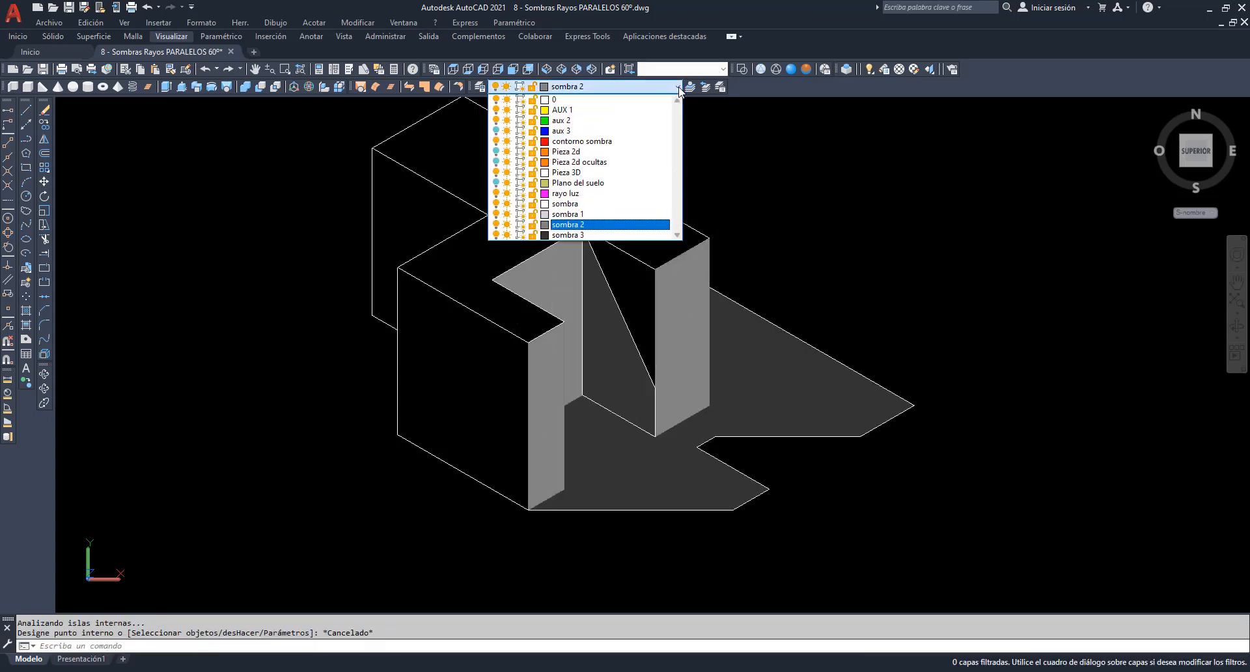
pyautogui.click(611, 214)
pyautogui.click(26, 311)
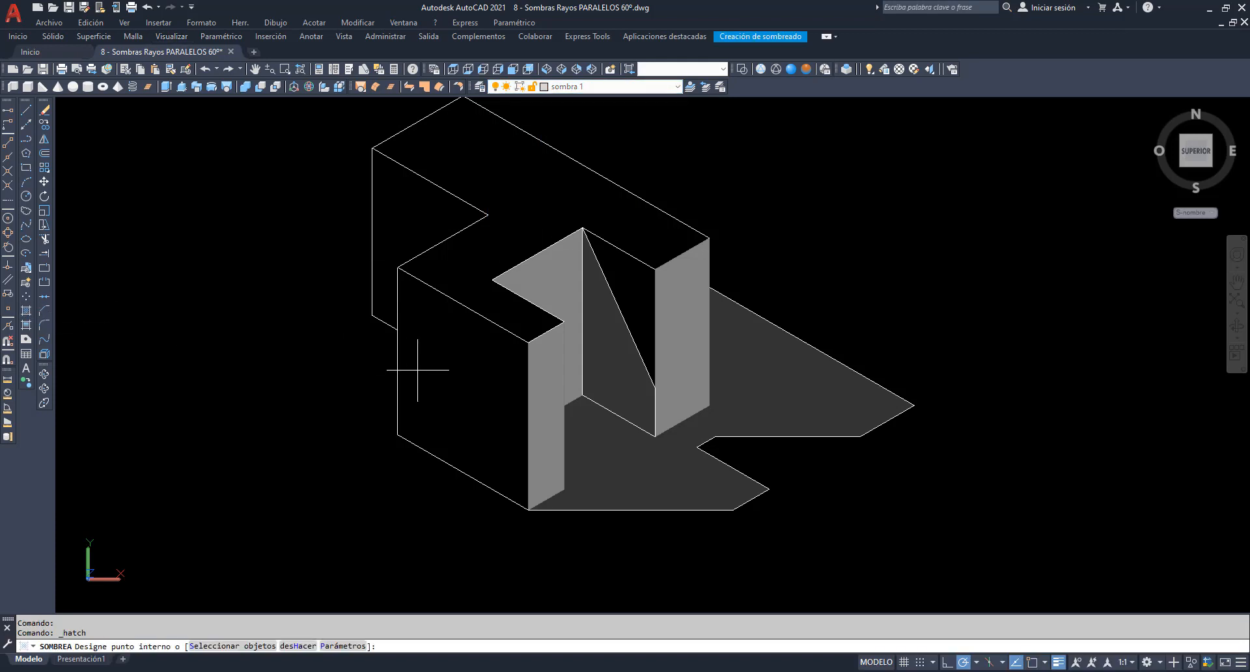
pyautogui.click(432, 365)
pyautogui.click(401, 226)
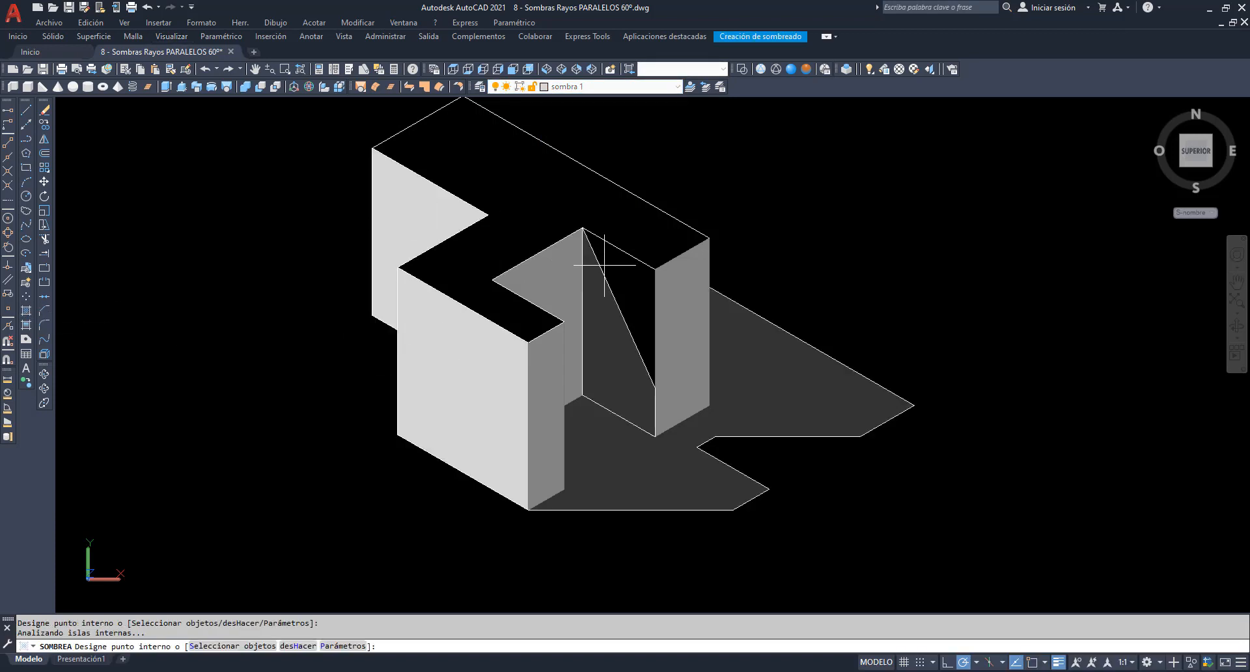
pyautogui.click(625, 277)
pyautogui.press('Escape')
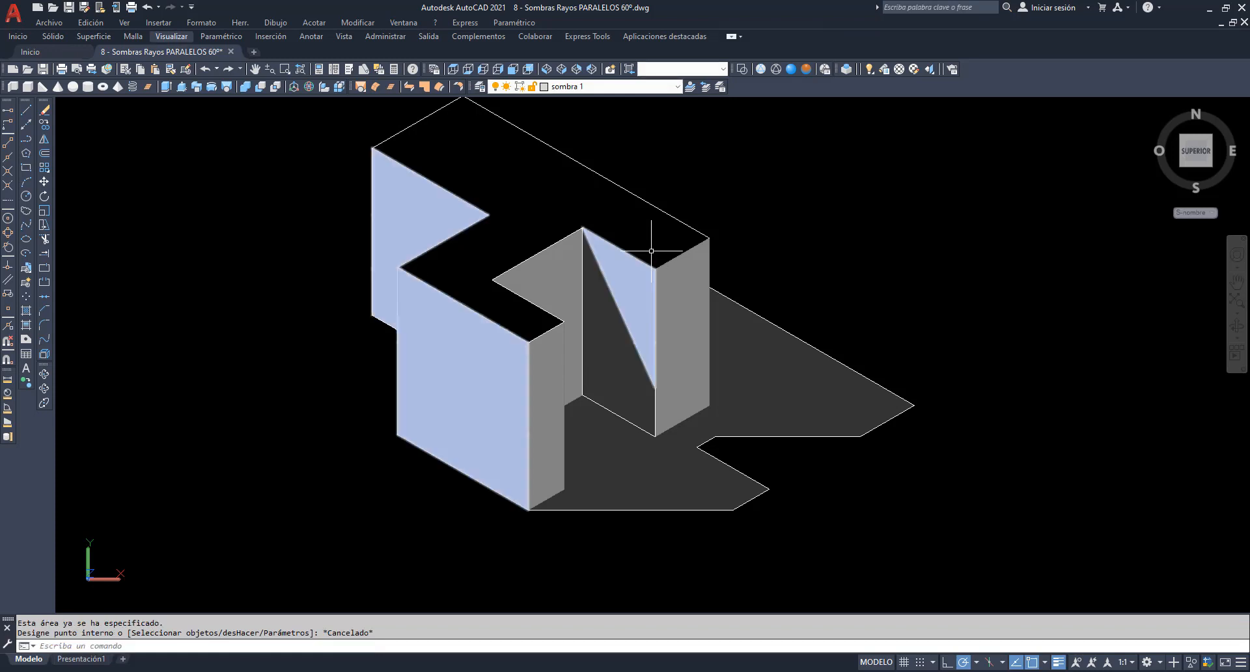
# Make sombra the current layer and fill the prism's top face with solid hatch.
pyautogui.click(677, 86)
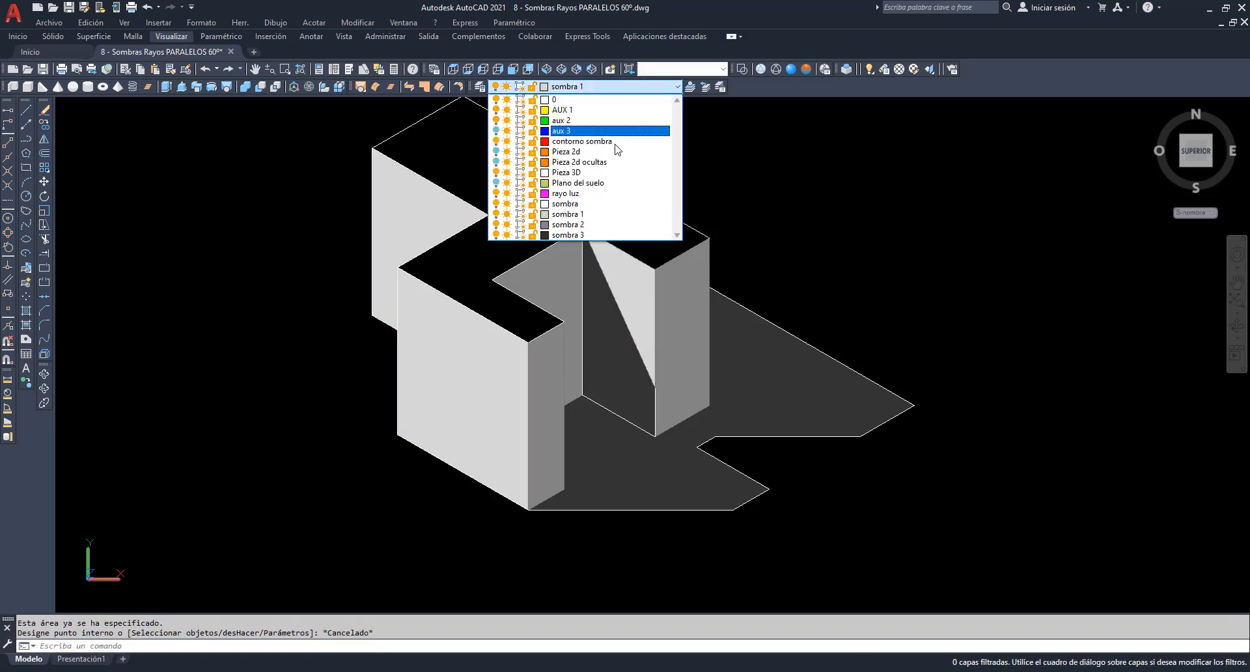
pyautogui.click(572, 204)
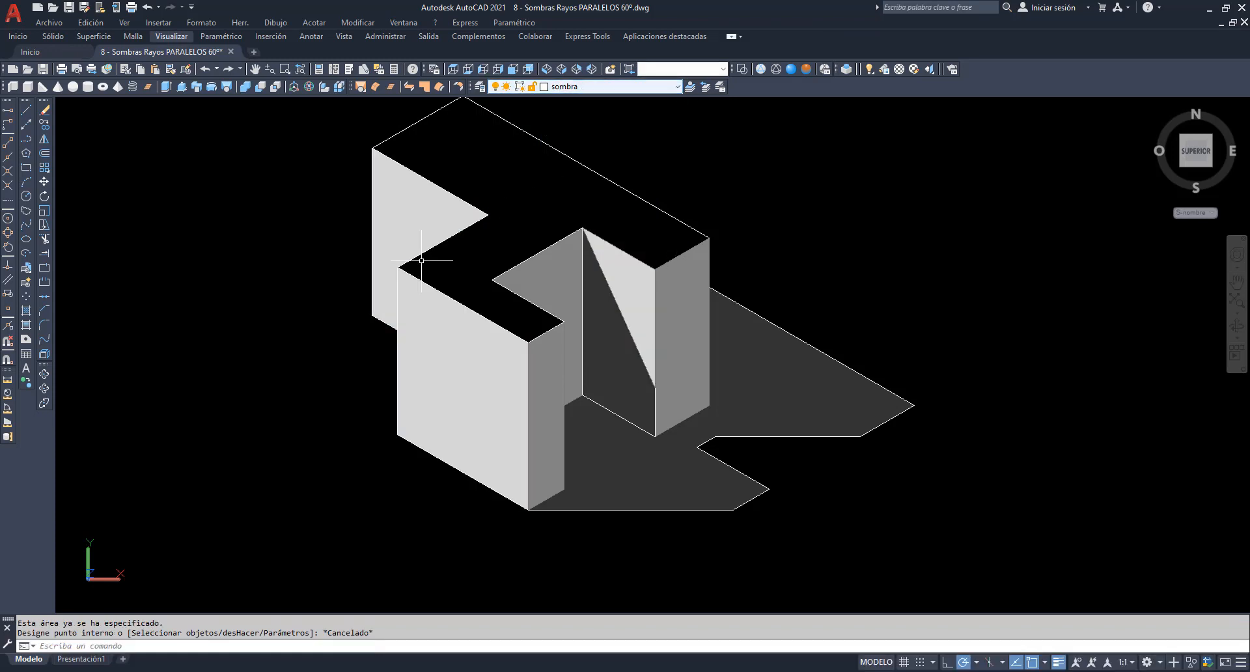
pyautogui.click(26, 311)
pyautogui.click(464, 195)
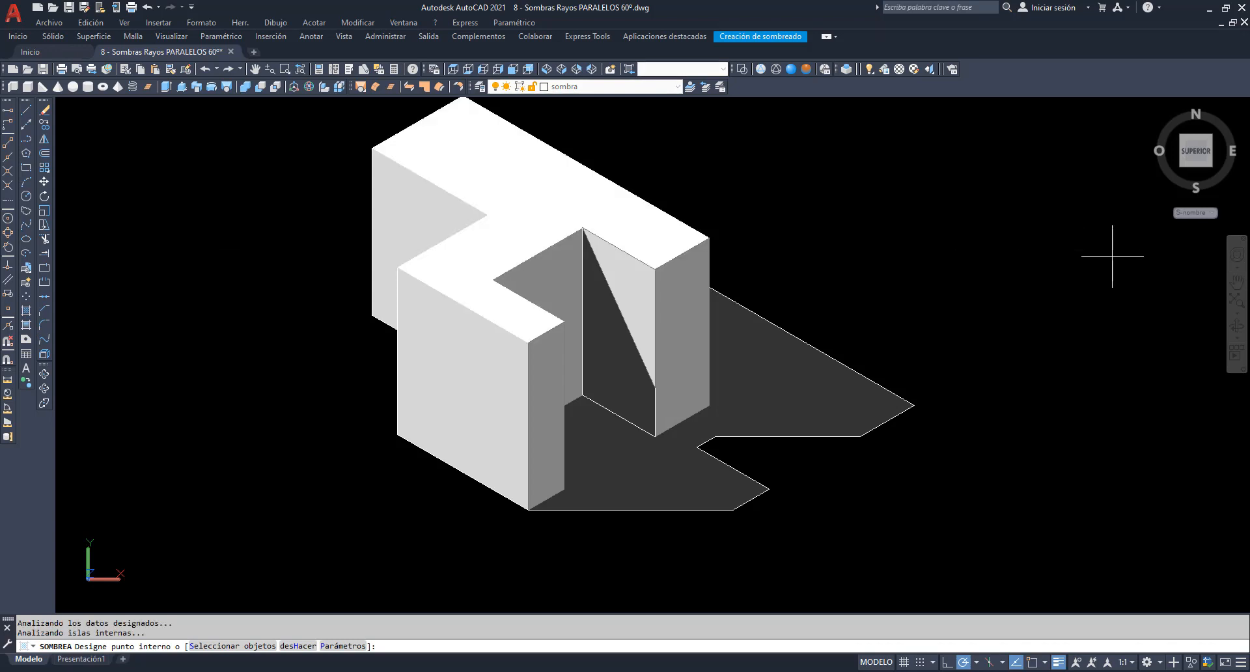
# Examine the shaded flat drawing from an oblique angle and return to the top view framed and centred on it.
pyautogui.click(1237, 327)
pyautogui.moveTo(781, 486)
pyautogui.mouseDown()
pyautogui.moveTo(804, 285)
pyautogui.moveTo(808, 363)
pyautogui.moveTo(610, 212)
pyautogui.mouseUp()
pyautogui.click(452, 70)
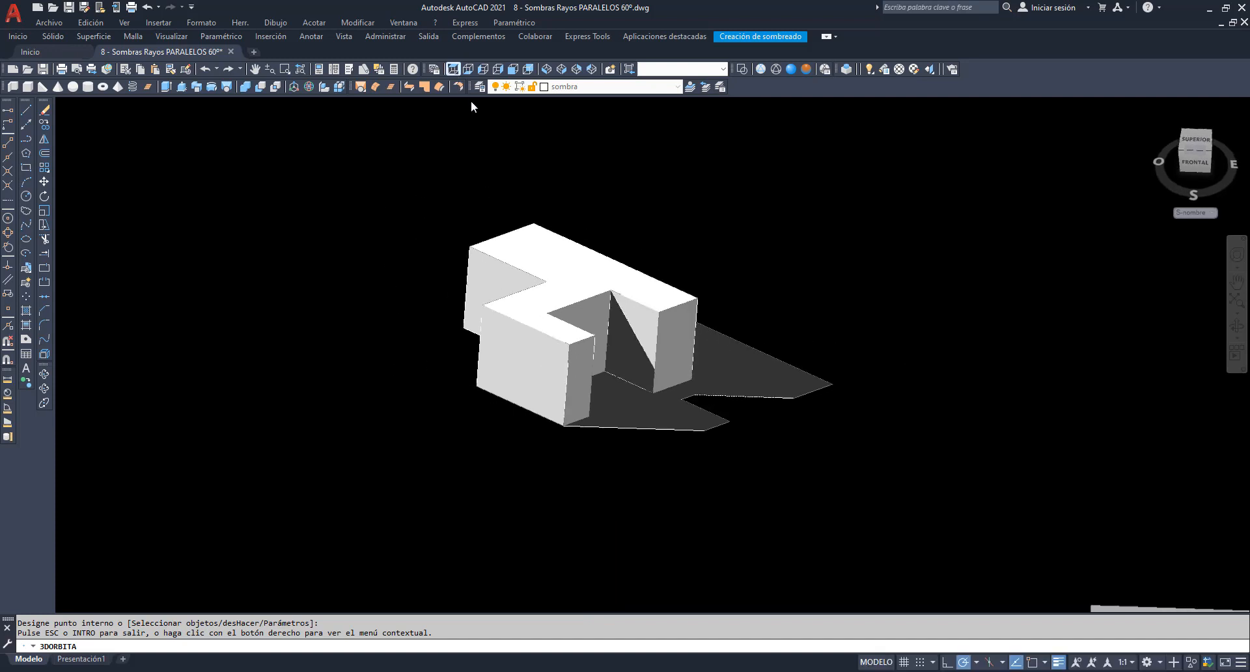
pyautogui.click(284, 69)
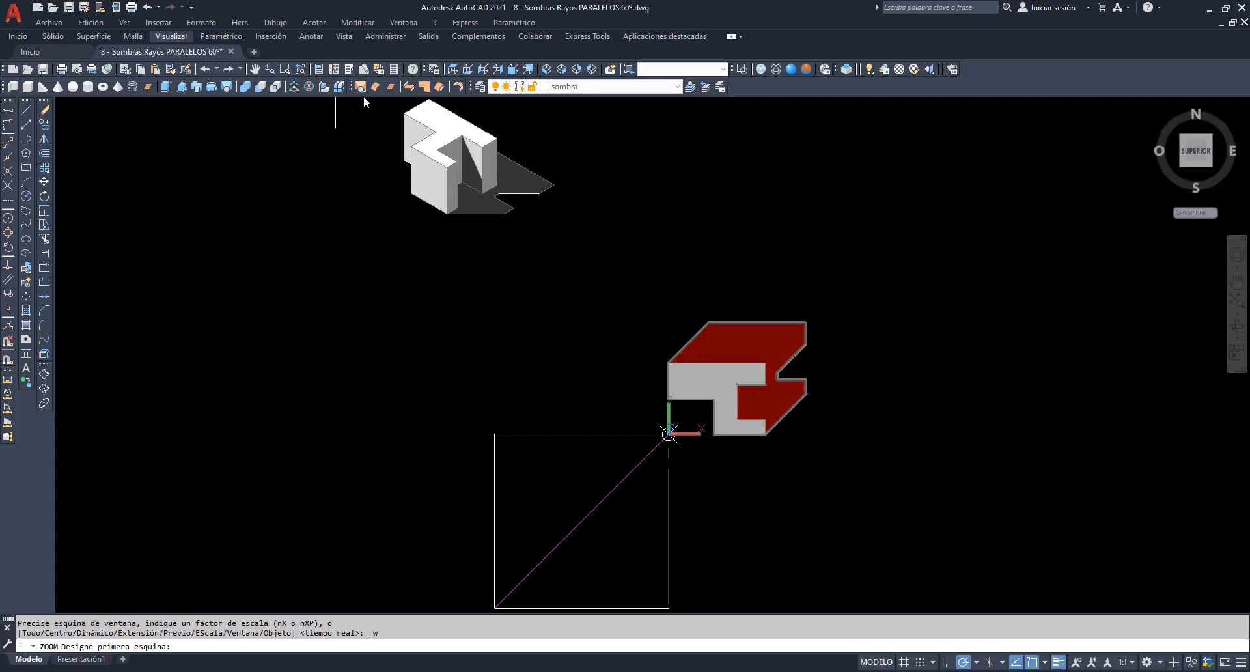
pyautogui.click(384, 101)
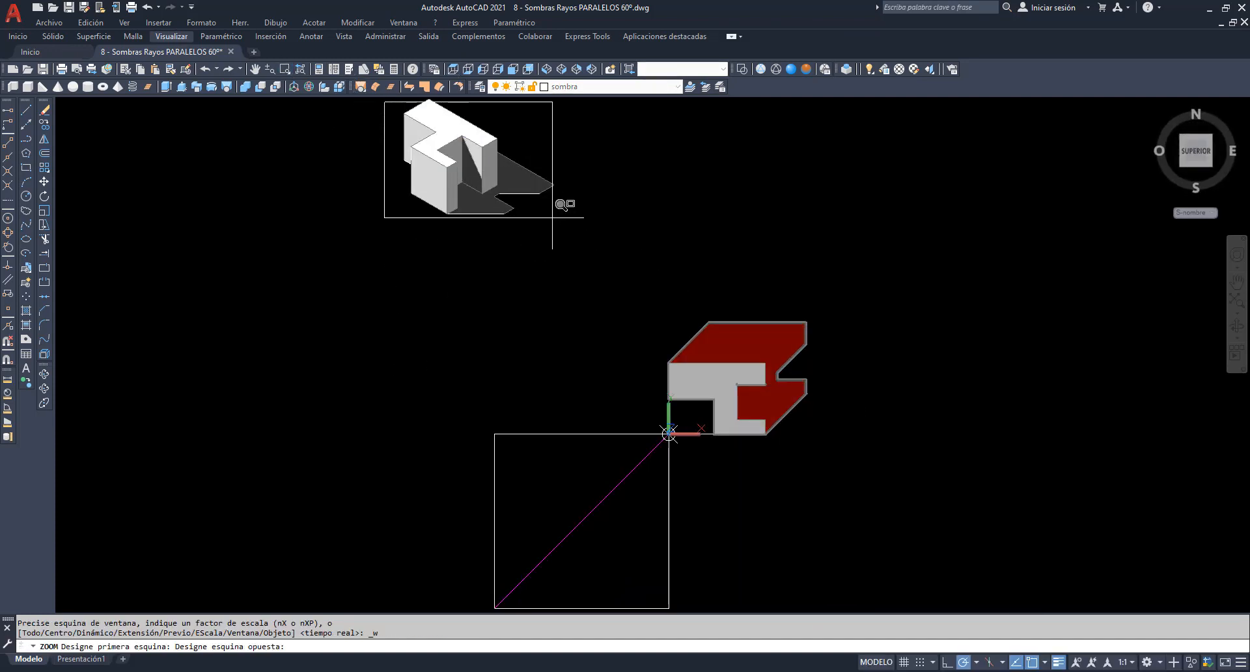
pyautogui.click(605, 268)
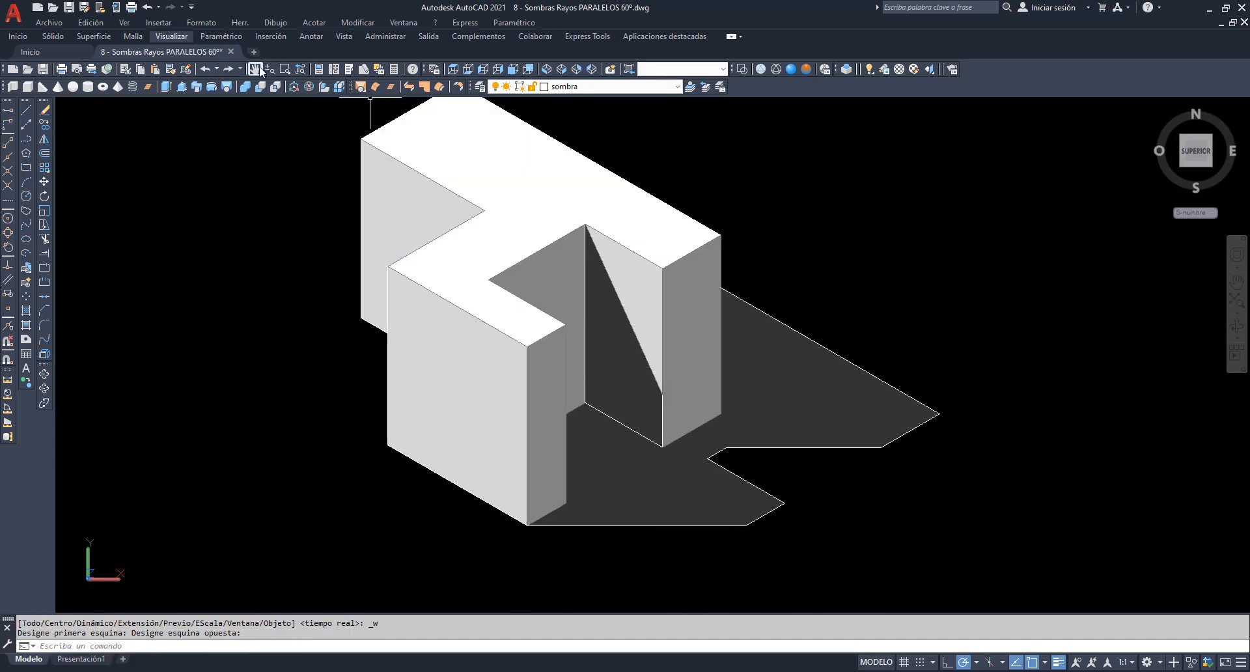
pyautogui.click(254, 69)
pyautogui.moveTo(429, 176); pyautogui.dragTo(434, 209)
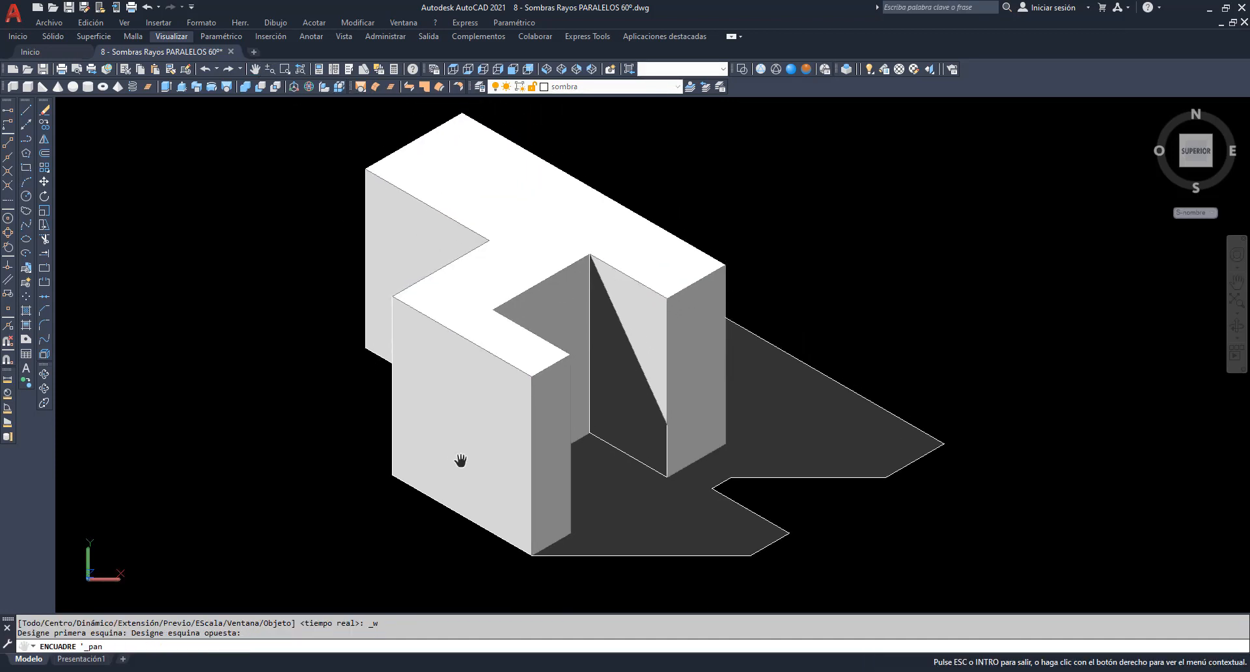